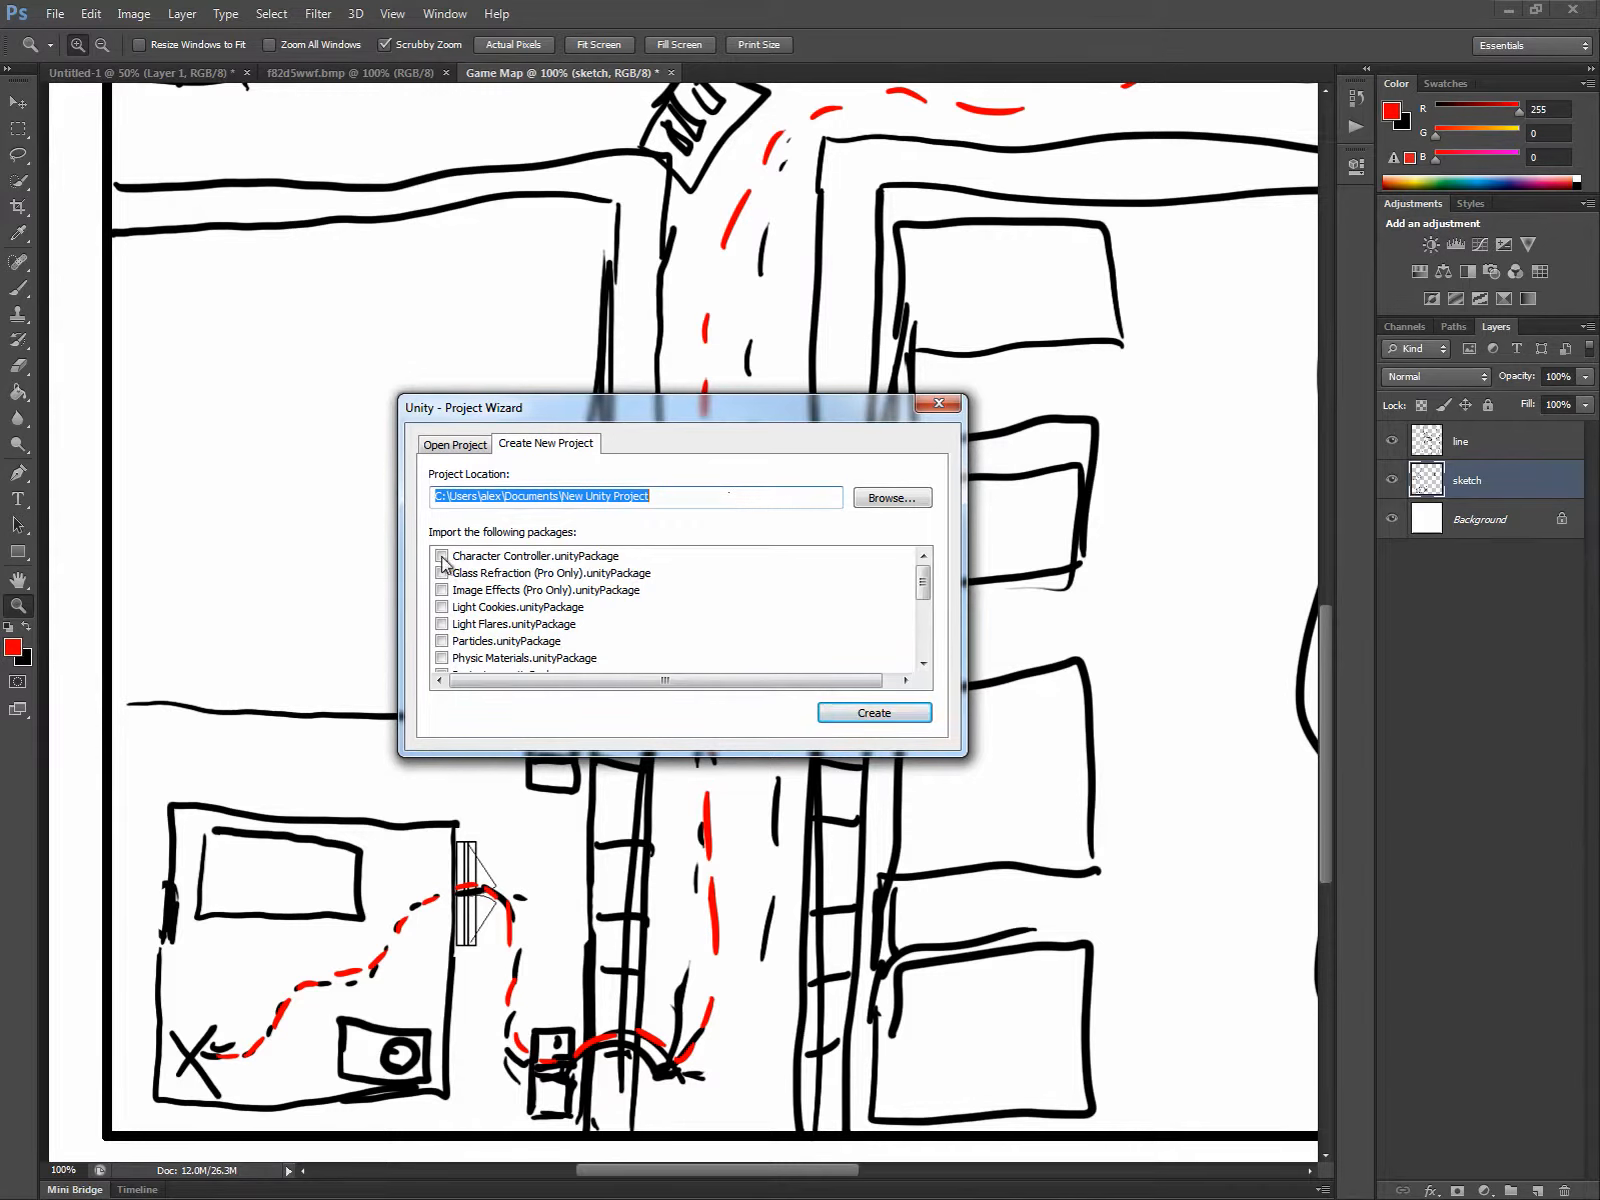
Include the Character Controller package in the new project's imports.
left_click(442, 556)
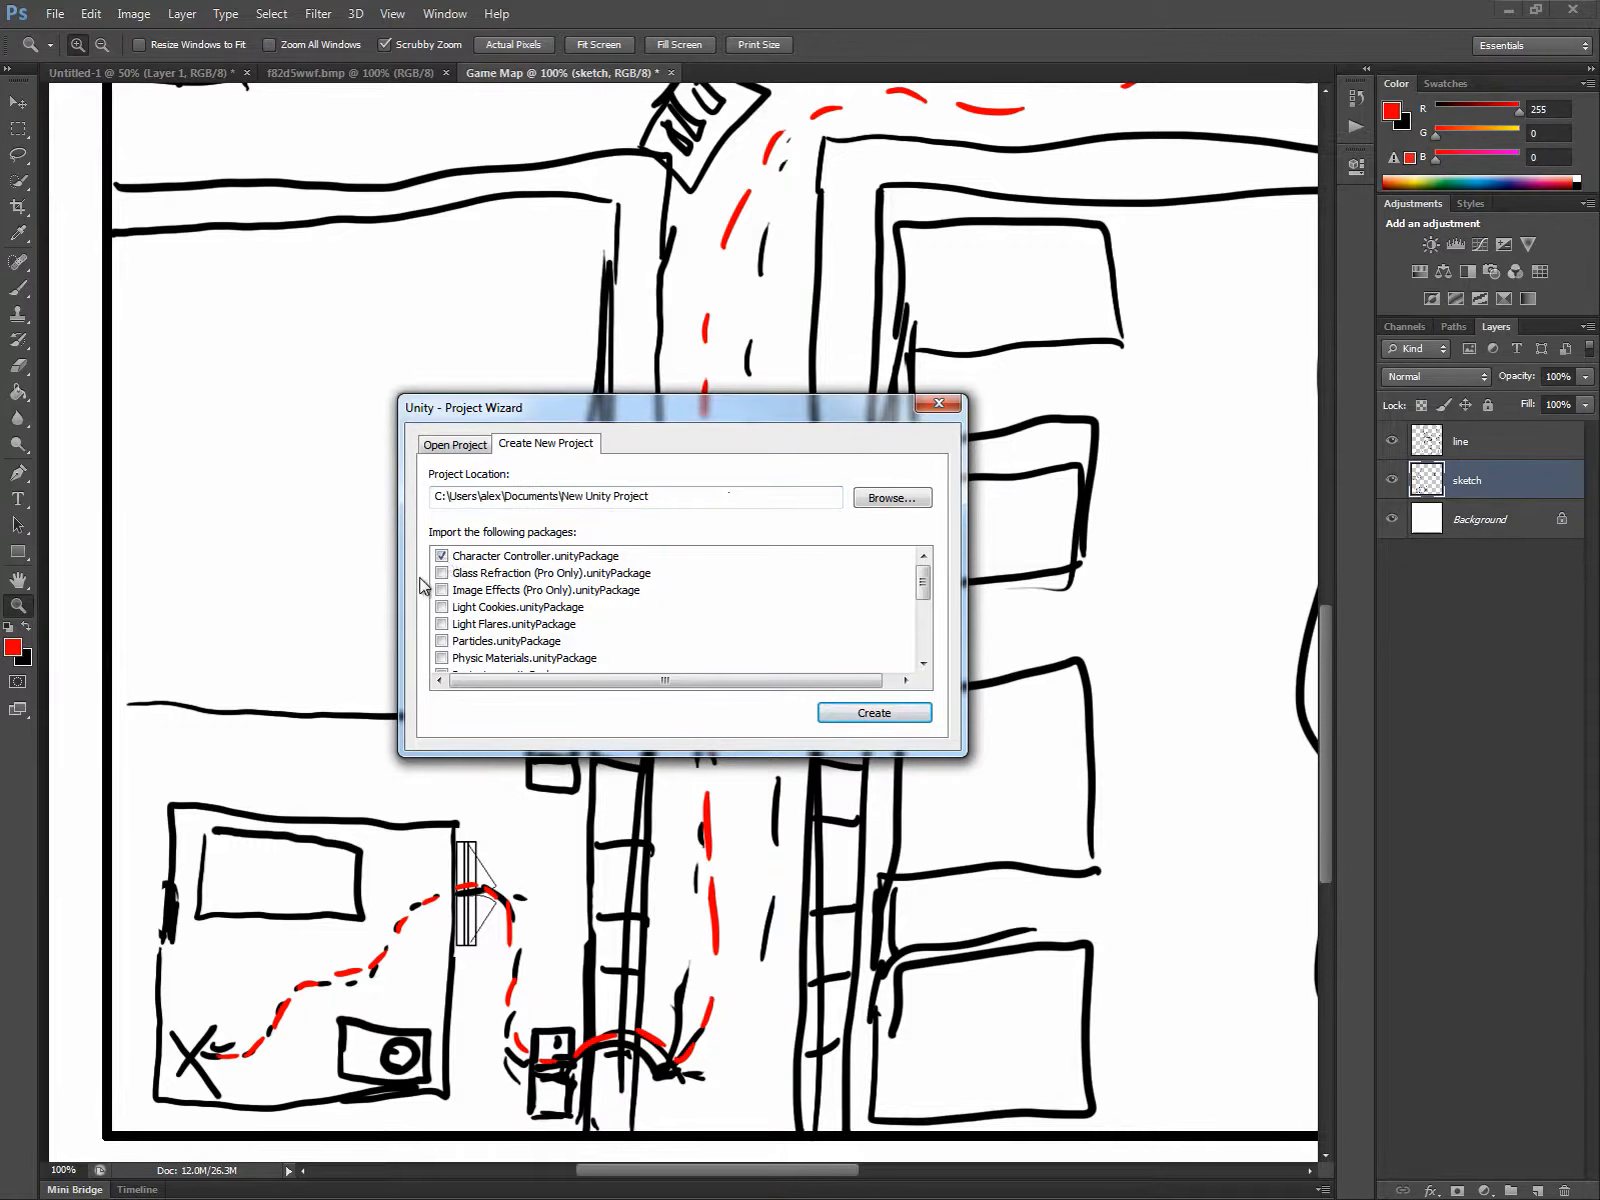
scroll(915, 585, "down", 3)
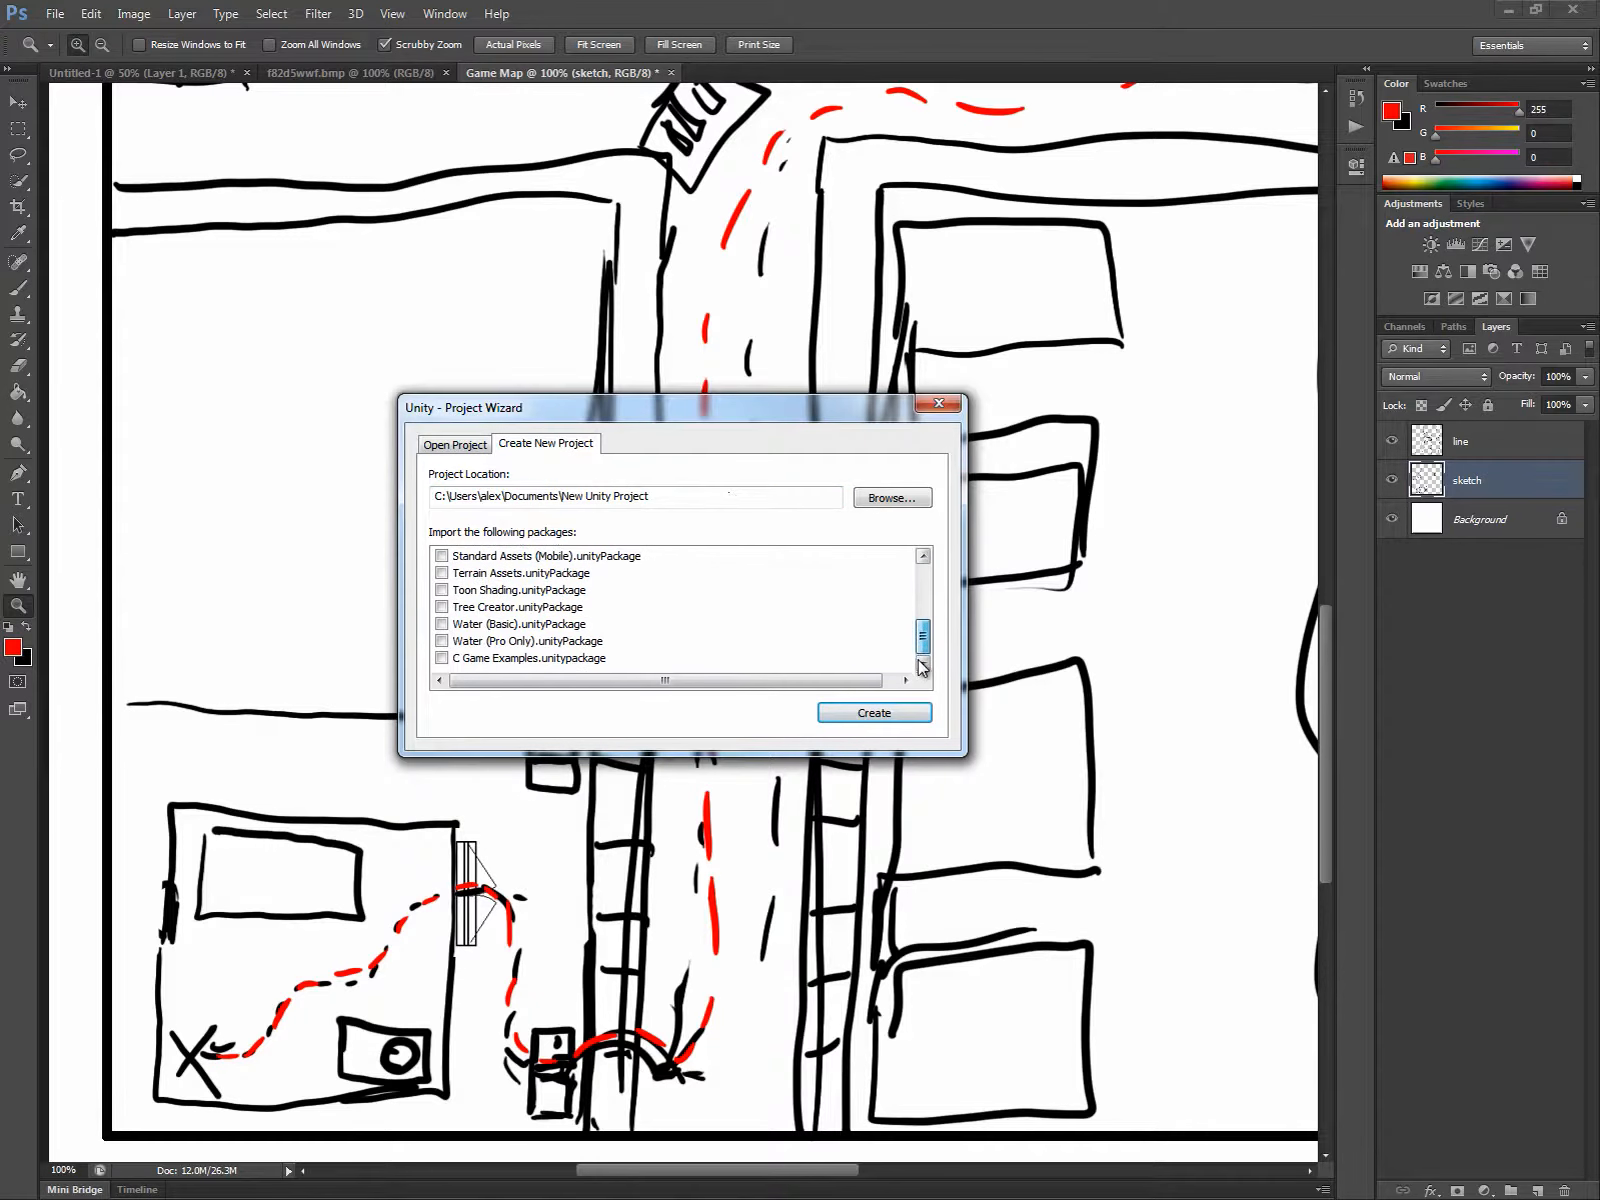
scroll(909, 588, "up", 3)
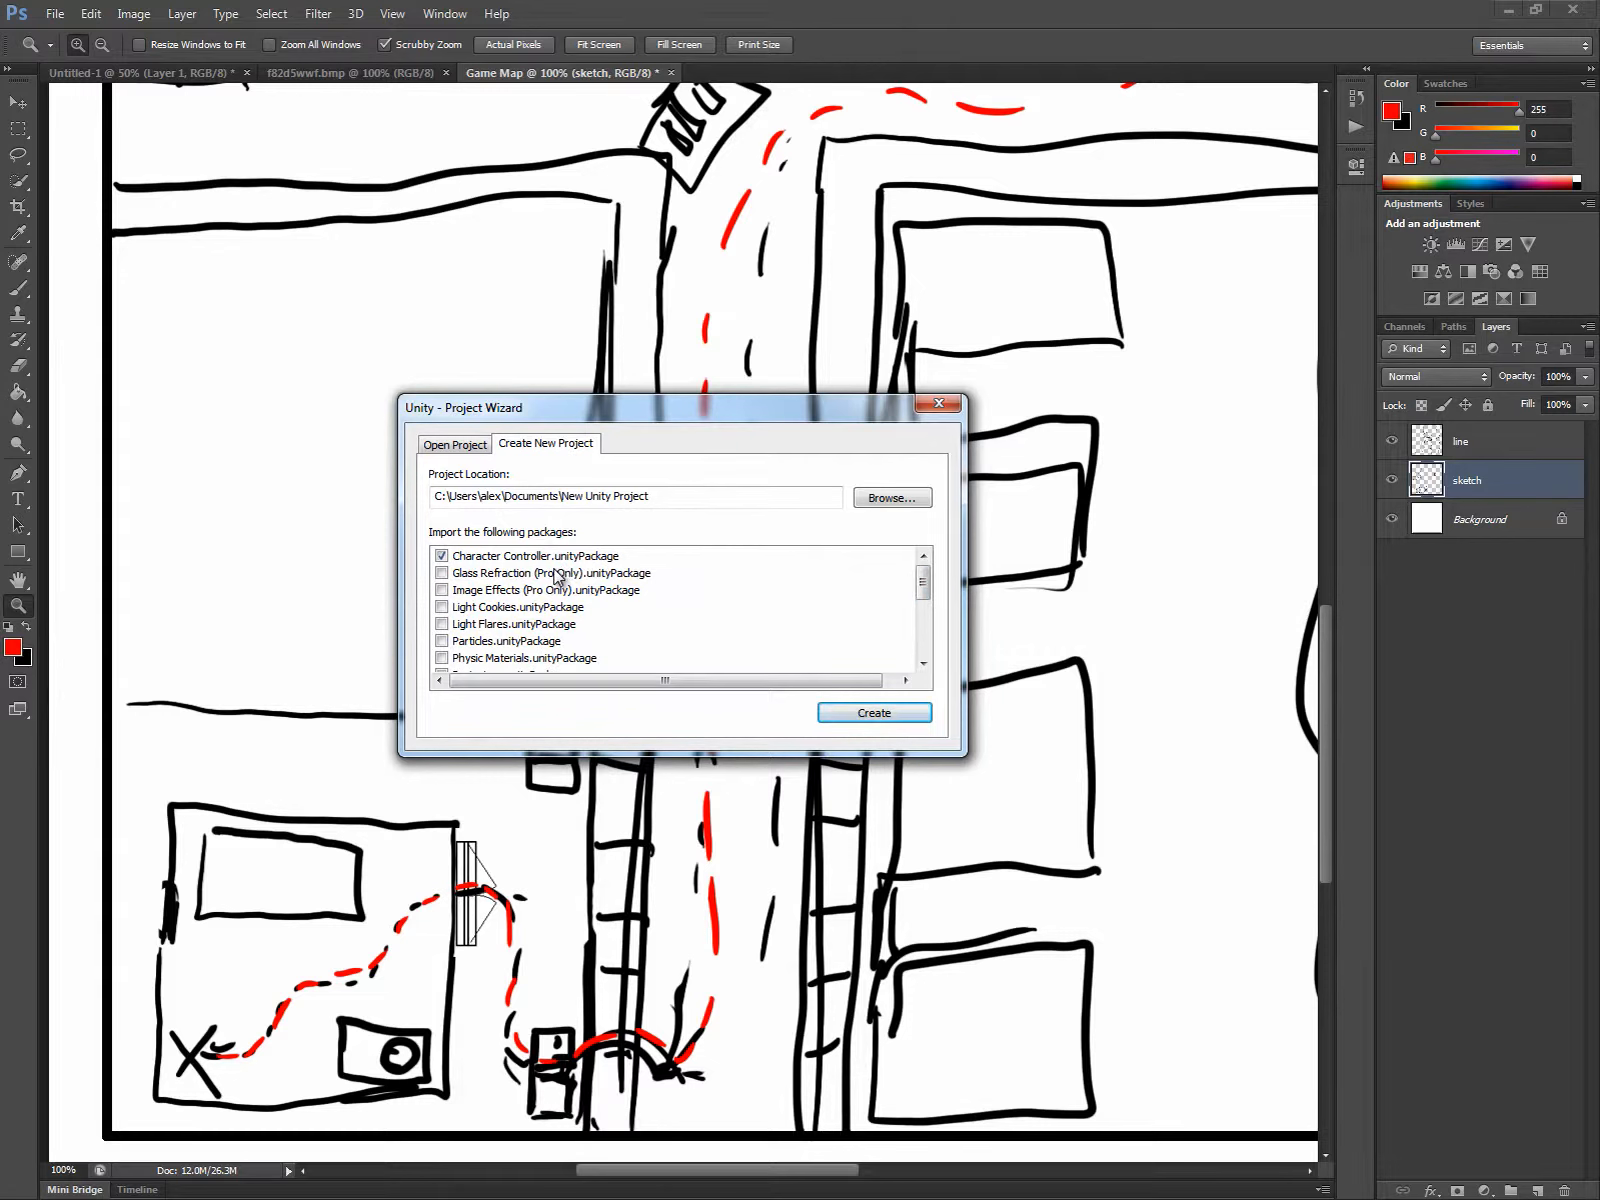
Browse for the project location and create a folder named Kid_Game in the Documents library.
left_click(898, 508)
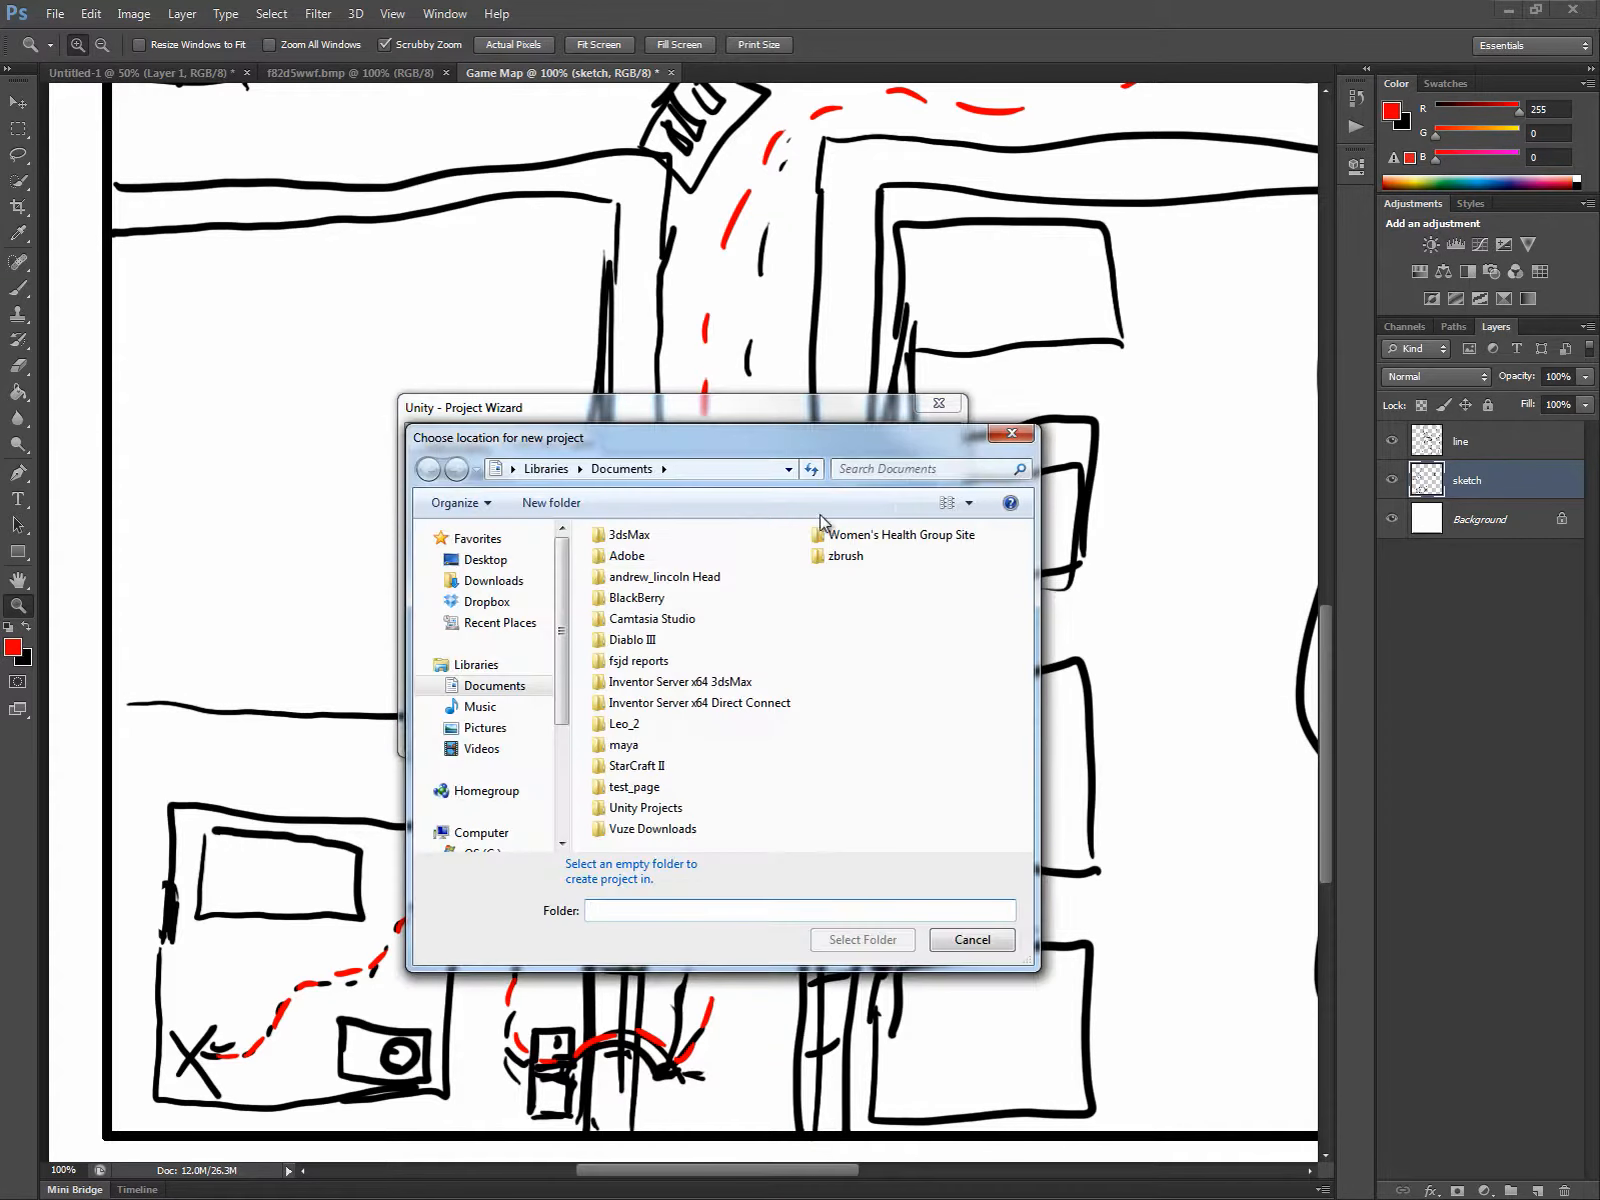
right_click(868, 670)
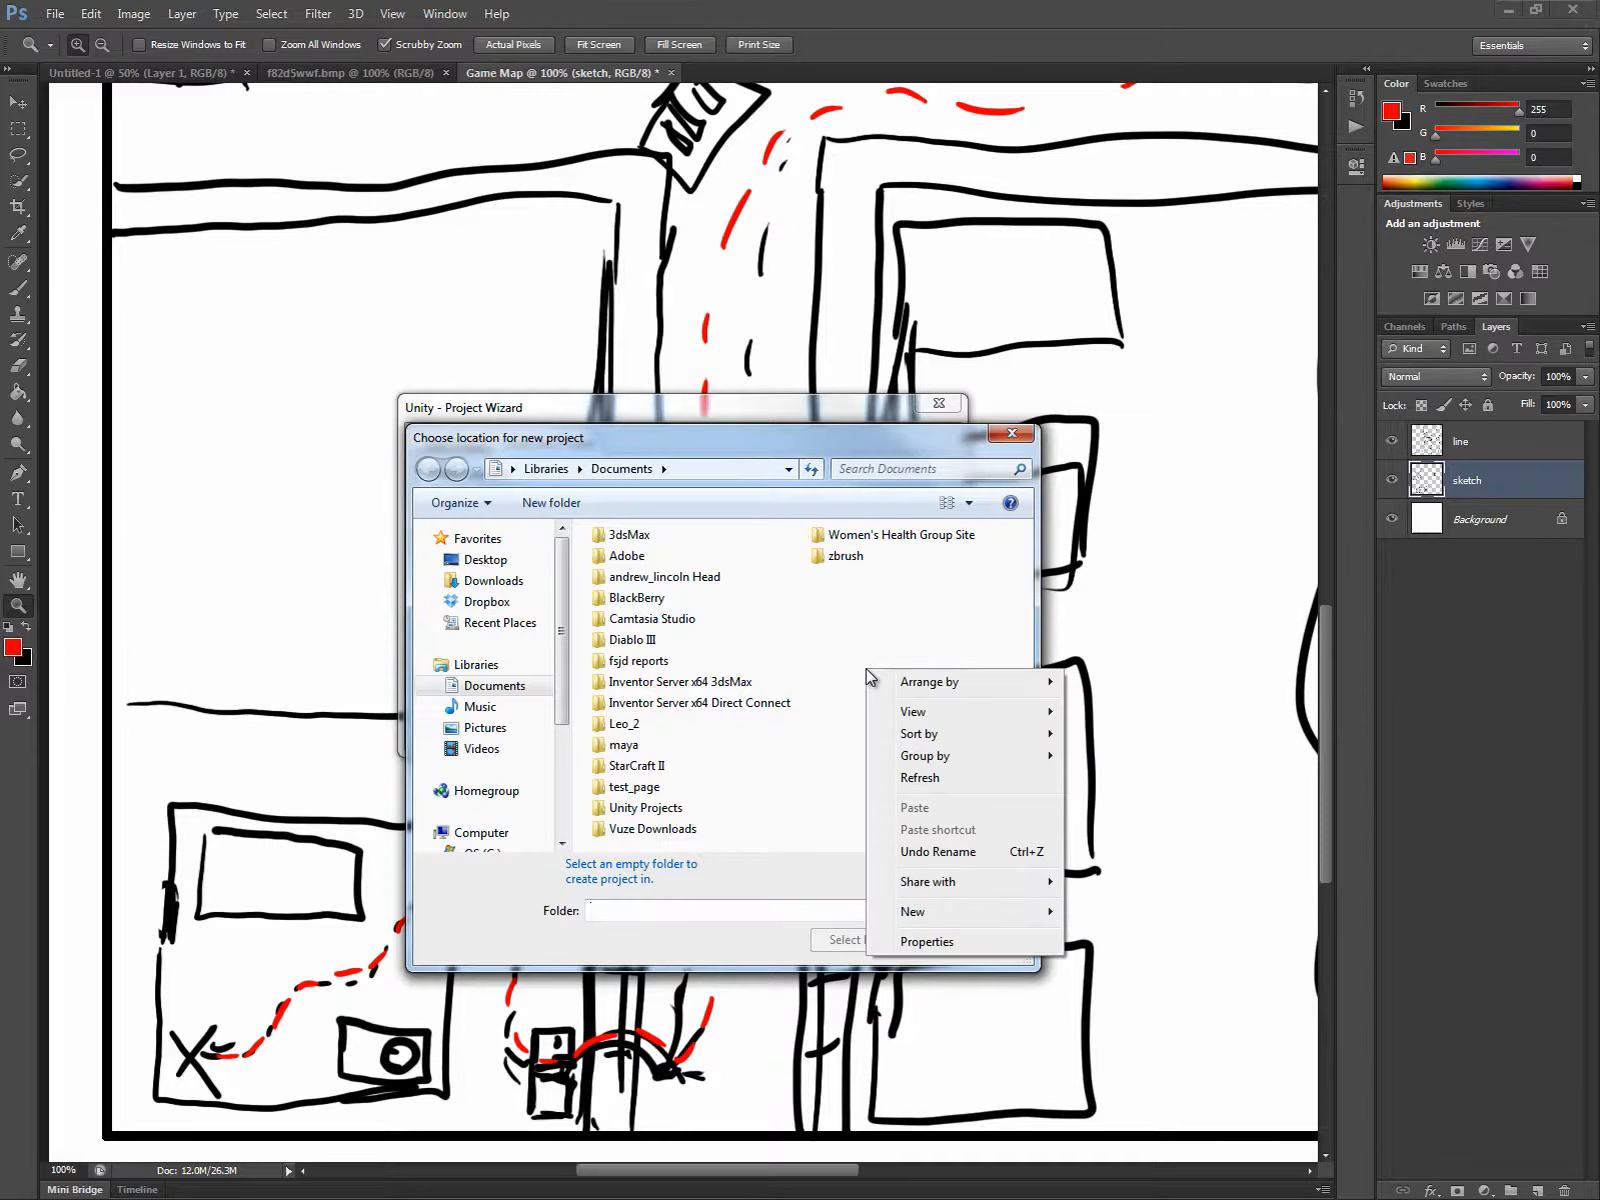
mouse_move(971, 913)
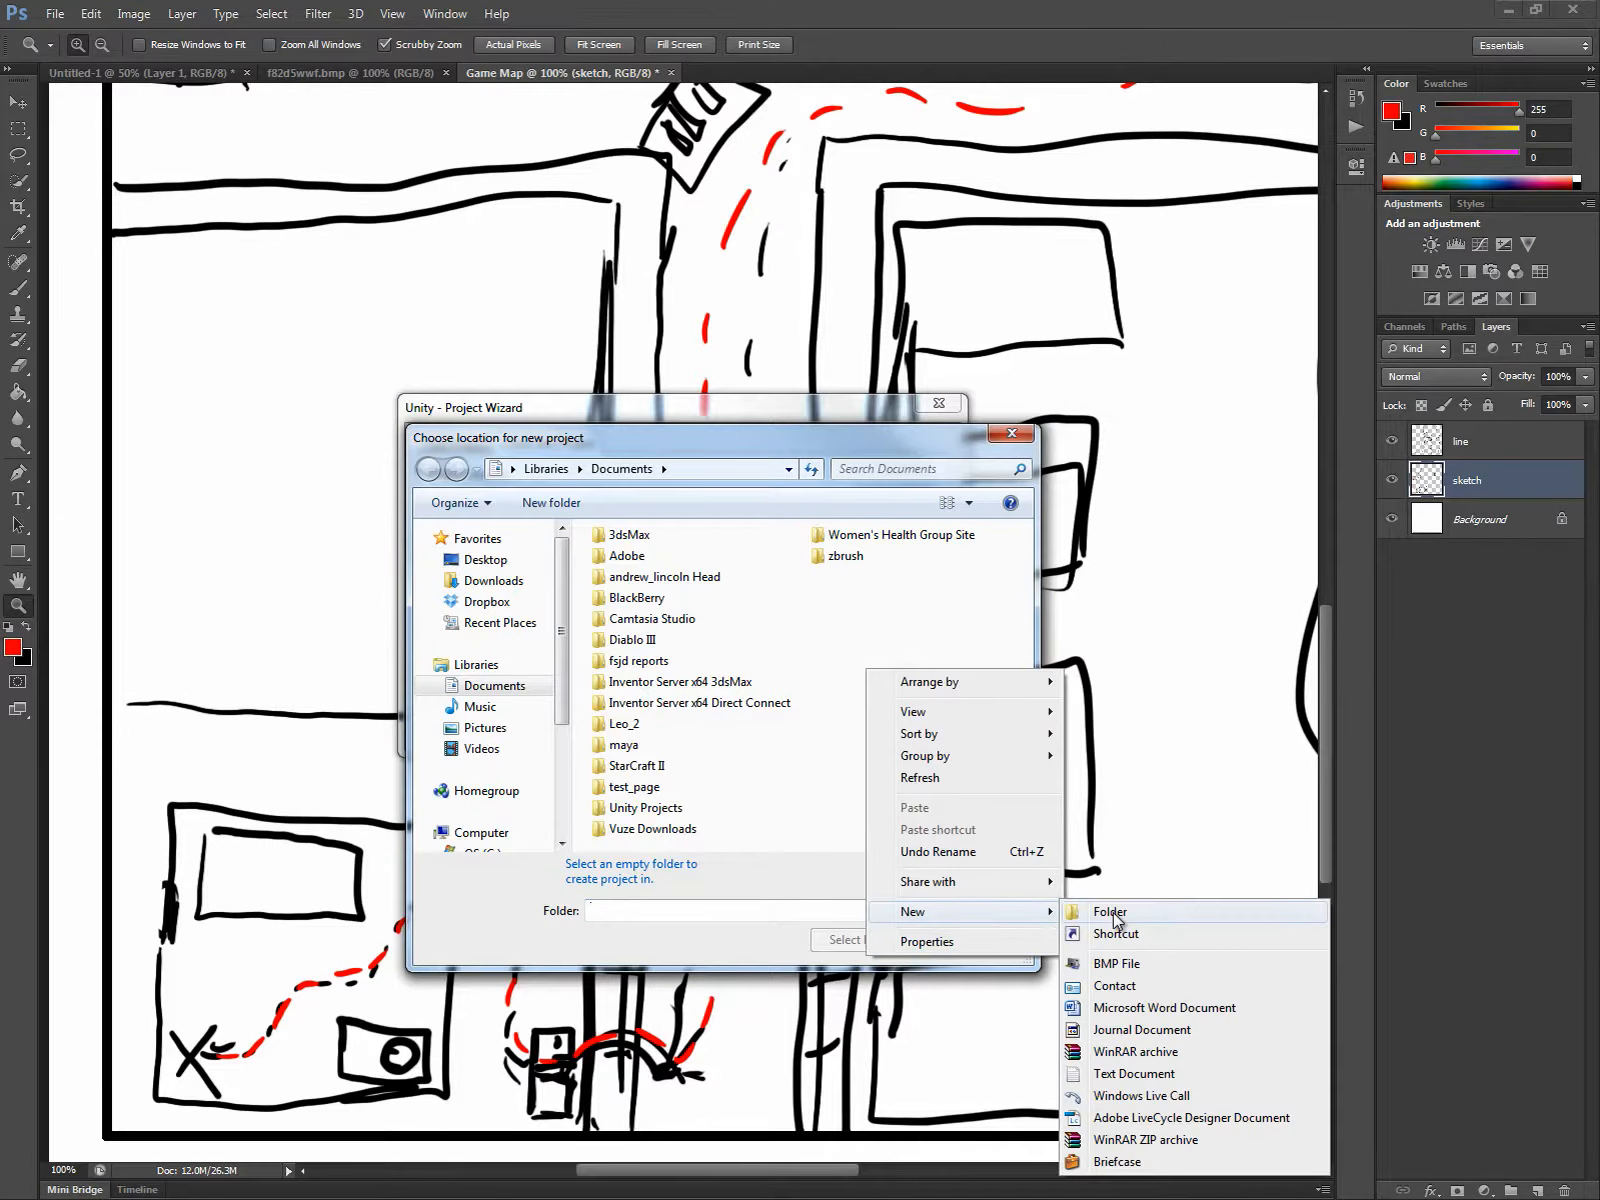
left_click(1083, 911)
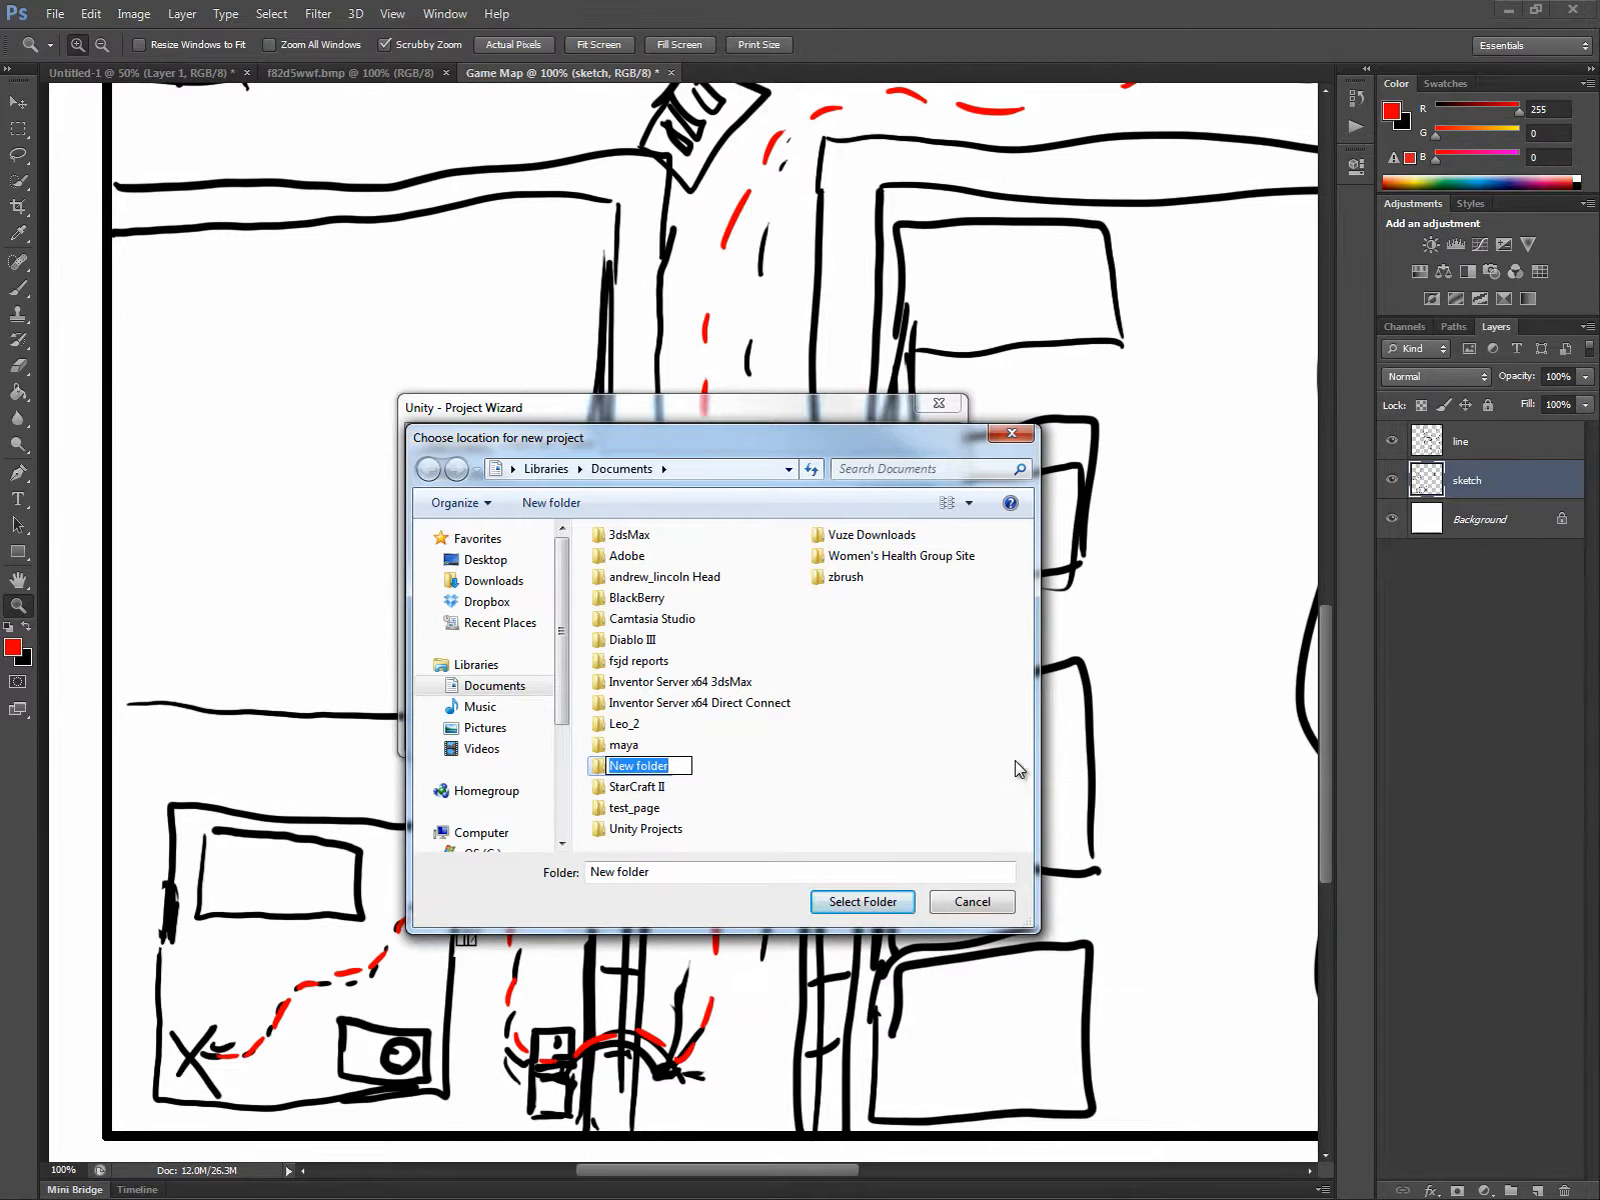
type("Kid_gam")
key("BackSpace")
key("BackSpace")
key("BackSpace")
type("Game")
Choose the Kid_Game folder as the project location and create the project.
left_click(652, 786)
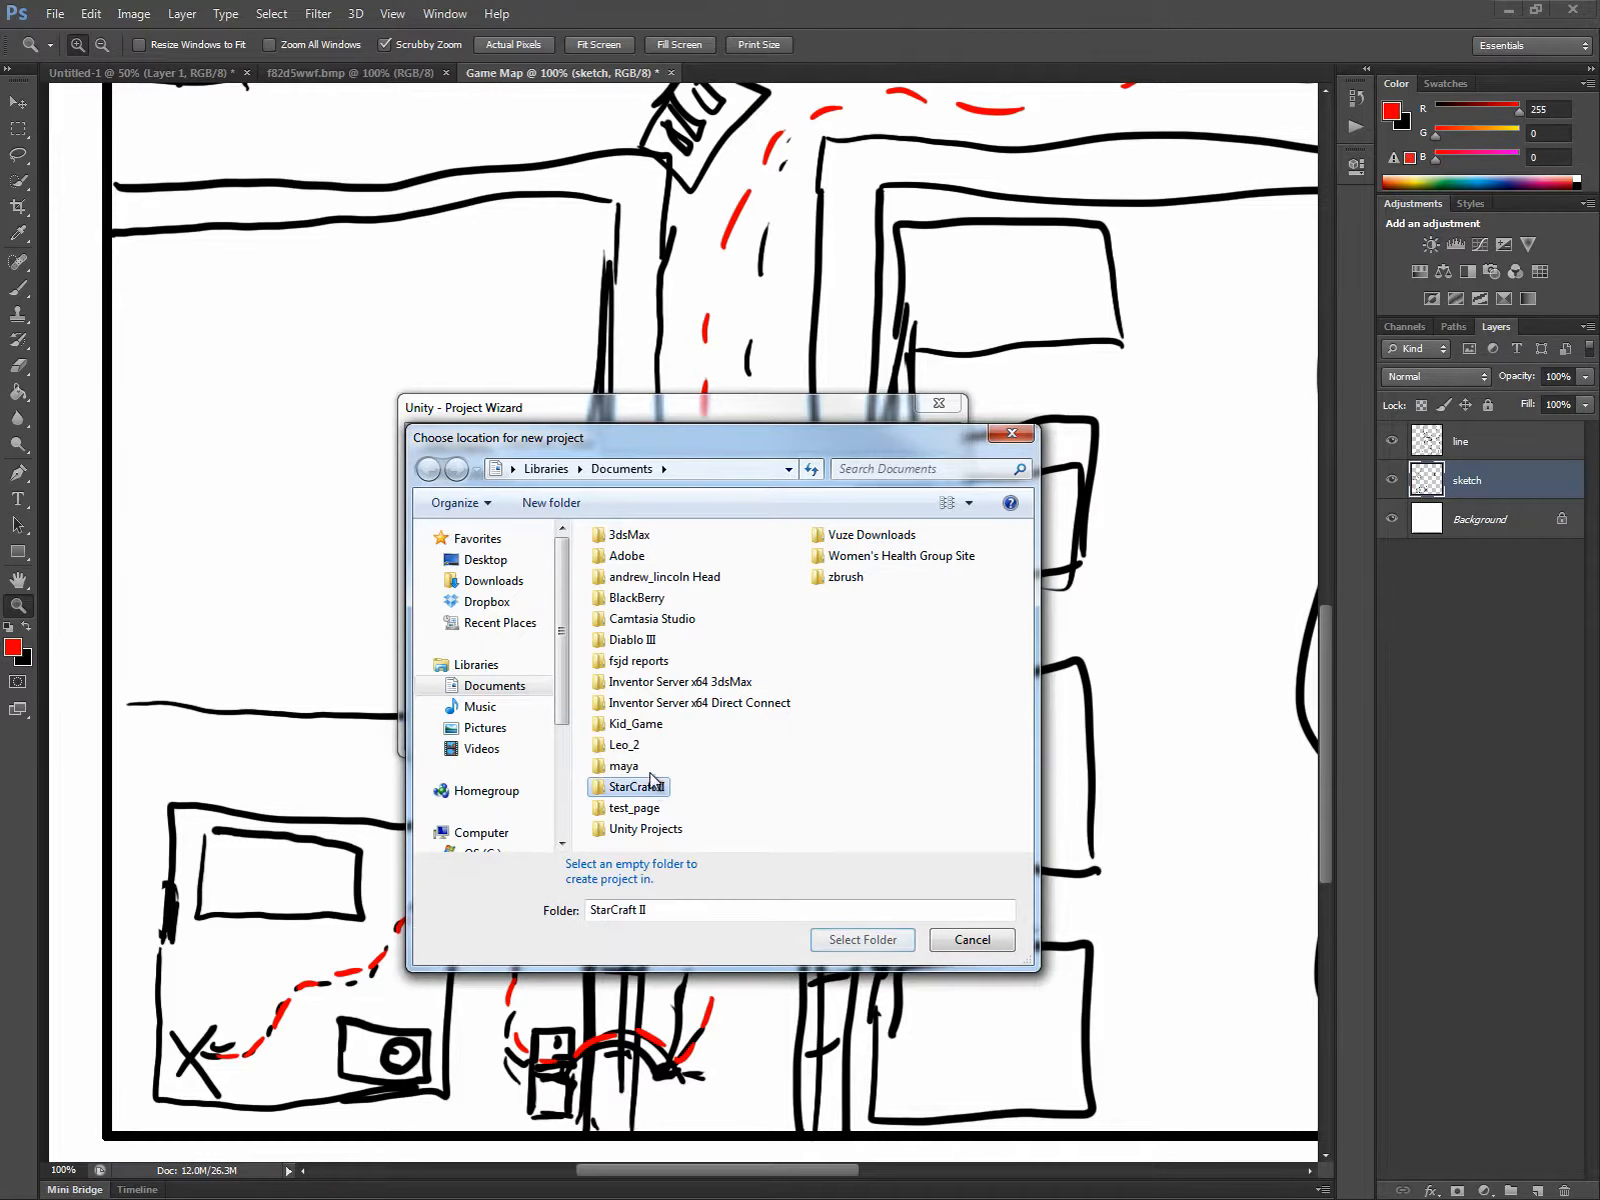
left_click(636, 724)
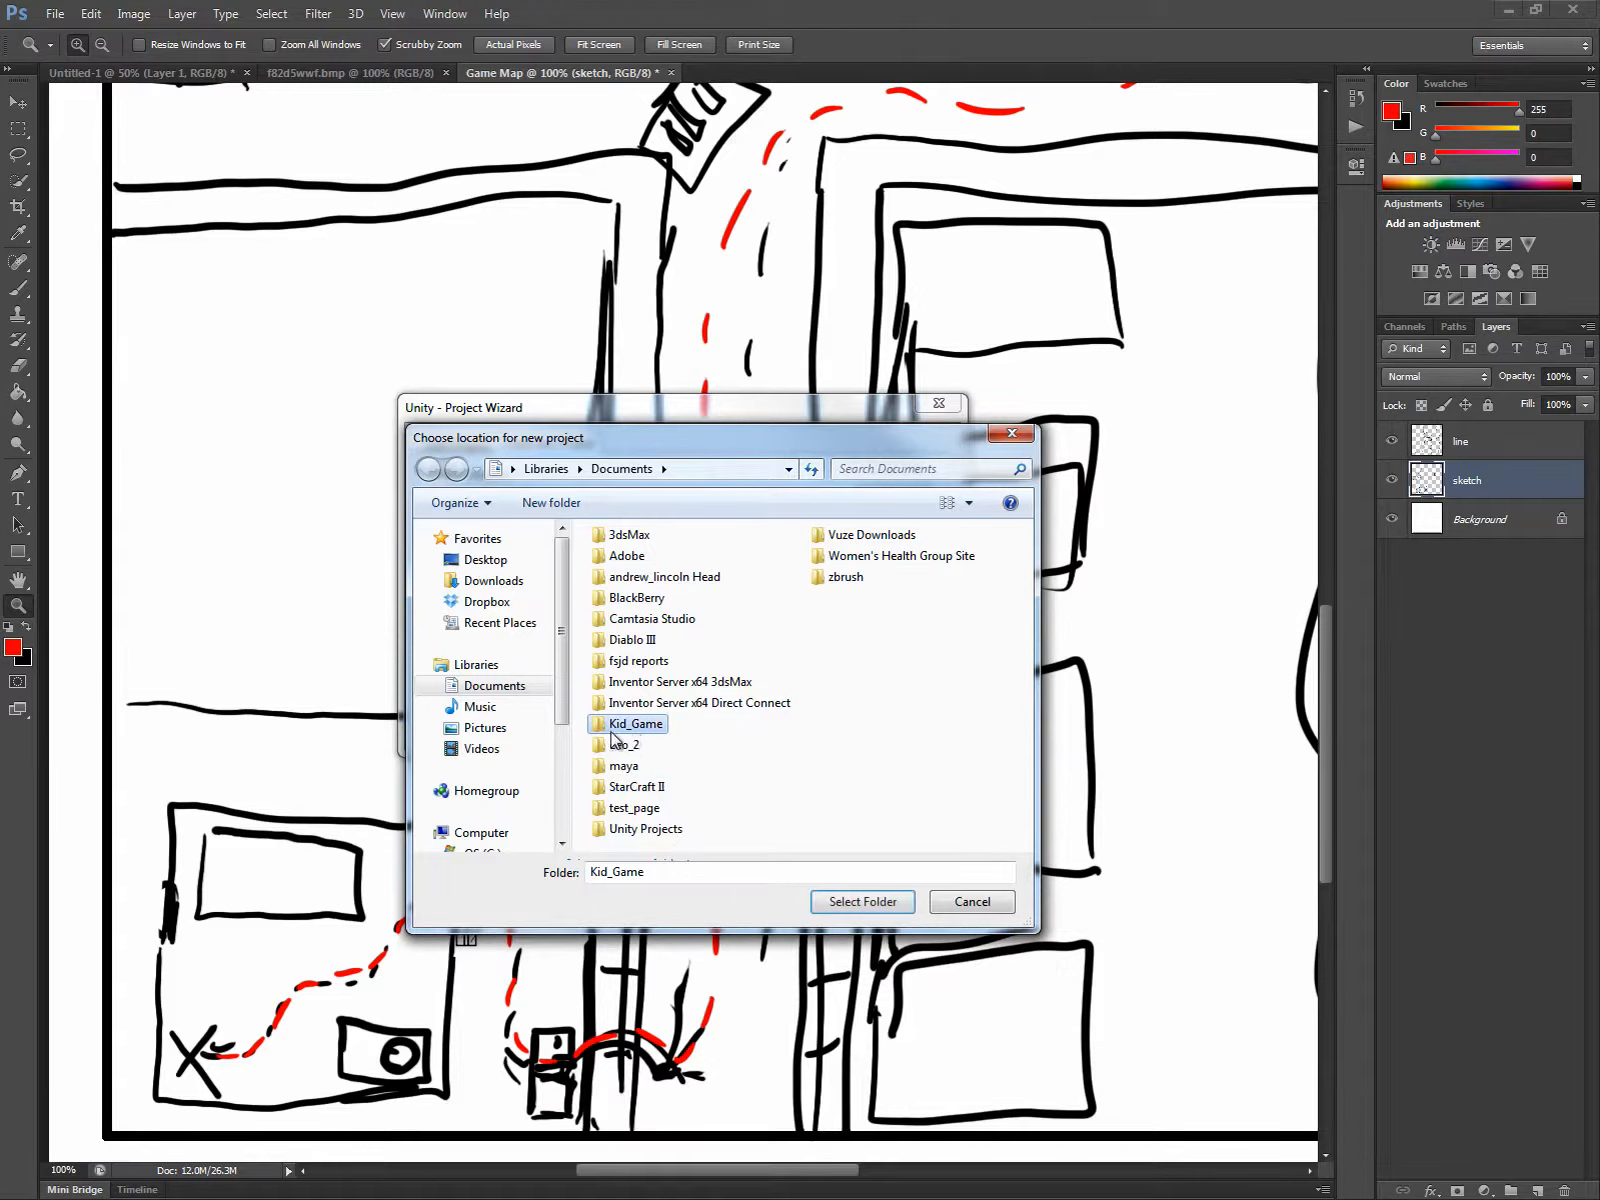
left_click(872, 910)
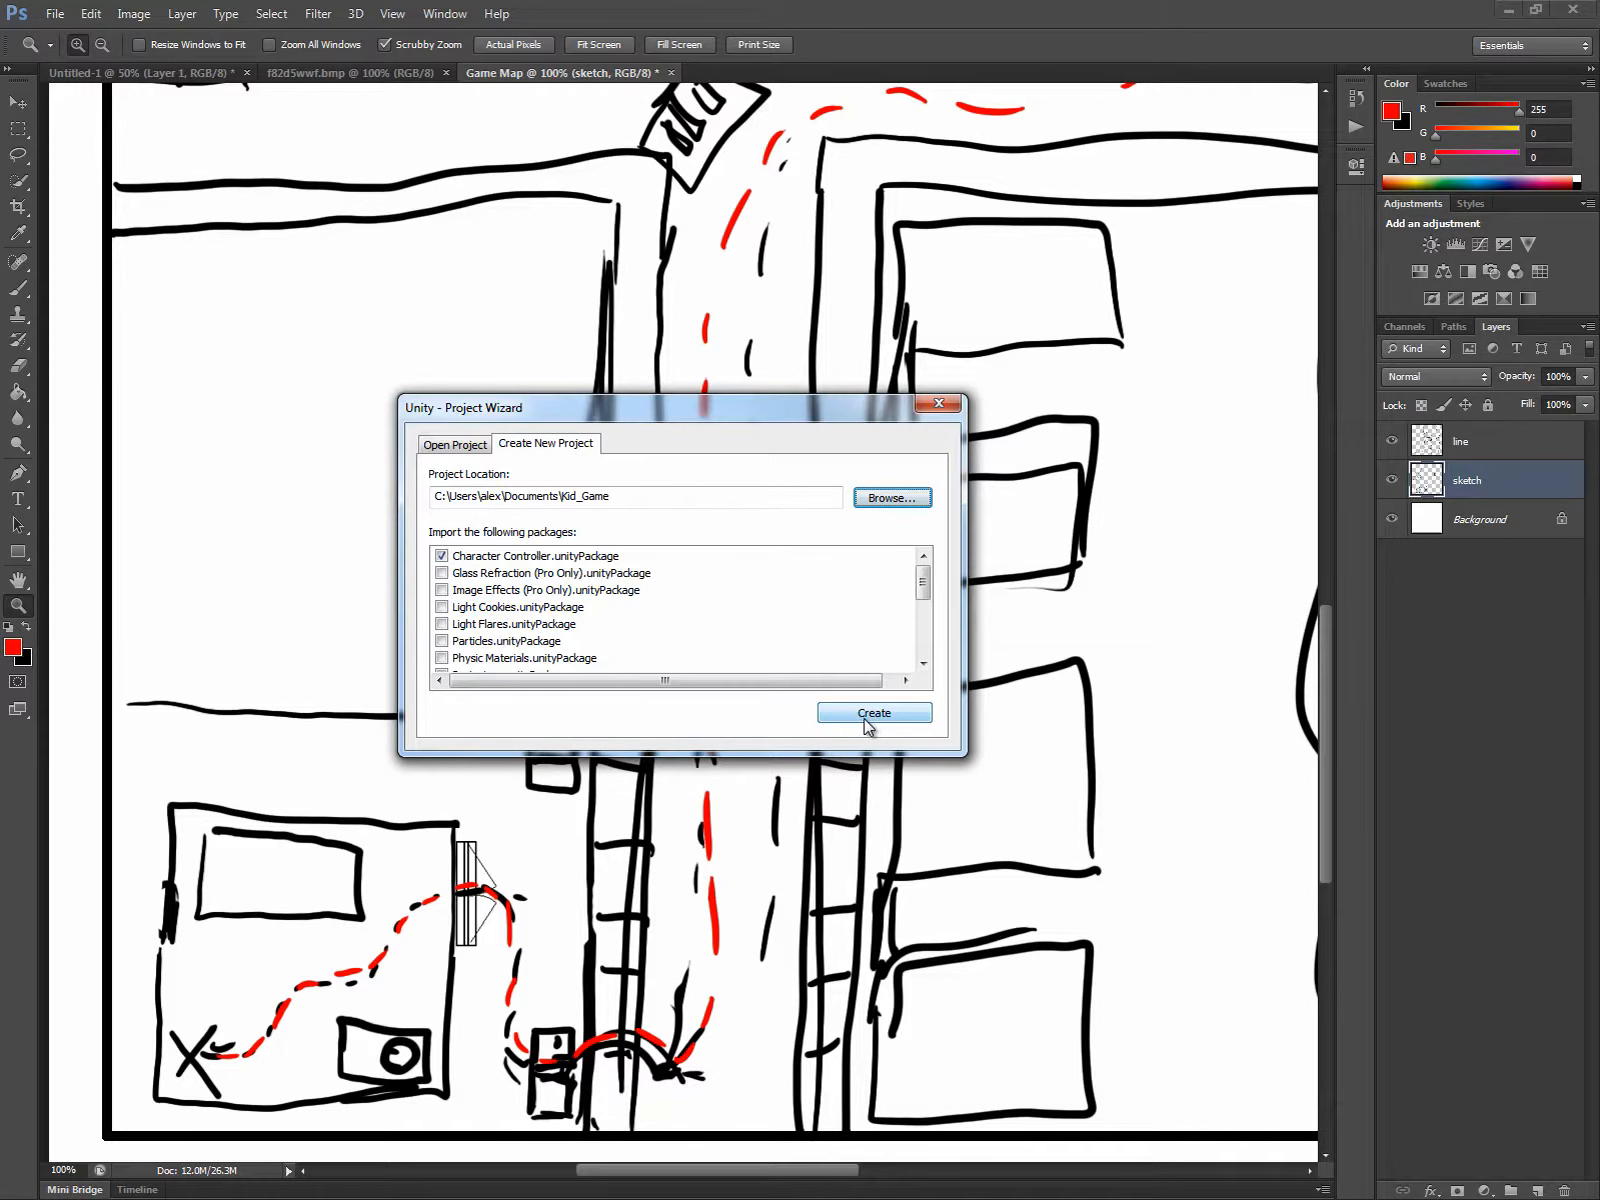
left_click(866, 714)
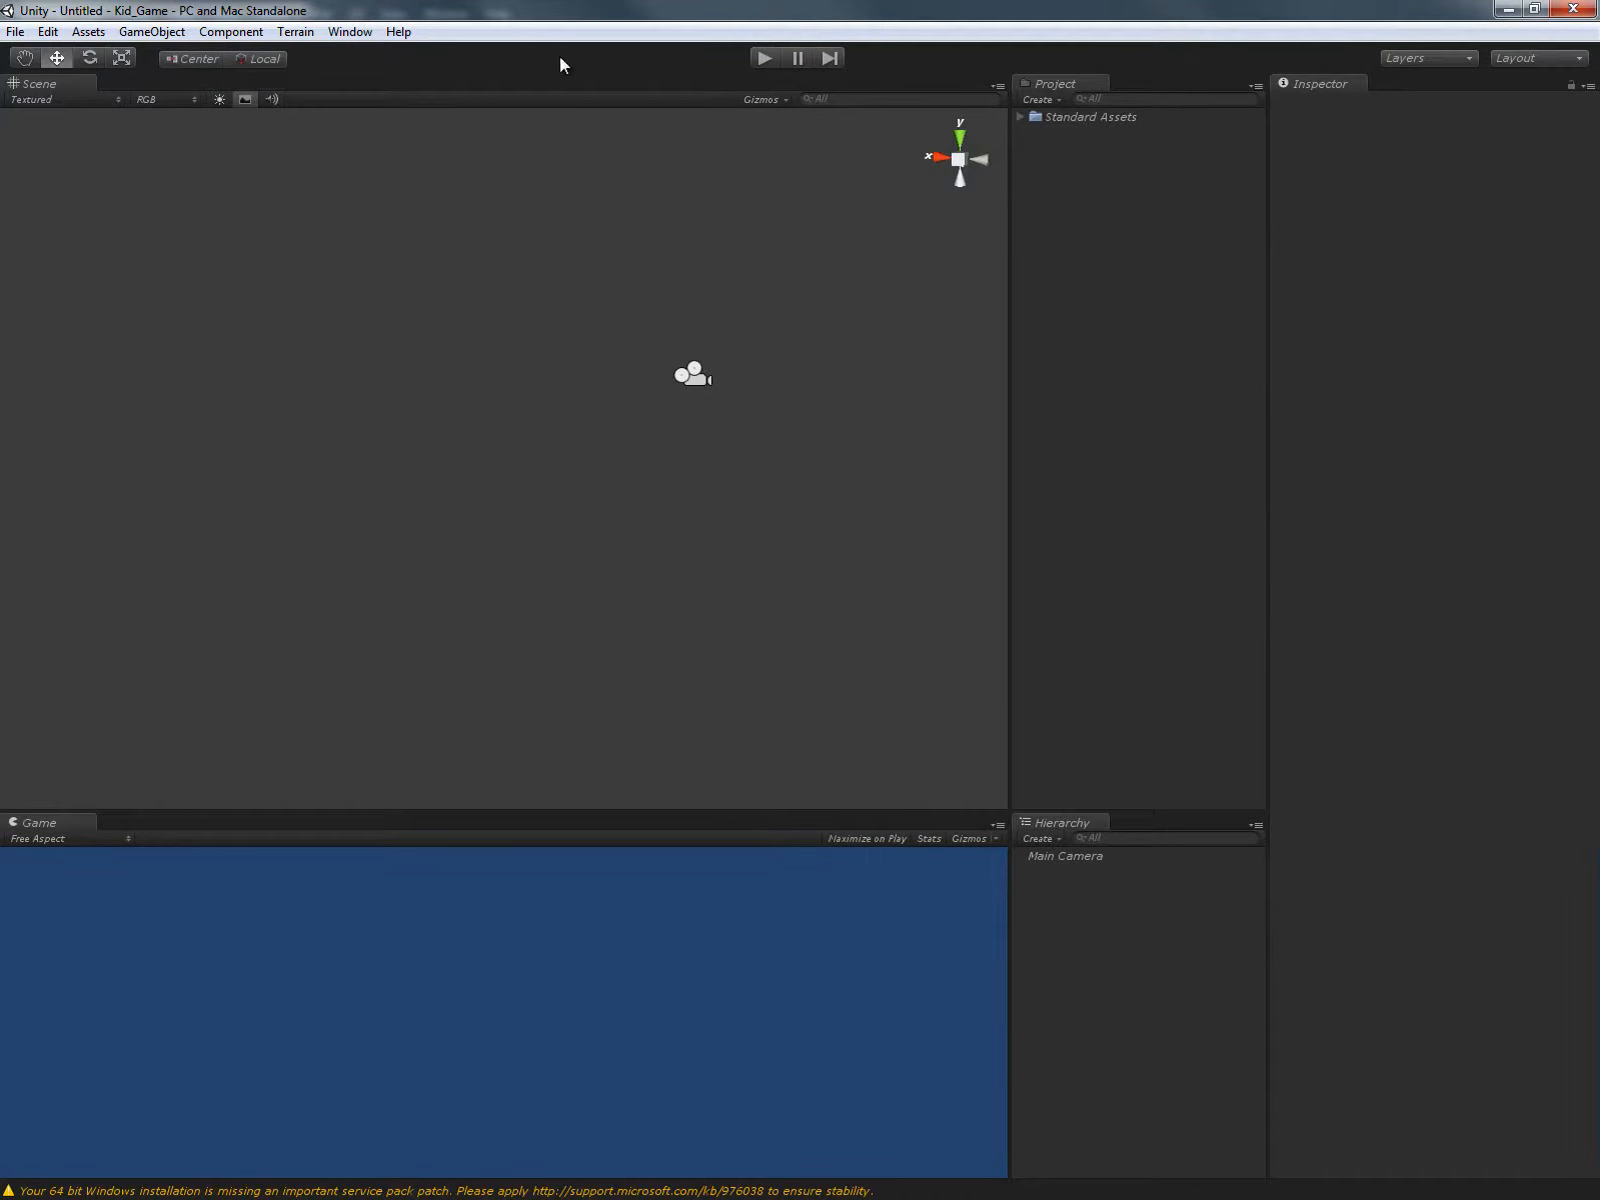
Save the scene as Level_01 in the project's Assets folder.
left_click(15, 31)
left_click(78, 127)
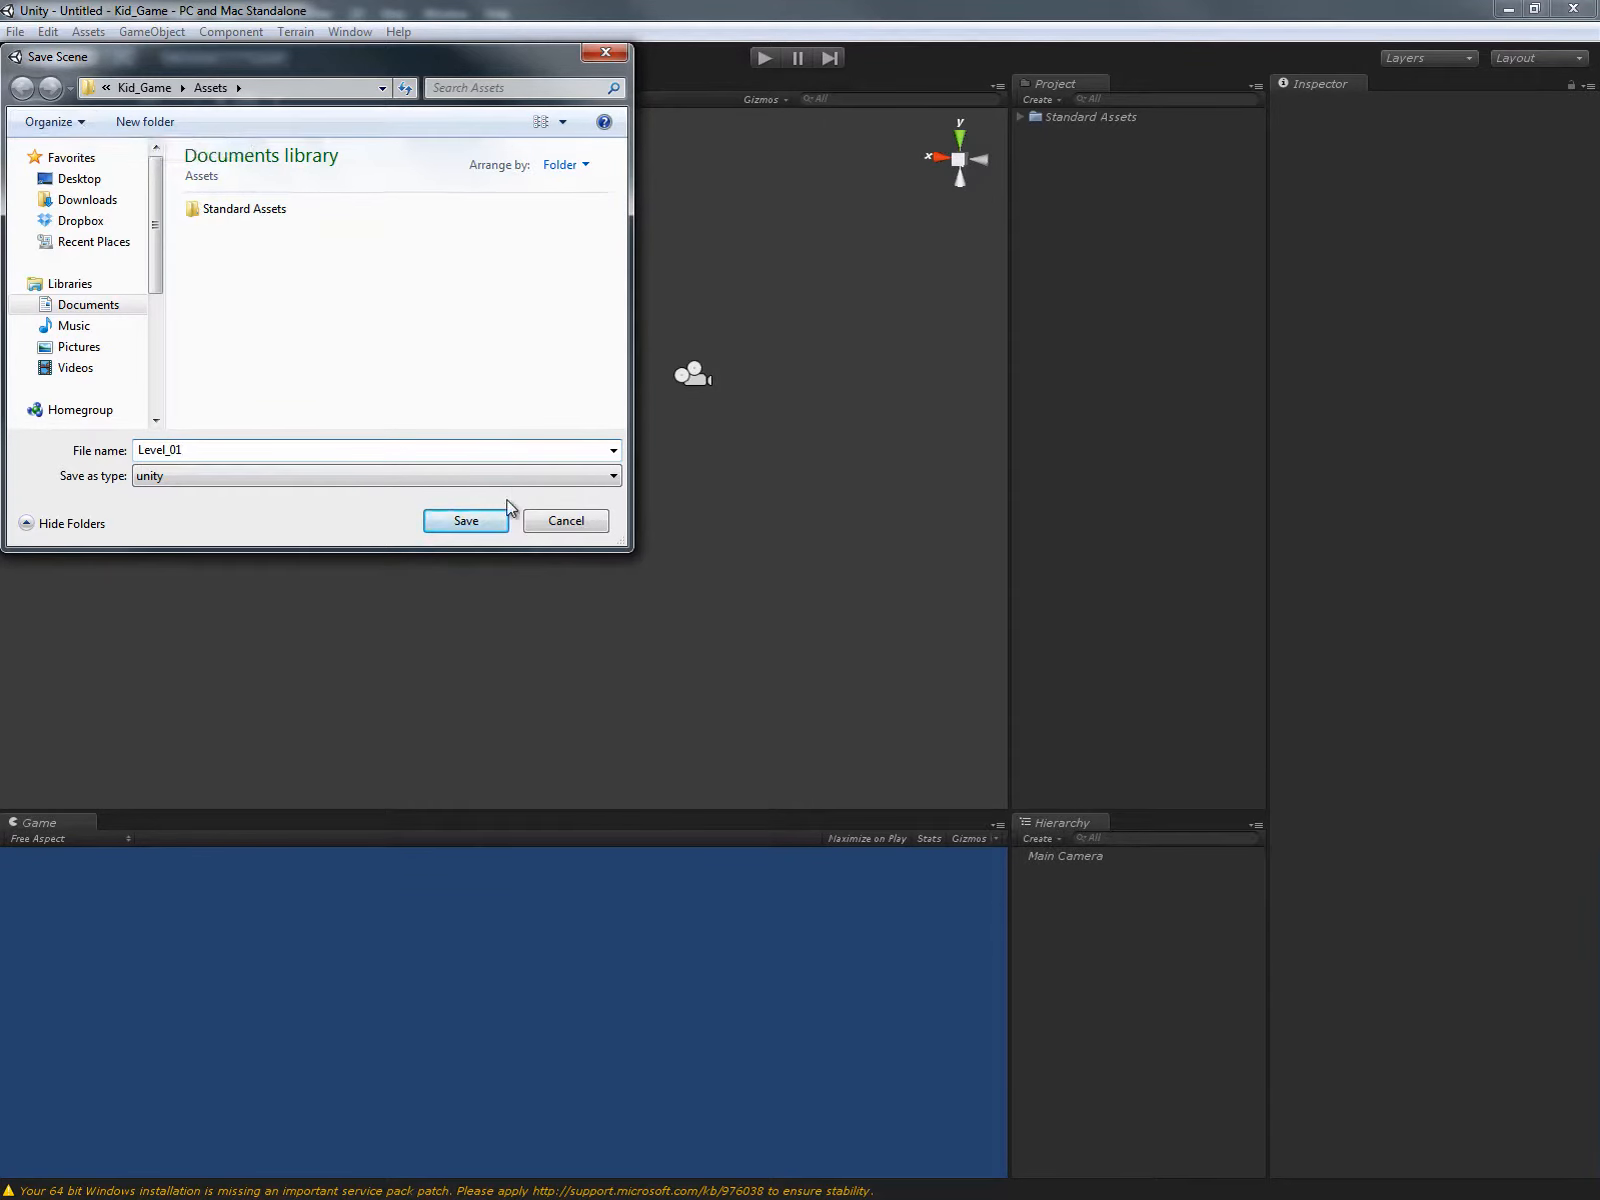
left_click(470, 522)
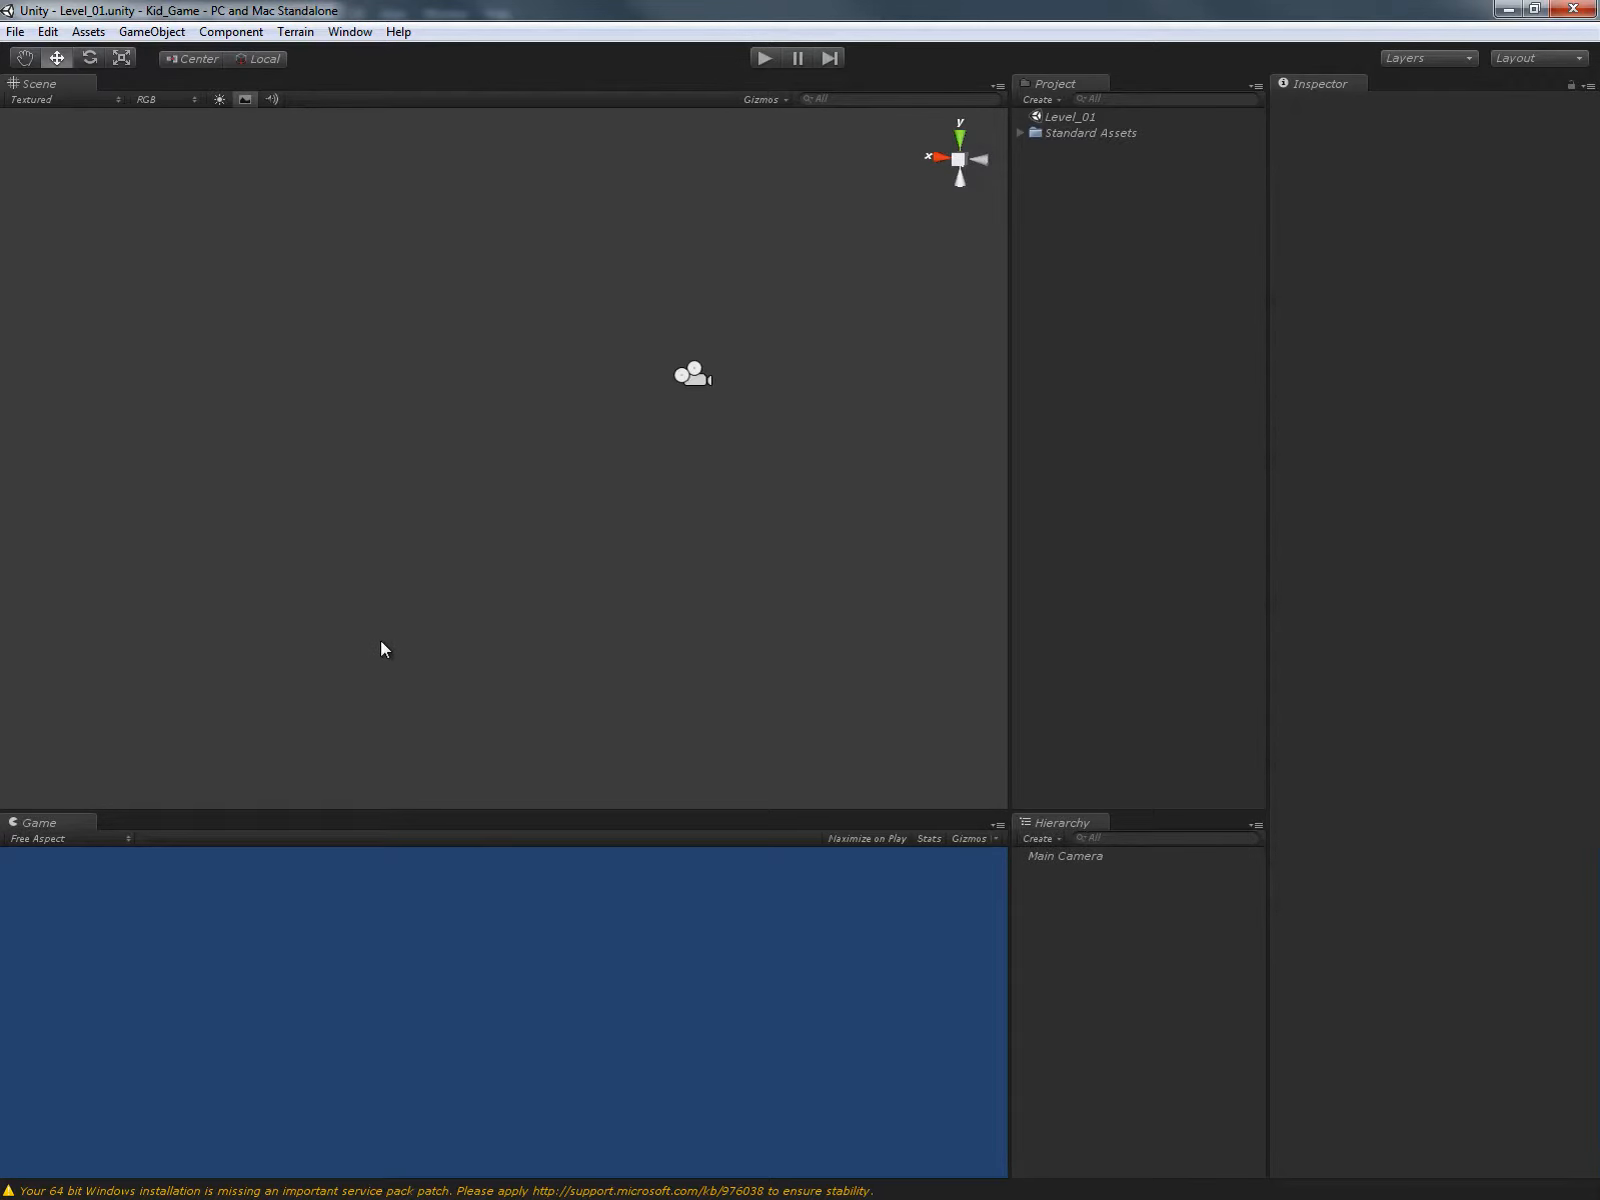
Create a cube game object in the scene.
left_click(152, 32)
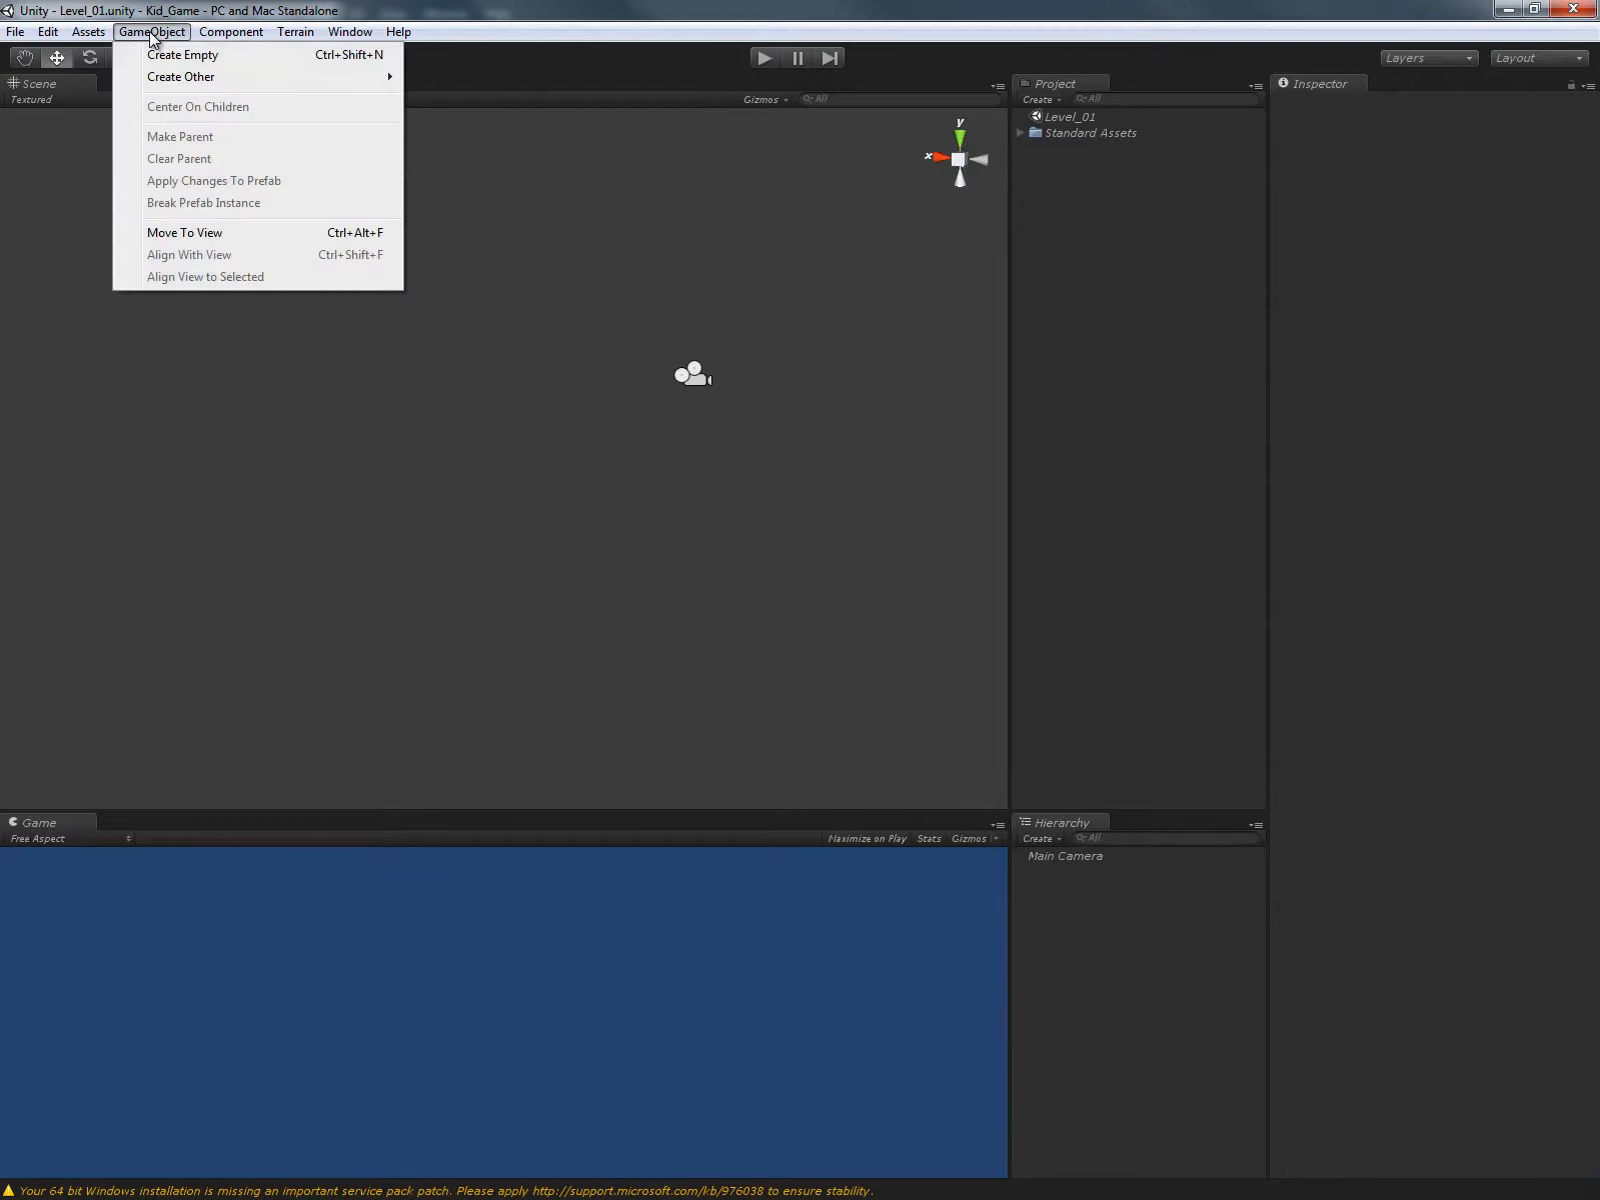
mouse_move(165, 78)
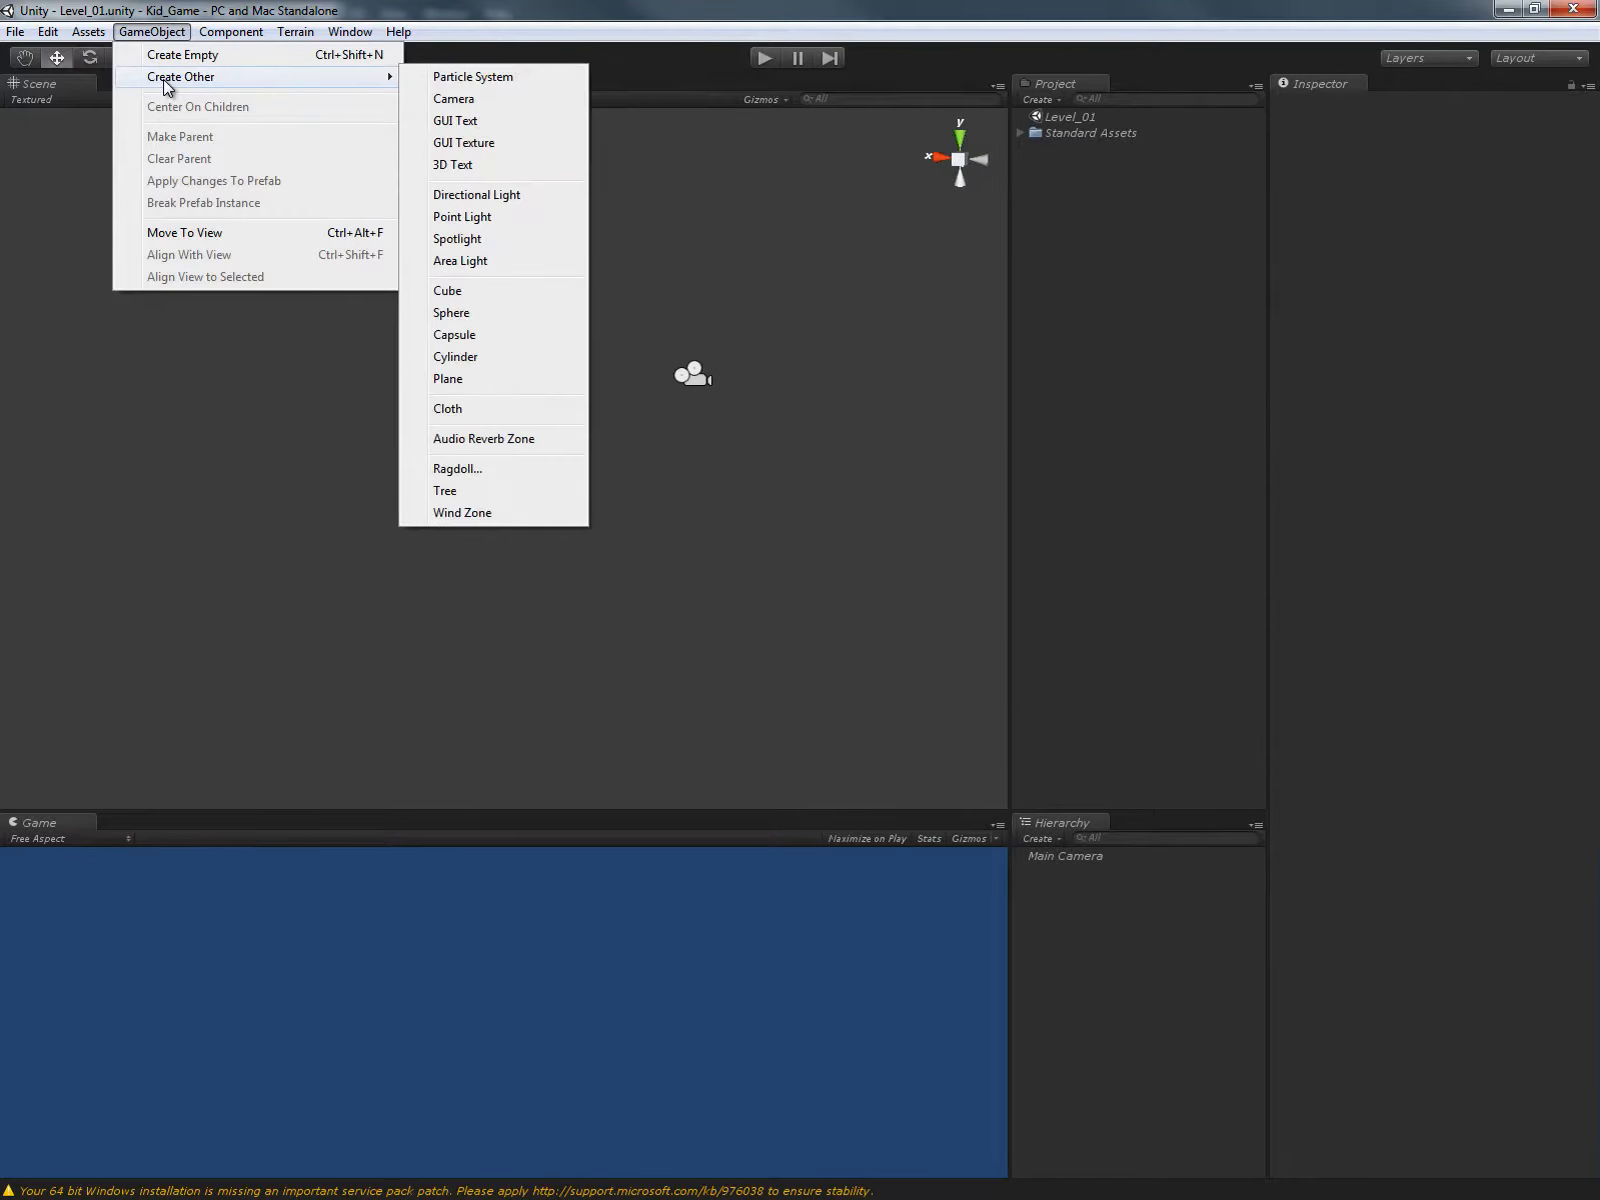
left_click(492, 292)
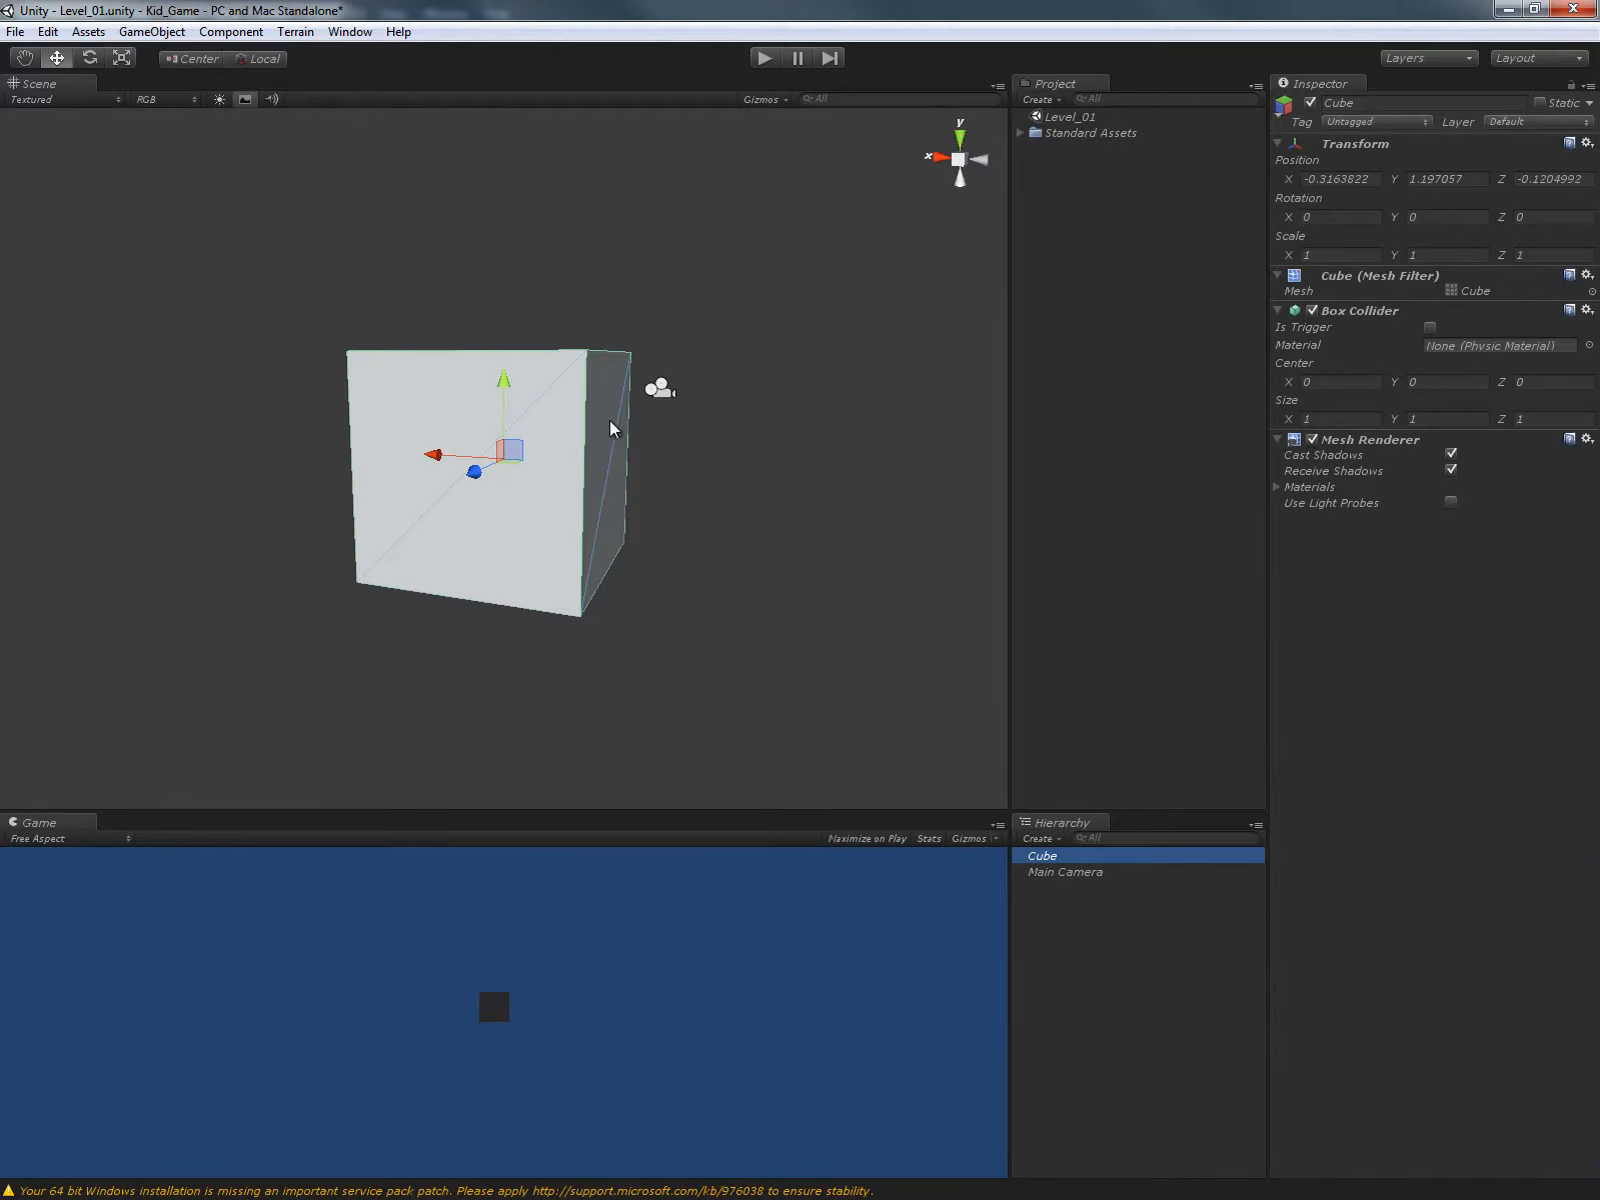
Flatten the cube into a thin slab by scaling it to about 0.005 on Y.
mouse_move(609, 425)
left_mouse_down("alt")
mouse_move(471, 429)
mouse_move(505, 404)
mouse_move(510, 448)
mouse_move(541, 443)
mouse_move(508, 380)
mouse_move(512, 412)
mouse_move(448, 434)
mouse_move(592, 435)
left_mouse_up("alt")
key("r")
scroll(594, 452, "up", 6)
scroll(645, 418, "down", 5)
scroll(592, 435, "up", 5)
left_click_drag(471, 428, 365, 424, "alt")
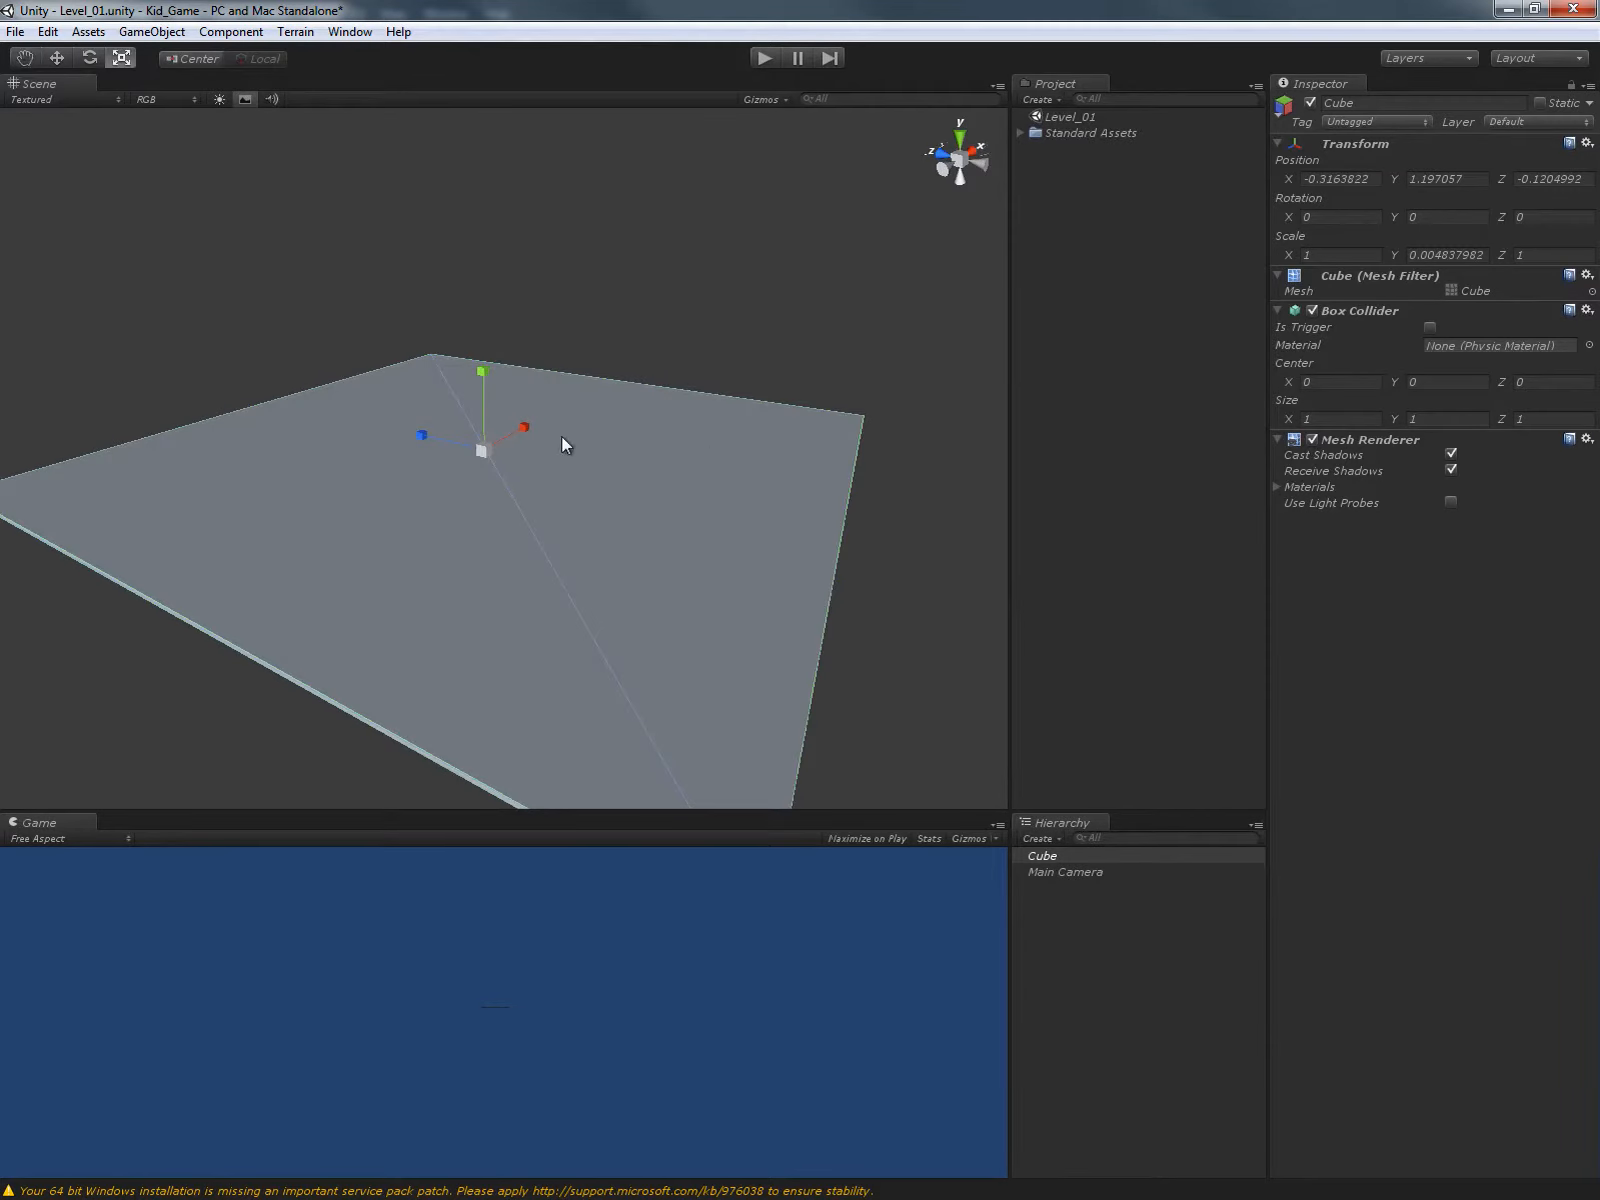
Place the First Person Controller from the Character Controllers assets onto the flattened cube.
left_click(1020, 131)
left_click(1038, 148)
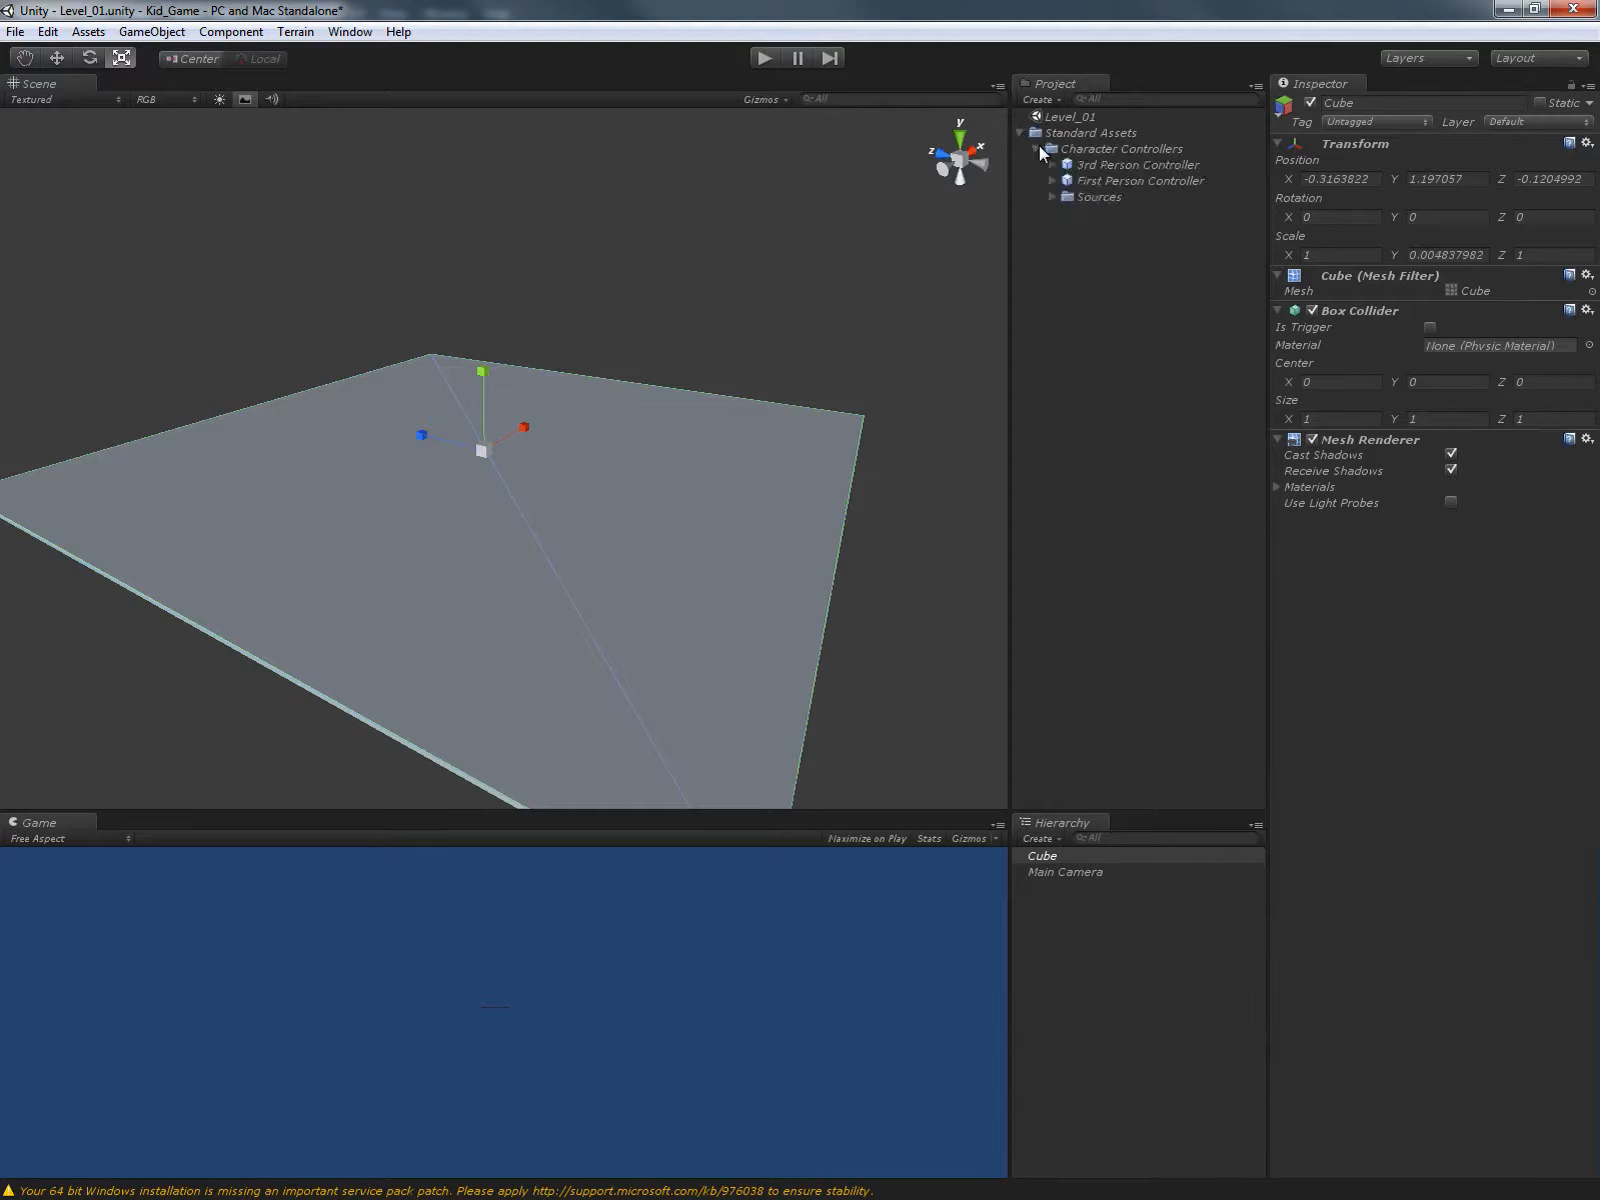
left_click(1135, 186)
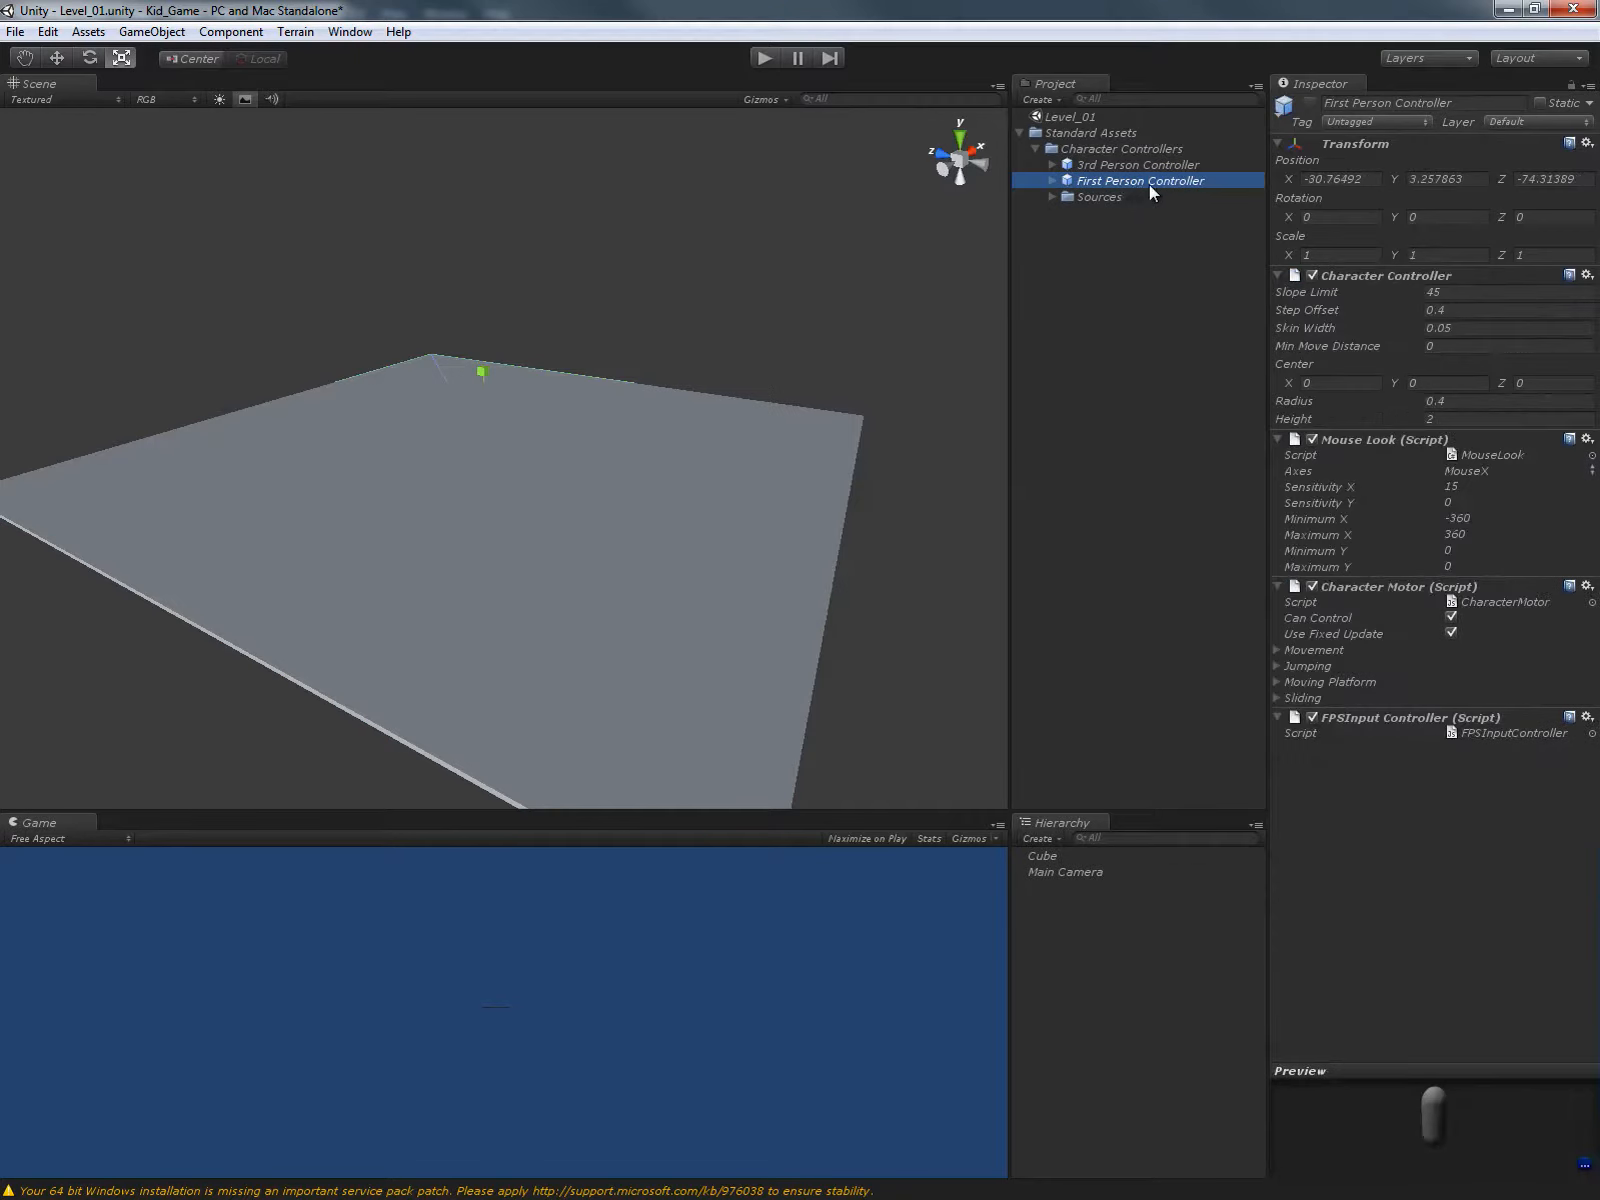
left_click_drag(1149, 184, 568, 578)
scroll(691, 481, "down", 5)
Enlarge the flattened cube into a floor scaled to about 115 on X and Z and about 0.43 on Y.
left_click(470, 489)
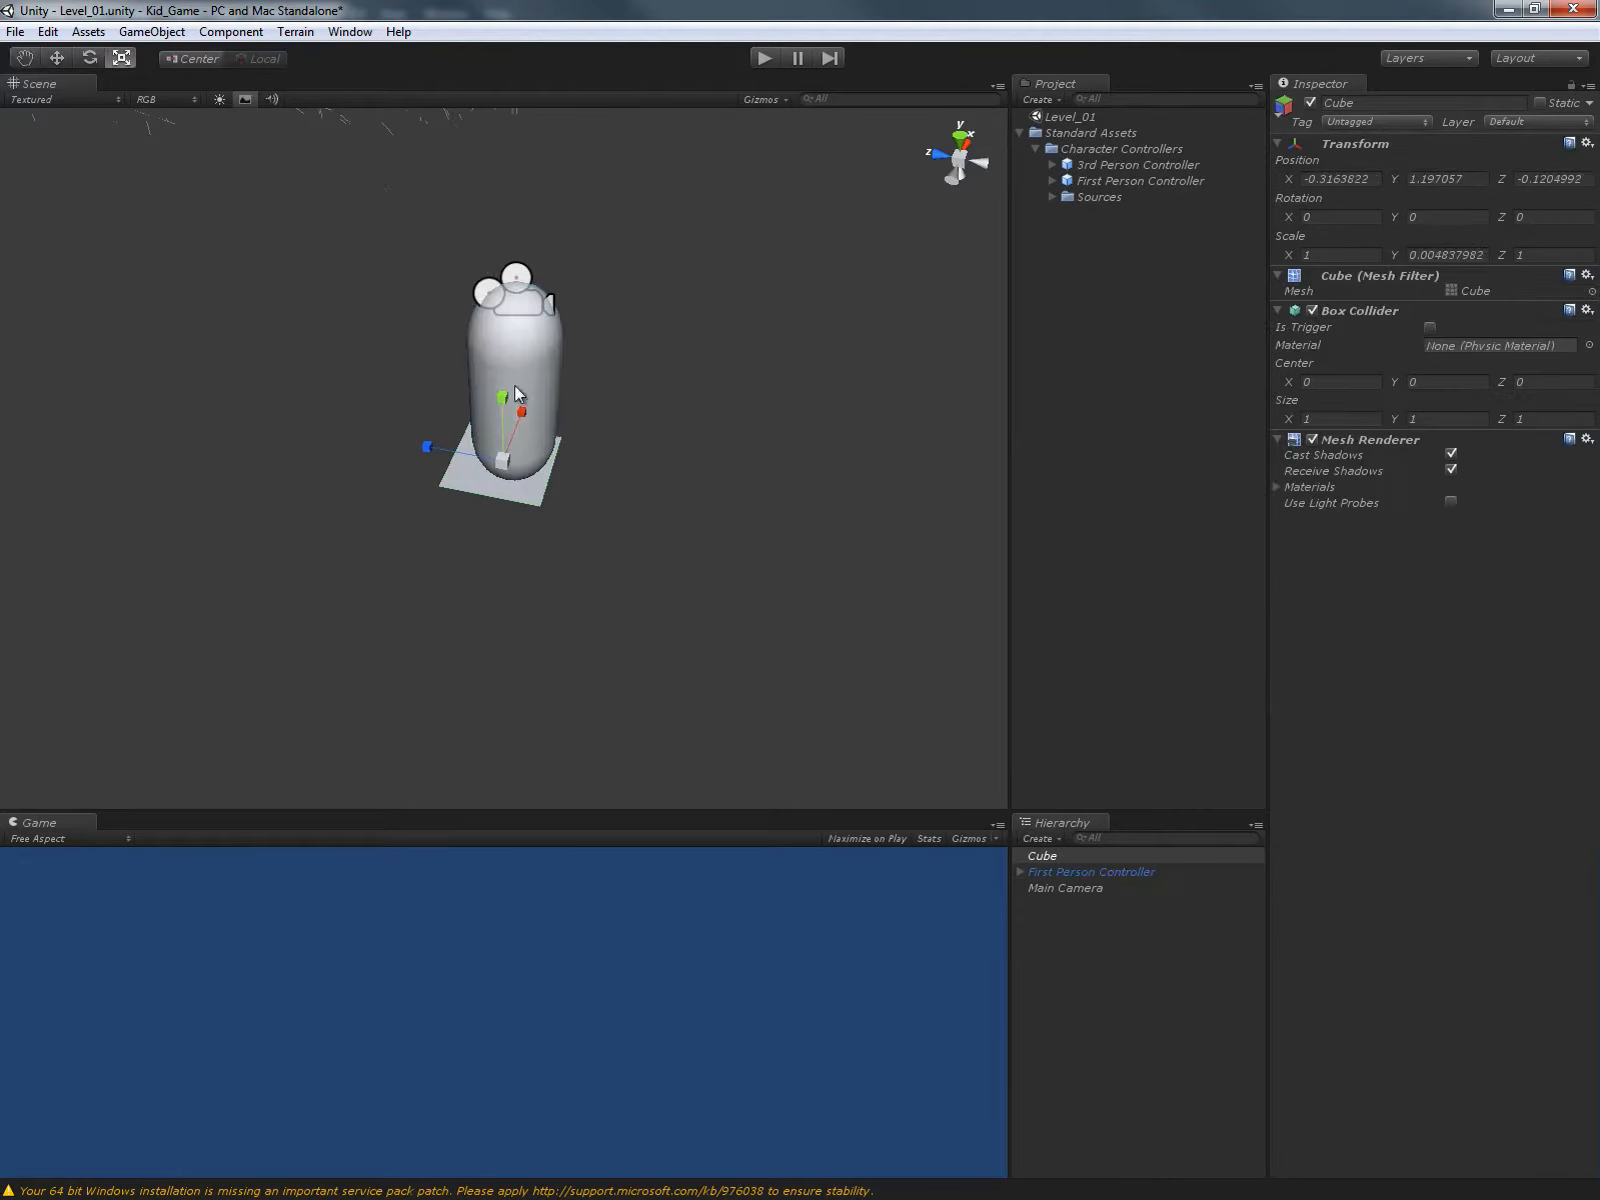
left_click_drag(507, 465, 1121, 376)
left_click_drag(503, 398, 504, 411)
scroll(618, 447, "down", 3)
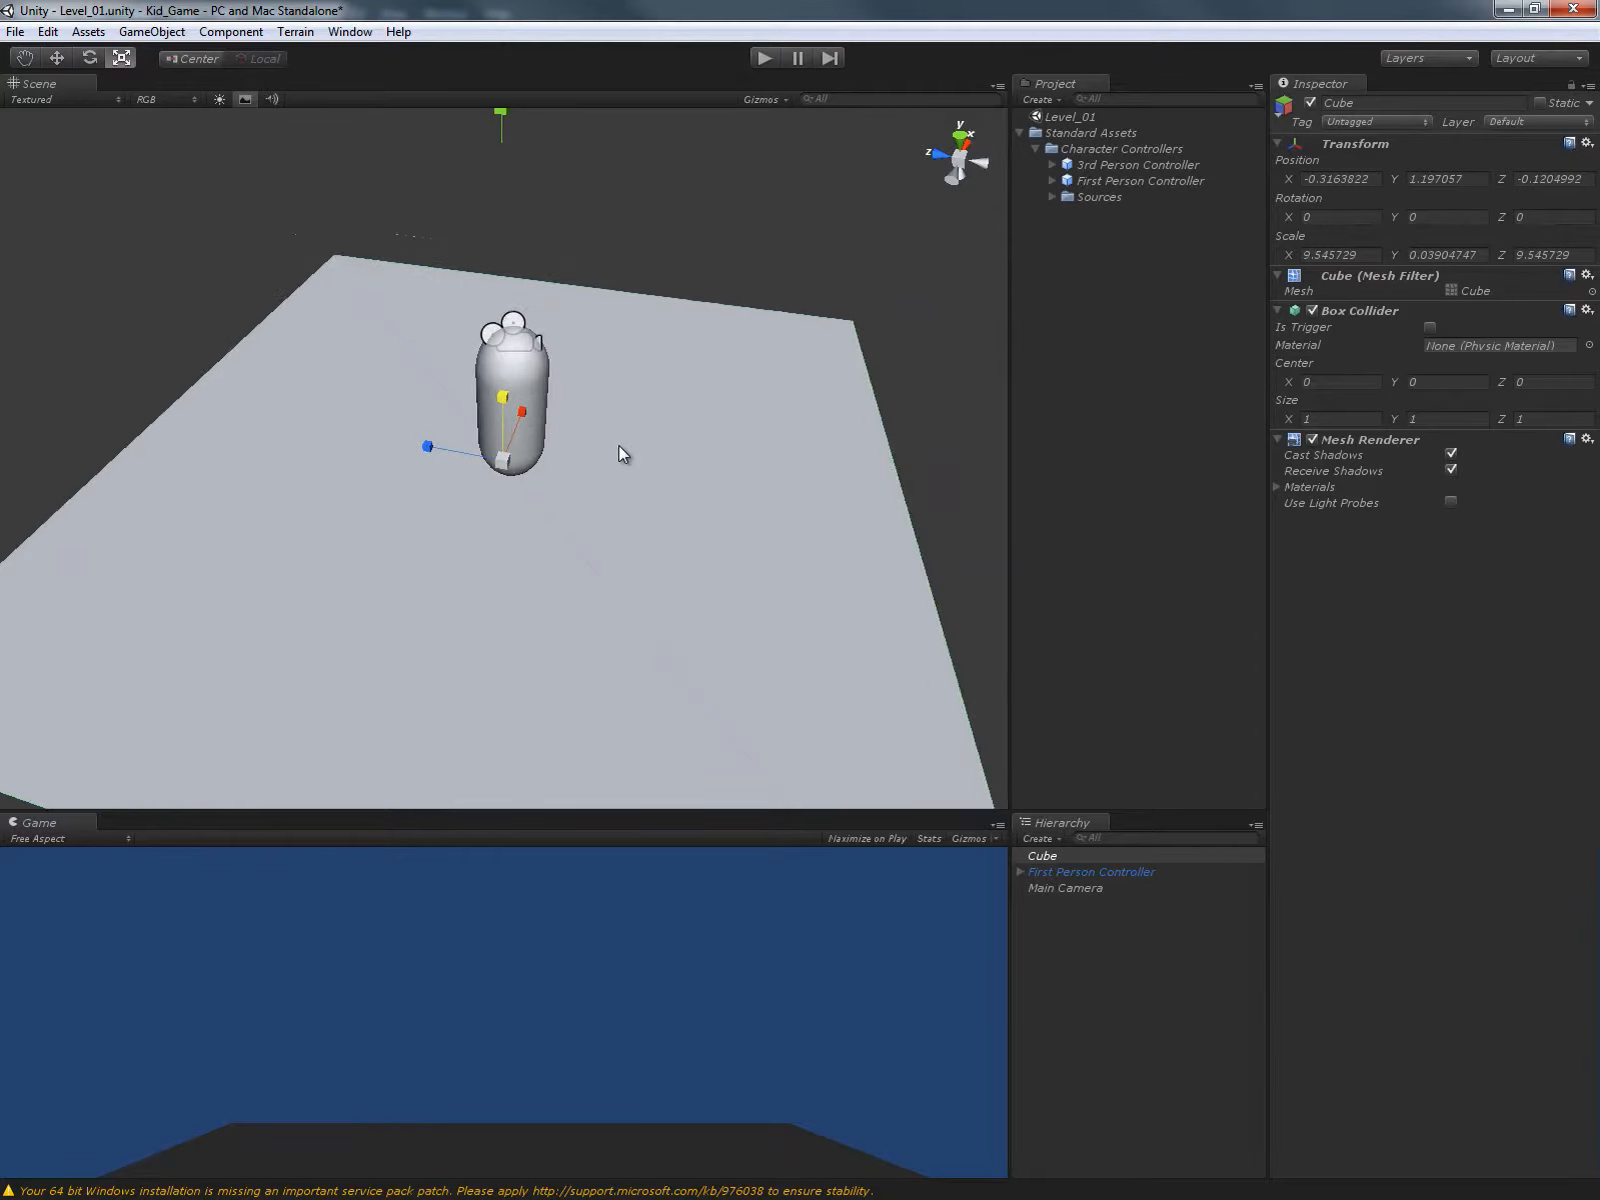
left_click_drag(618, 447, 745, 460, "alt")
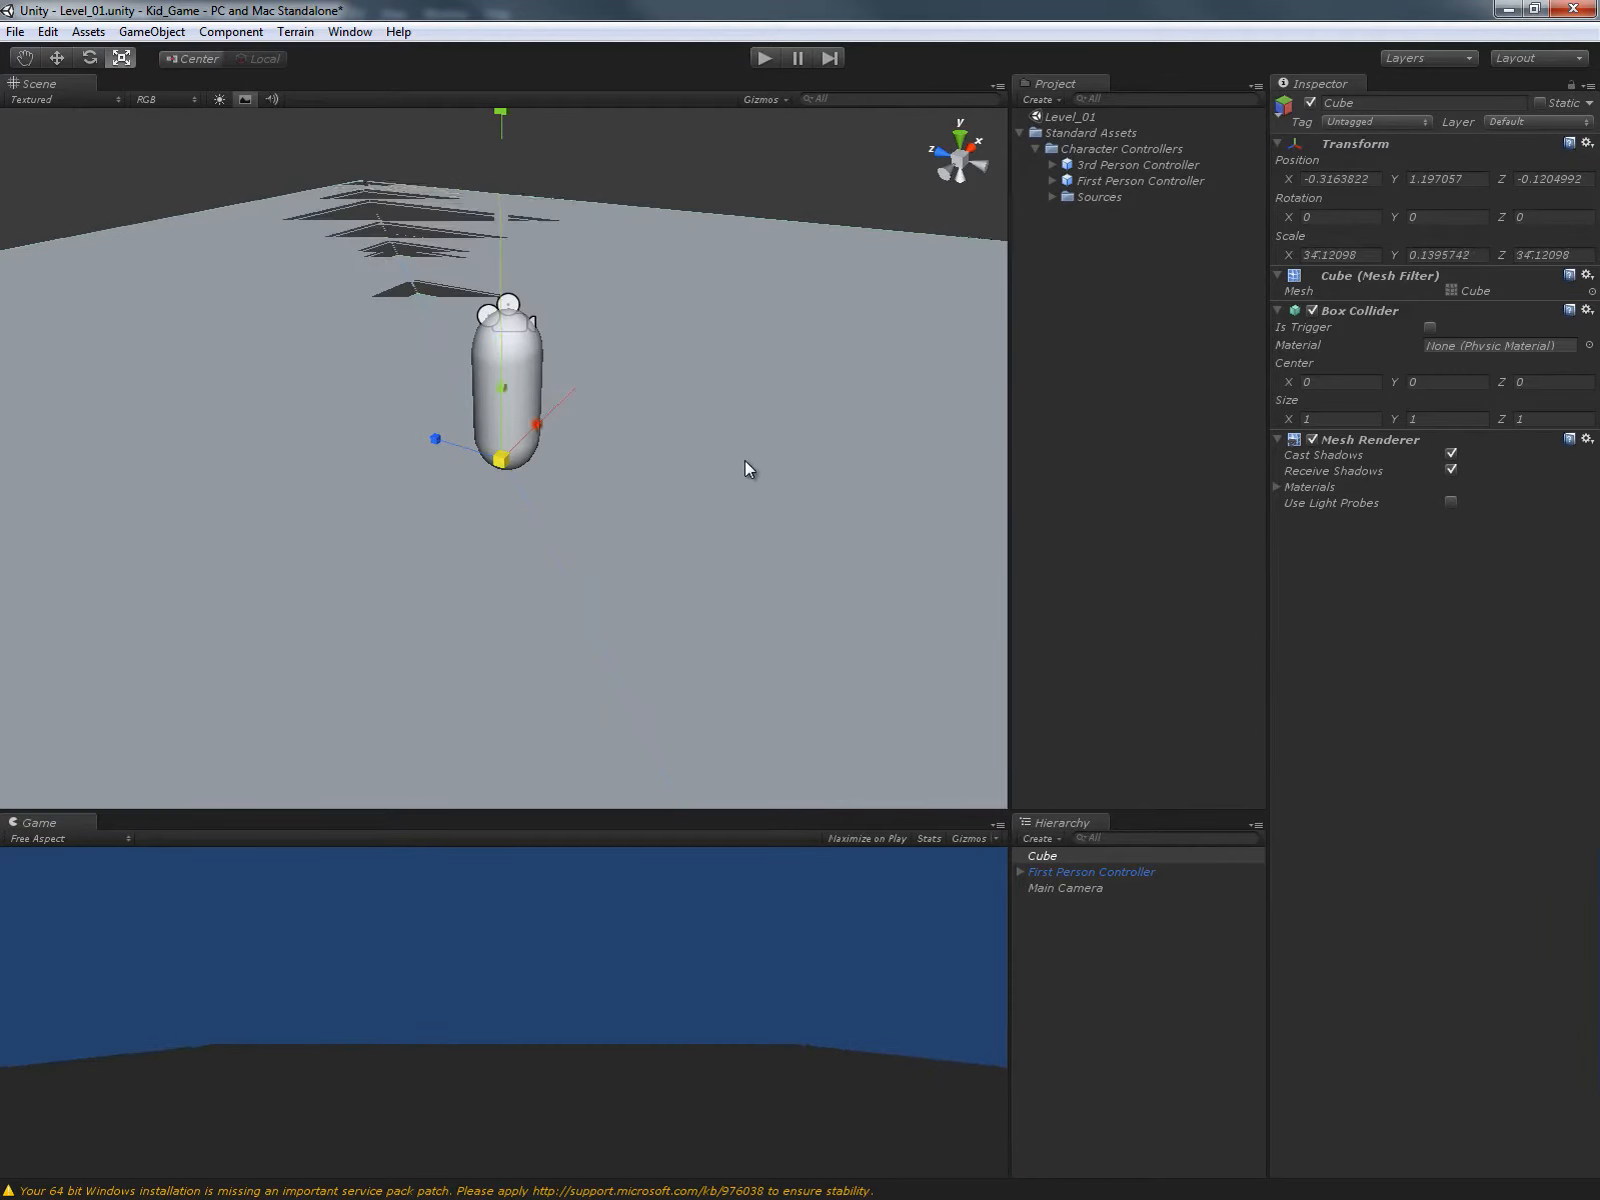
scroll(653, 458, "down", 6)
scroll(651, 454, "down", 3)
left_click_drag(648, 460, 742, 450, "alt")
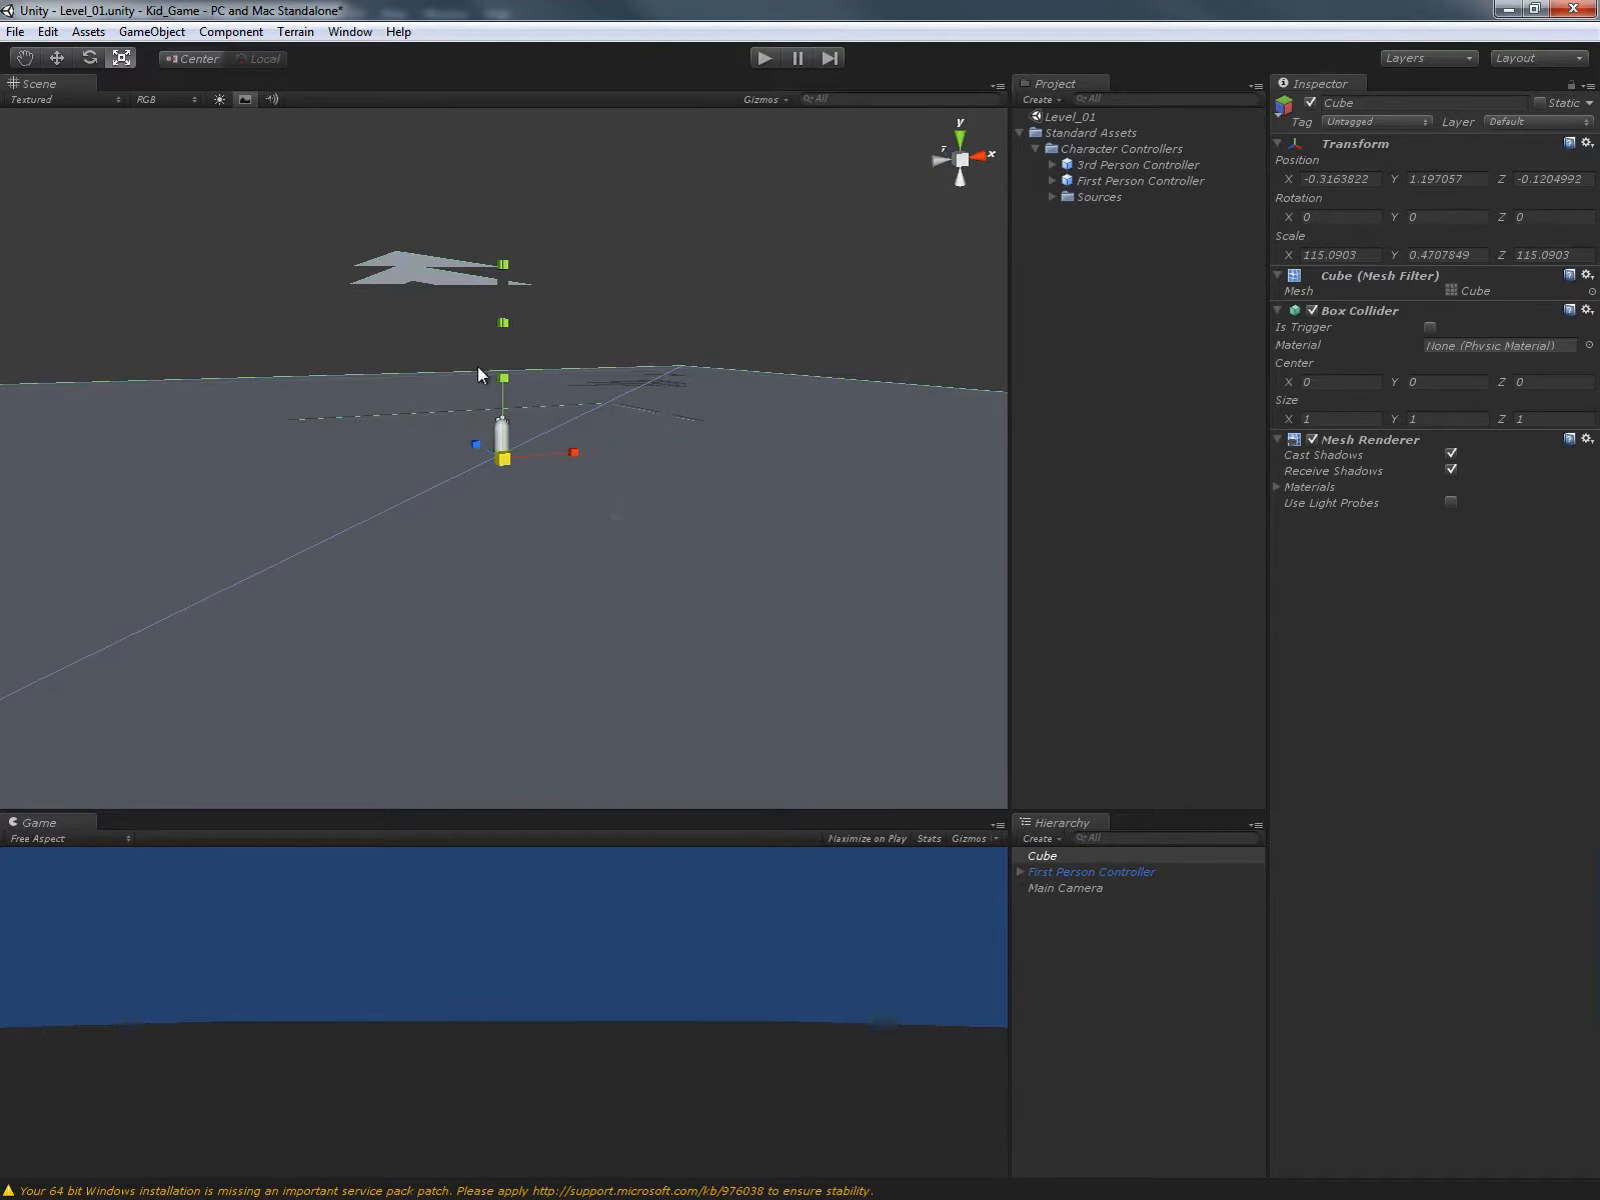
left_click_drag(503, 378, 504, 387)
left_click_drag(686, 464, 490, 460, "alt")
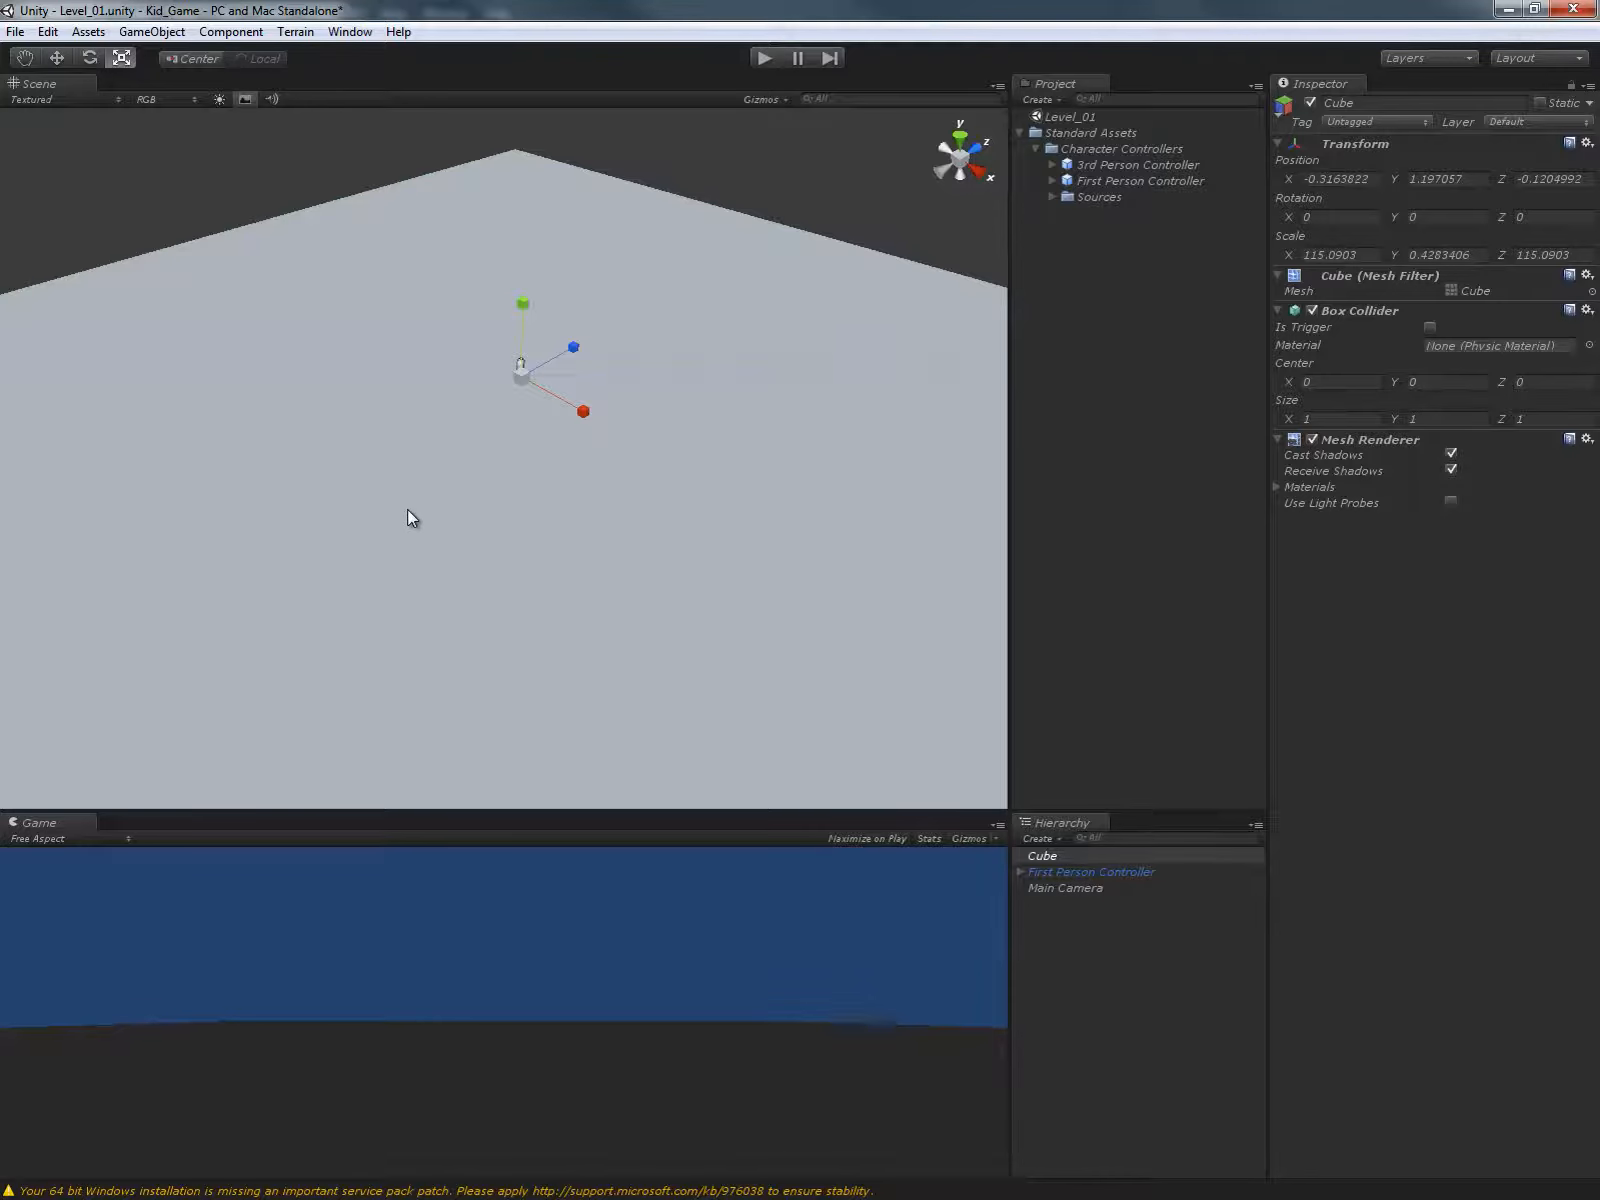
Try out the view, move, rotate and scale tools in turn on the floor.
left_click_drag(408, 512, 532, 439, "alt")
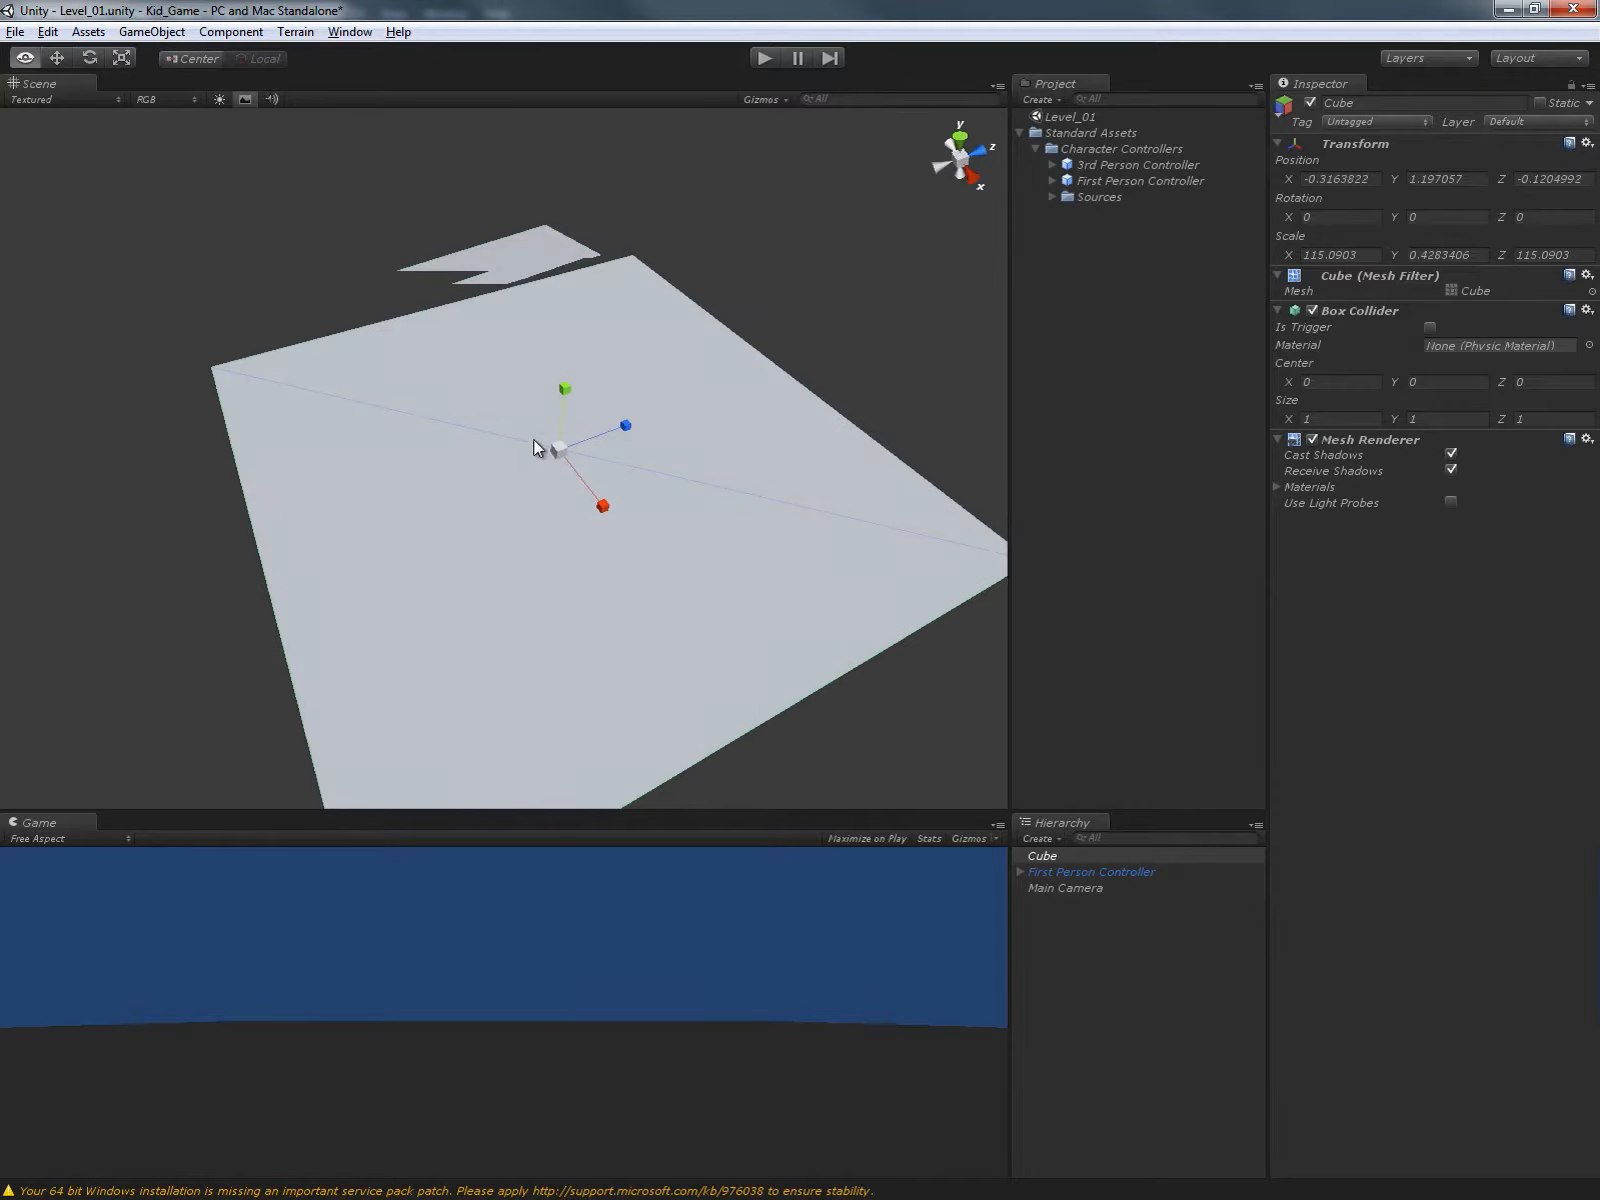
left_click(24, 57)
left_click_drag(196, 143, 520, 270, "alt")
left_click(57, 57)
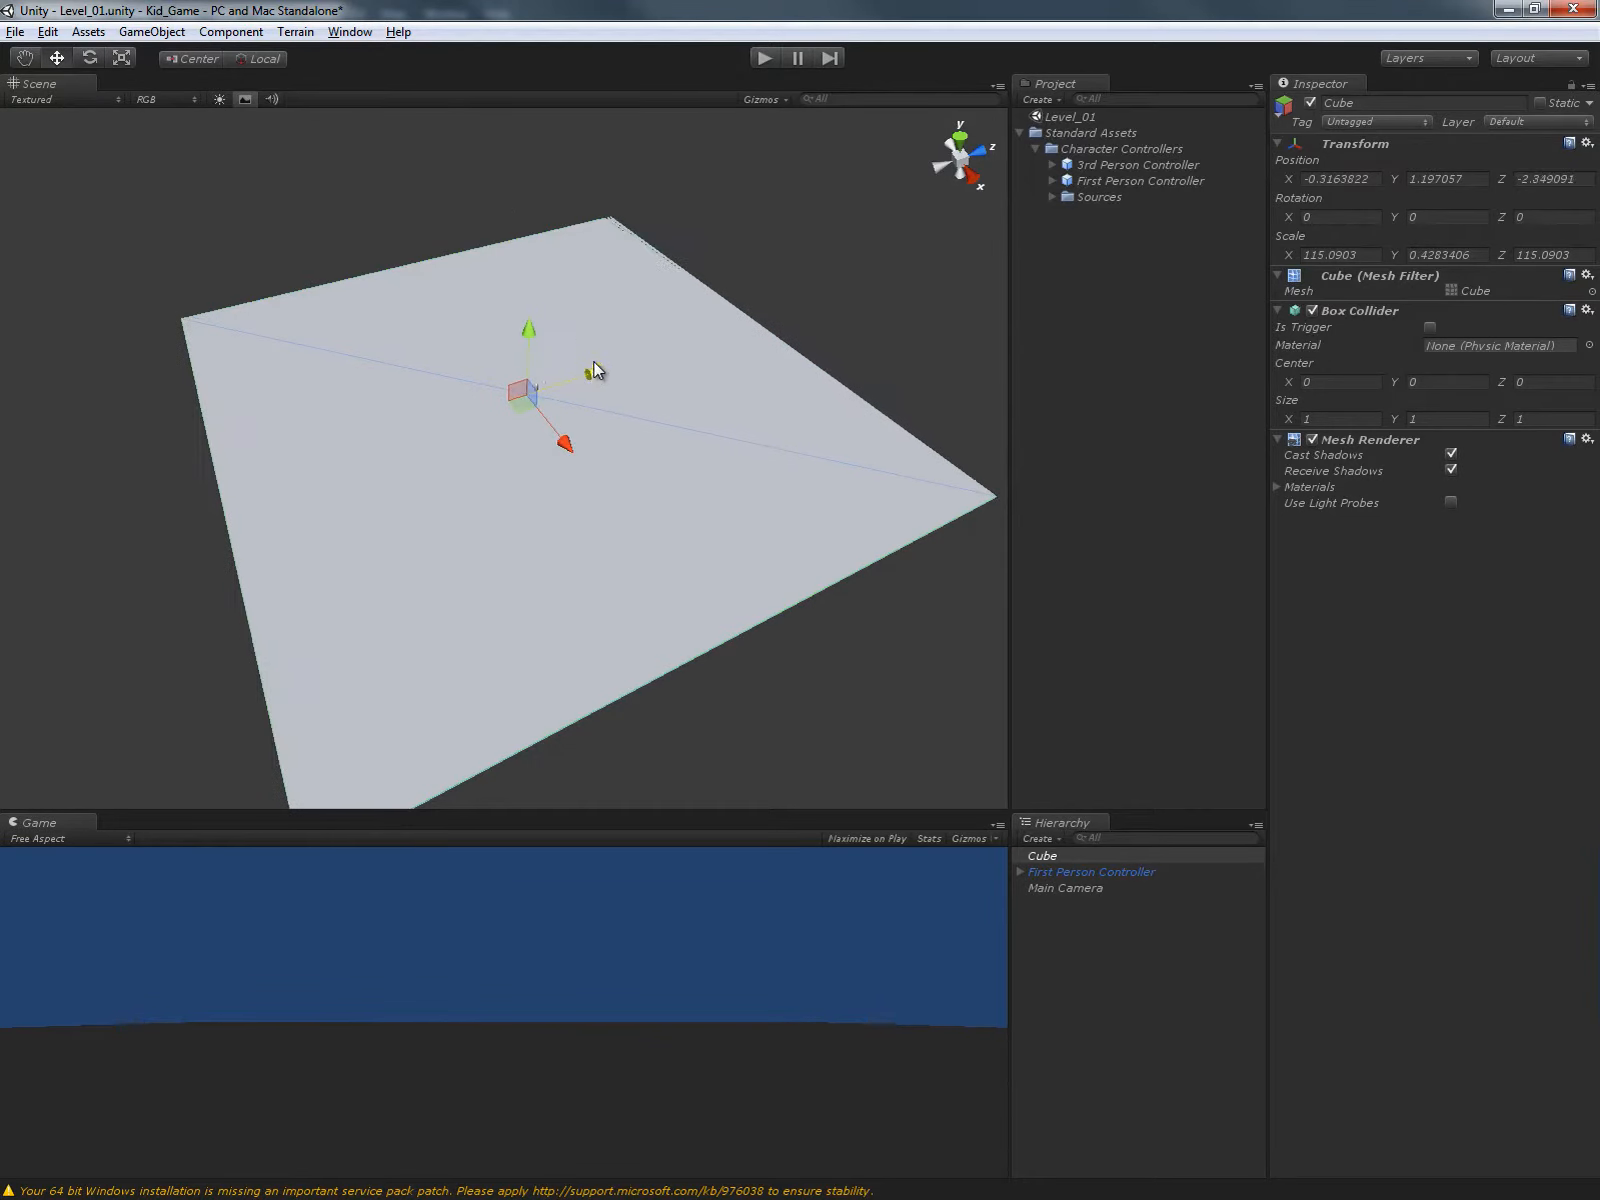
left_click(89, 57)
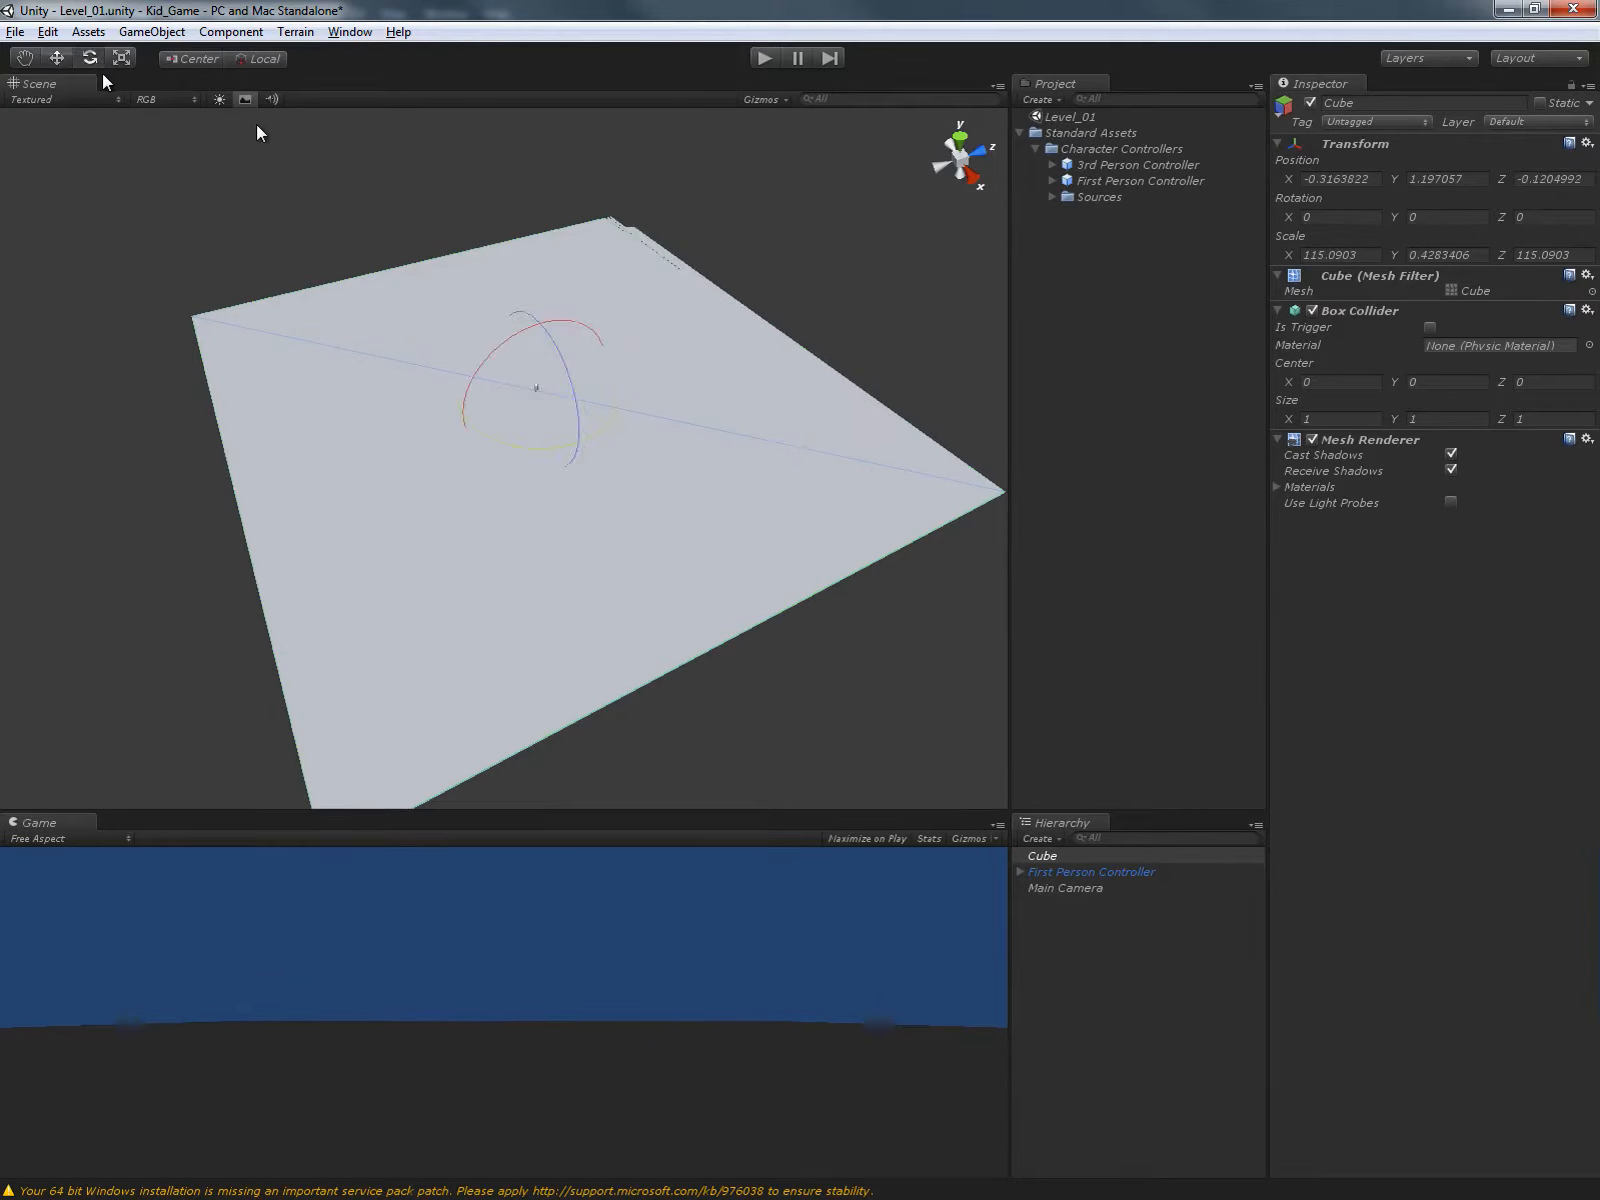
left_click(121, 58)
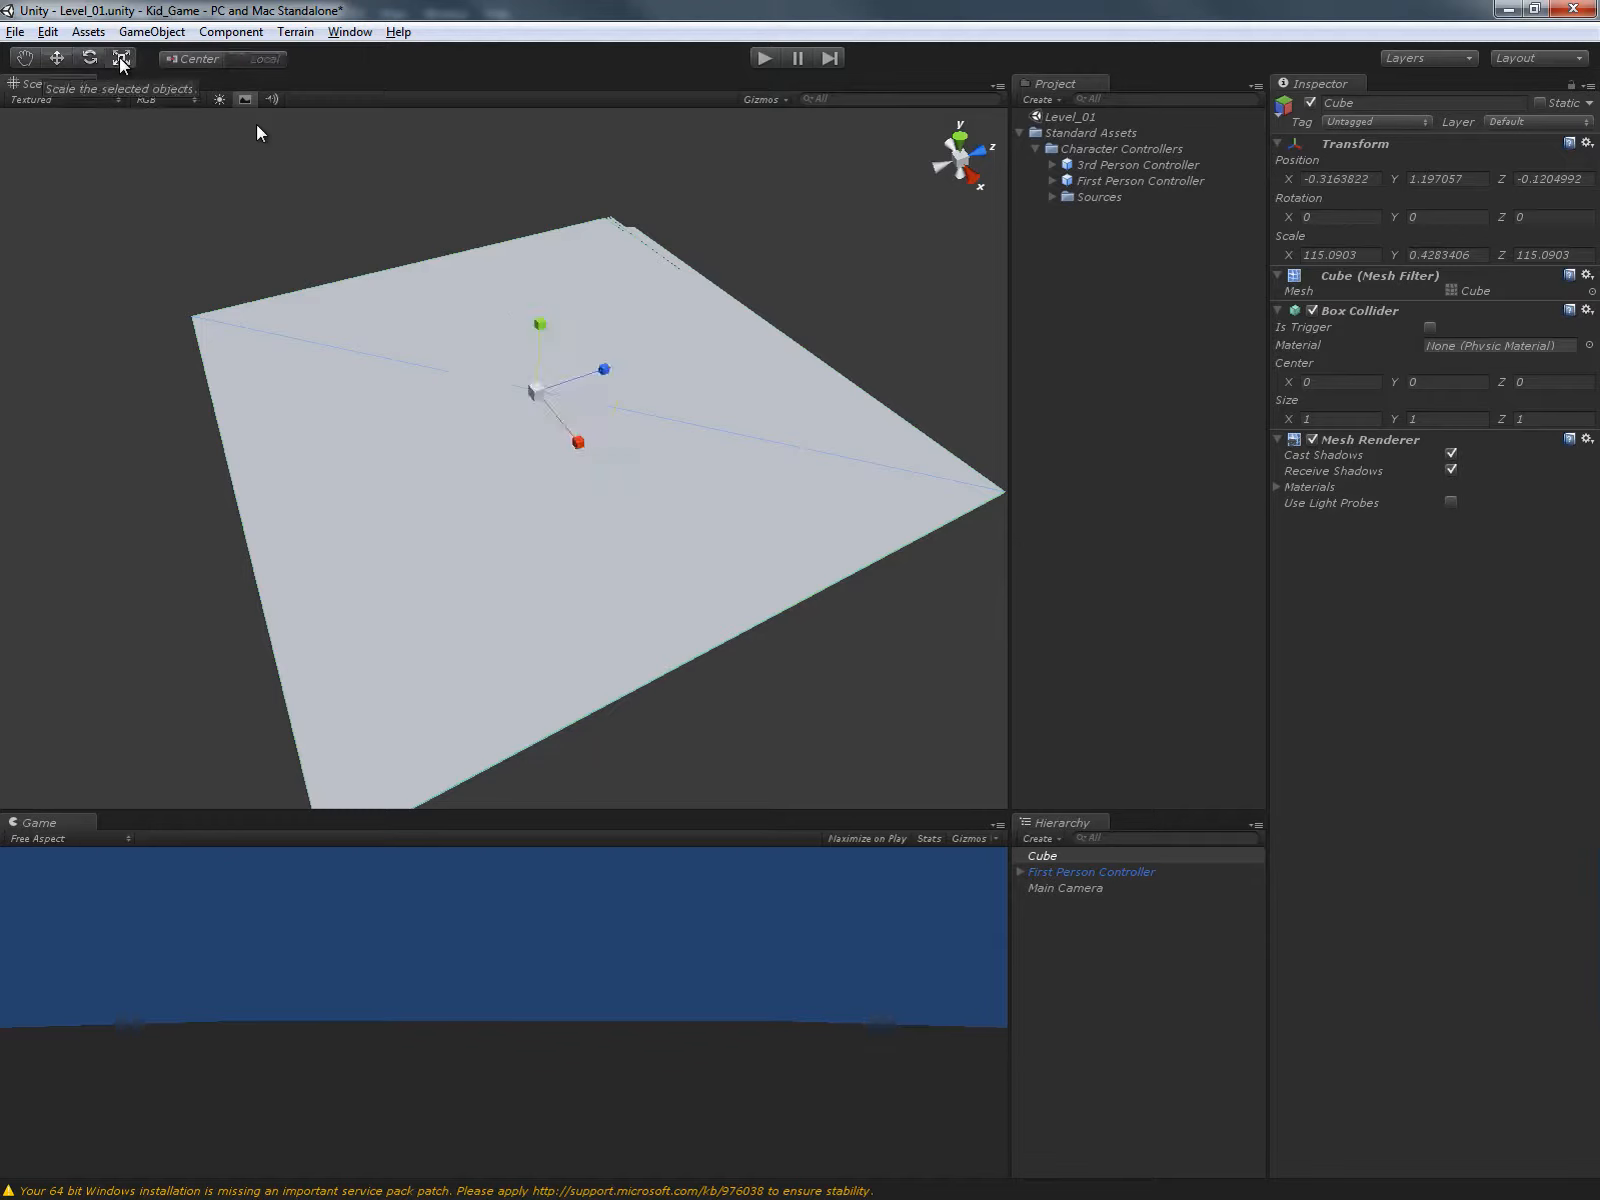
key("q")
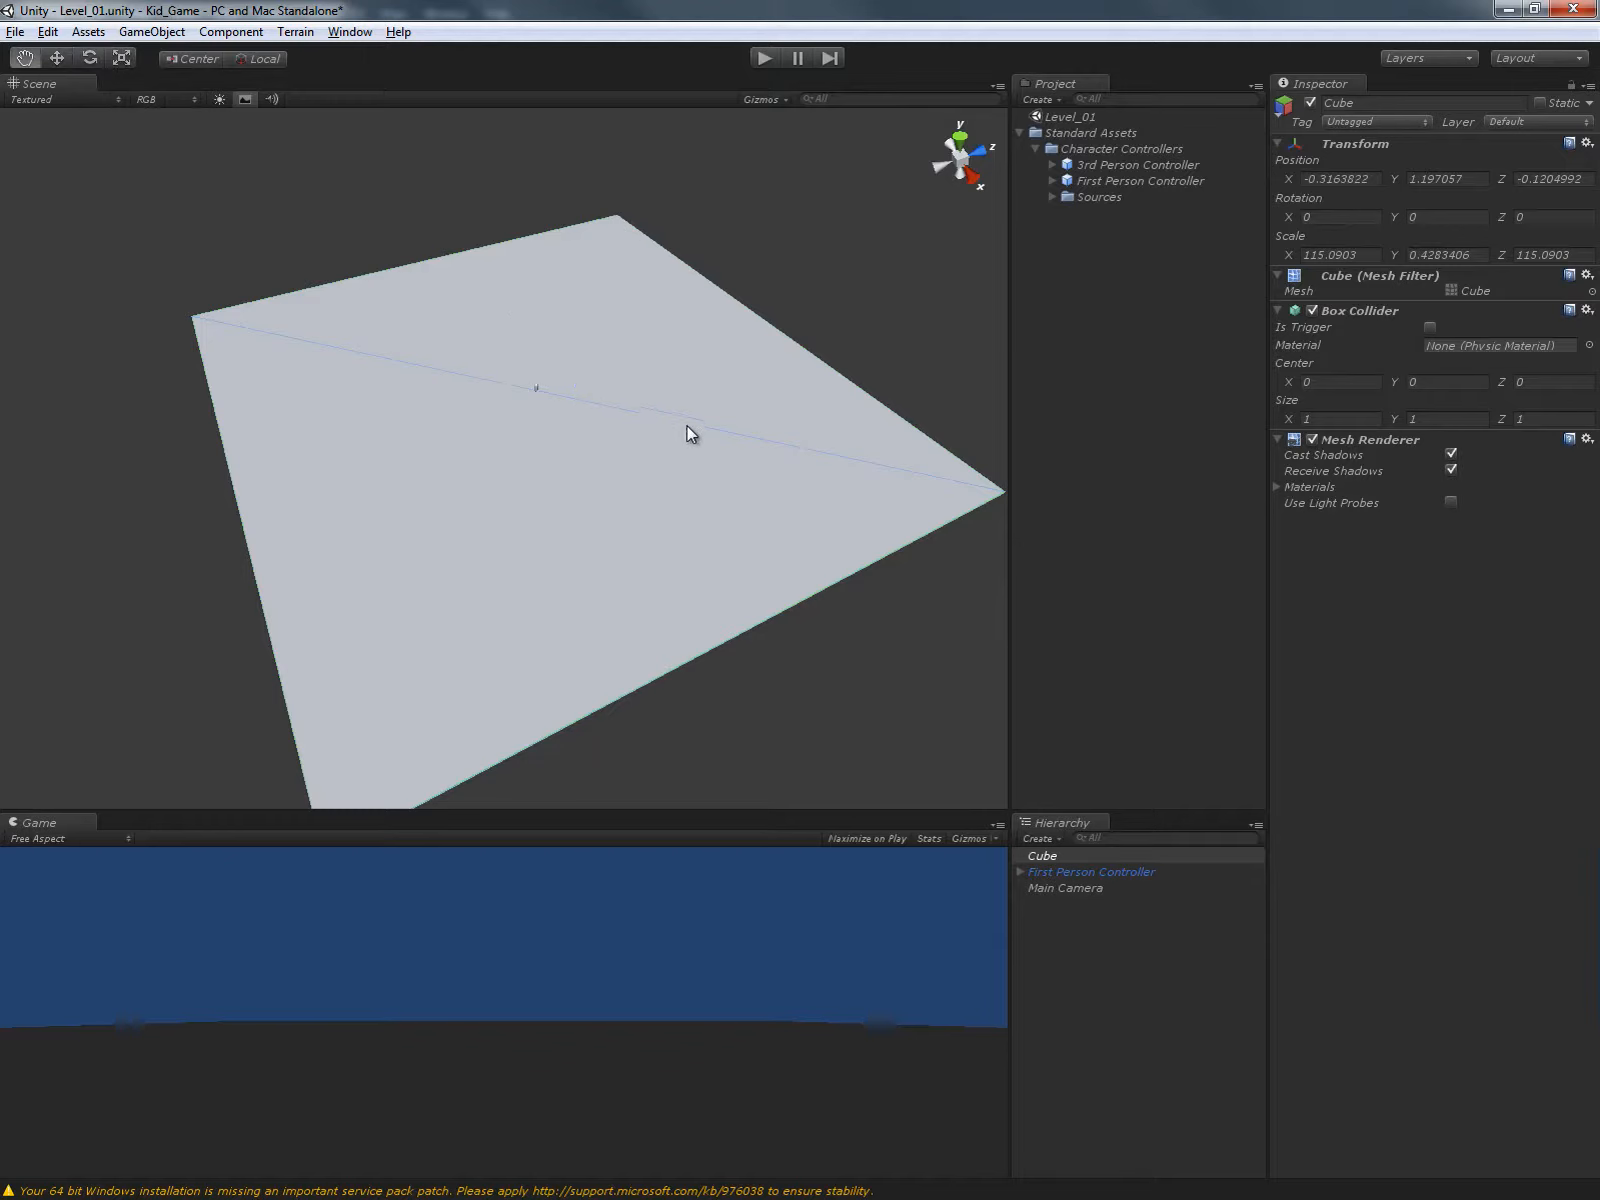
key("w")
key("e")
key("w")
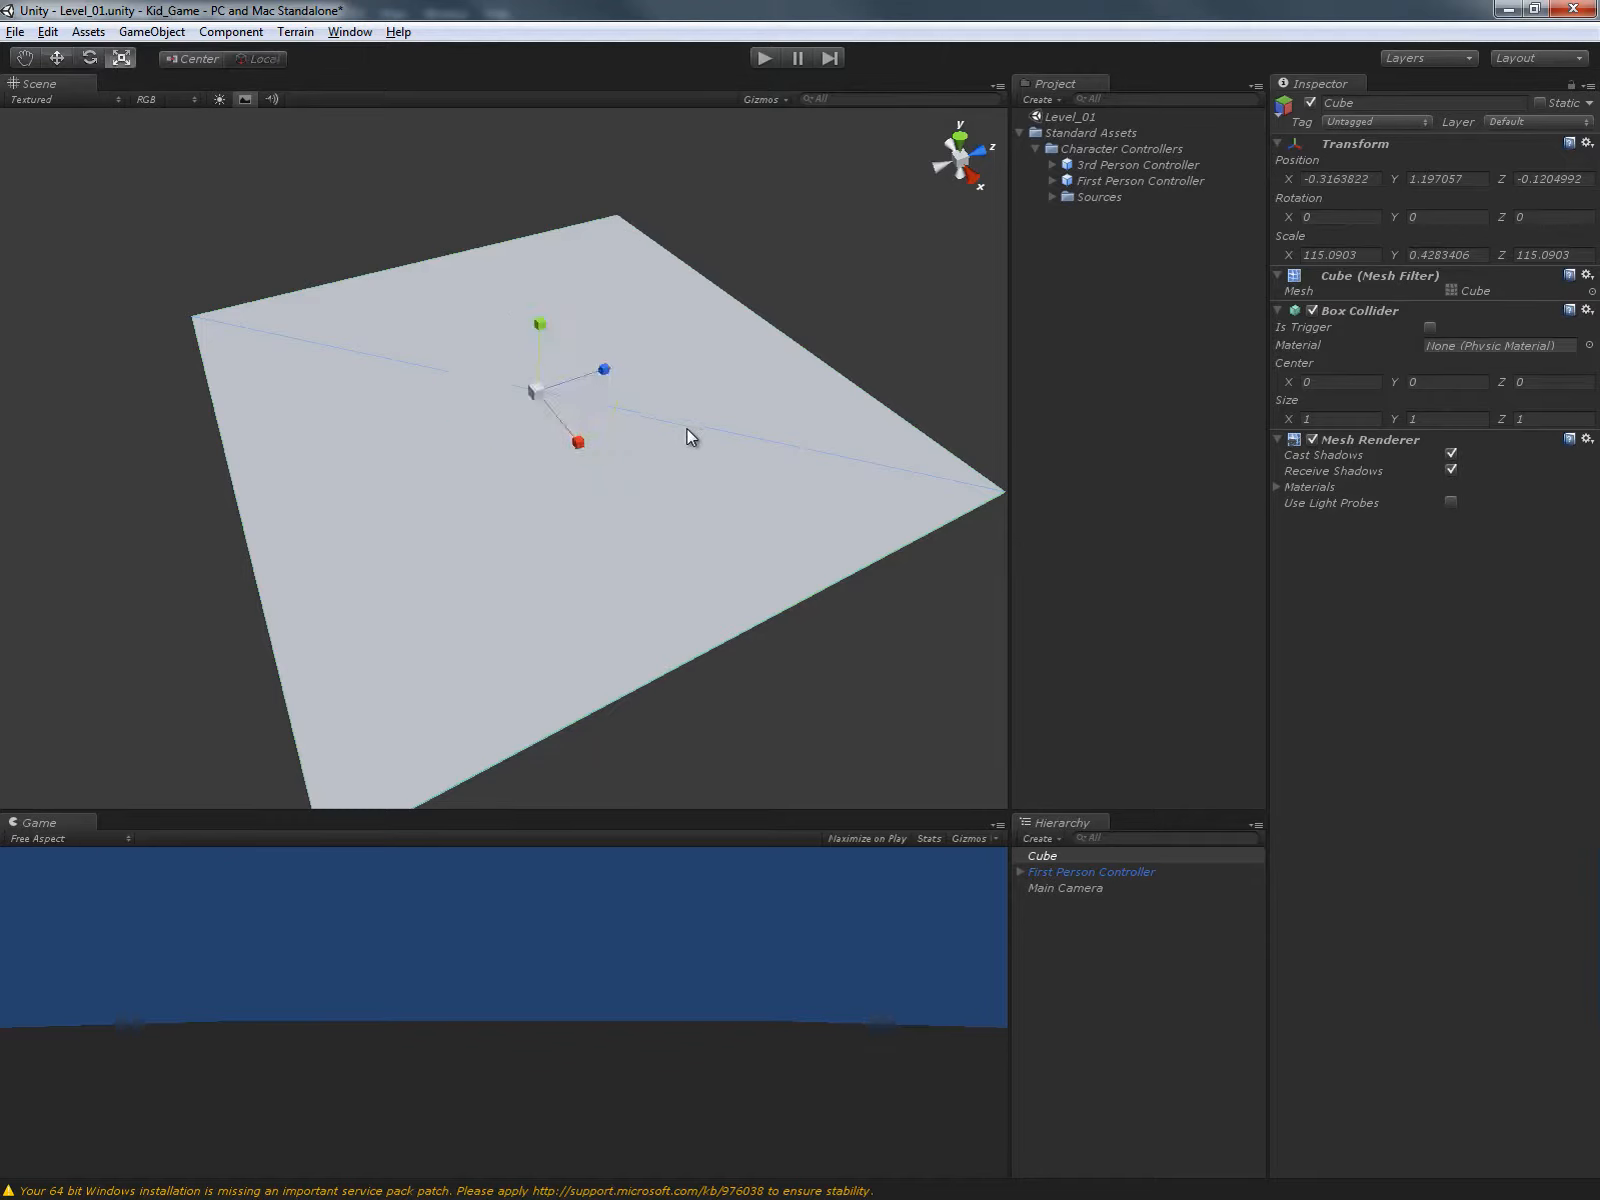
Examine the floor in the scene from different angles and distances.
key("alt")
left_click_drag(668, 381, 658, 243, "alt")
left_click_drag(447, 528, 432, 447, "alt")
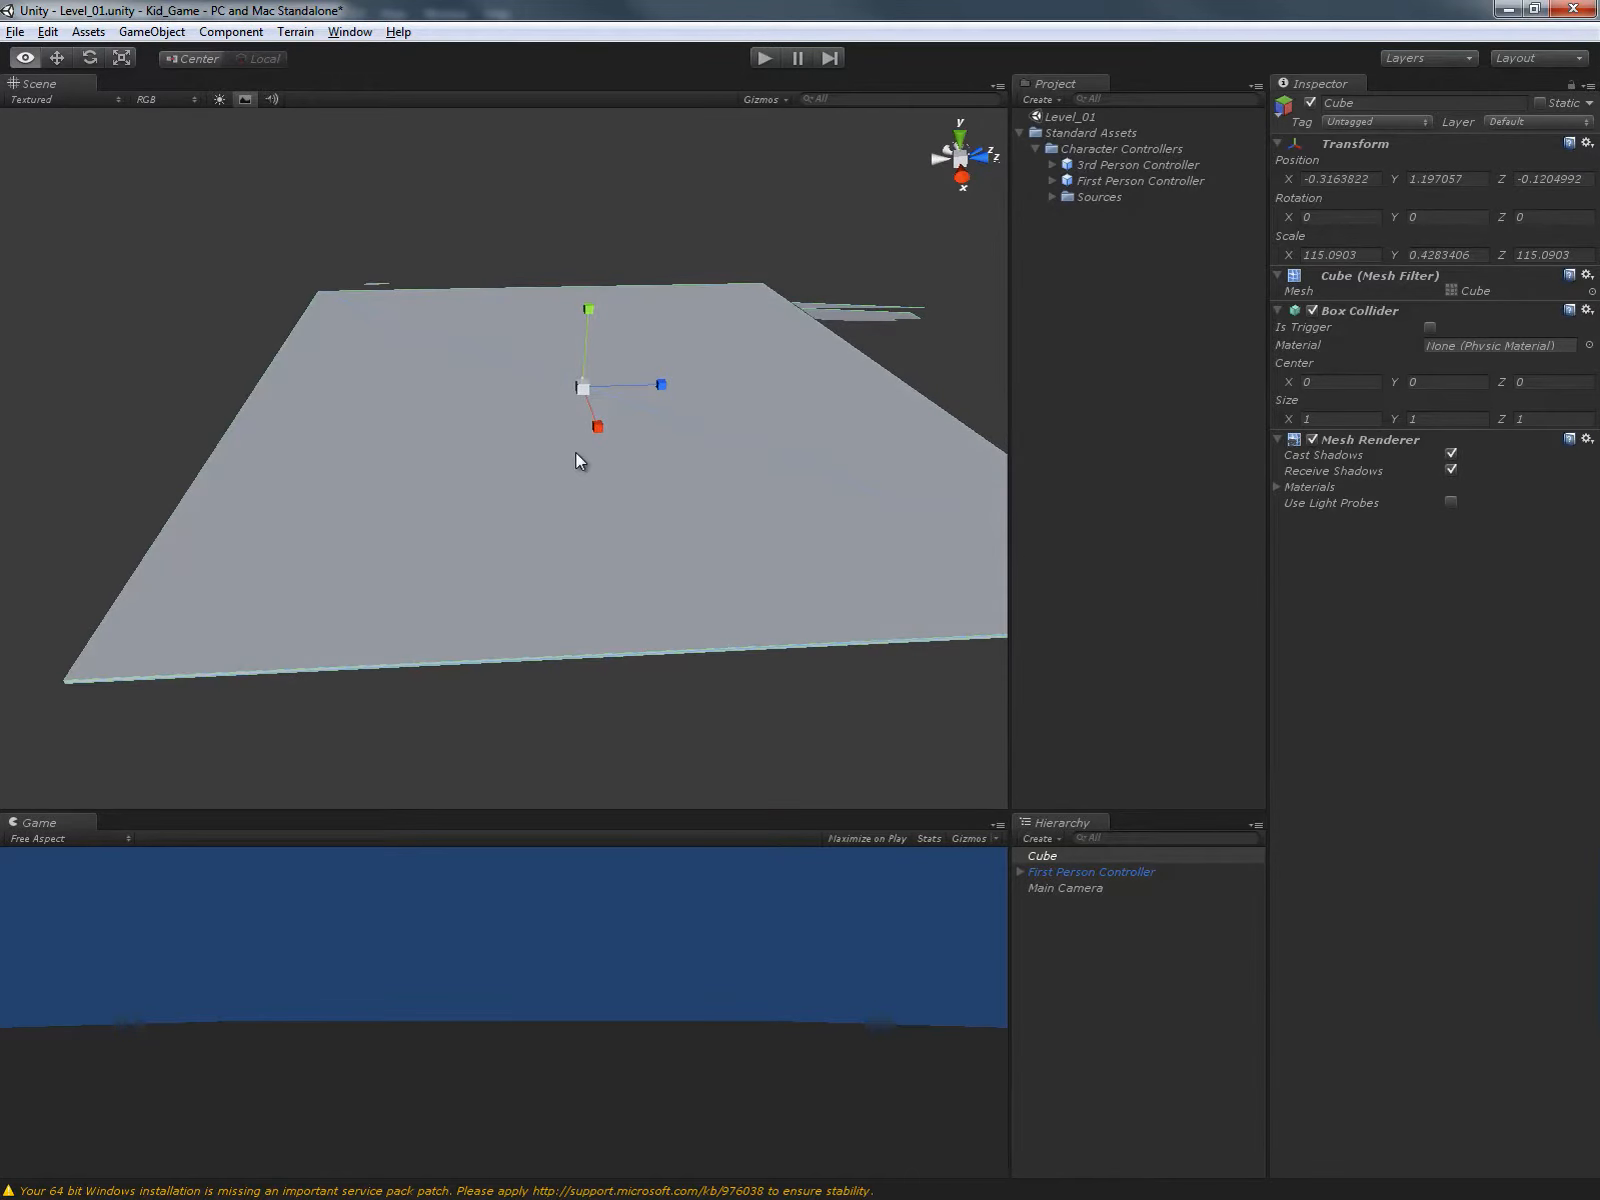
scroll(560, 455, "up", 2)
scroll(546, 450, "down", 2)
scroll(546, 450, "up", 3)
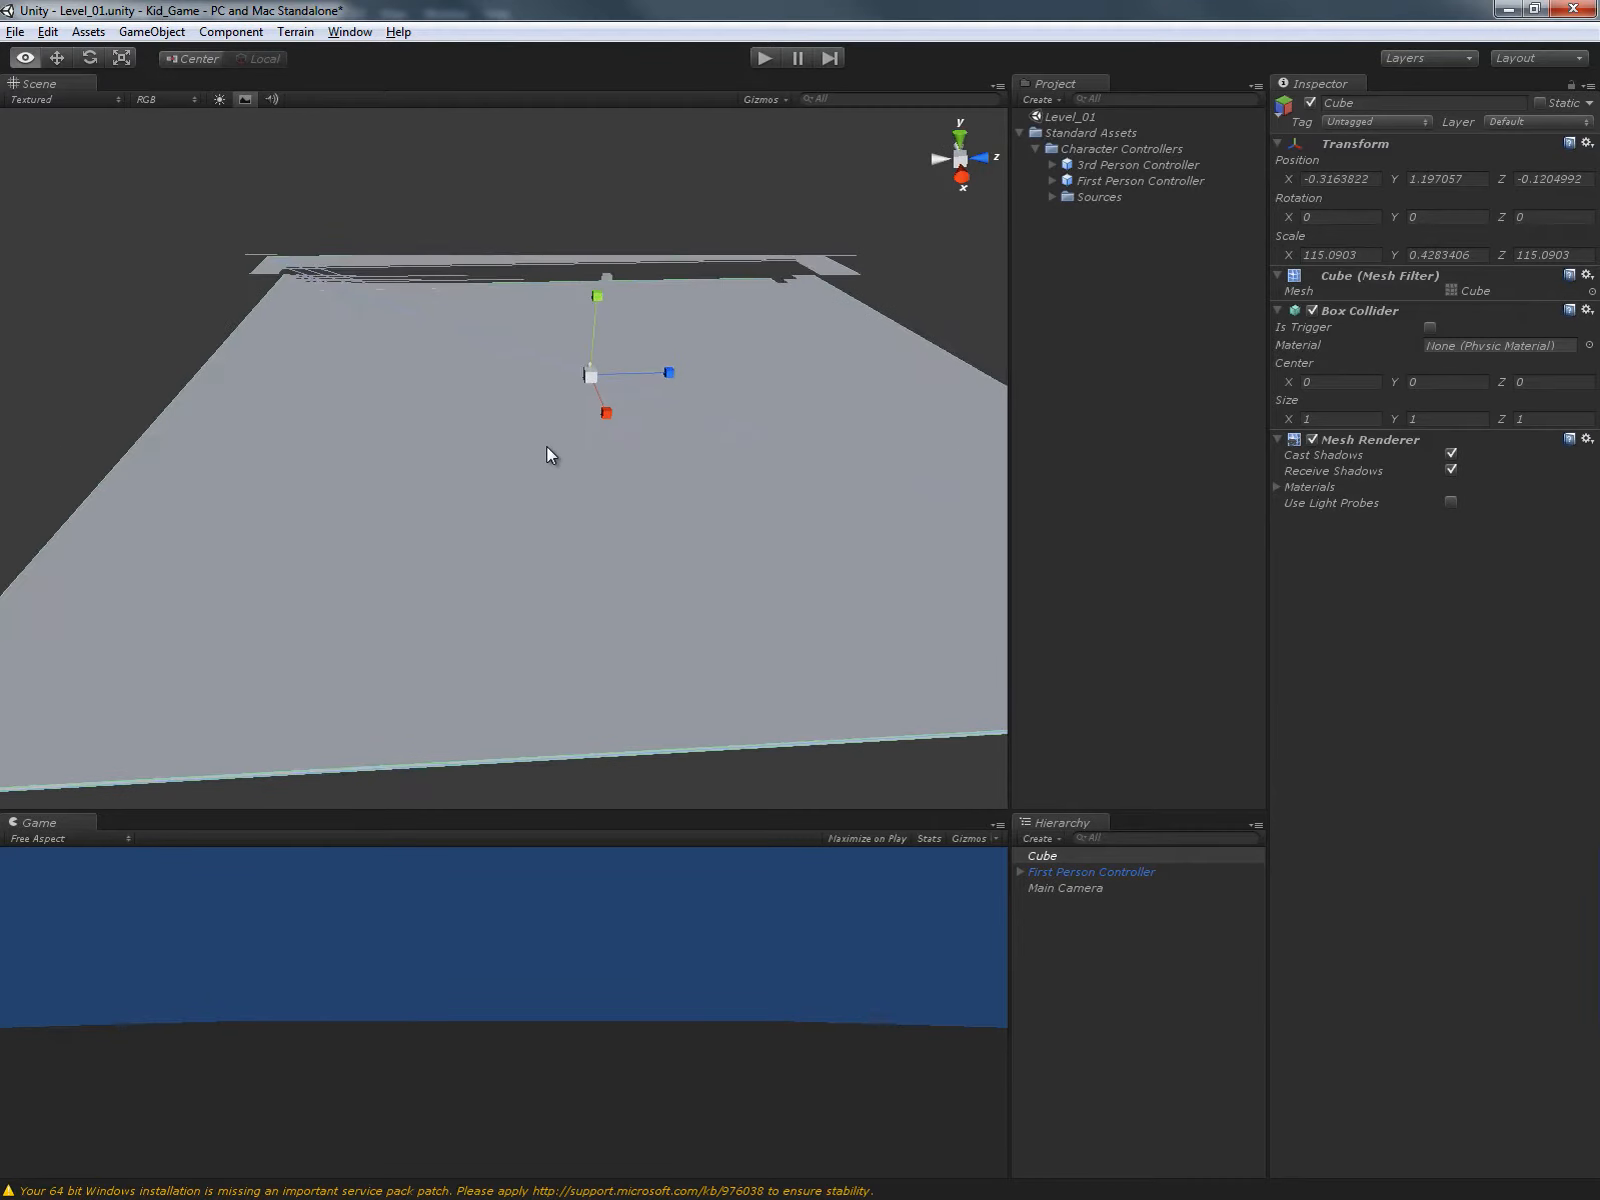
scroll(546, 446, "down", 1)
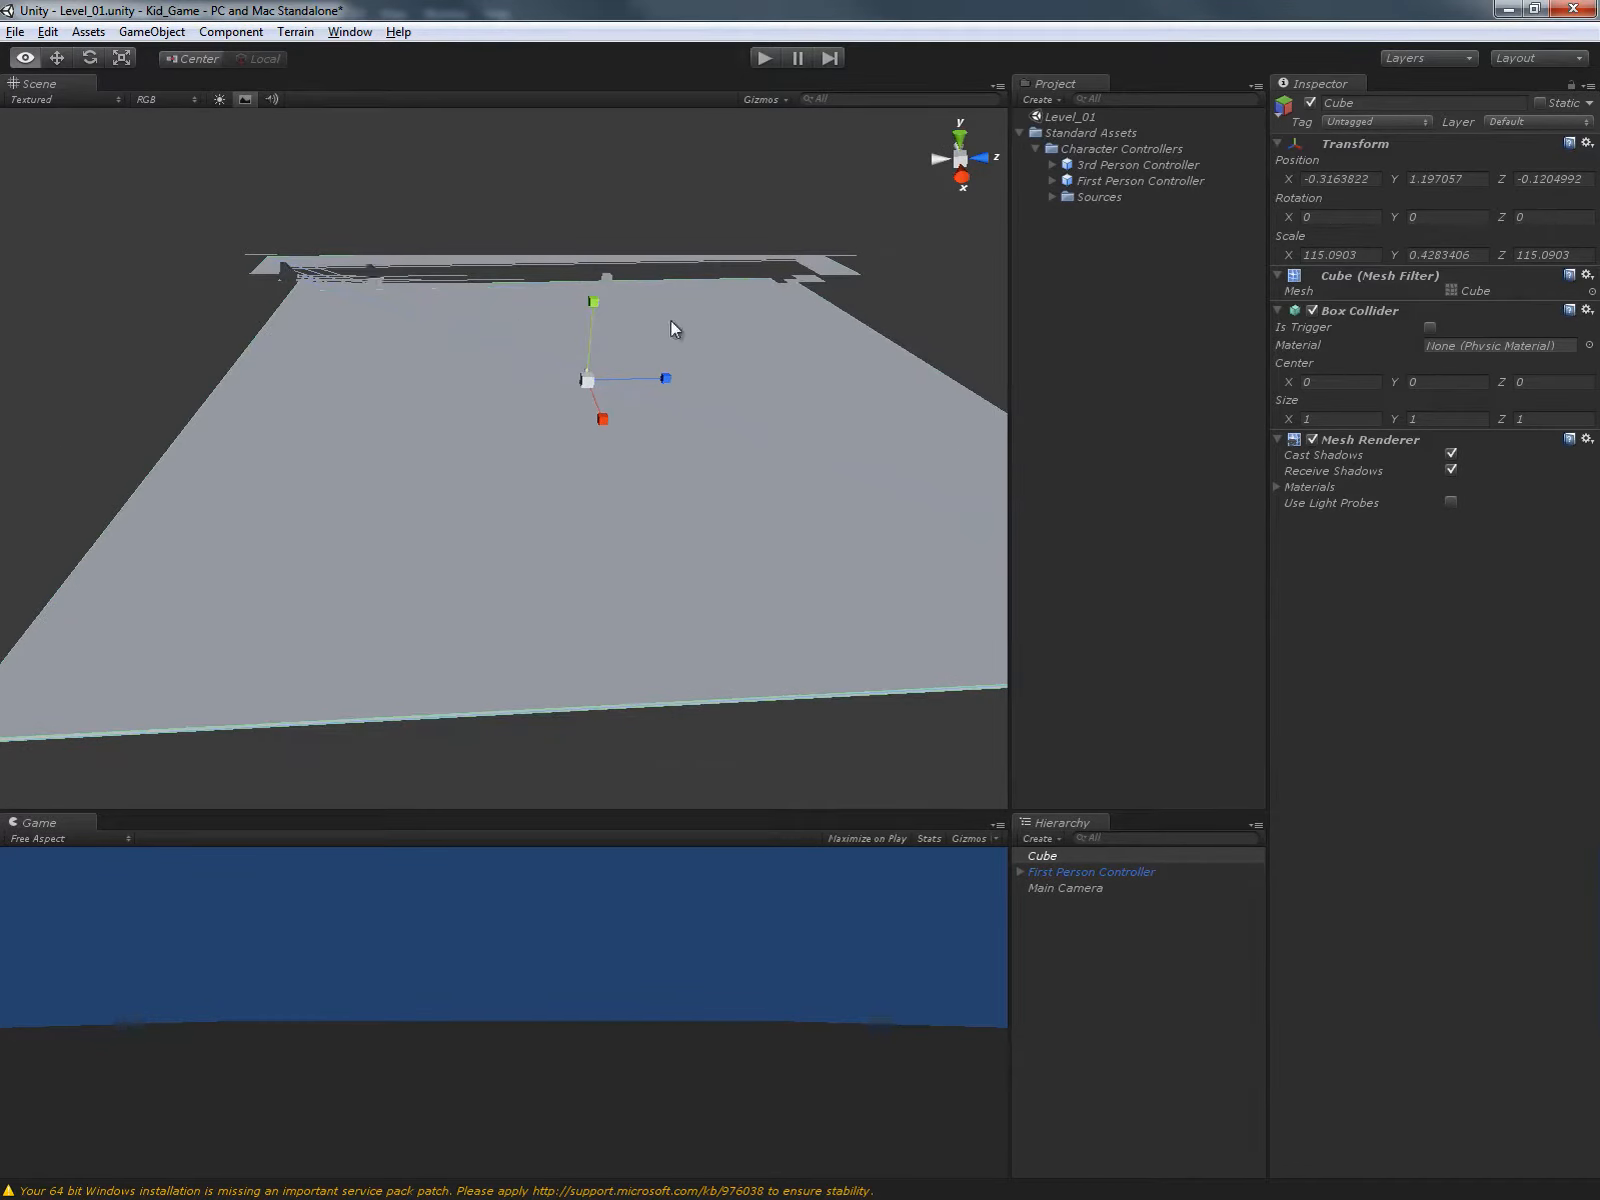
left_click_drag(669, 320, 832, 321, "alt")
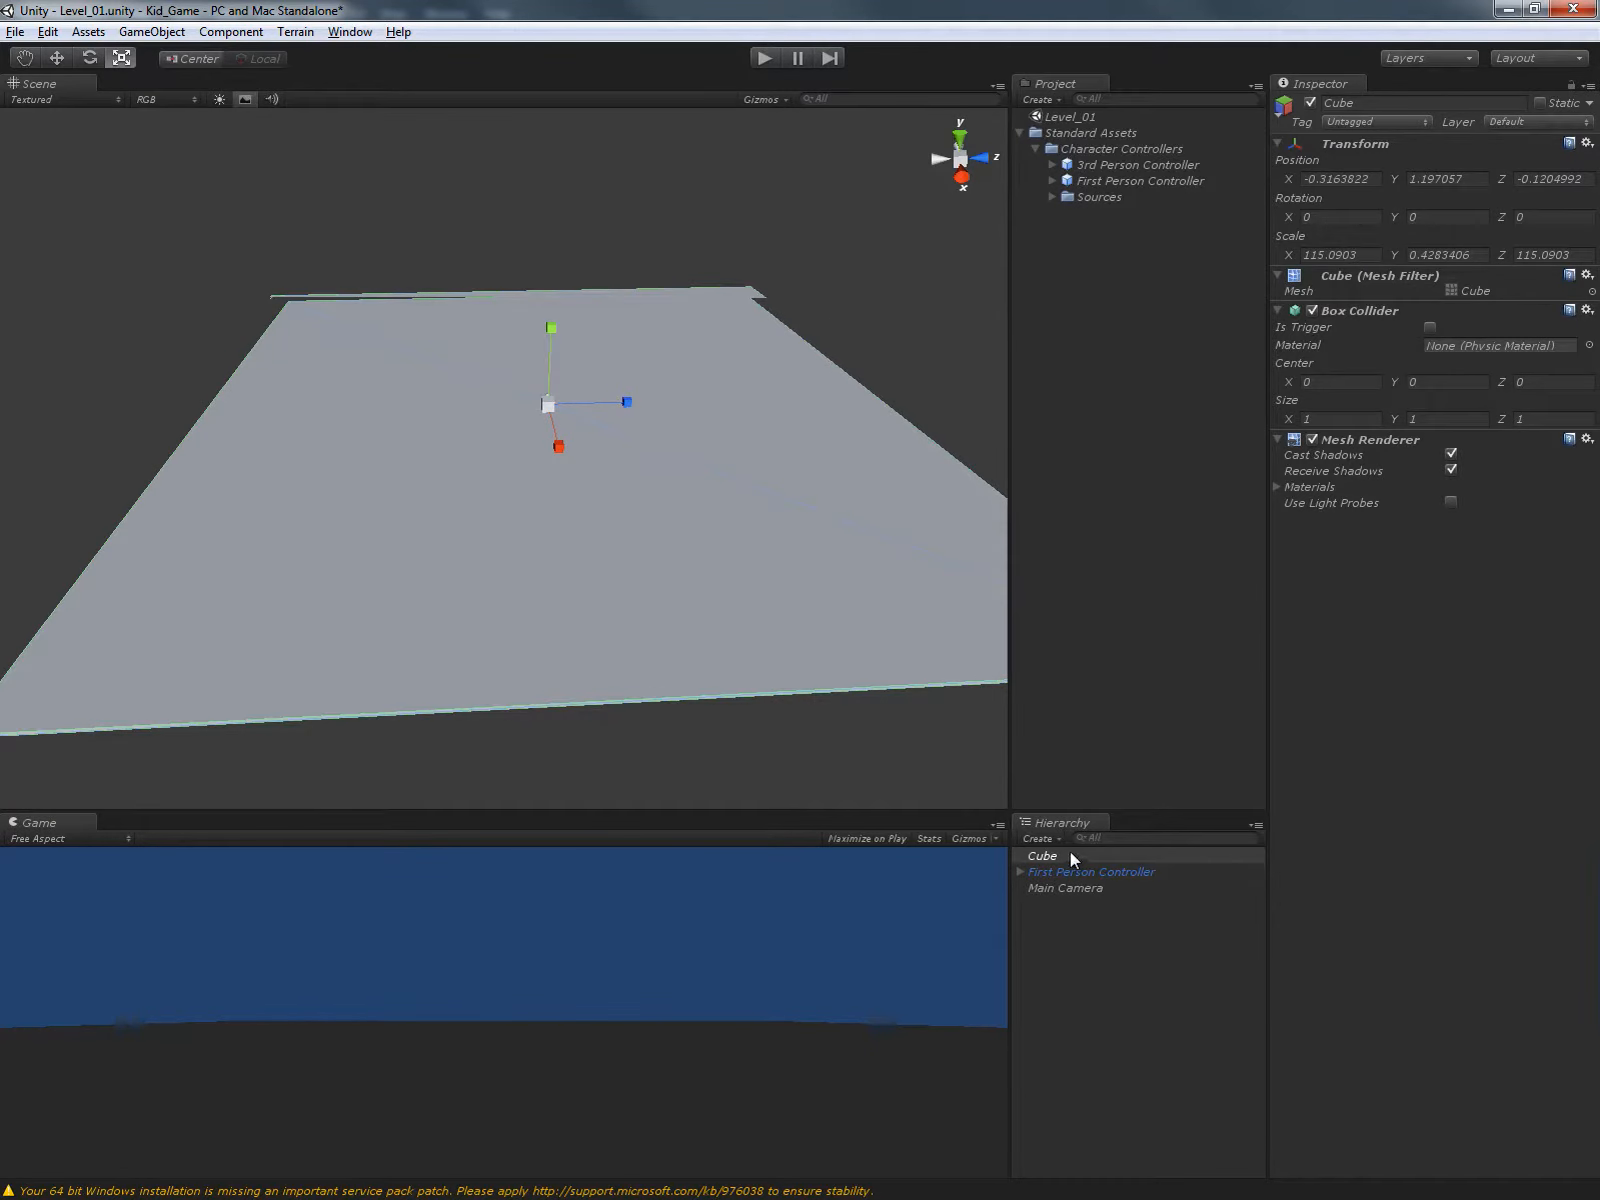
Enlarge the Hierarchy panel upward to take over part of the Project panel's height.
left_click_drag(1056, 822, 1094, 450)
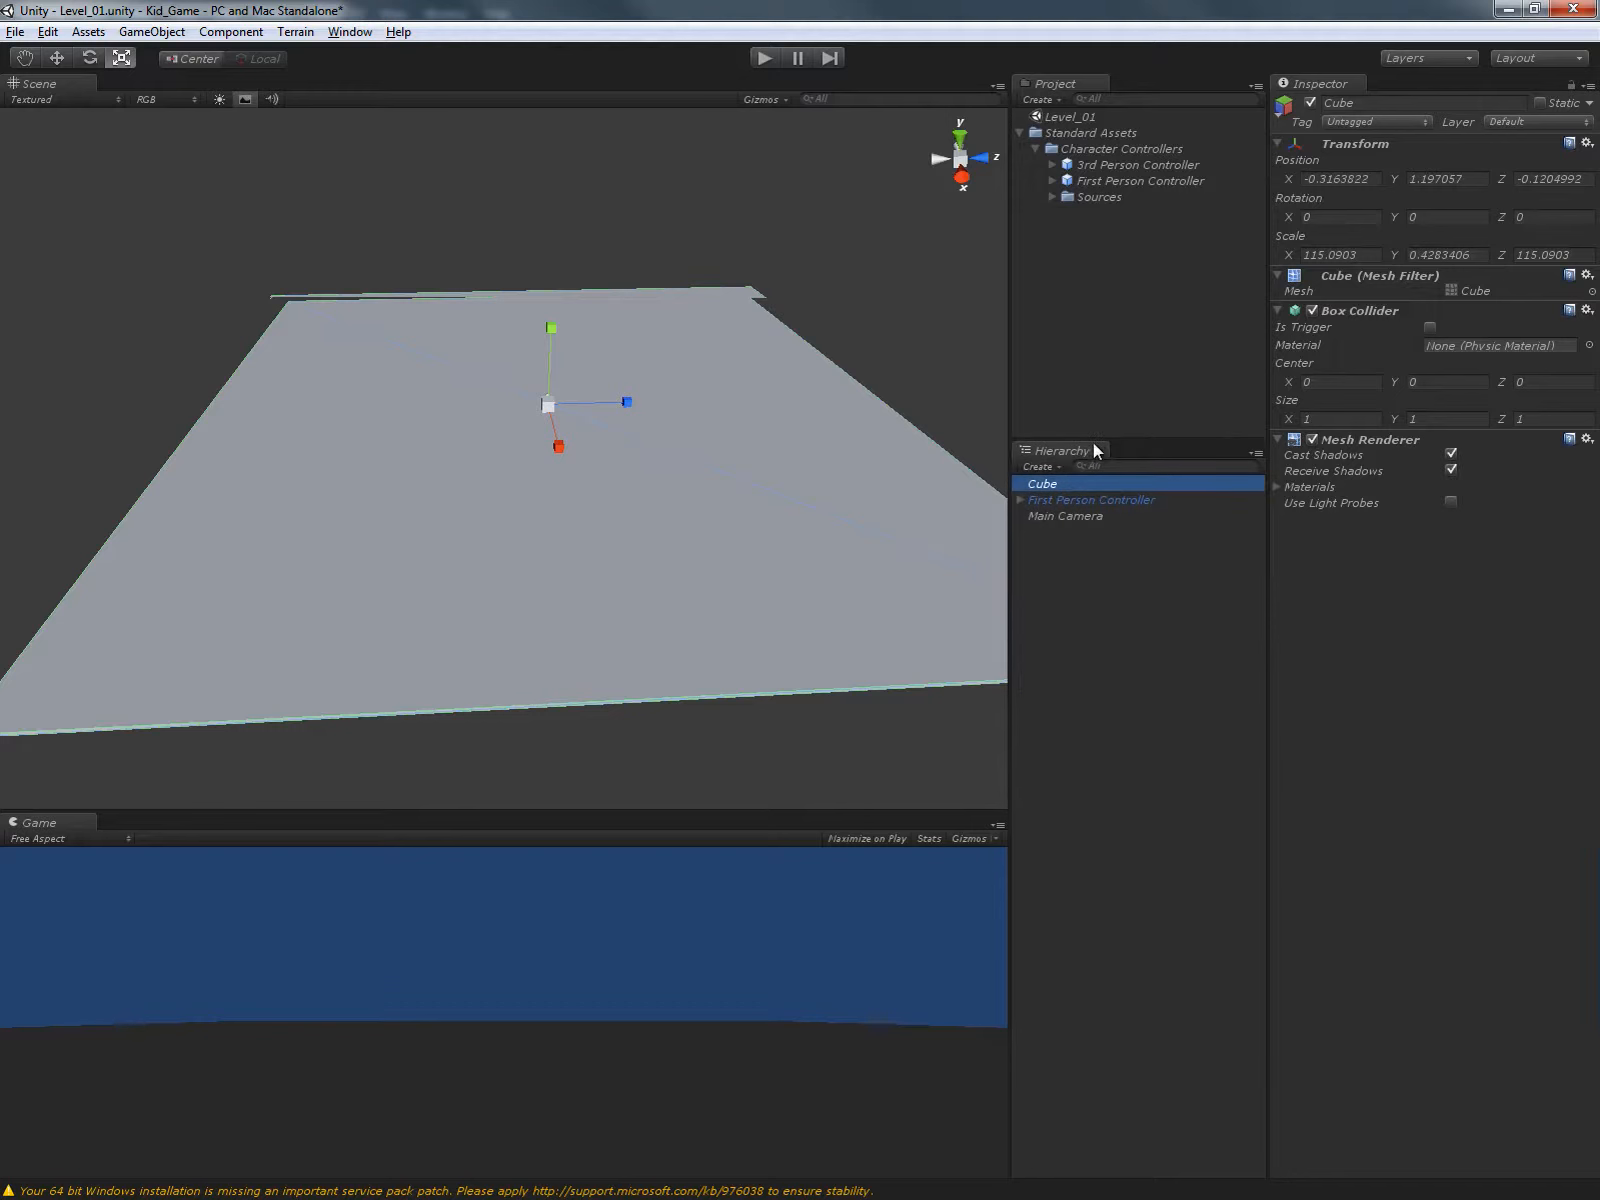
Move the First Person Controller toward the floor's corner, to about 42.8 on X and about -48.2 on Z.
left_click(1088, 519)
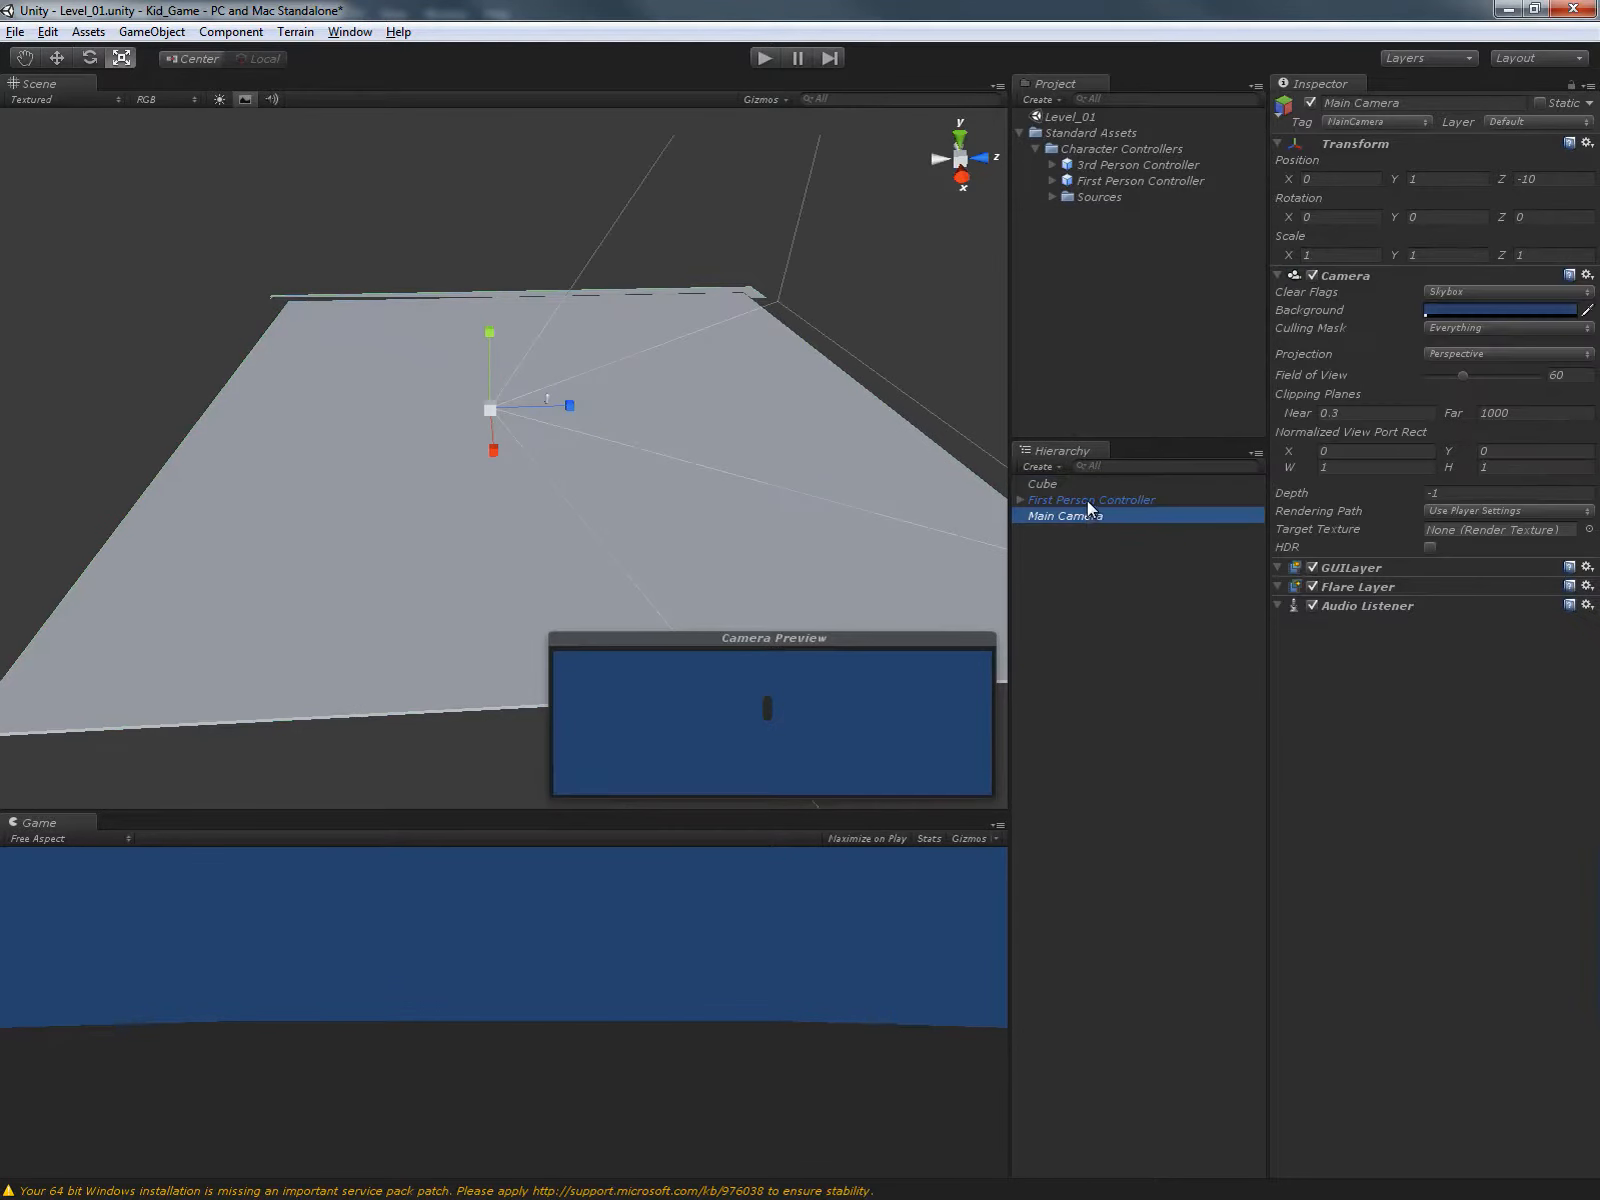
left_click(1088, 500)
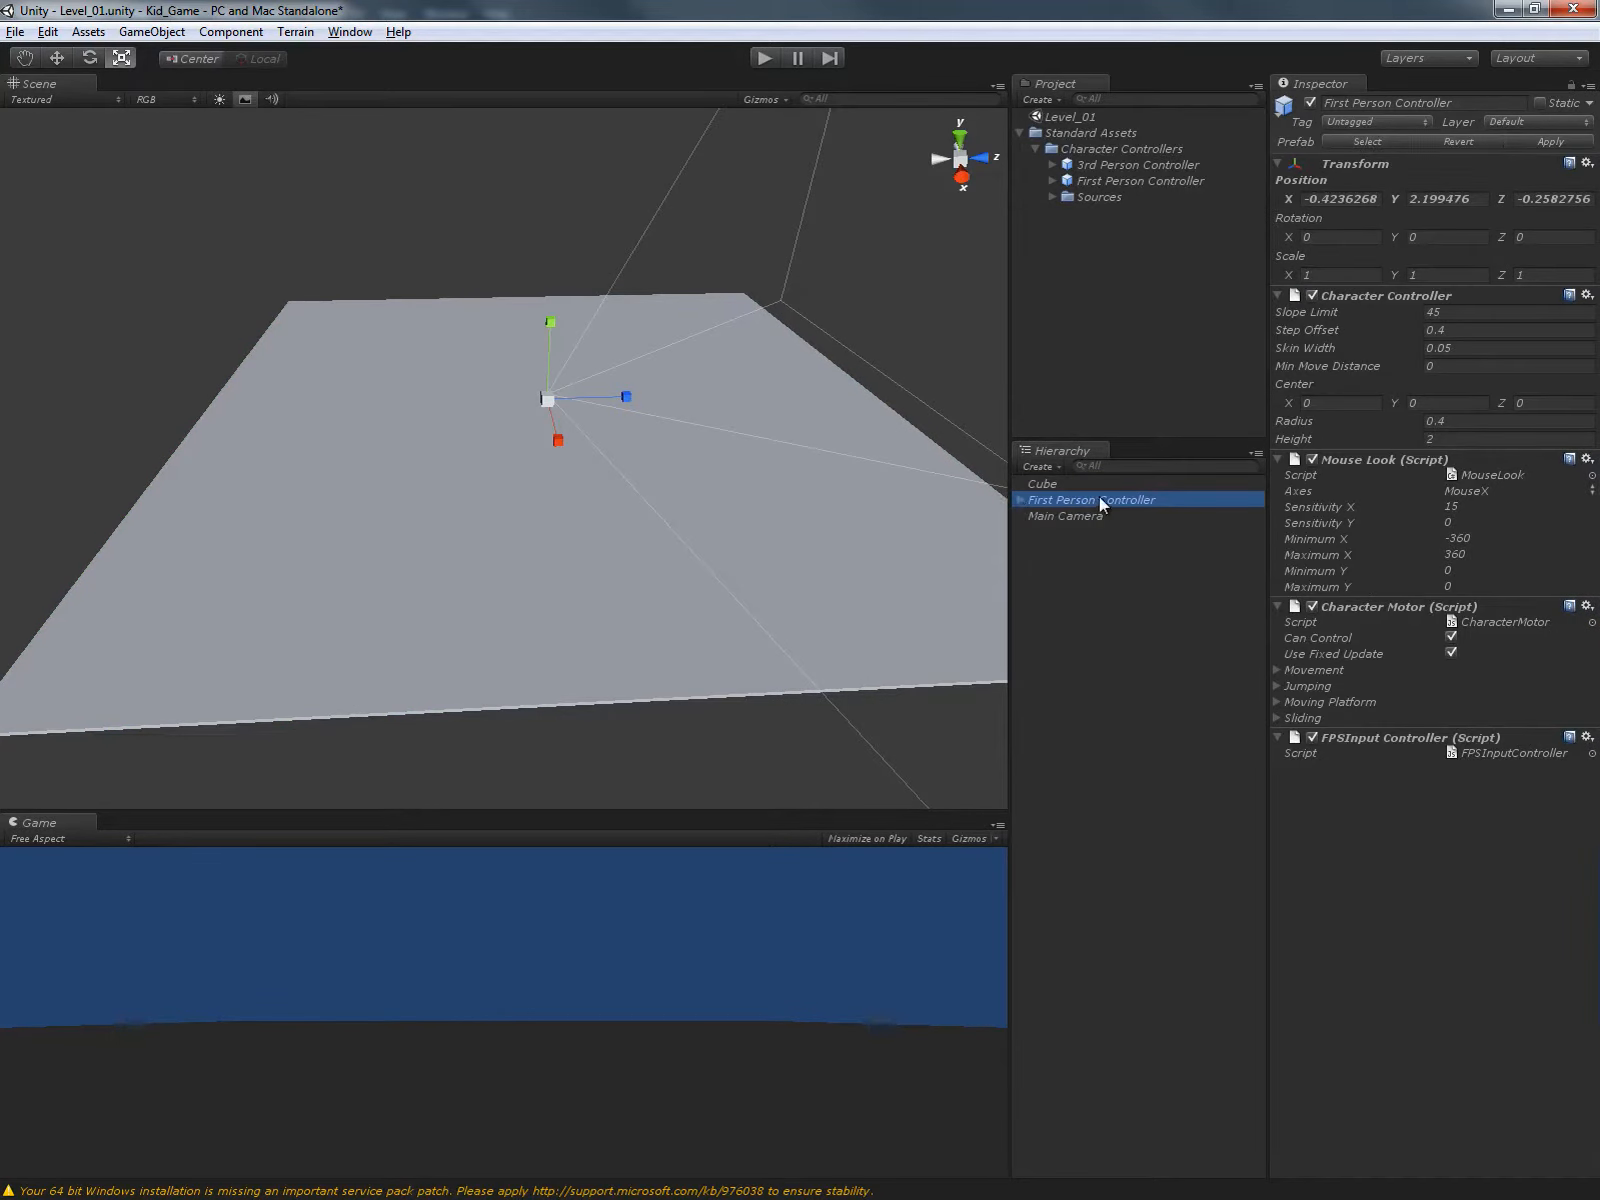
key("w")
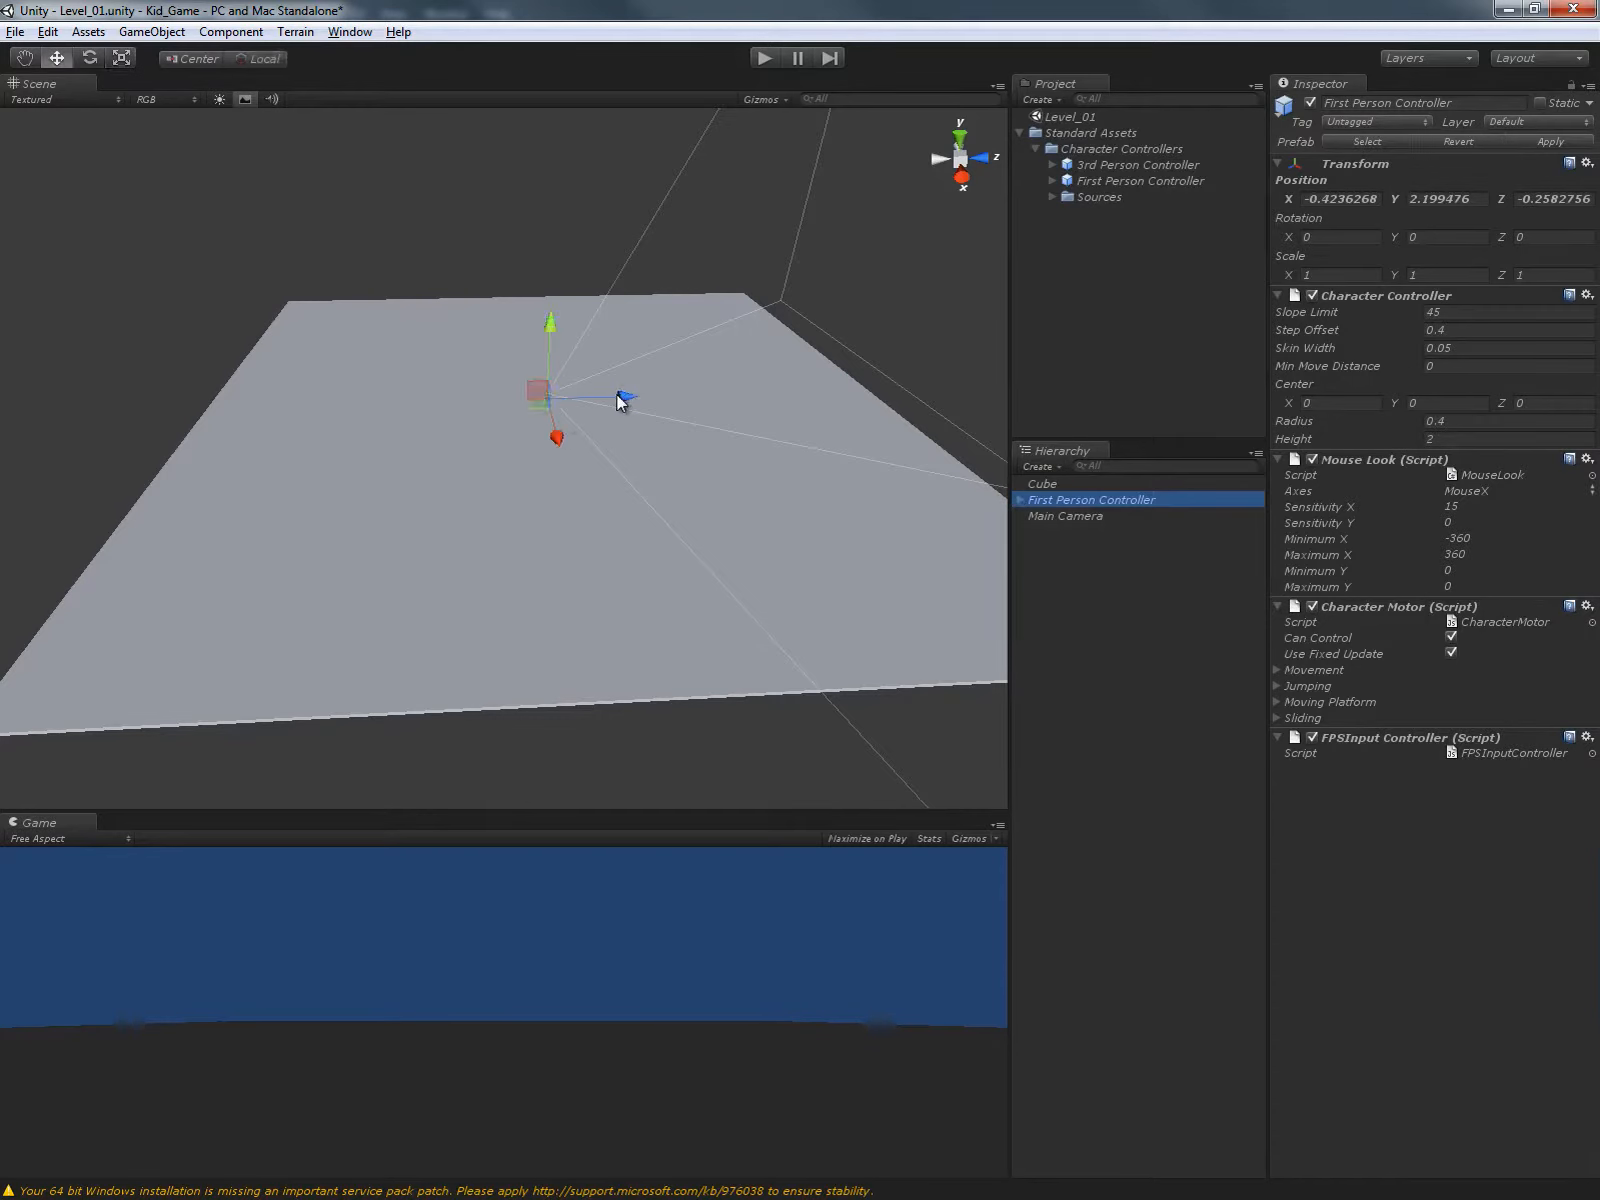
left_click_drag(620, 400, 340, 406)
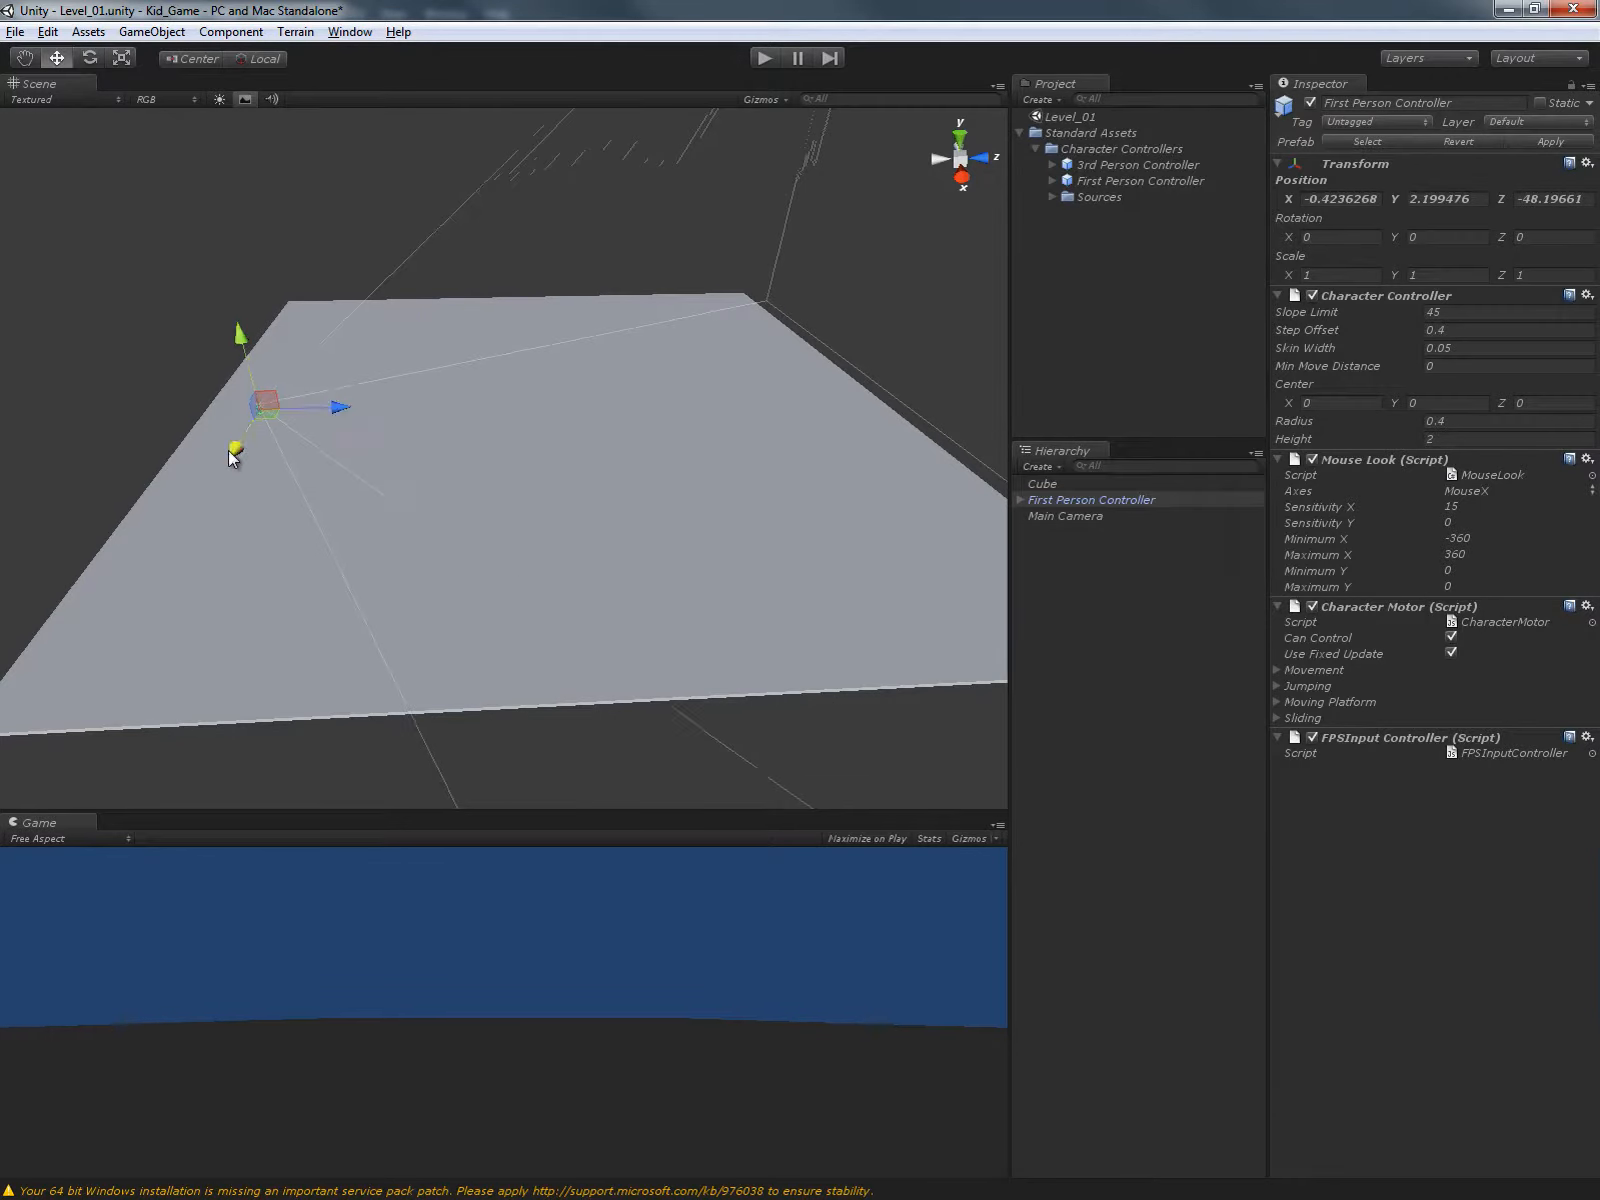
left_click_drag(232, 456, 146, 570)
left_click_drag(204, 650, 618, 522, "alt")
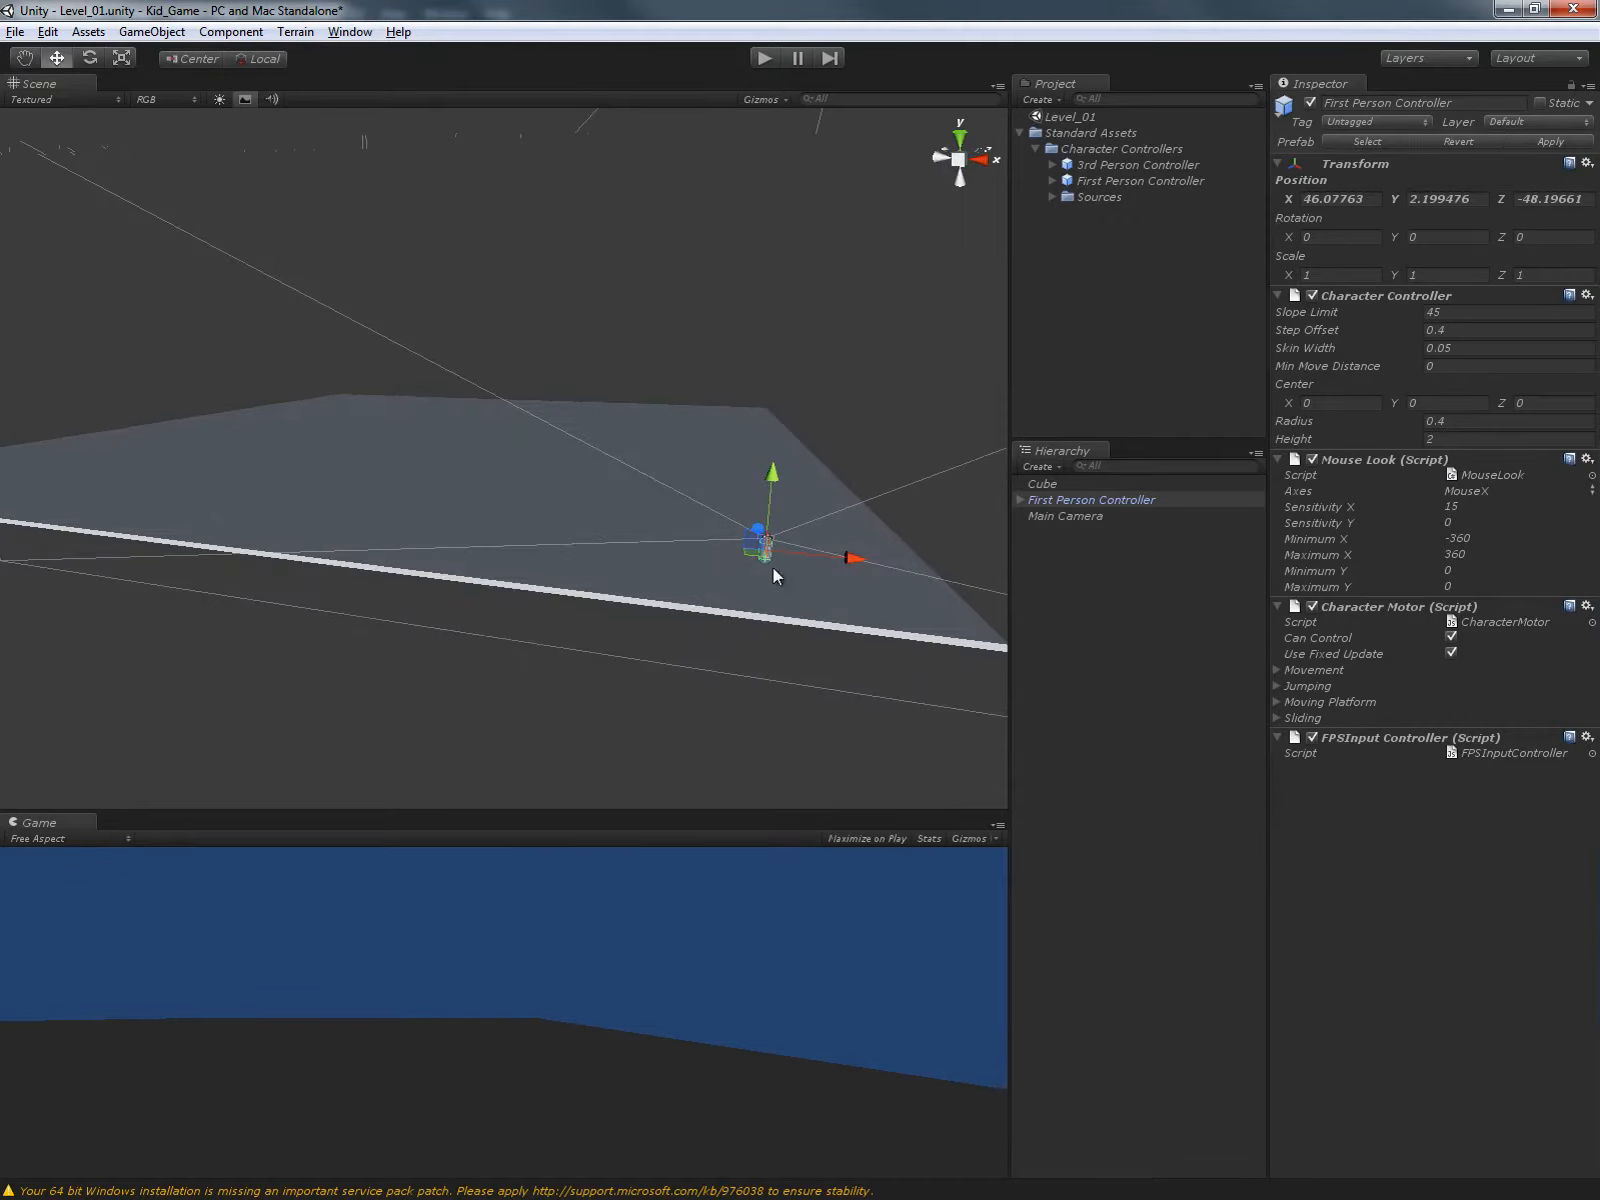
left_click_drag(876, 556, 808, 578)
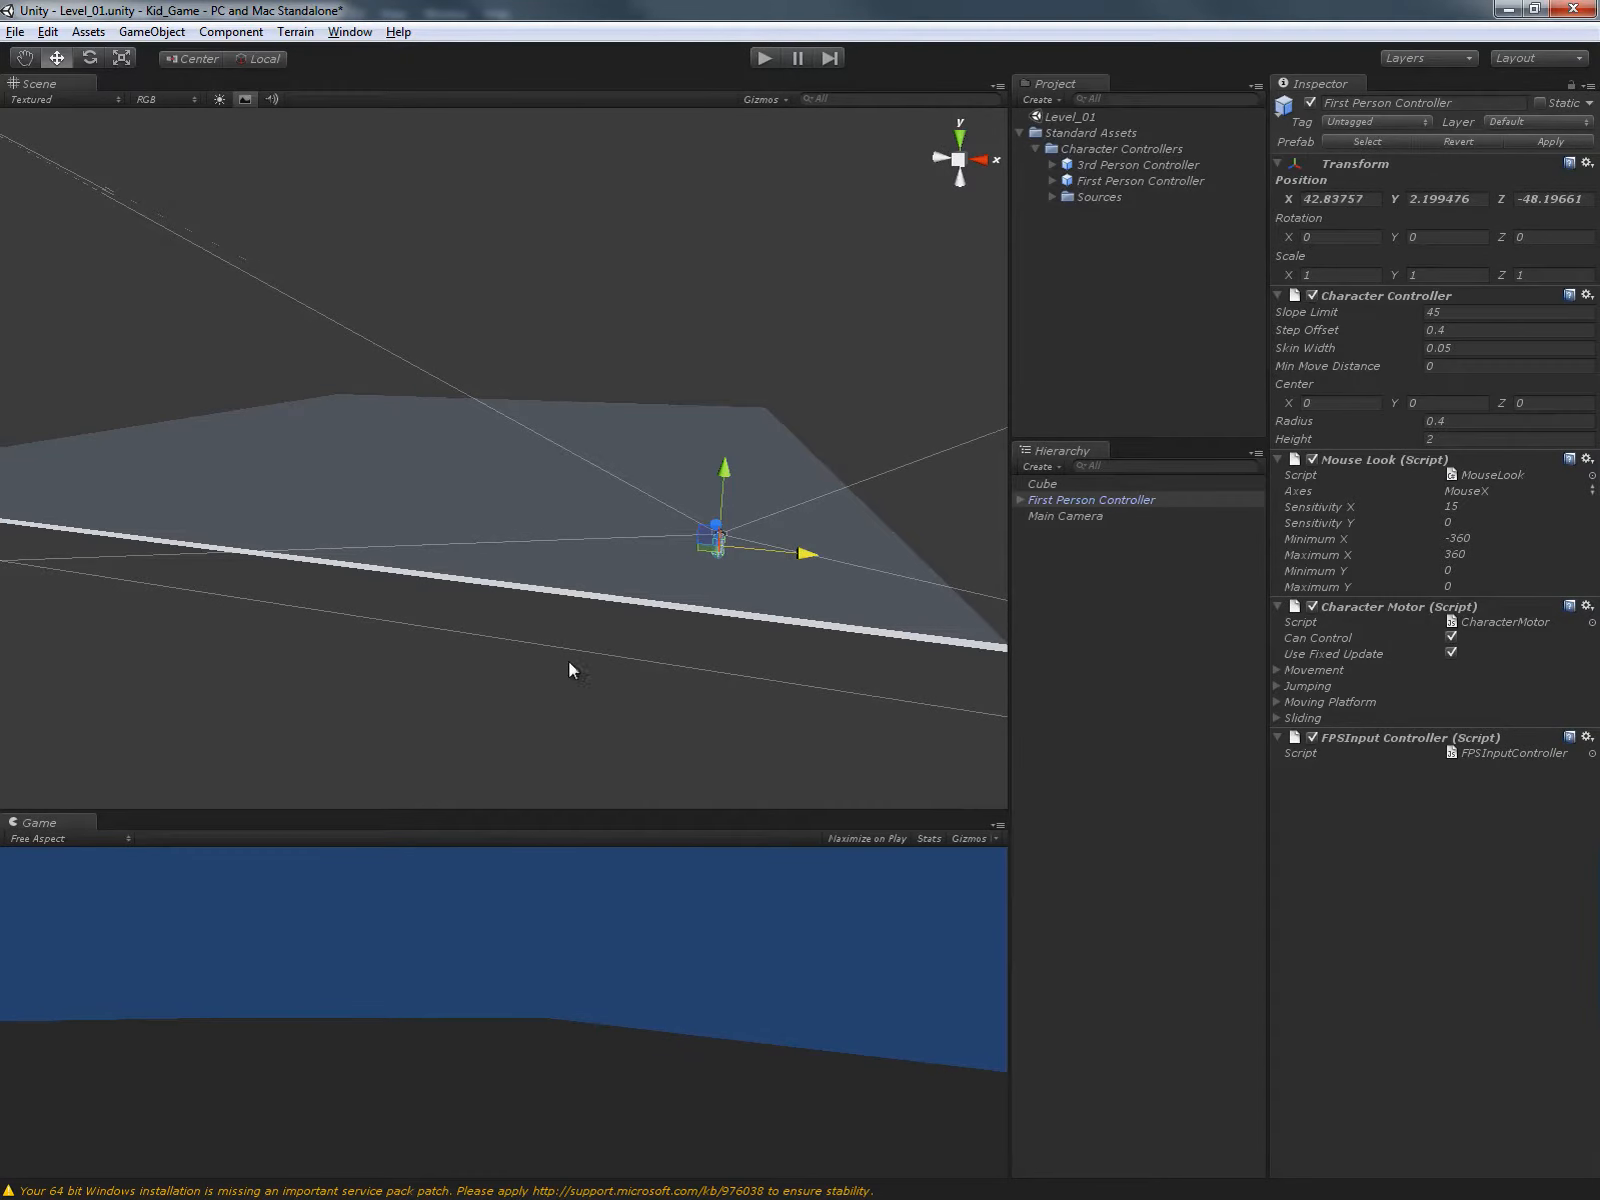
Try docking the Game view as a tab beside the Scene view and switch between the two views.
left_click(38, 839)
left_click_drag(44, 829, 92, 771)
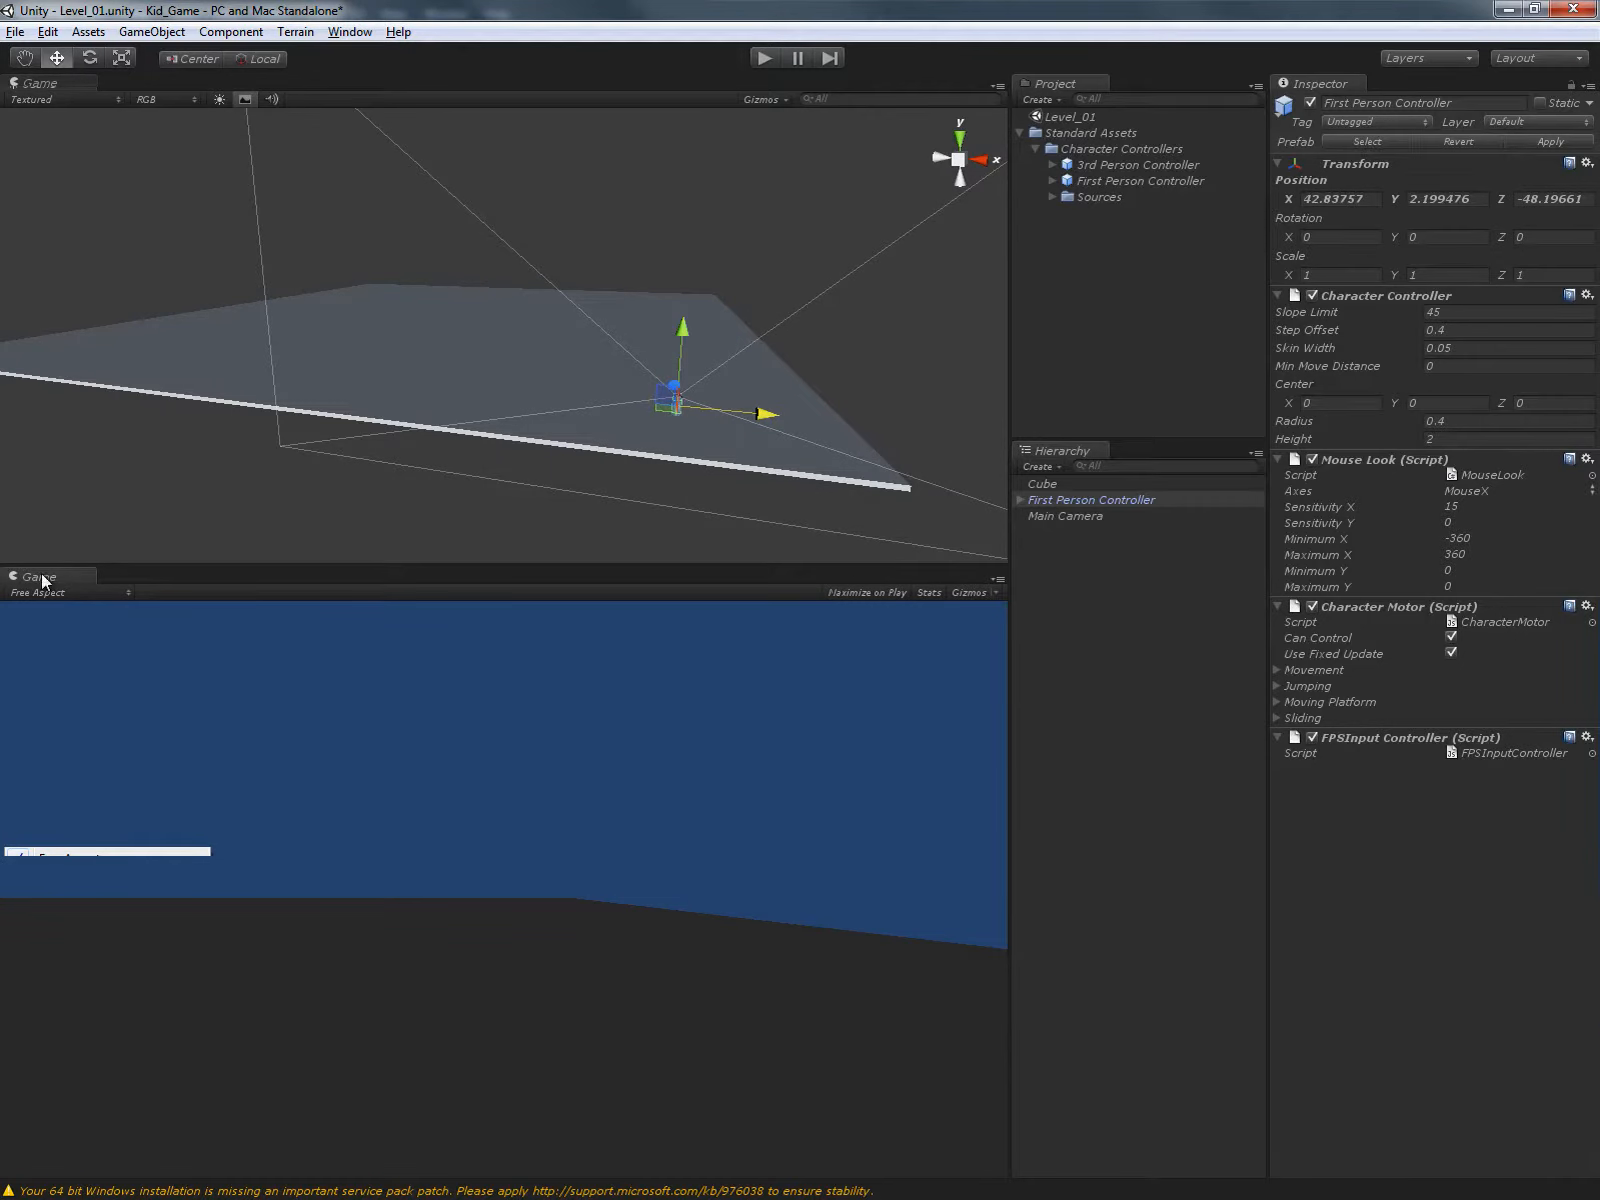
left_click_drag(38, 576, 130, 88)
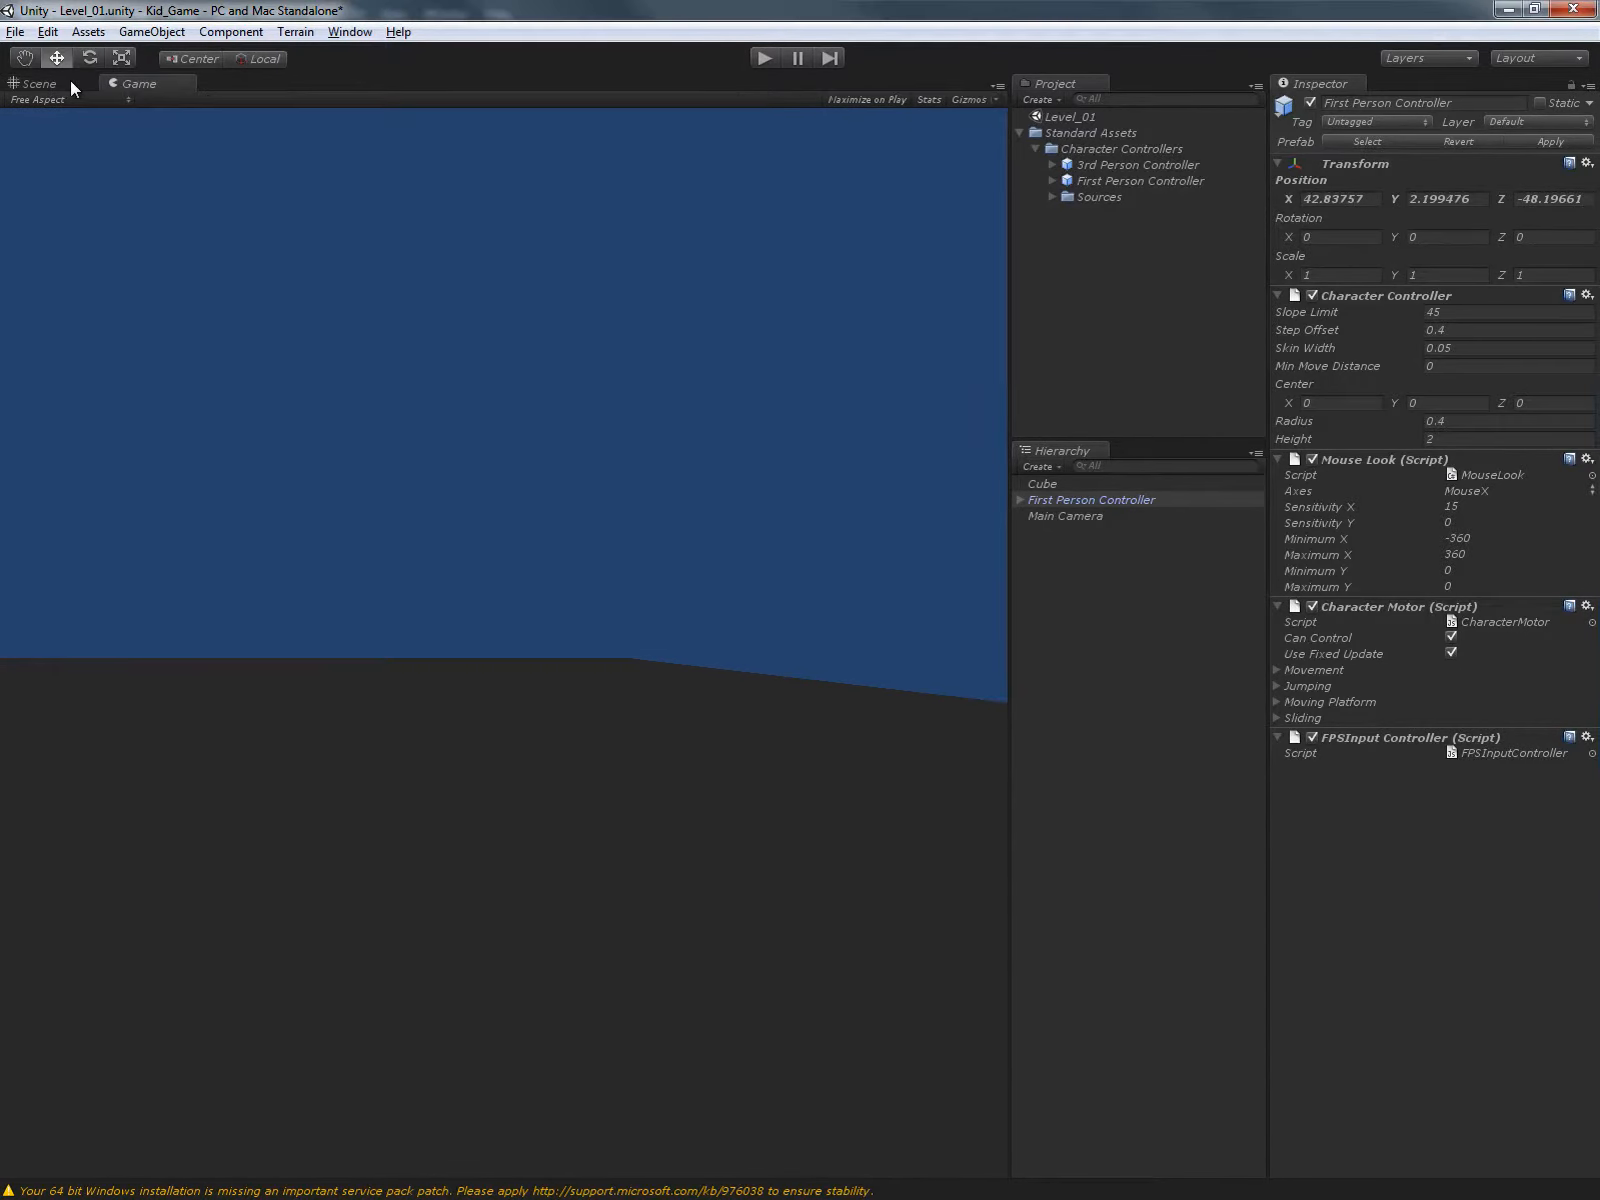
left_click(72, 86)
left_click(138, 85)
left_click(46, 85)
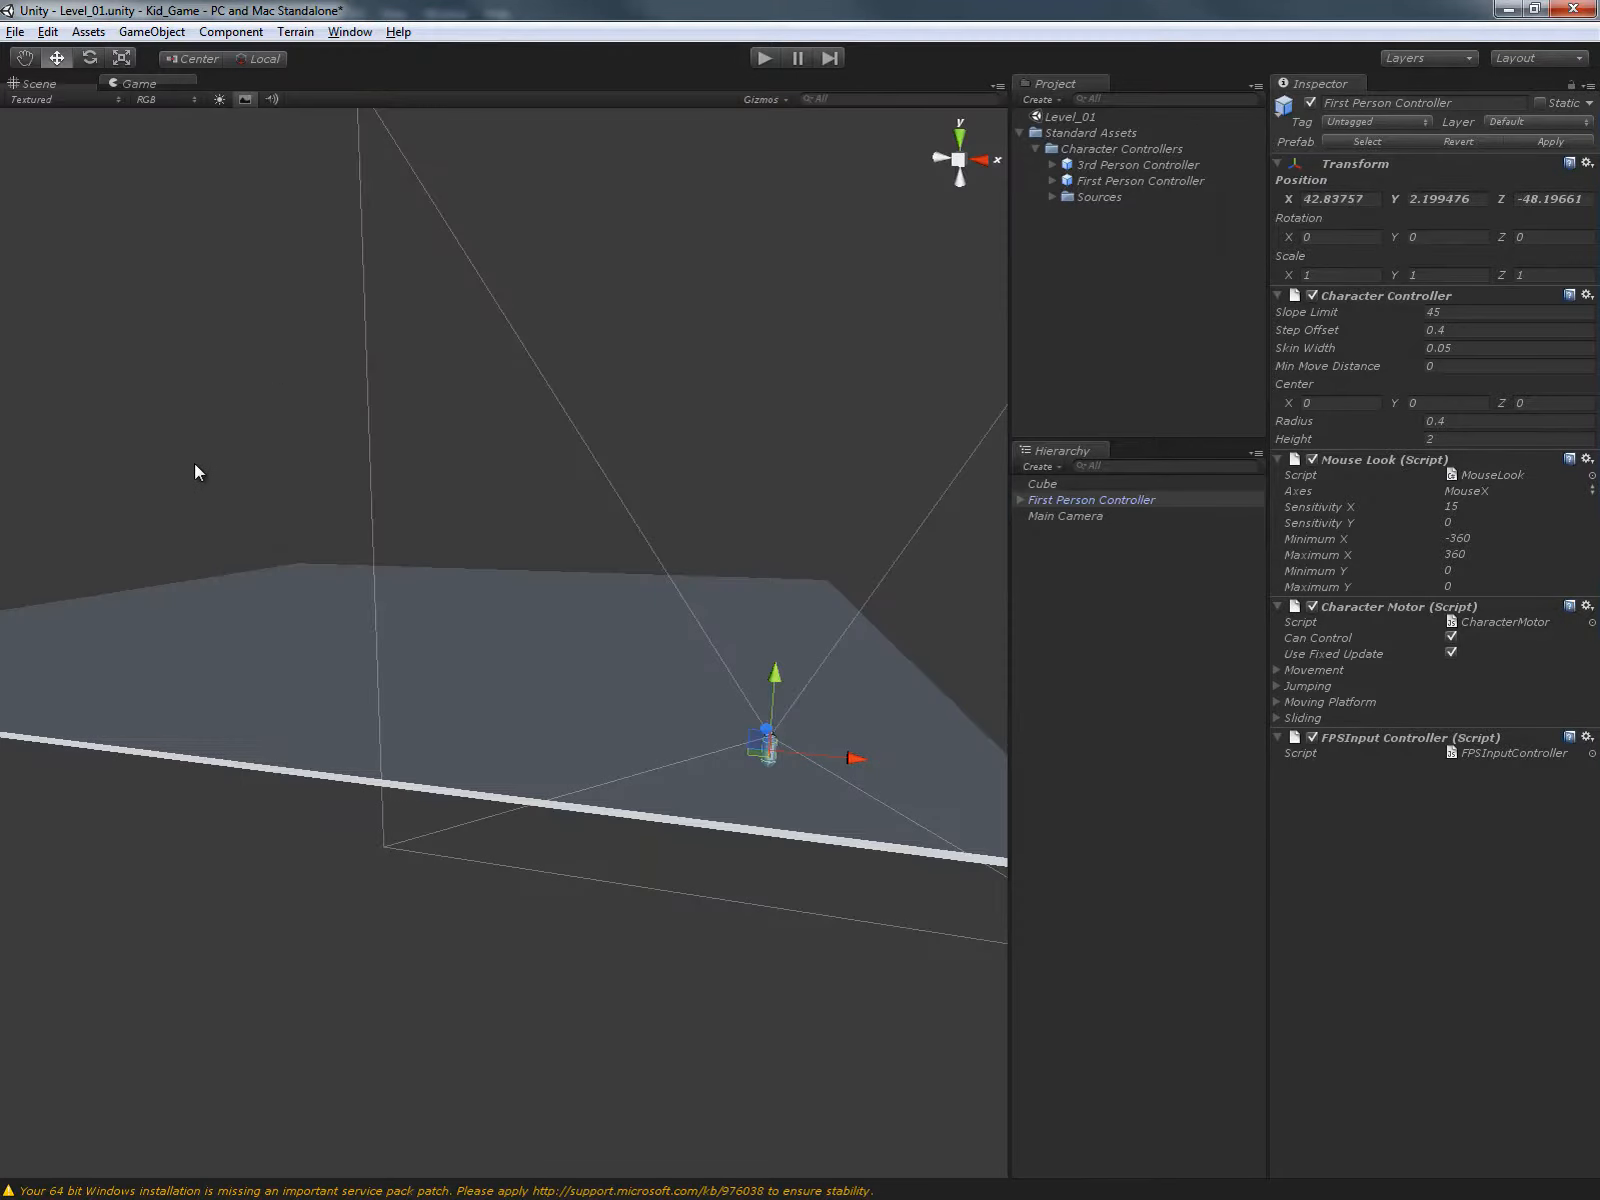
left_click(140, 84)
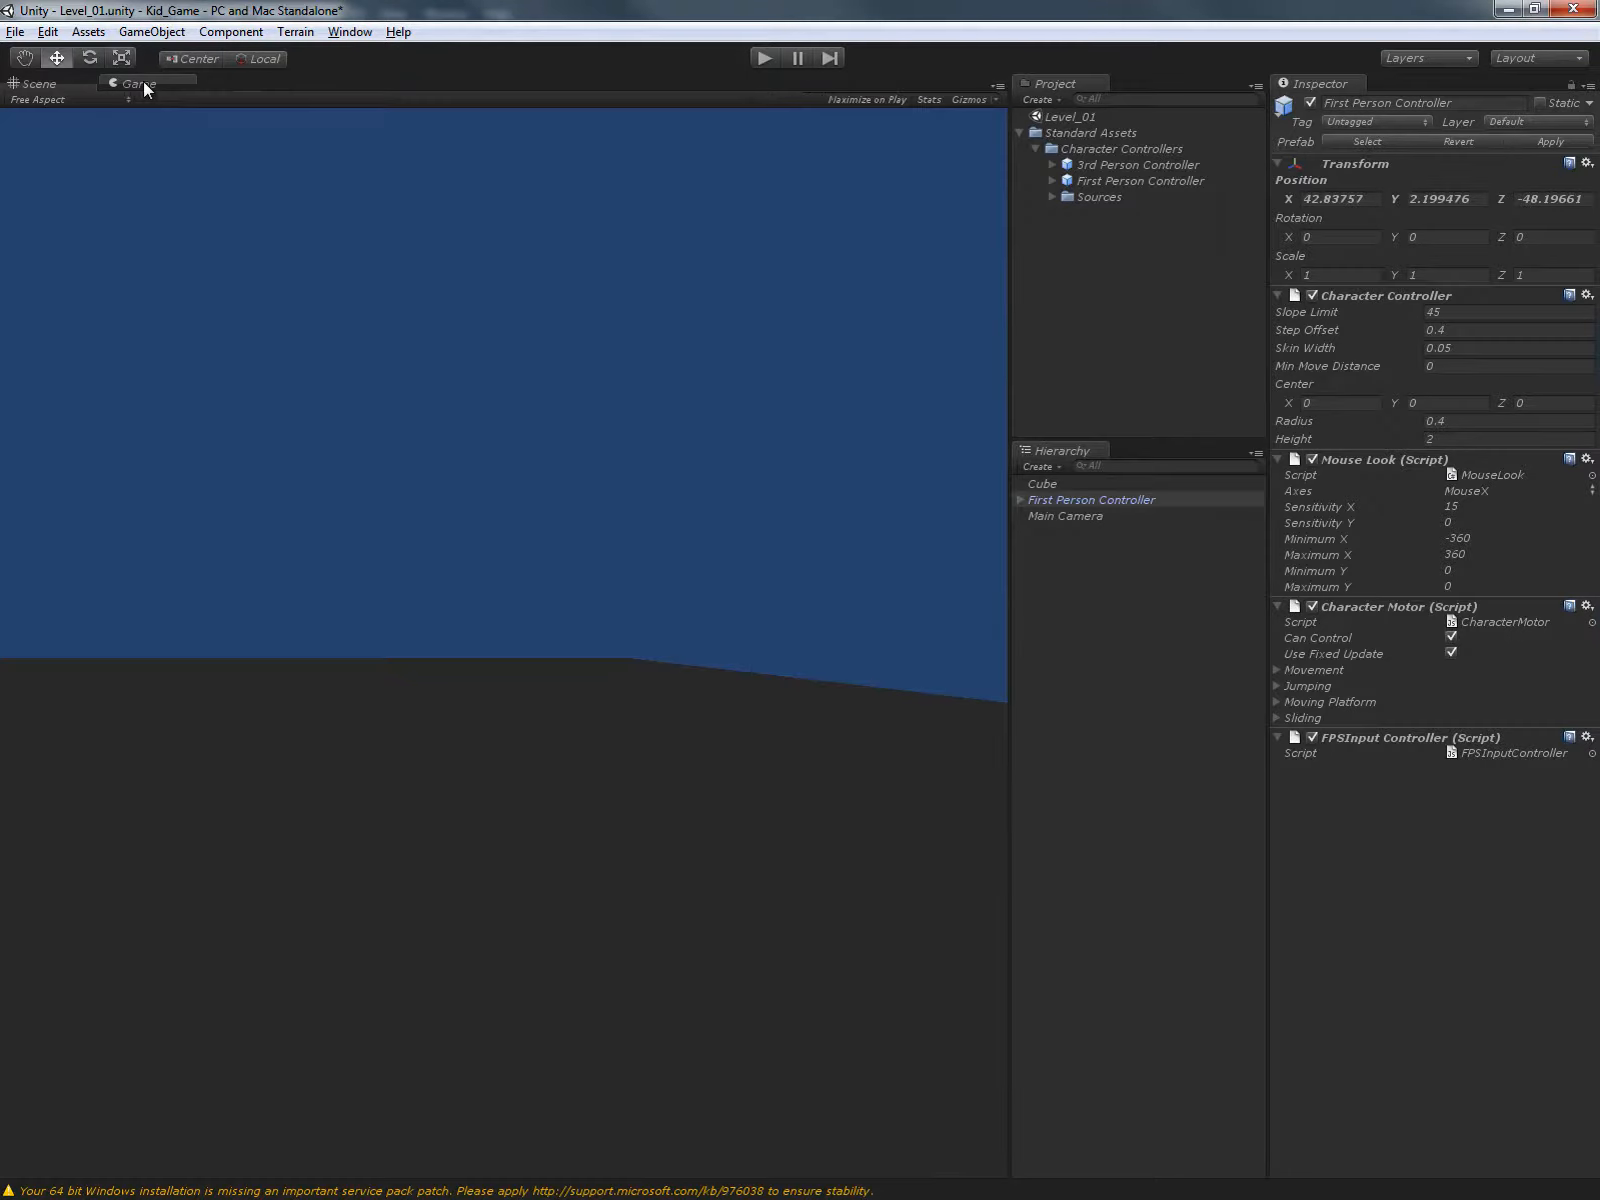
Dock the Game view below the Scene view and enlarge its height slightly.
left_click_drag(142, 81, 382, 1126)
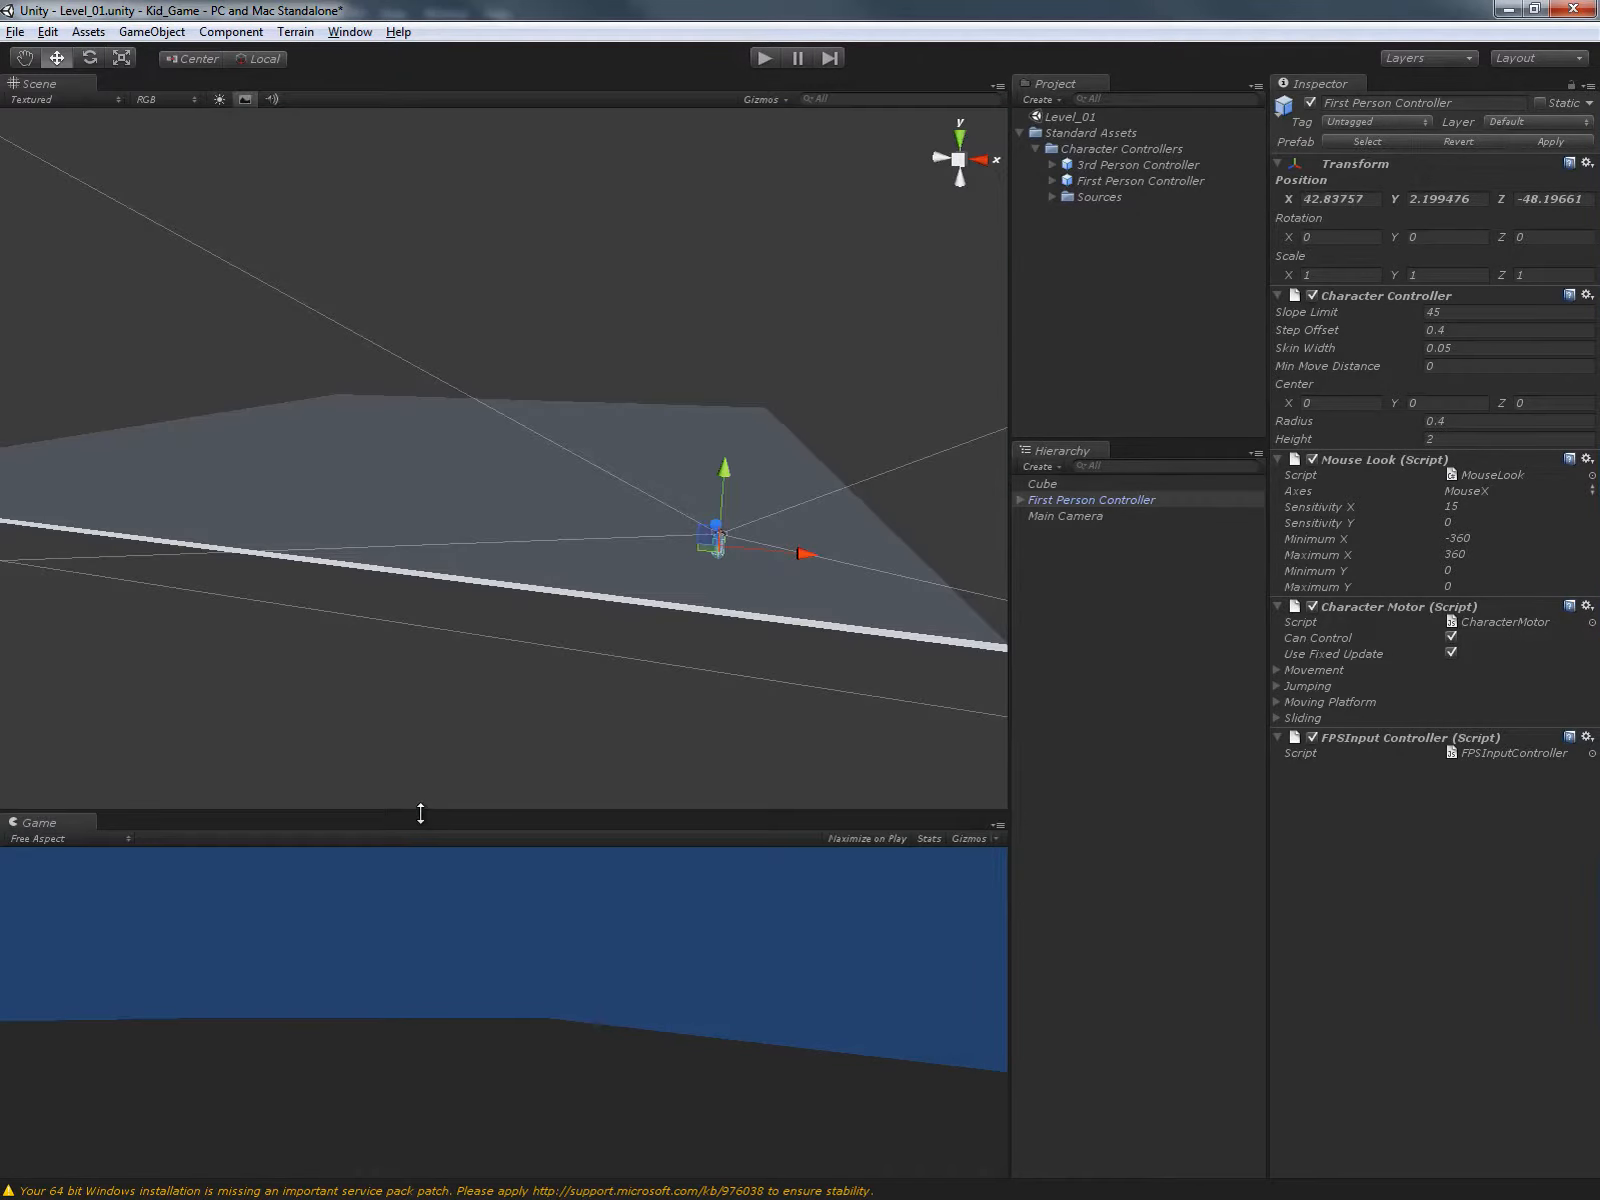
left_click_drag(421, 814, 426, 690)
Create a new cube and move it to the centre of the current scene view.
left_click_drag(612, 103, 127, 150, "alt")
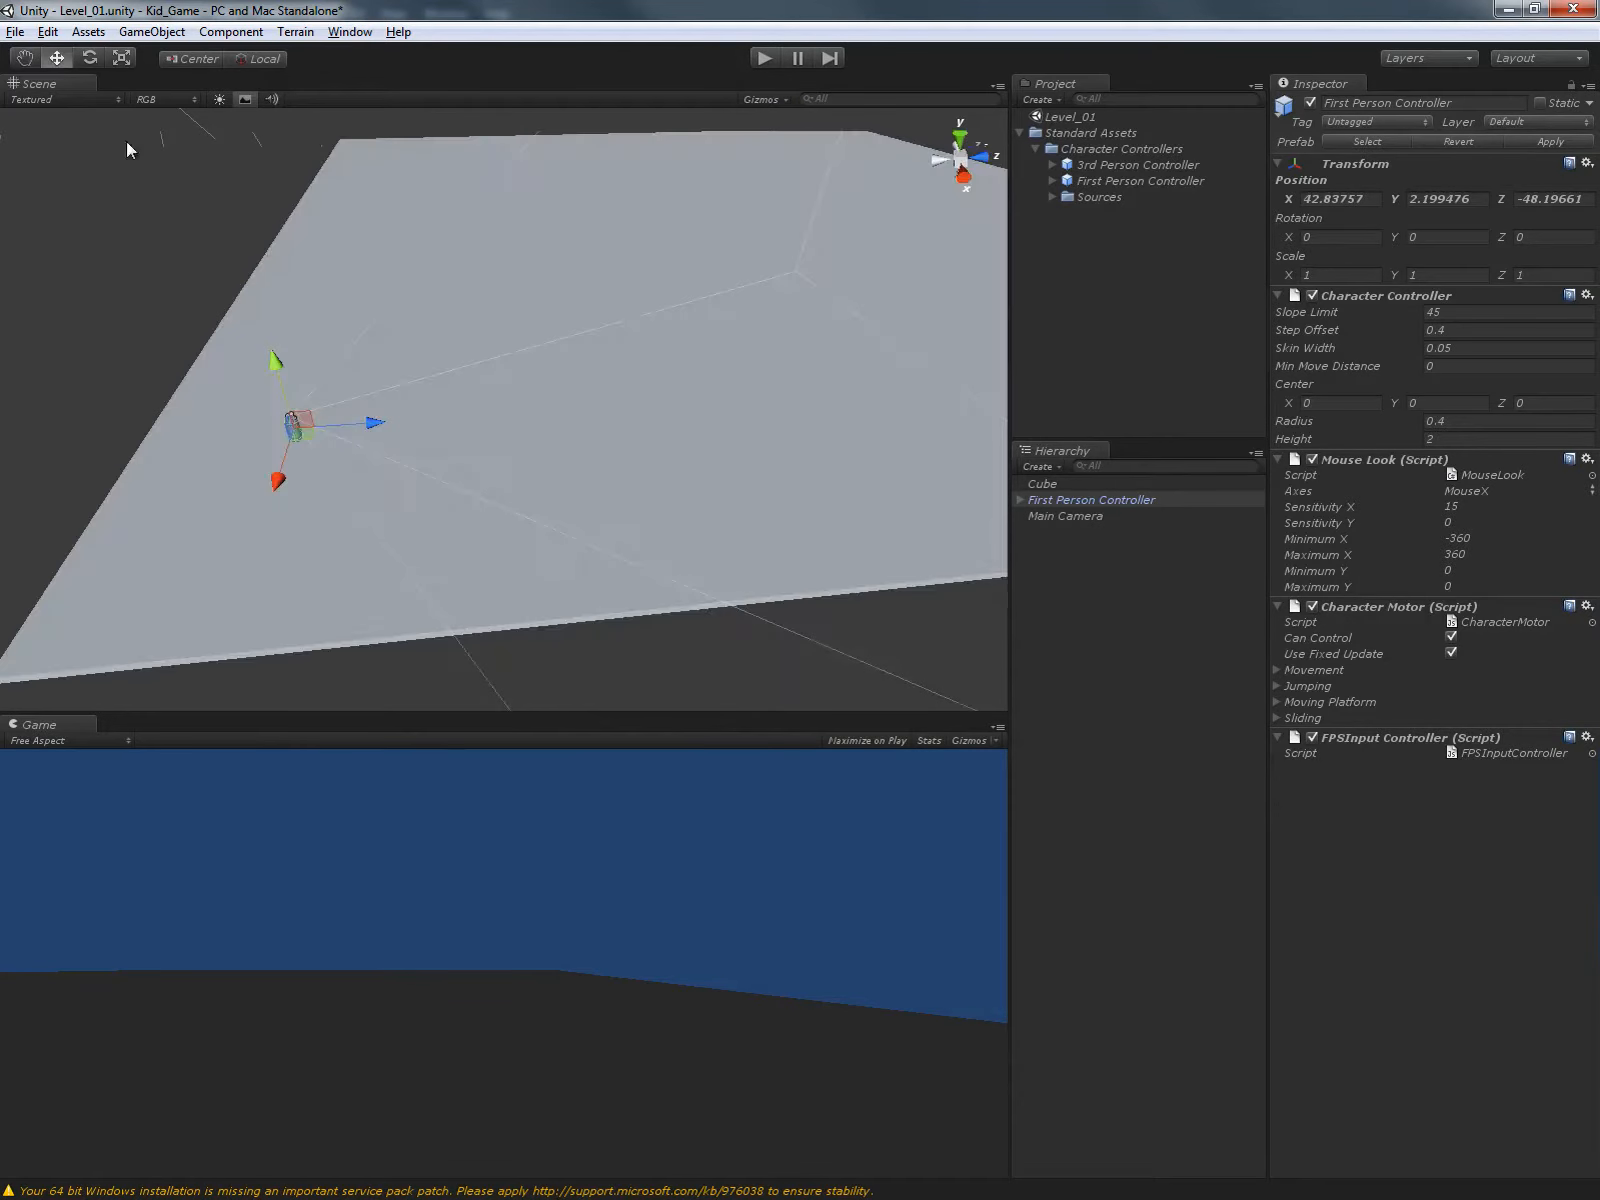
left_click(146, 33)
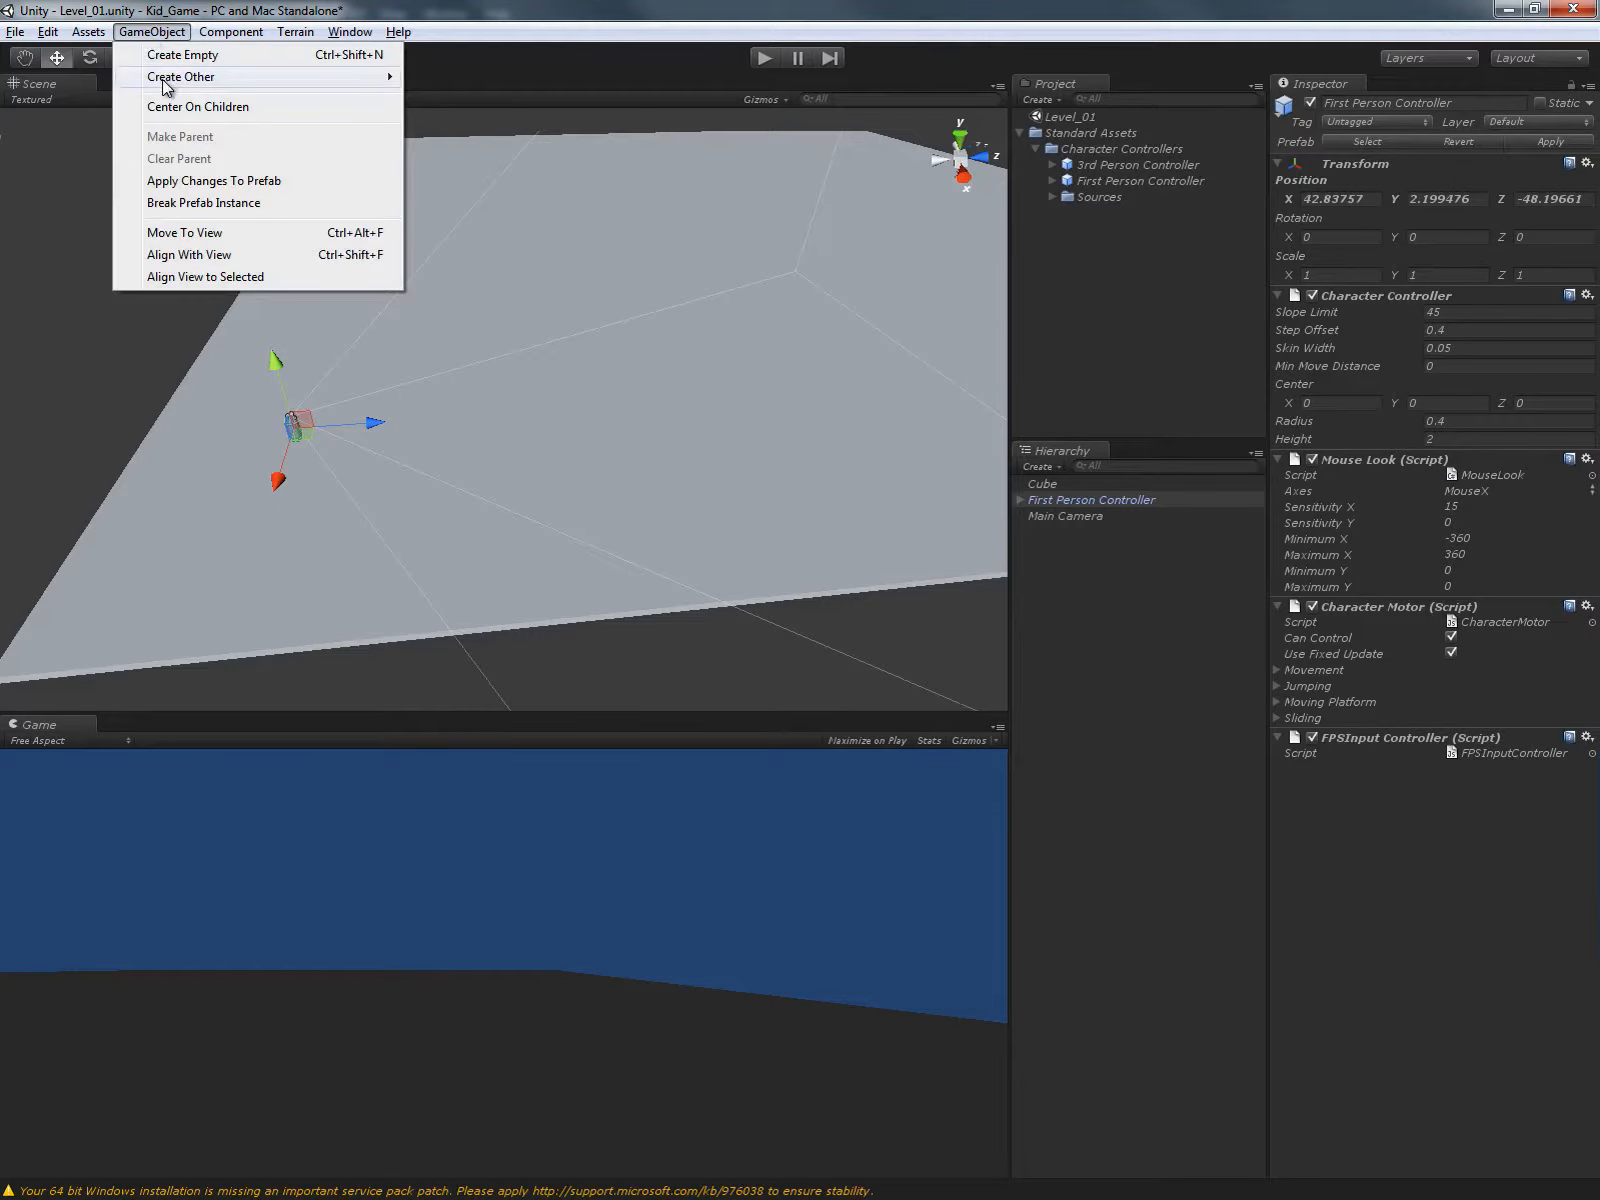
mouse_move(170, 76)
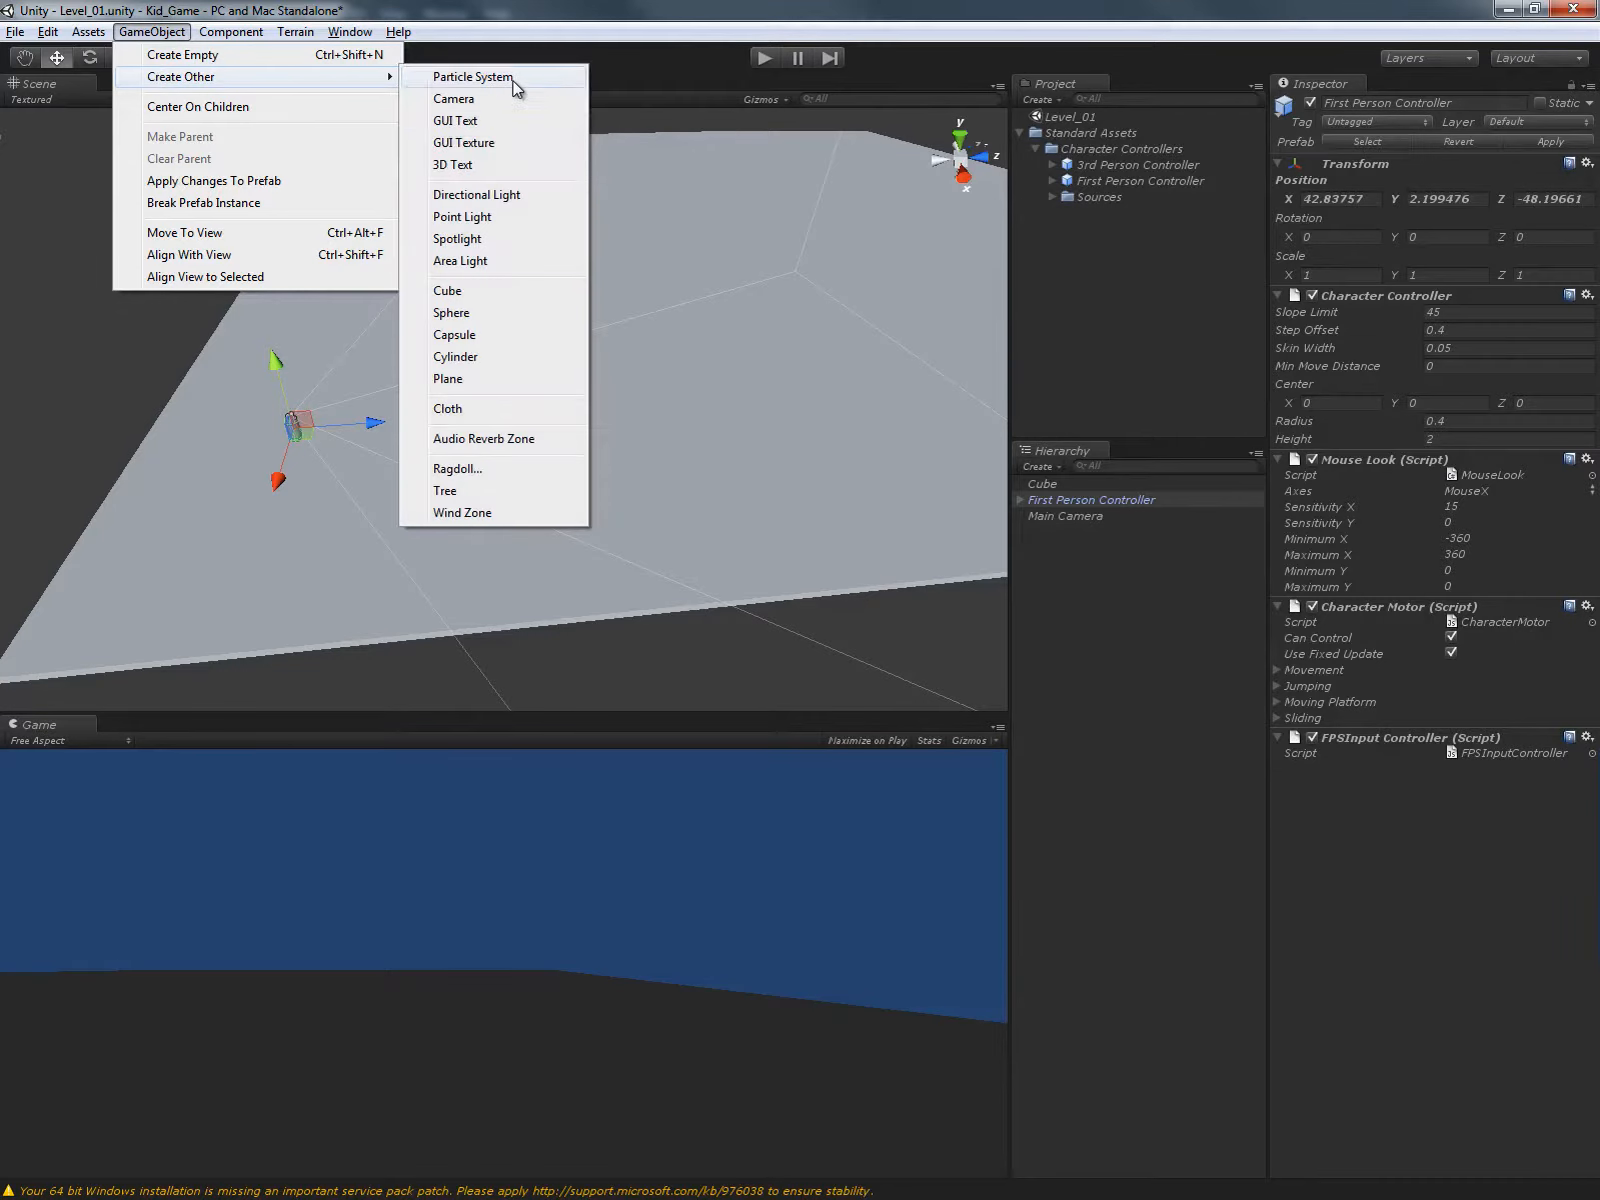
left_click(489, 292)
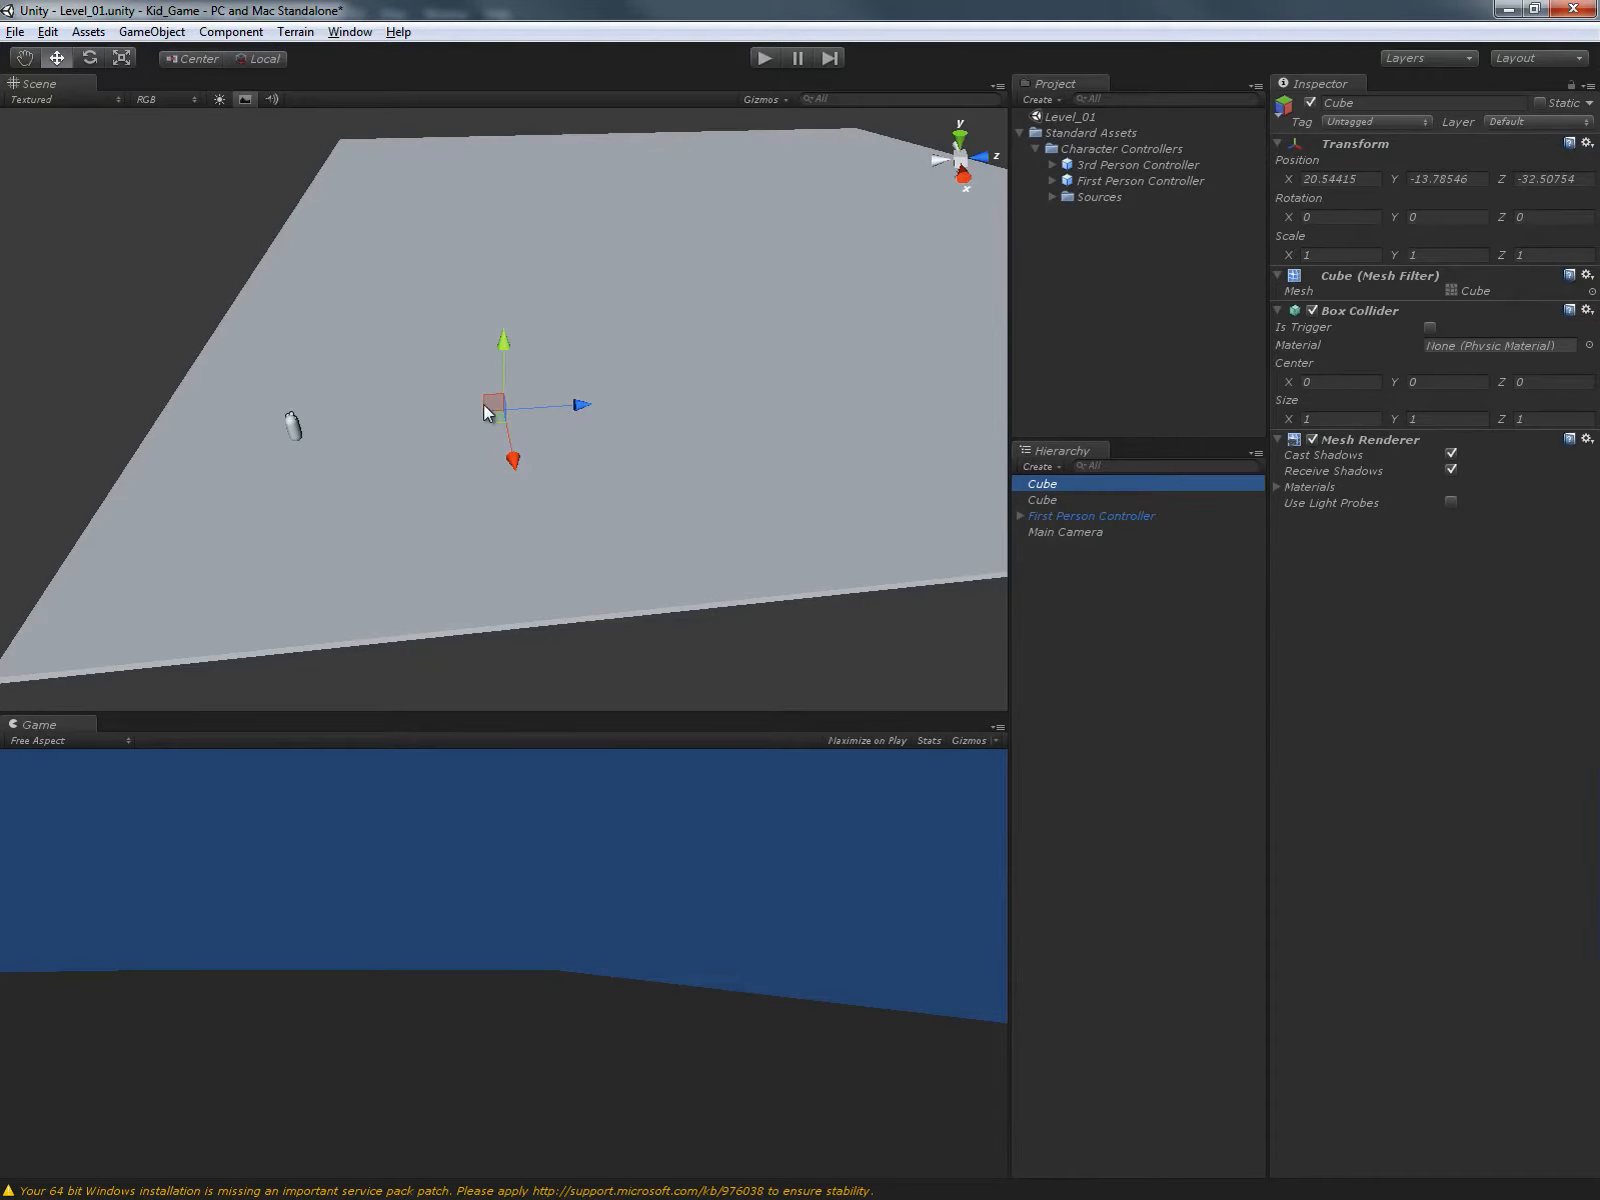
left_click_drag(323, 442, 430, 316, "alt")
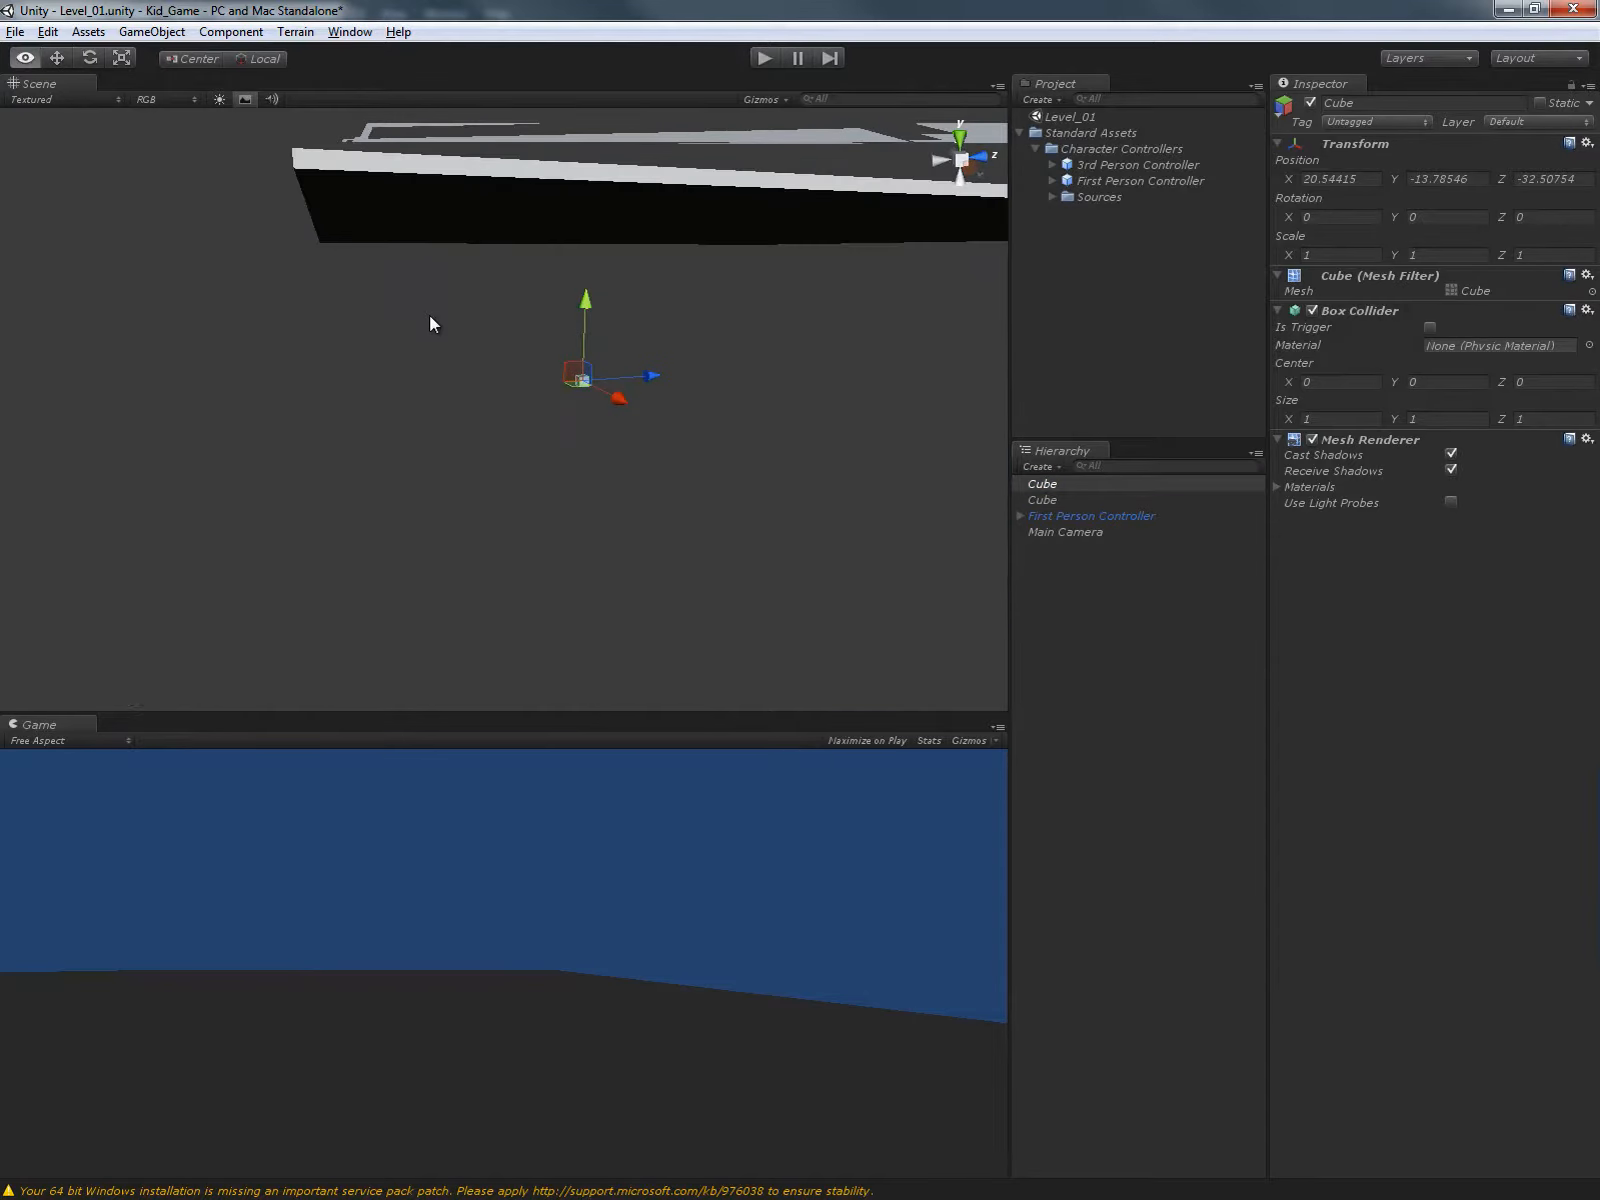
left_click_drag(548, 383, 436, 490, "alt")
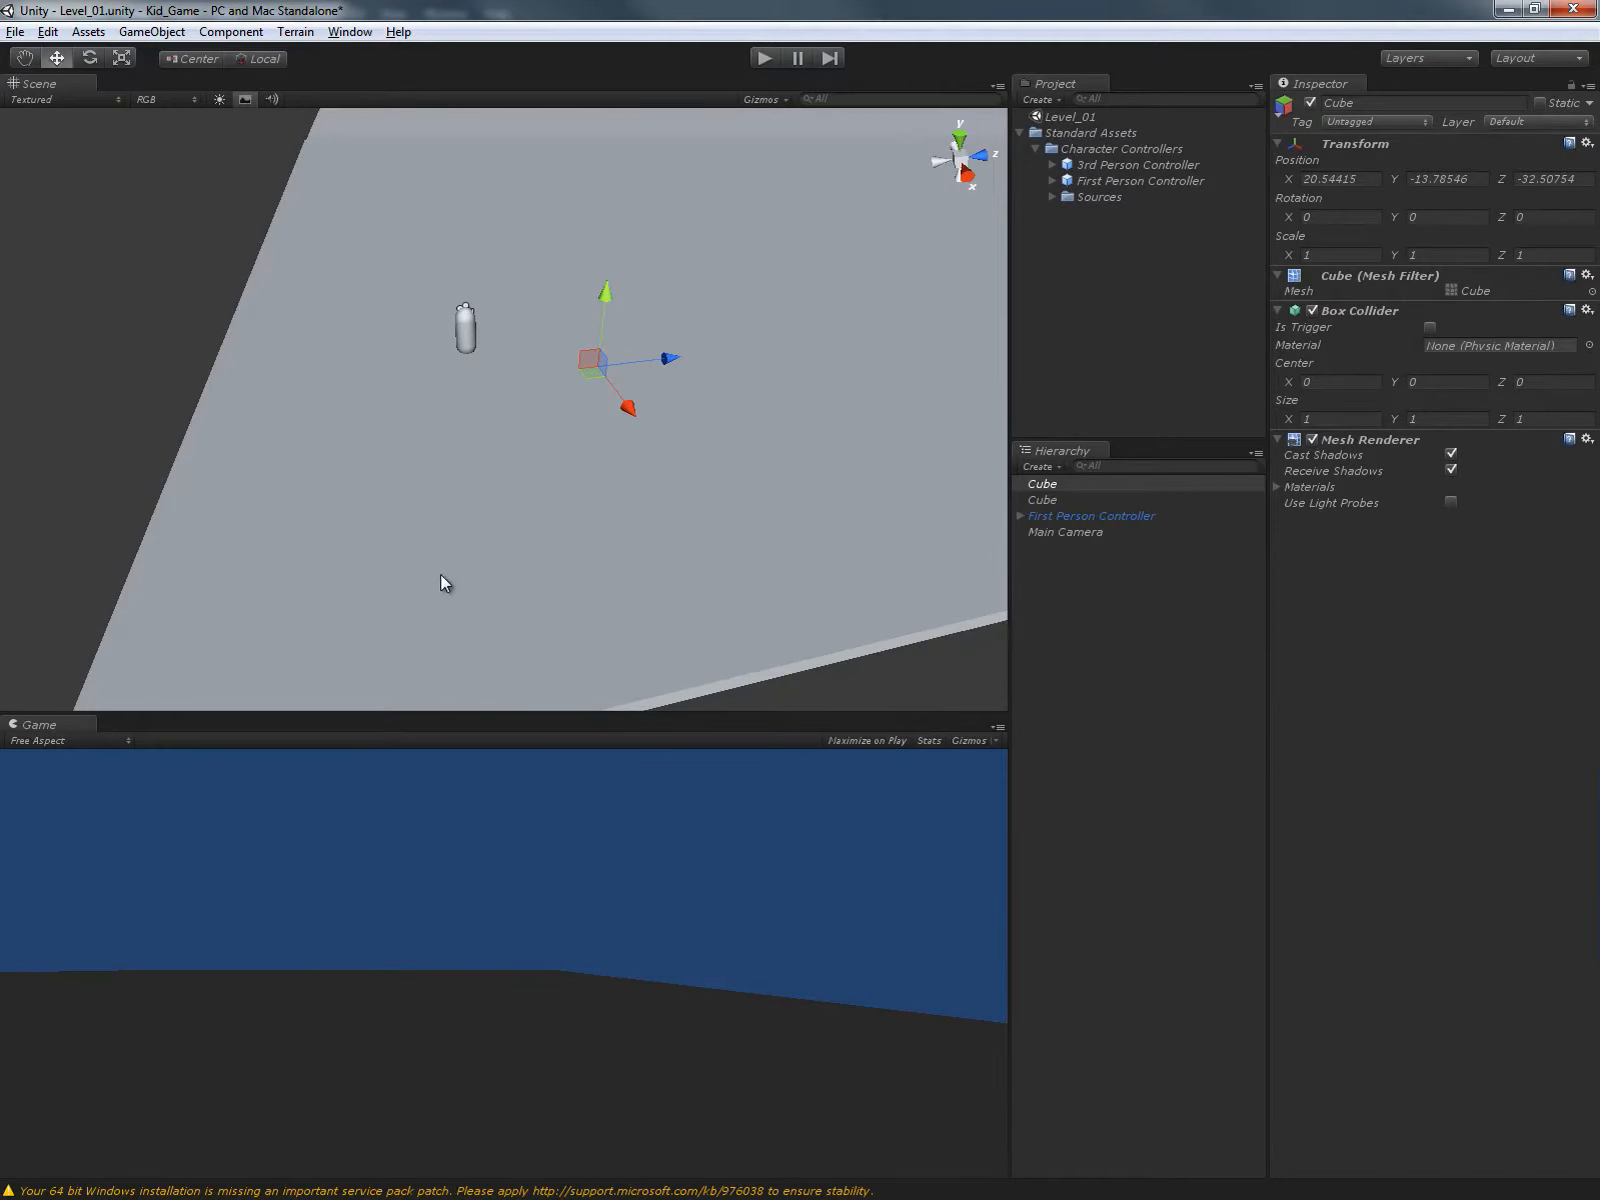
left_click(154, 33)
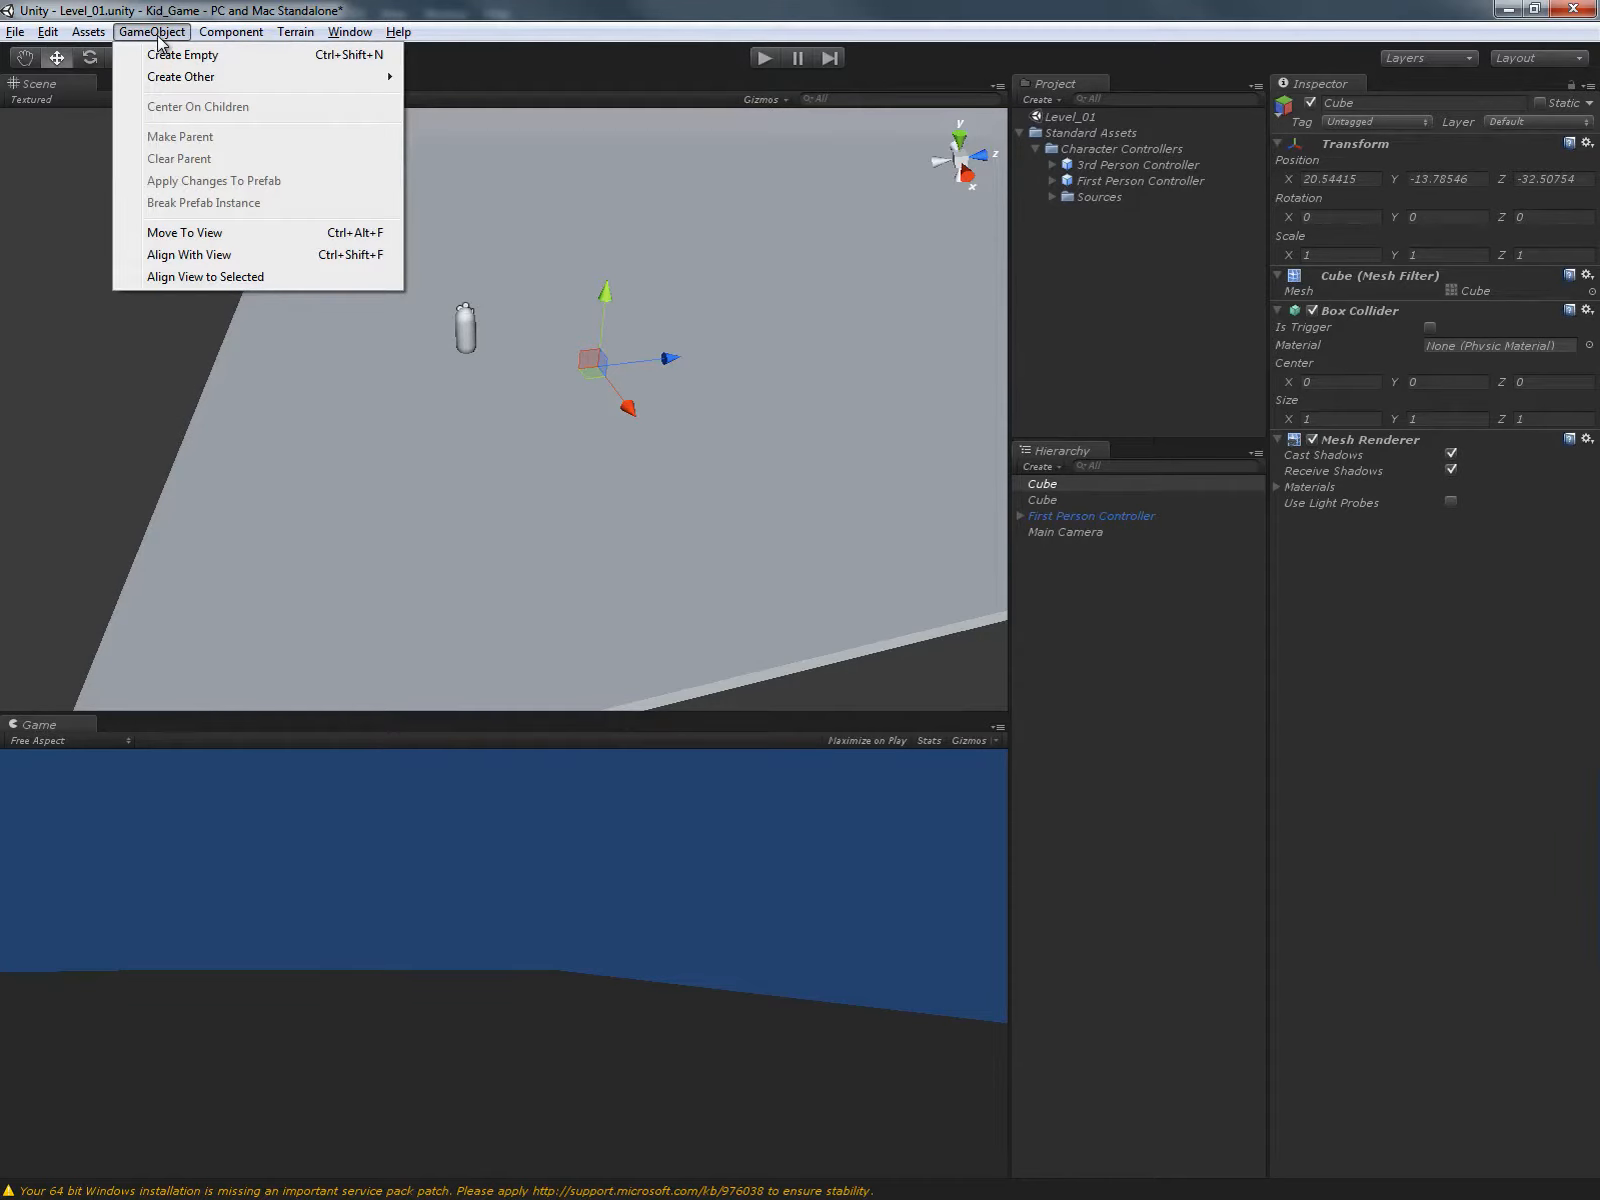
left_click(200, 232)
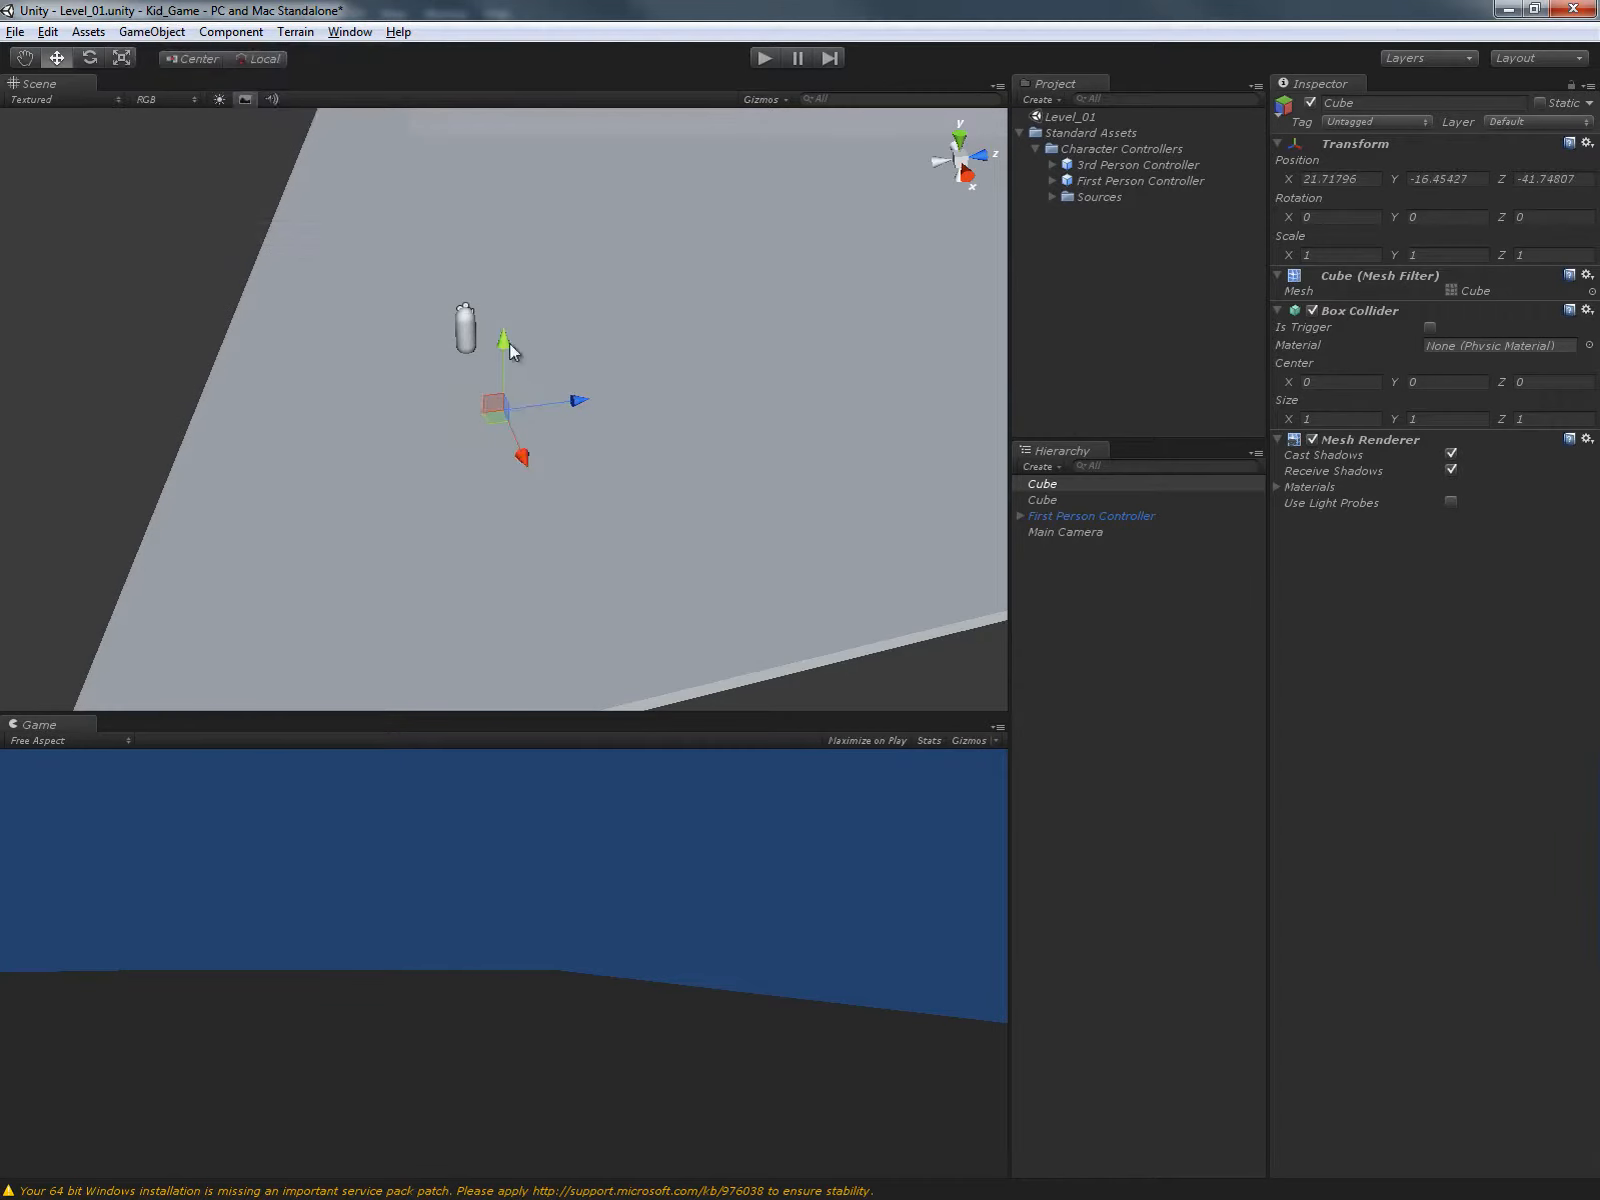
Raise the new cube above the floor and place it near the corner at about X 54.4, Y 1.74, Z -53.5.
left_click_drag(509, 342, 505, 150)
left_click_drag(452, 260, 700, 245, "alt")
left_click_drag(568, 211, 1052, 284)
left_click_drag(914, 296, 626, 350, "alt")
left_click_drag(745, 430, 344, 462)
left_click_drag(344, 462, 583, 456, "alt")
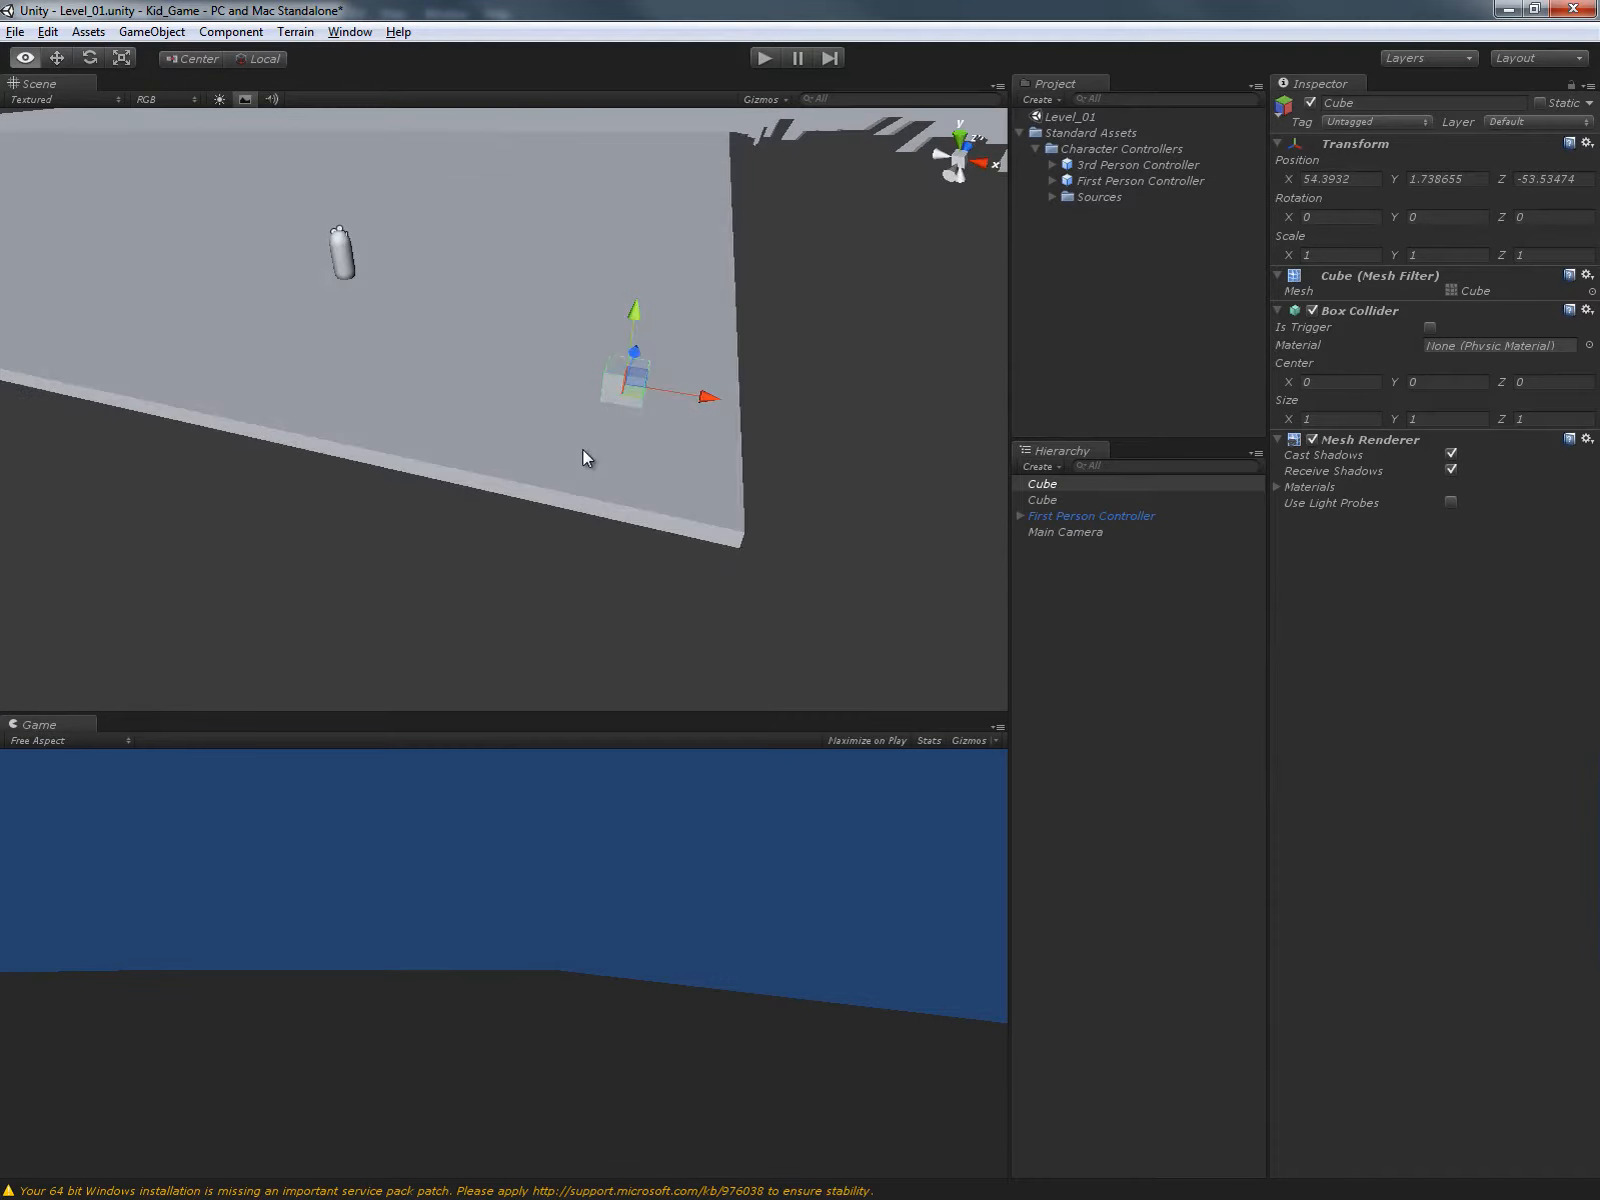
Scale the new cube to about 0.25 on X and about 2.56 on Z as a thin wall.
key("r")
left_click_drag(706, 396, 414, 363)
left_click_drag(242, 342, 539, 361)
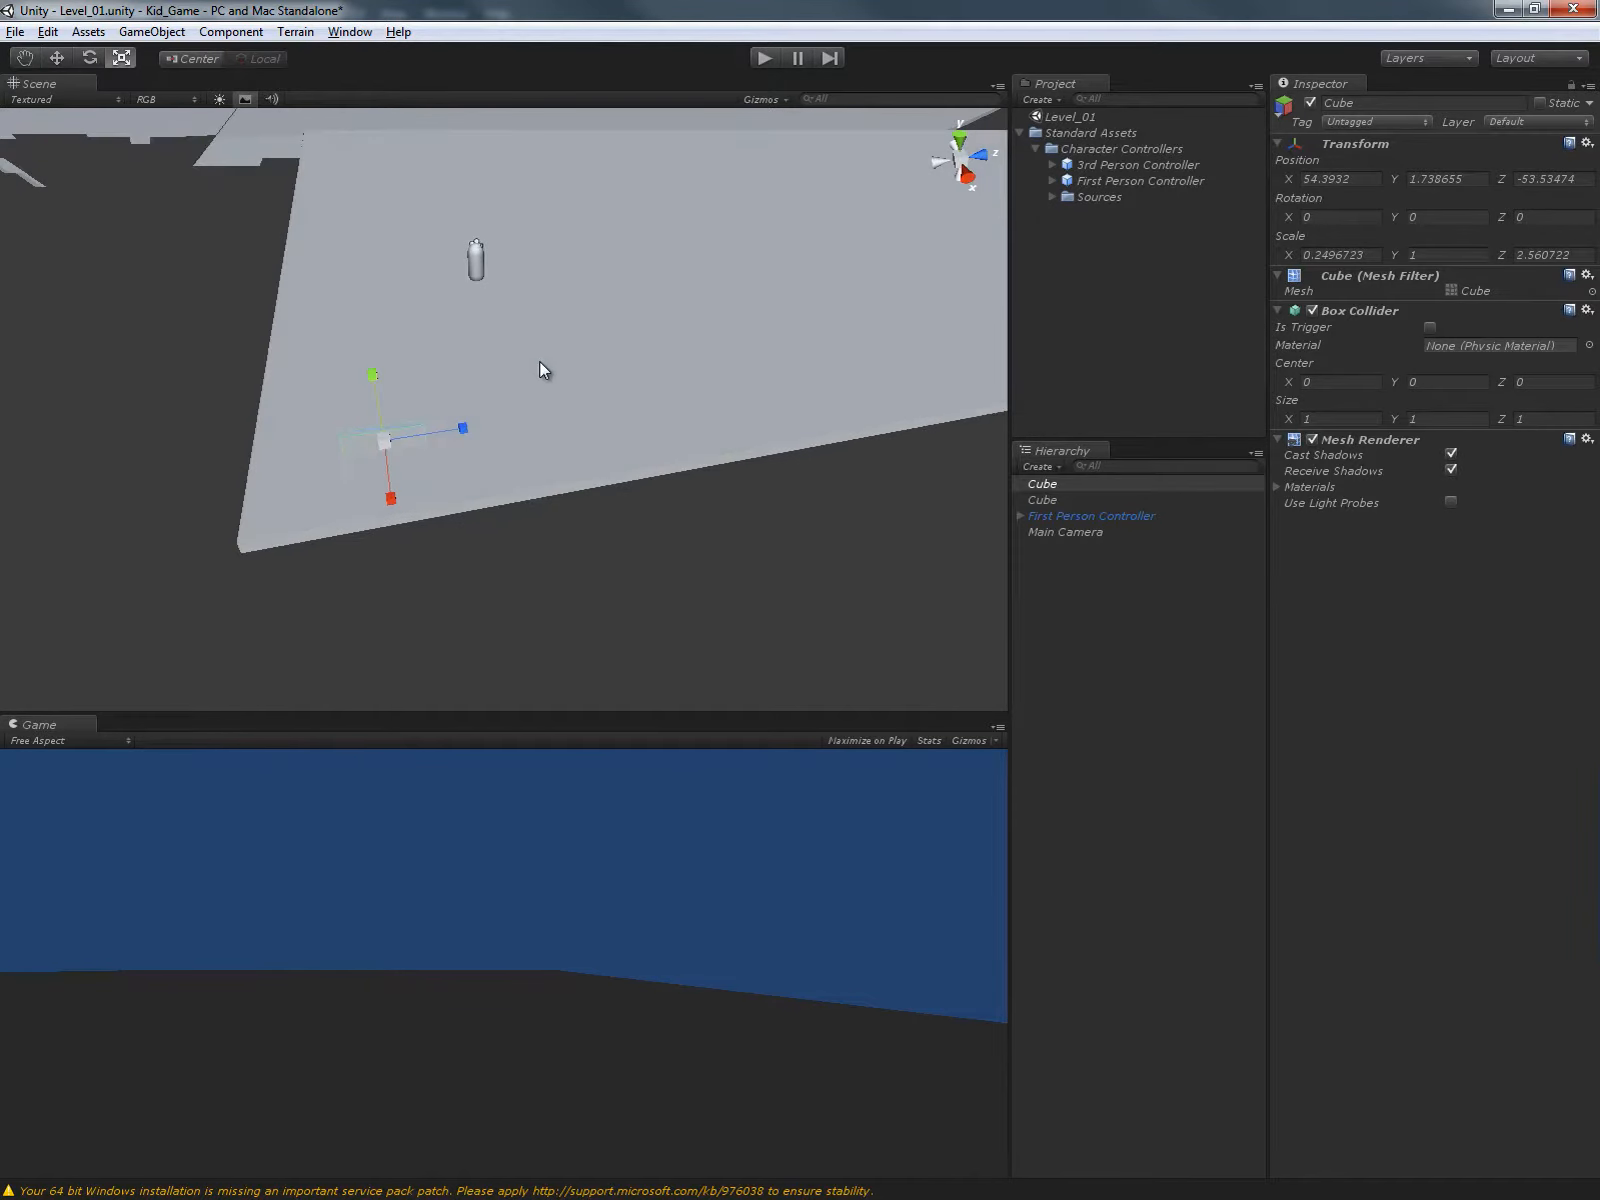
With the Scene view maximized, stretch the wall longer and taller and raise it to stand on the floor near the corner.
key("shift+space")
left_click_drag(484, 499, 493, 450, "alt")
mouse_move(471, 528)
left_mouse_down()
mouse_move(772, 513)
mouse_move(478, 518)
left_mouse_up()
left_click_drag(364, 457, 333, 262)
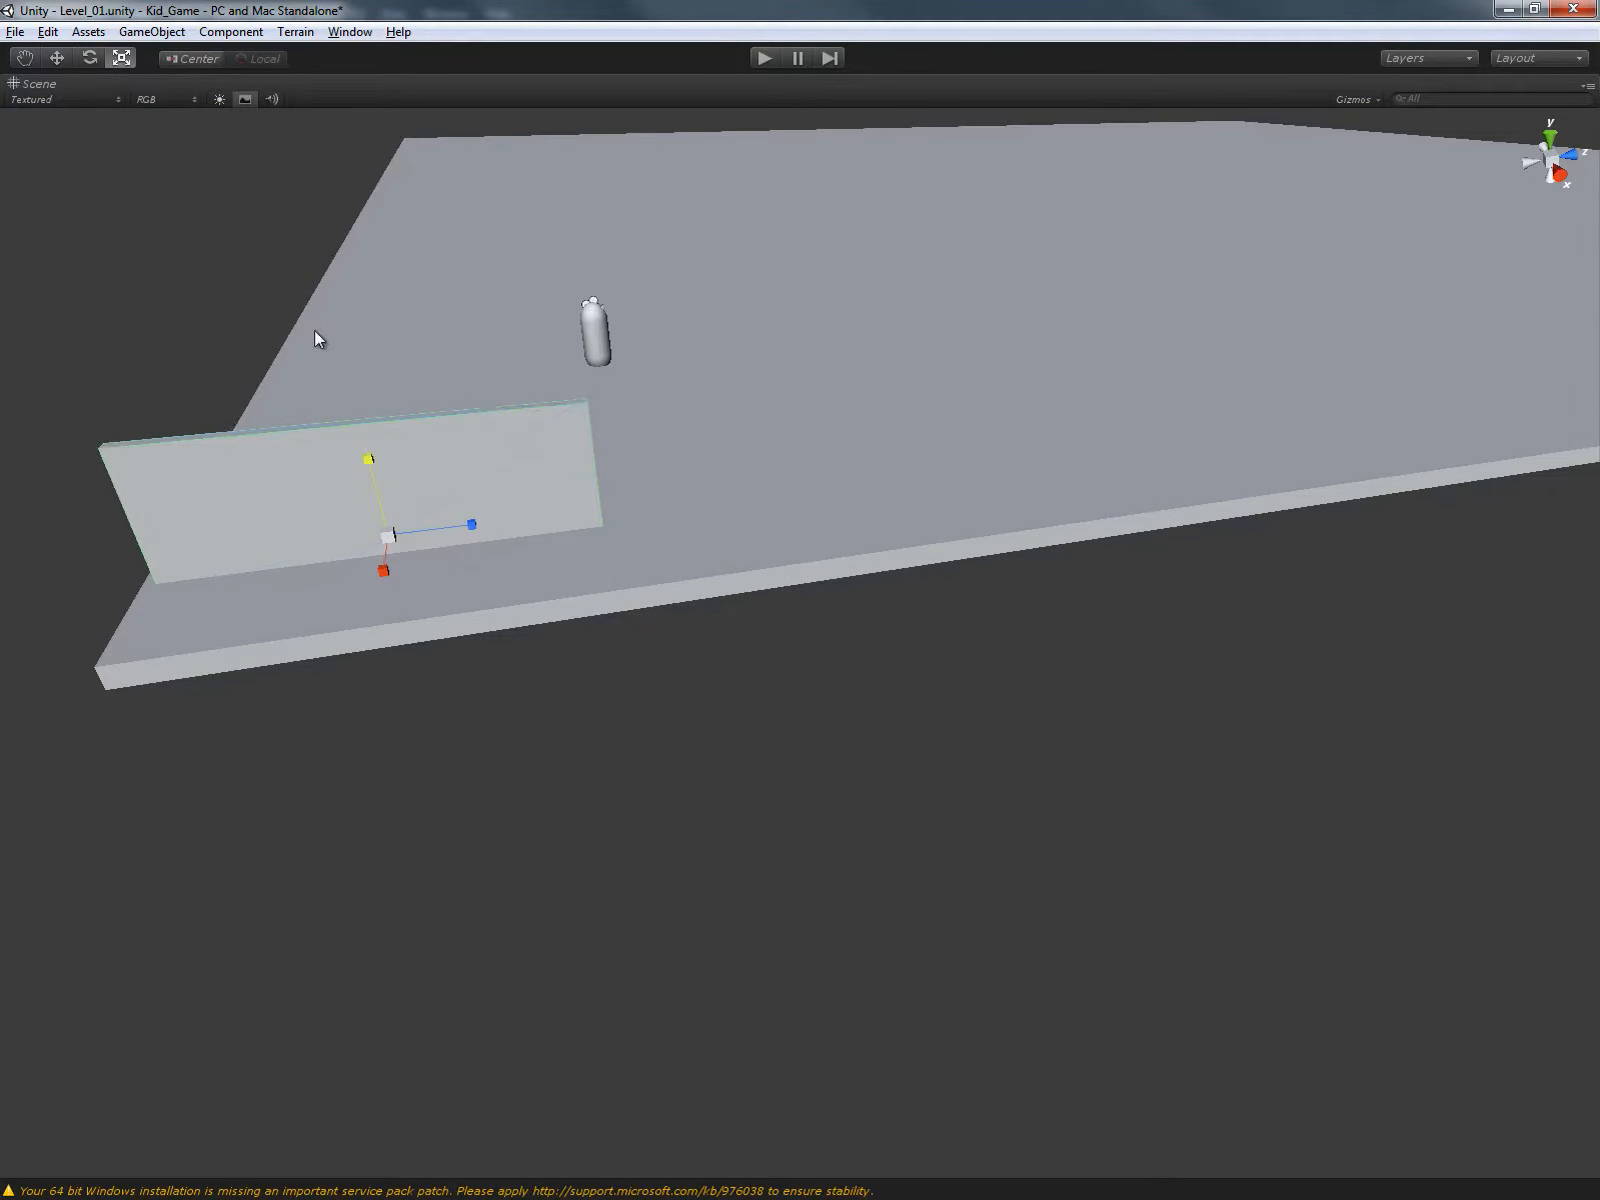
key("w")
left_click_drag(378, 476, 352, 396)
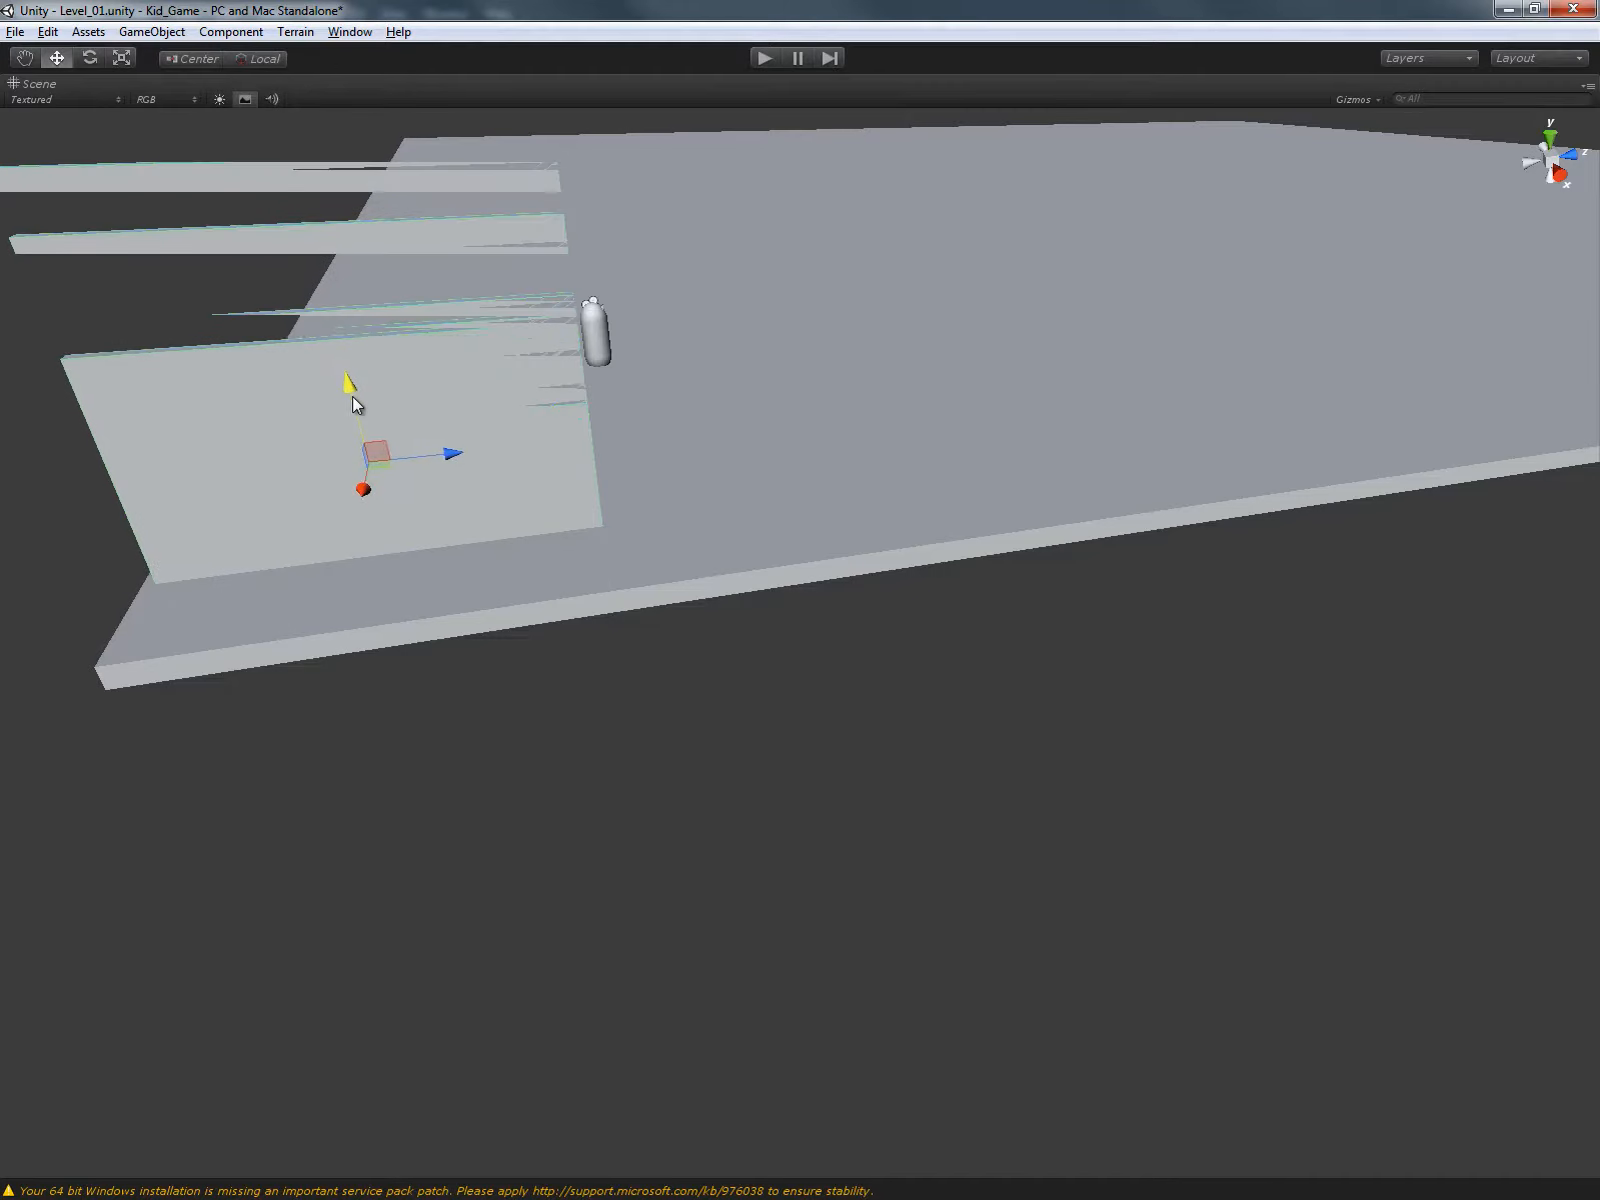
left_click_drag(458, 447, 487, 450)
Duplicate the wall and move the copy along X to form a parallel wall on the other side of the room.
left_click_drag(341, 470, 618, 493, "alt")
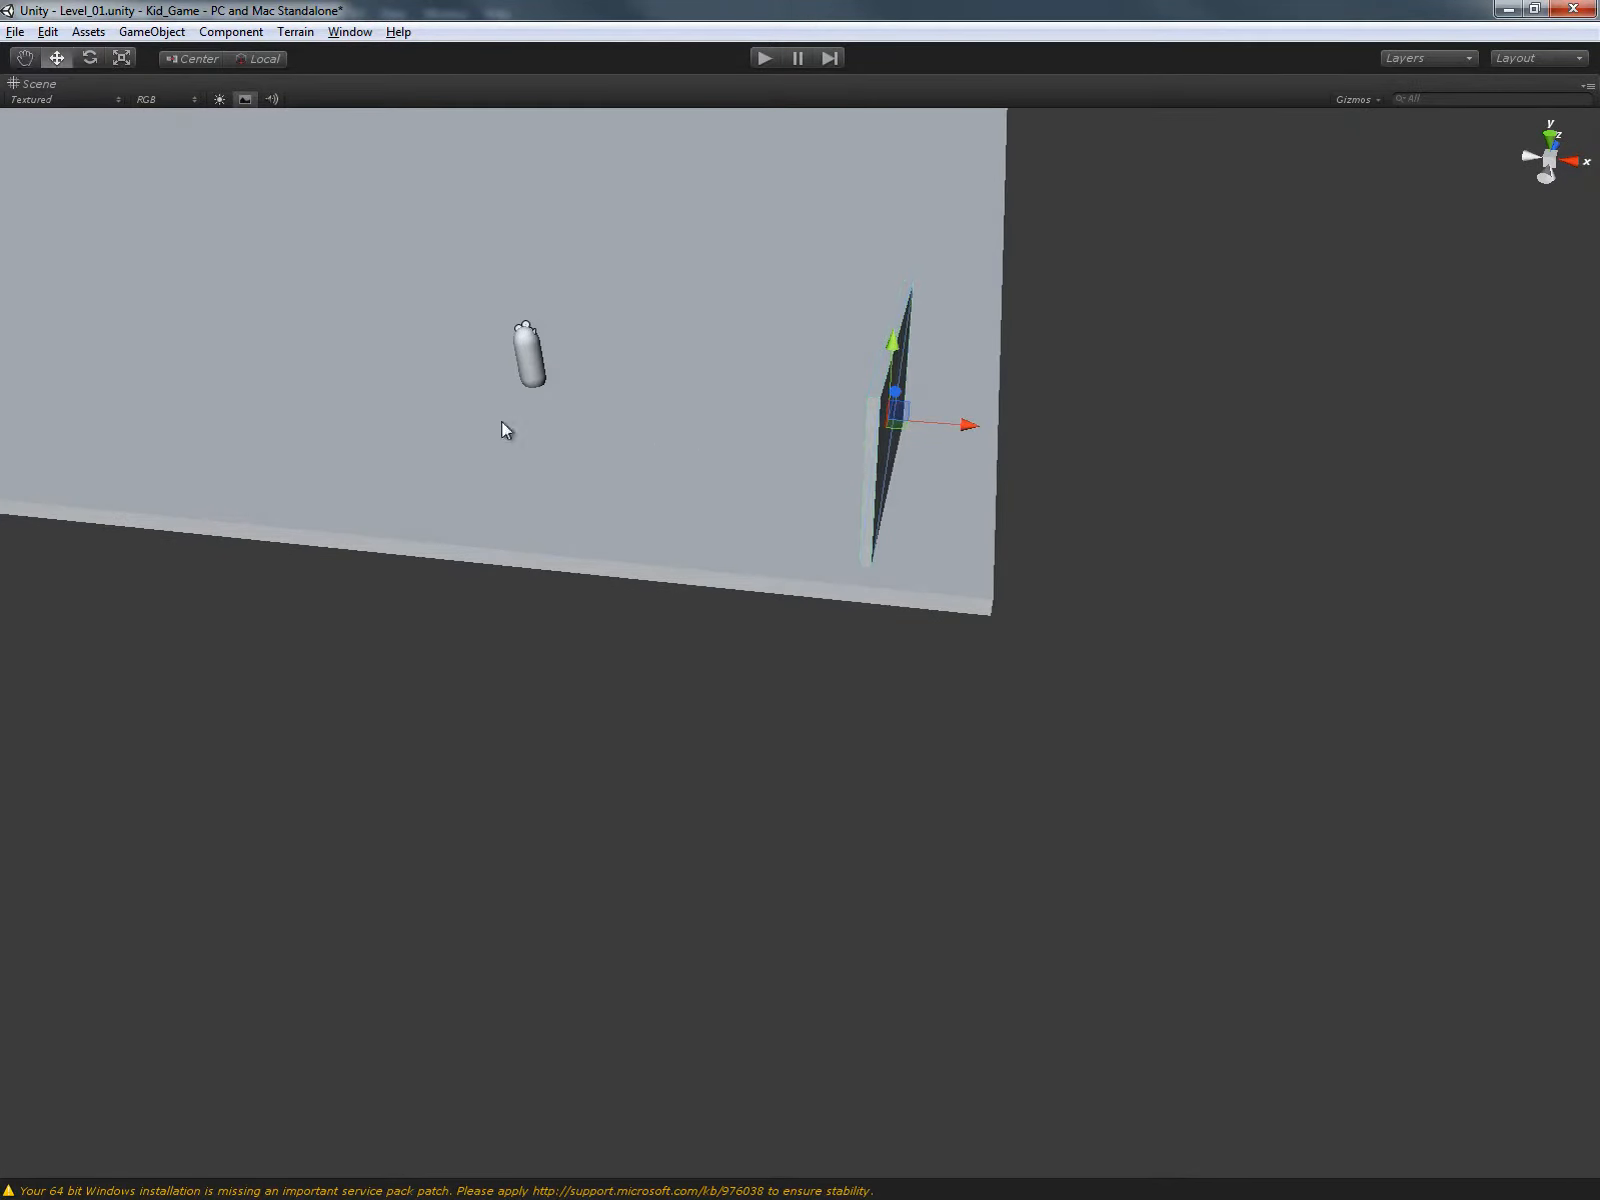
key("ctrl+d")
left_click_drag(968, 428, 314, 620)
Duplicate the wall again, shorten the copy along Z and stretch it along X to form a crosswise wall.
key("ctrl+d")
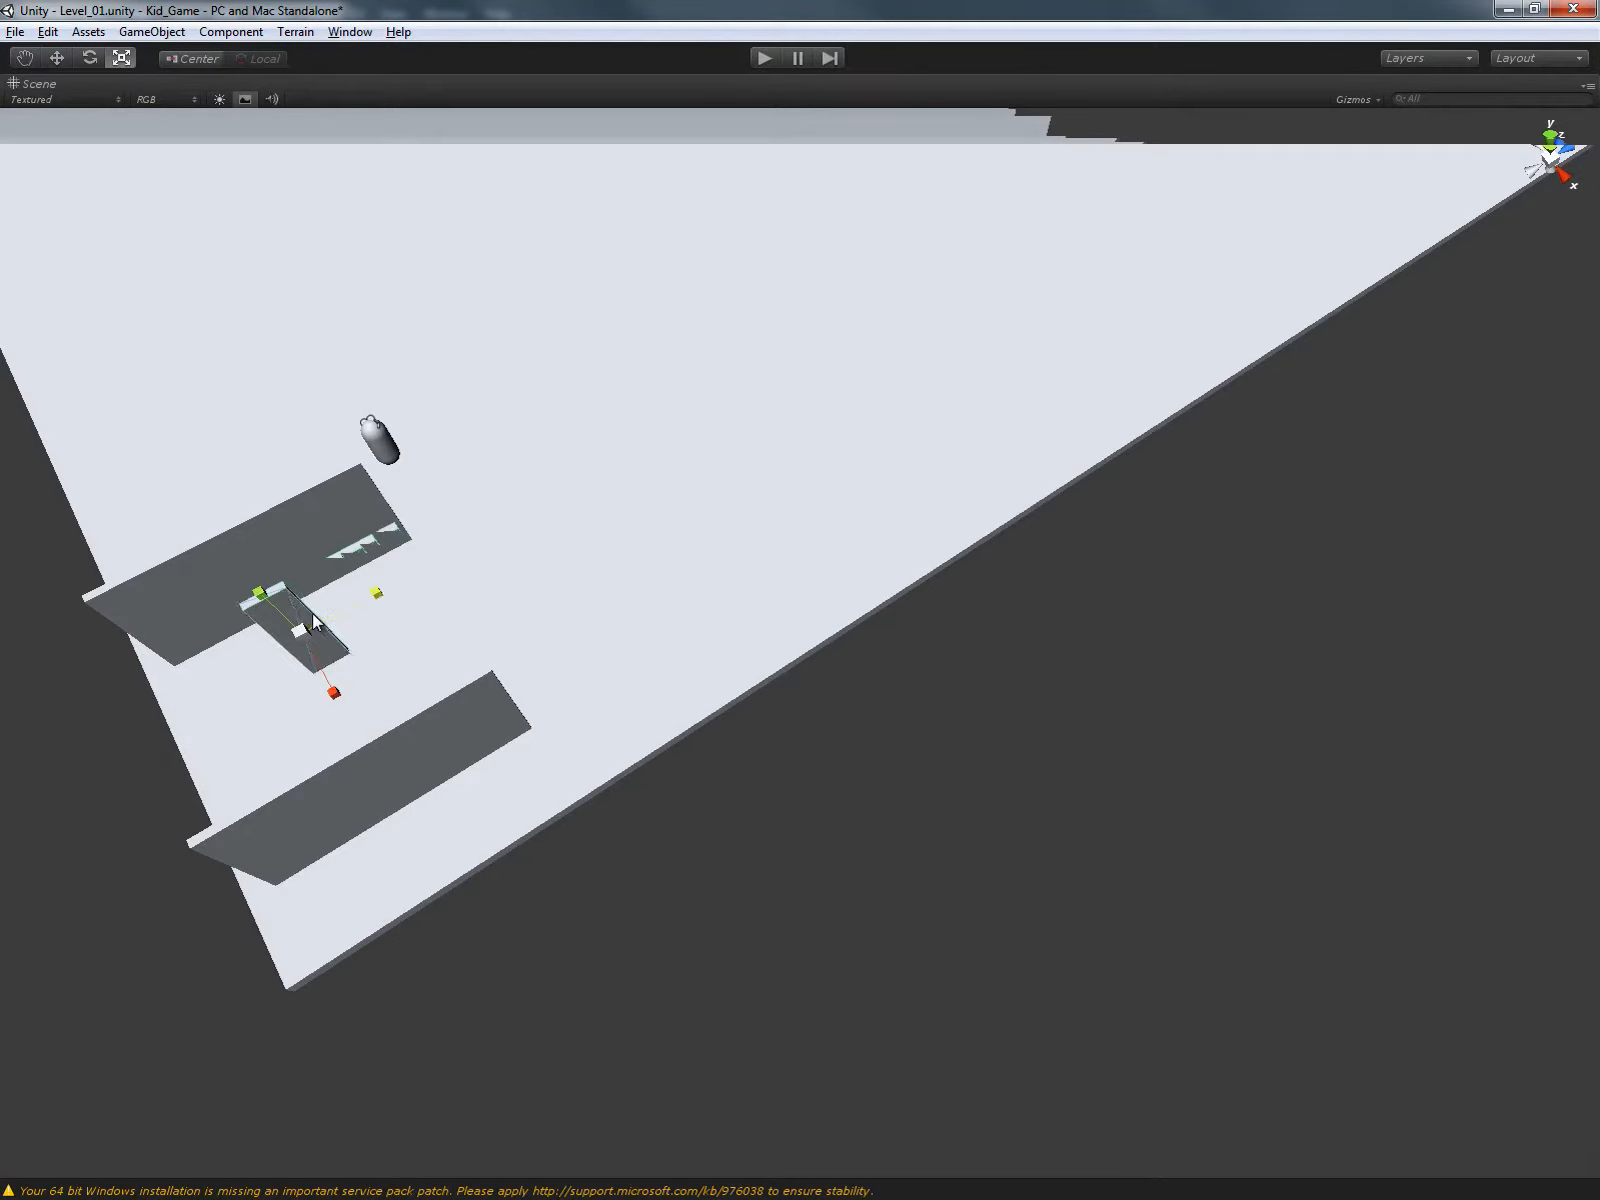
left_click_drag(340, 697, 315, 608)
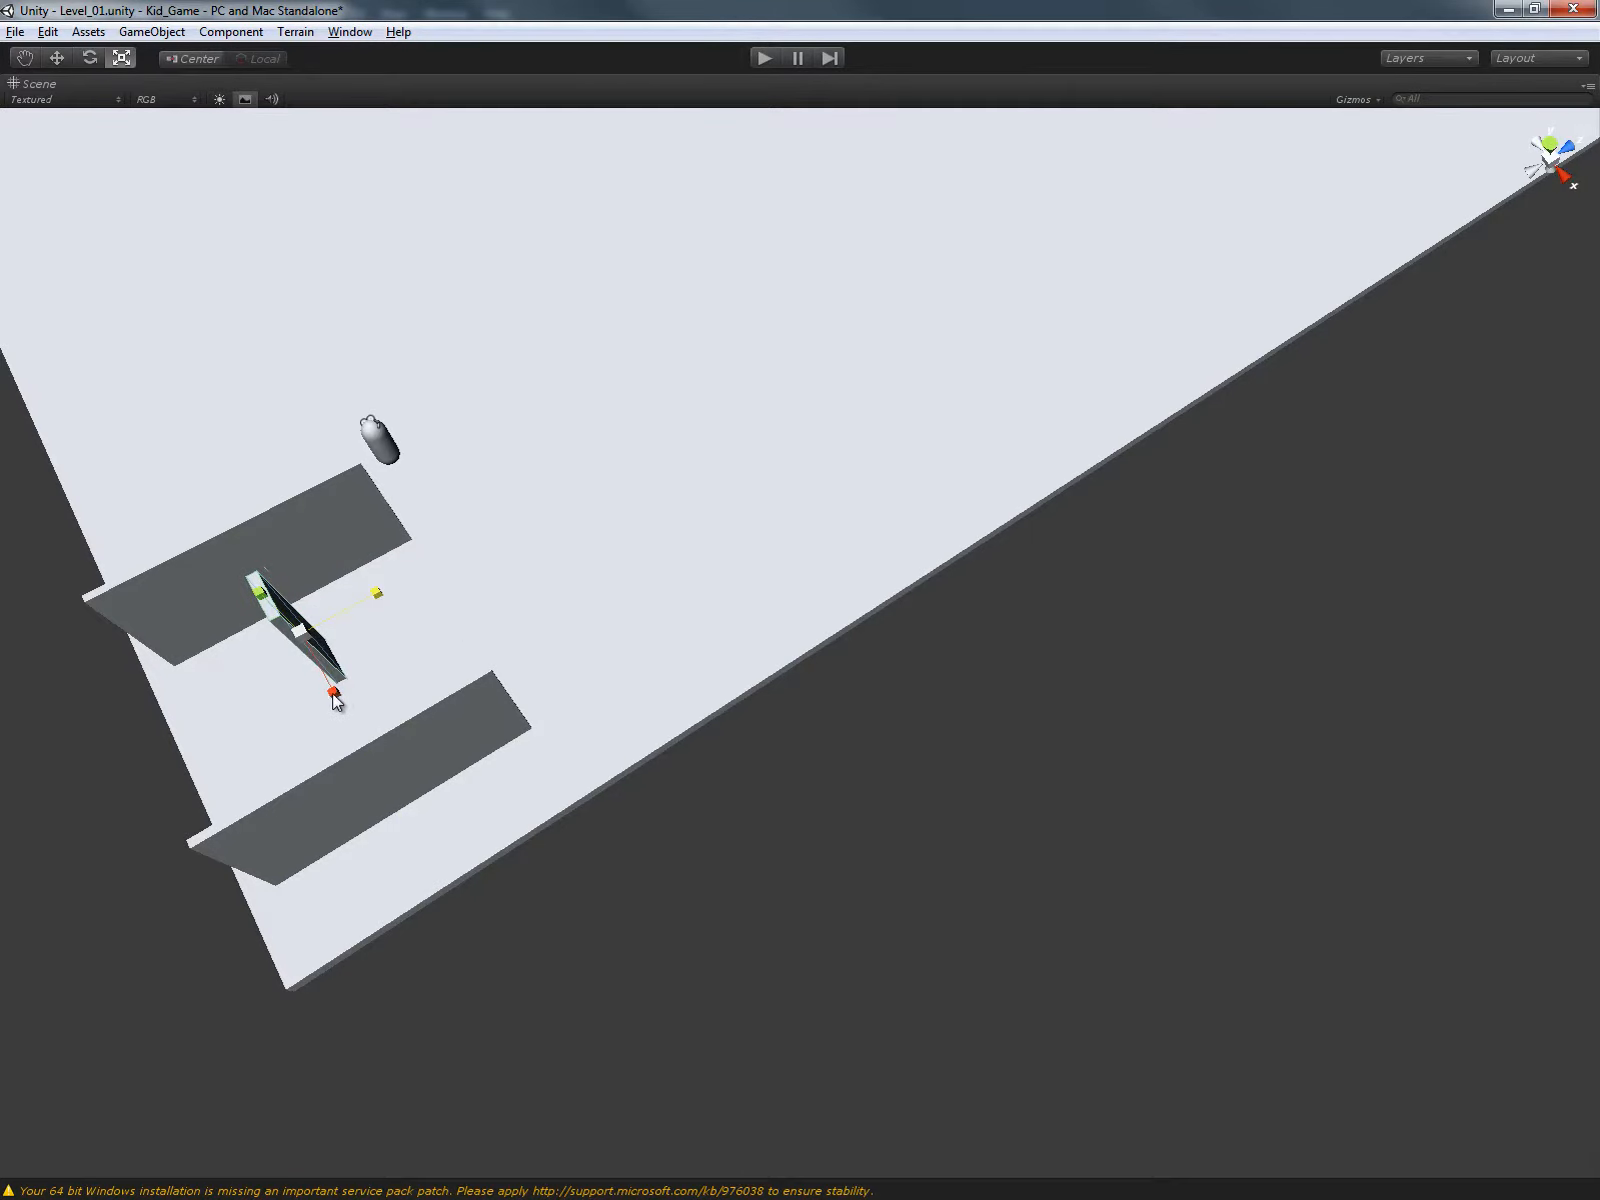
left_click_drag(334, 694, 466, 882)
Move the crosswise wall to the near end of the two parallel walls and lengthen it to bridge the gap between them.
mouse_move(374, 548)
left_mouse_down("alt")
mouse_move(398, 561)
mouse_move(400, 499)
mouse_move(381, 532)
left_mouse_up("alt")
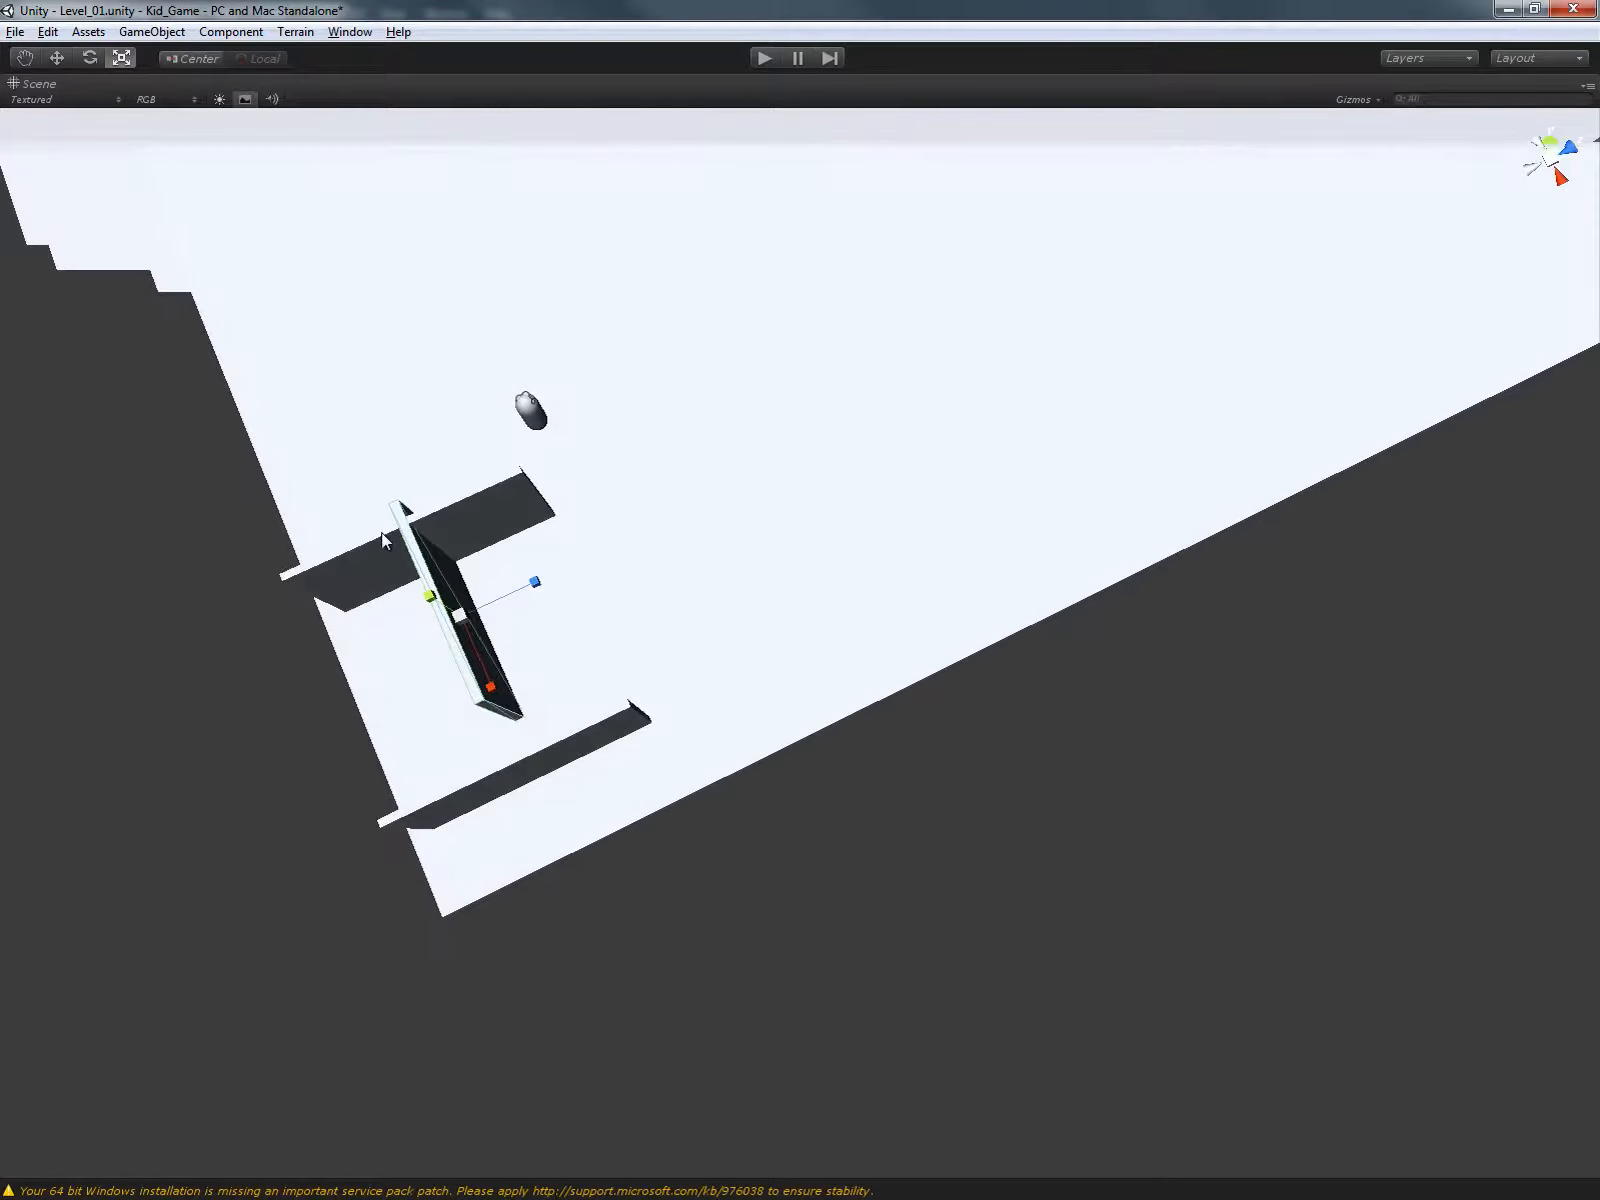
key("w")
left_click_drag(493, 693, 508, 725)
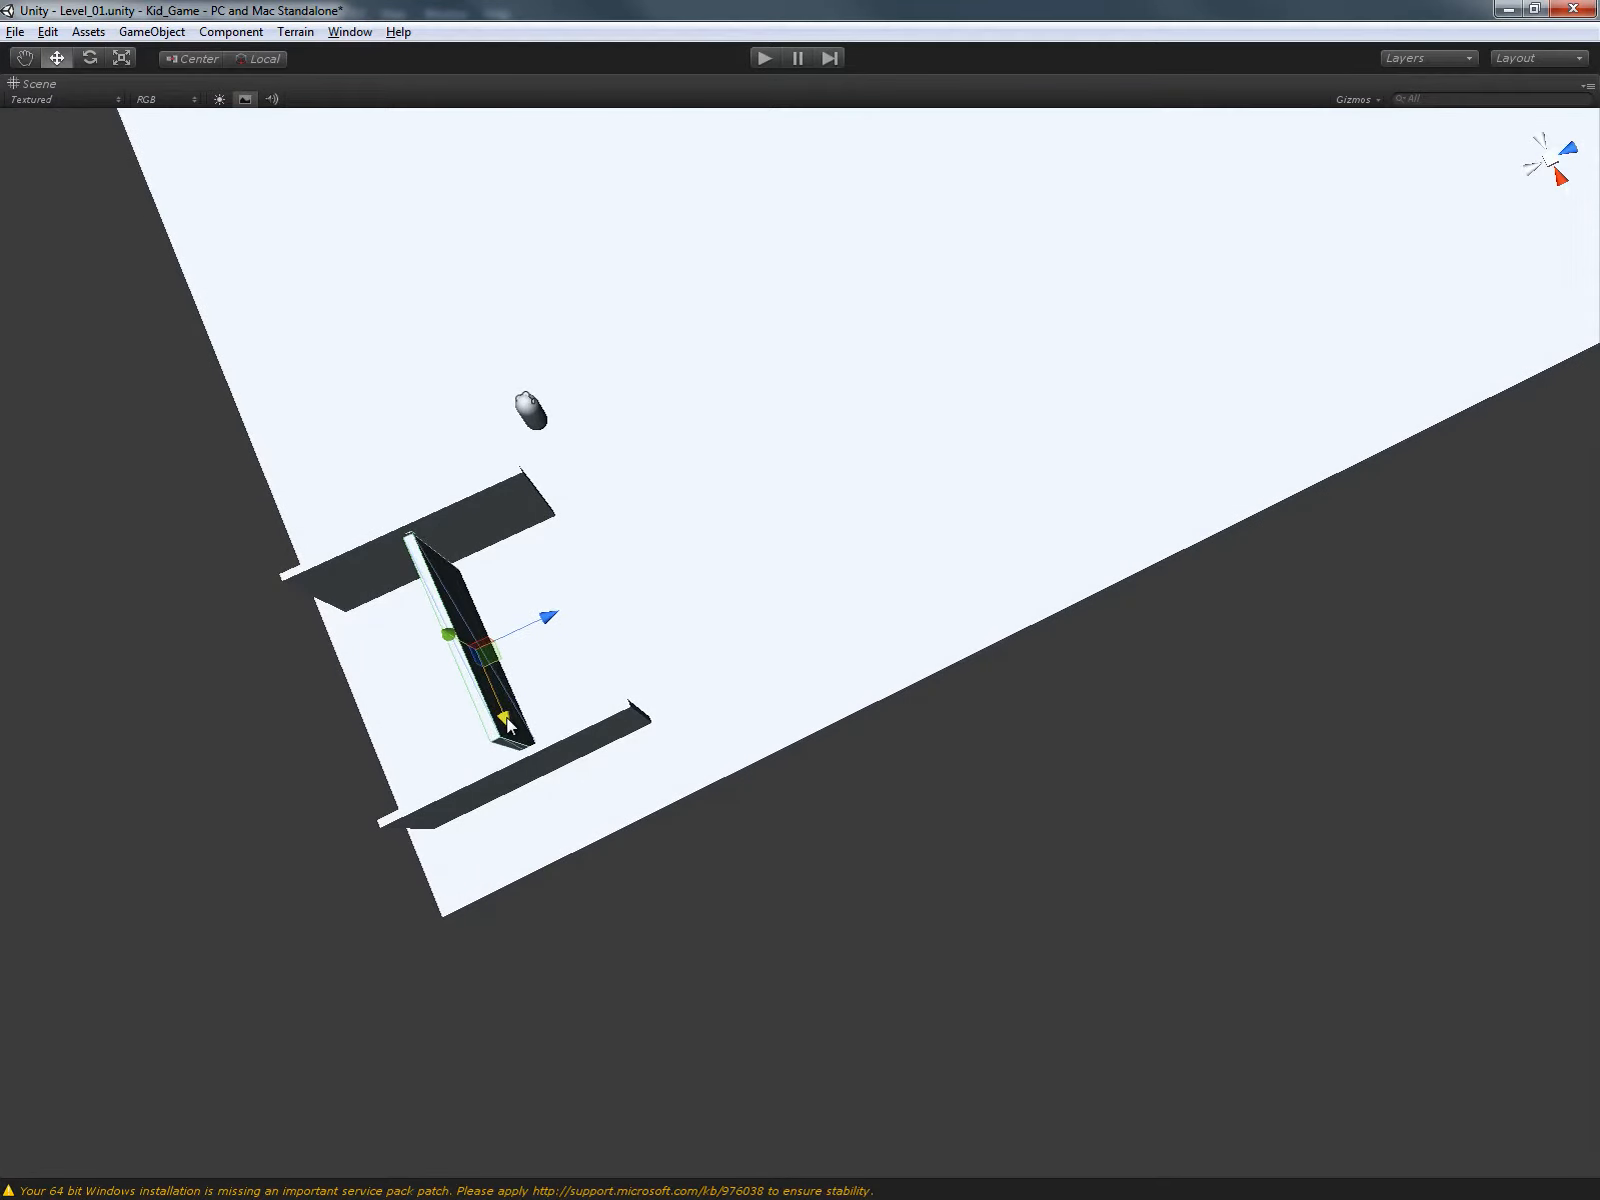
left_click_drag(546, 630, 450, 660)
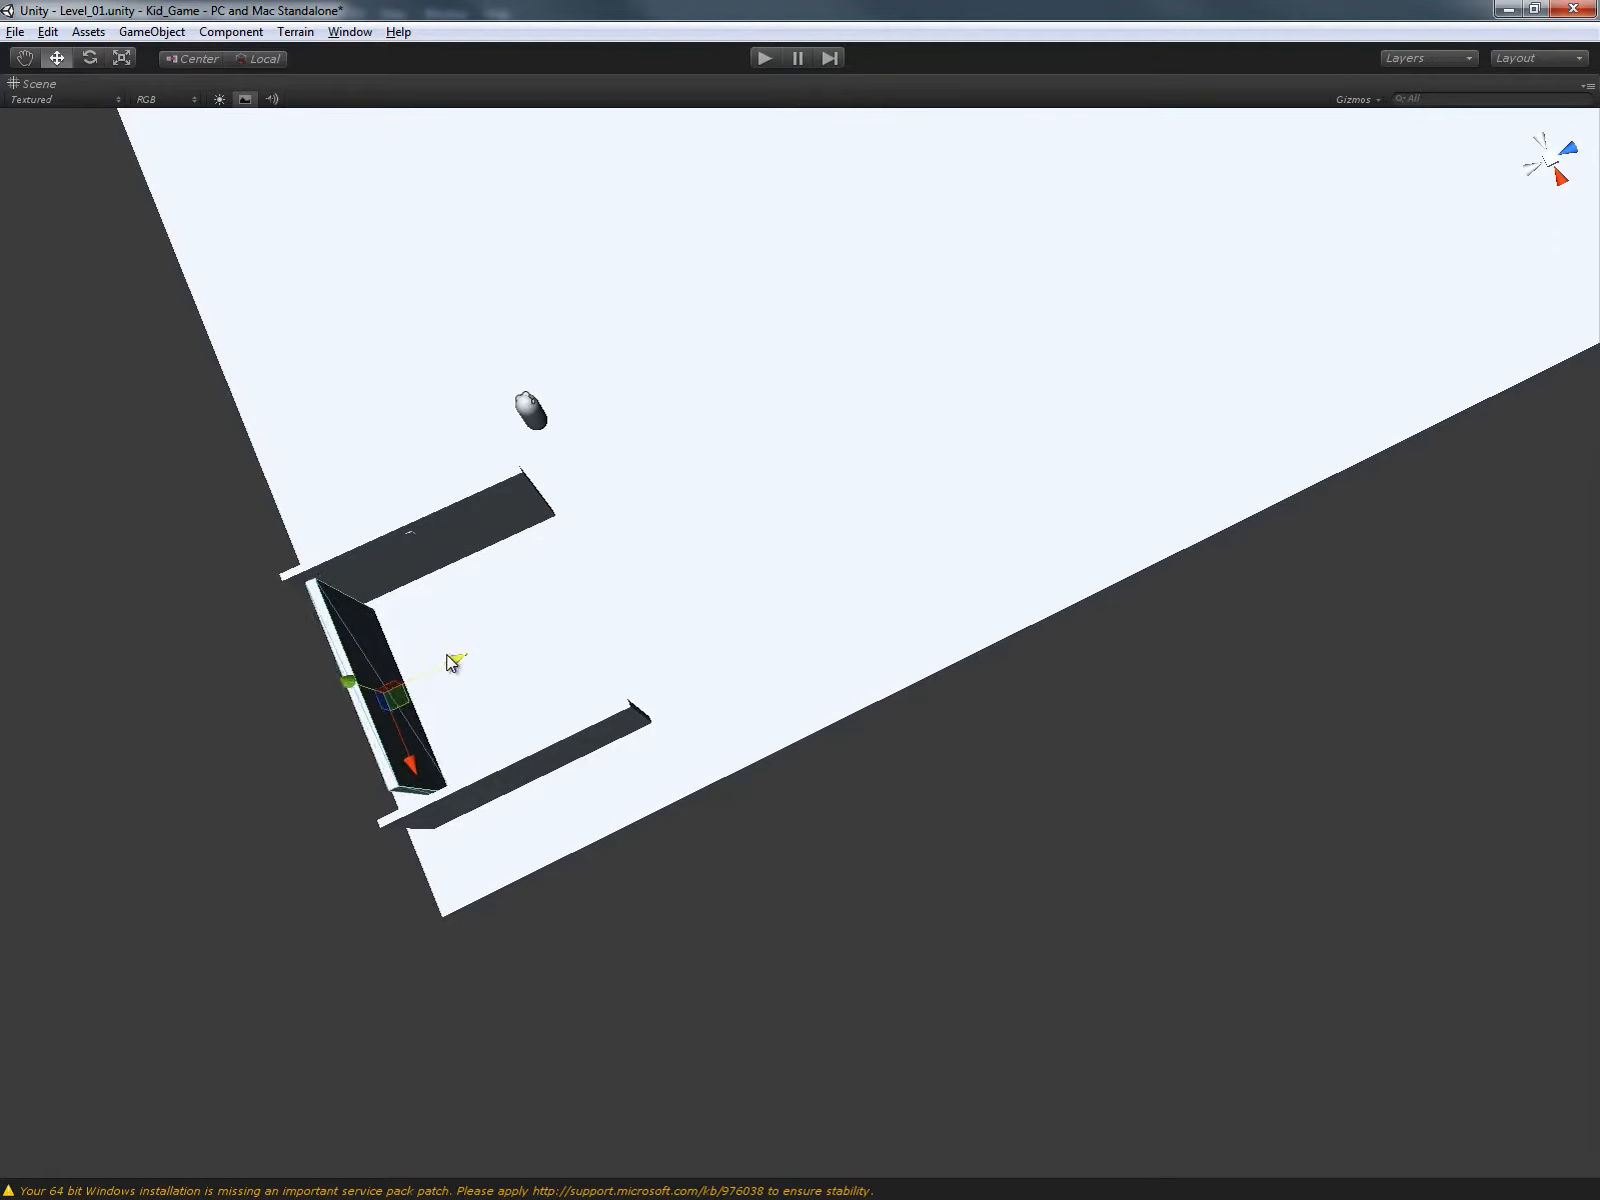
key("r")
left_click_drag(417, 766, 419, 787)
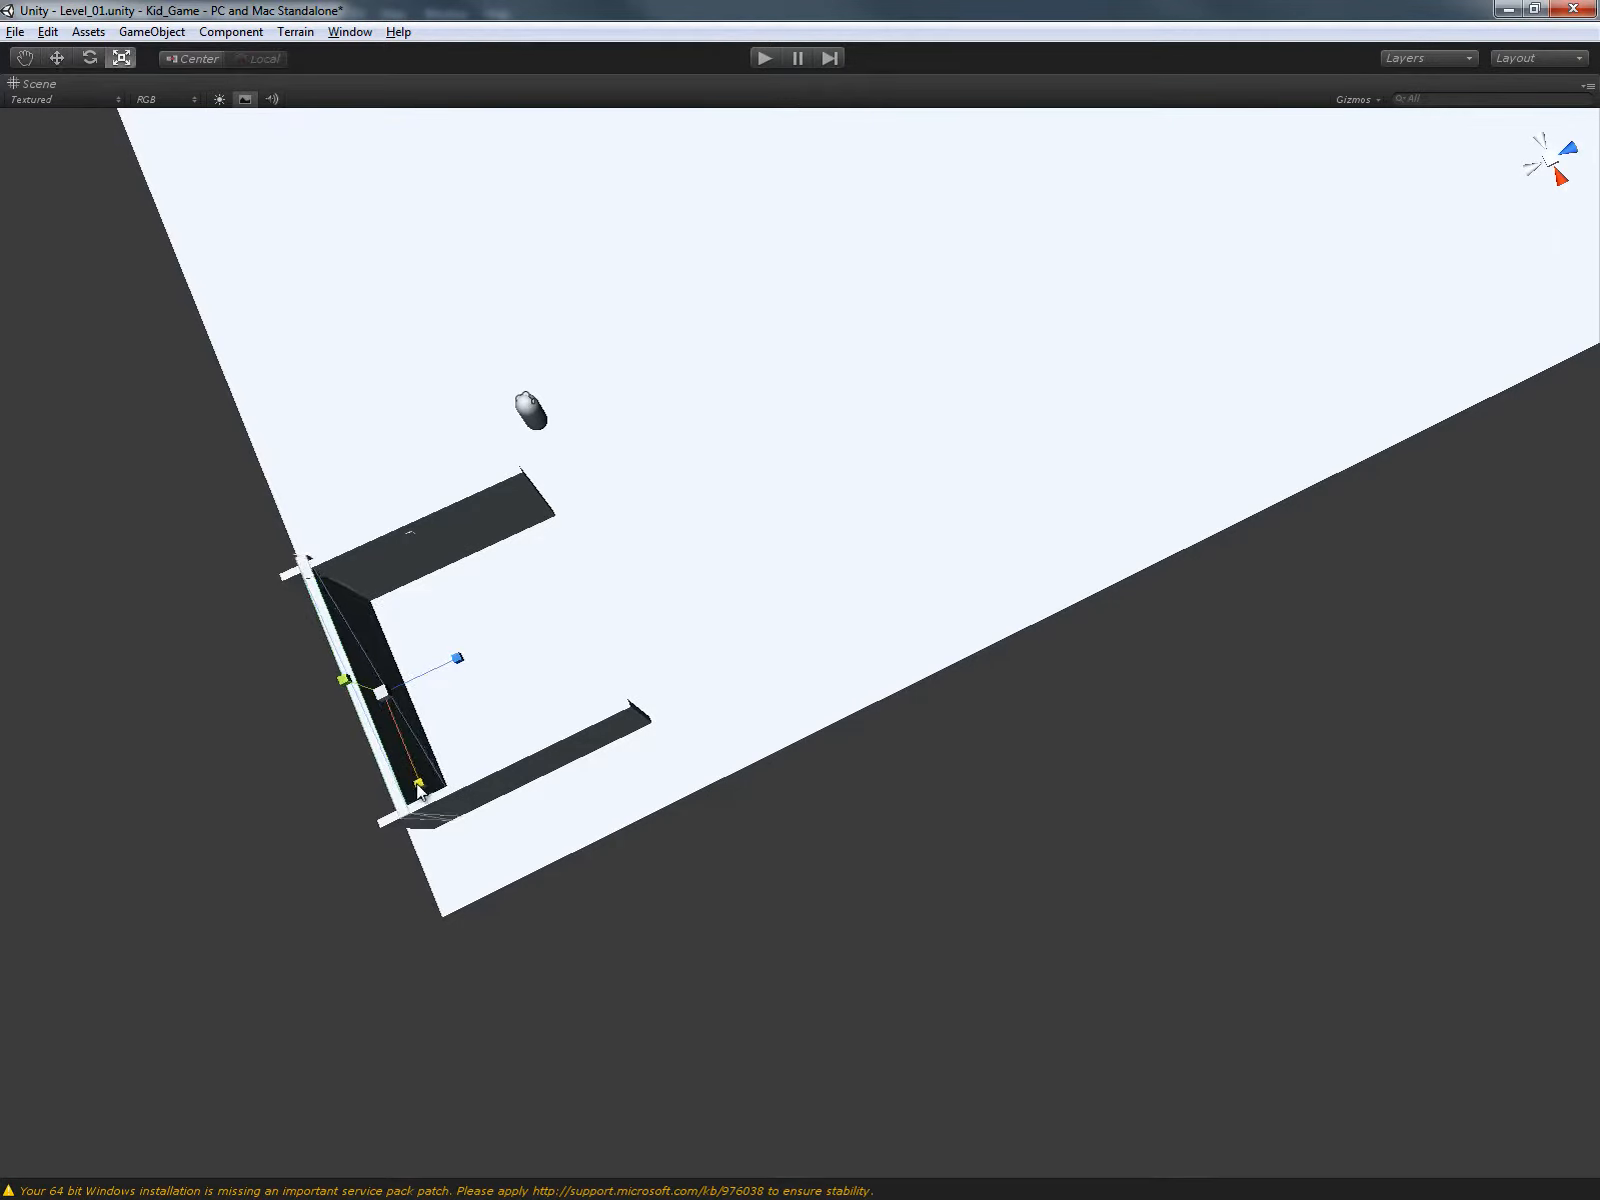
Place a copy of the crosswise wall at the room's far end as two shorter segments with a gap between them.
key("w")
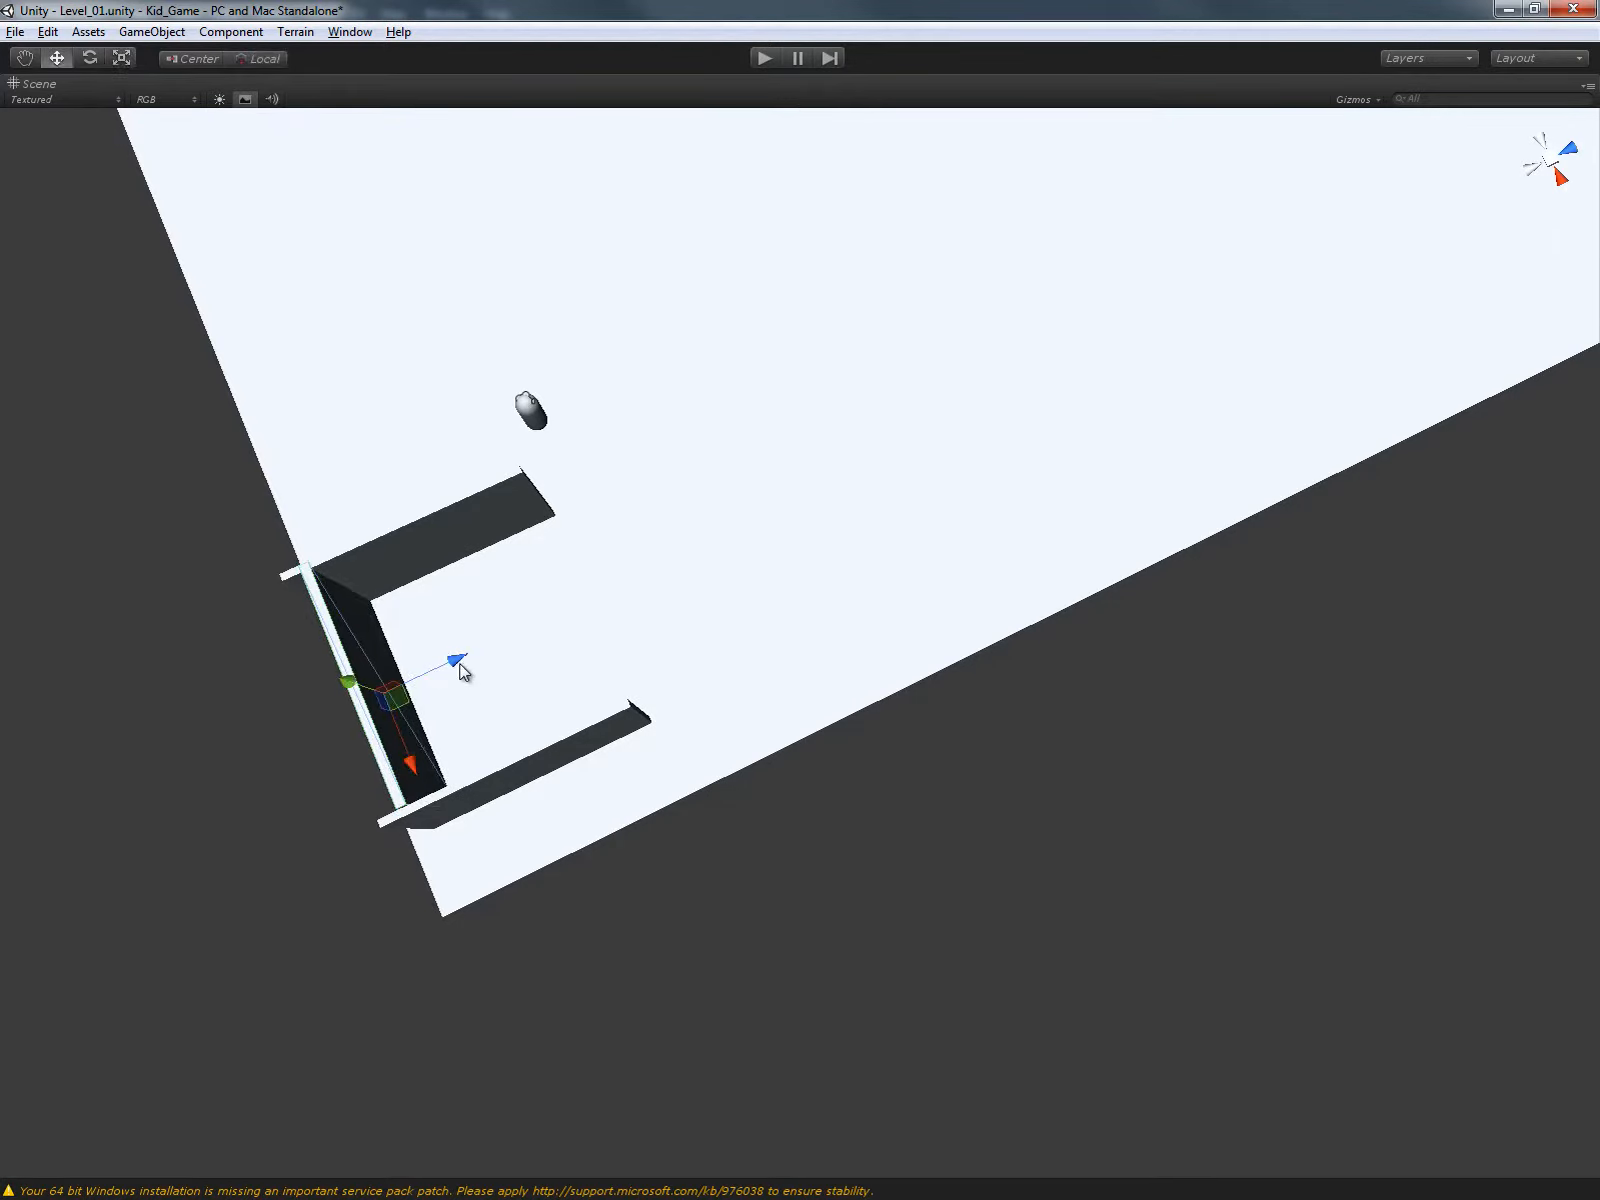
left_click_drag(449, 665, 784, 516)
key("r")
key("w")
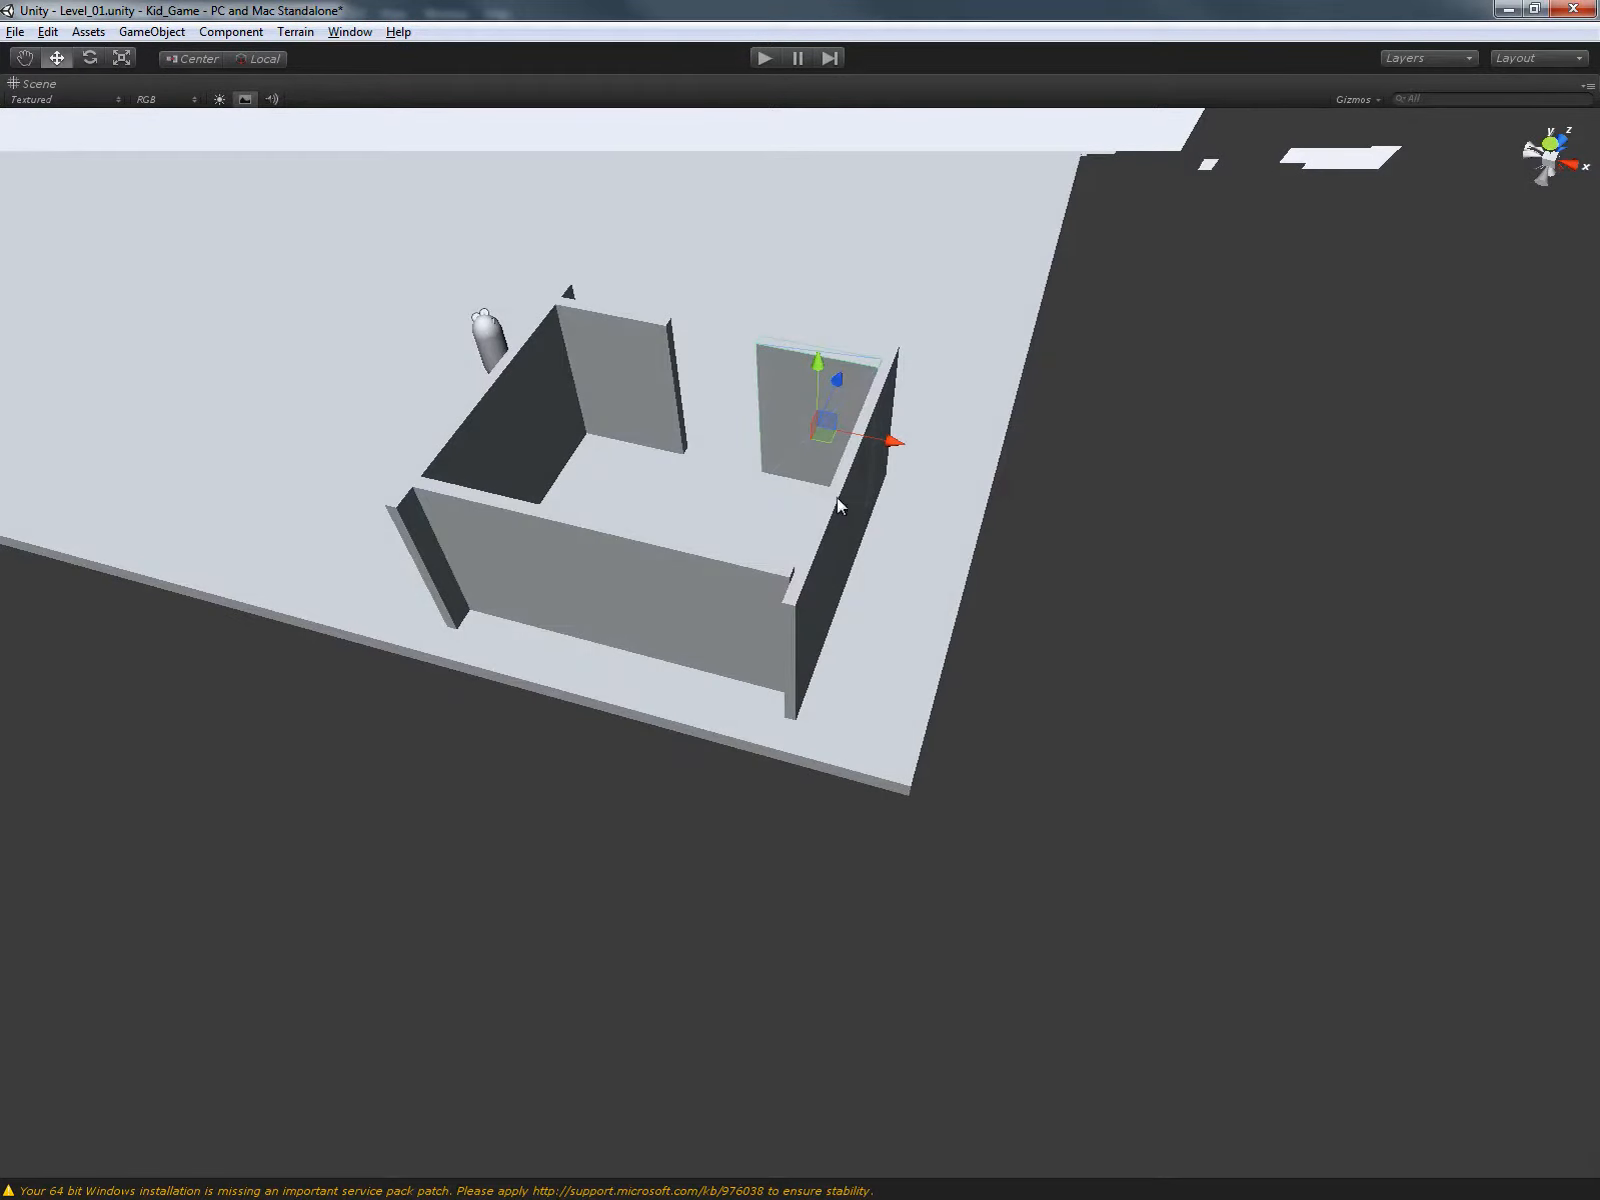
Fill the gap in the far wall with resized wall pieces above and below, leaving a rectangular window opening.
left_click_drag(887, 441, 784, 431)
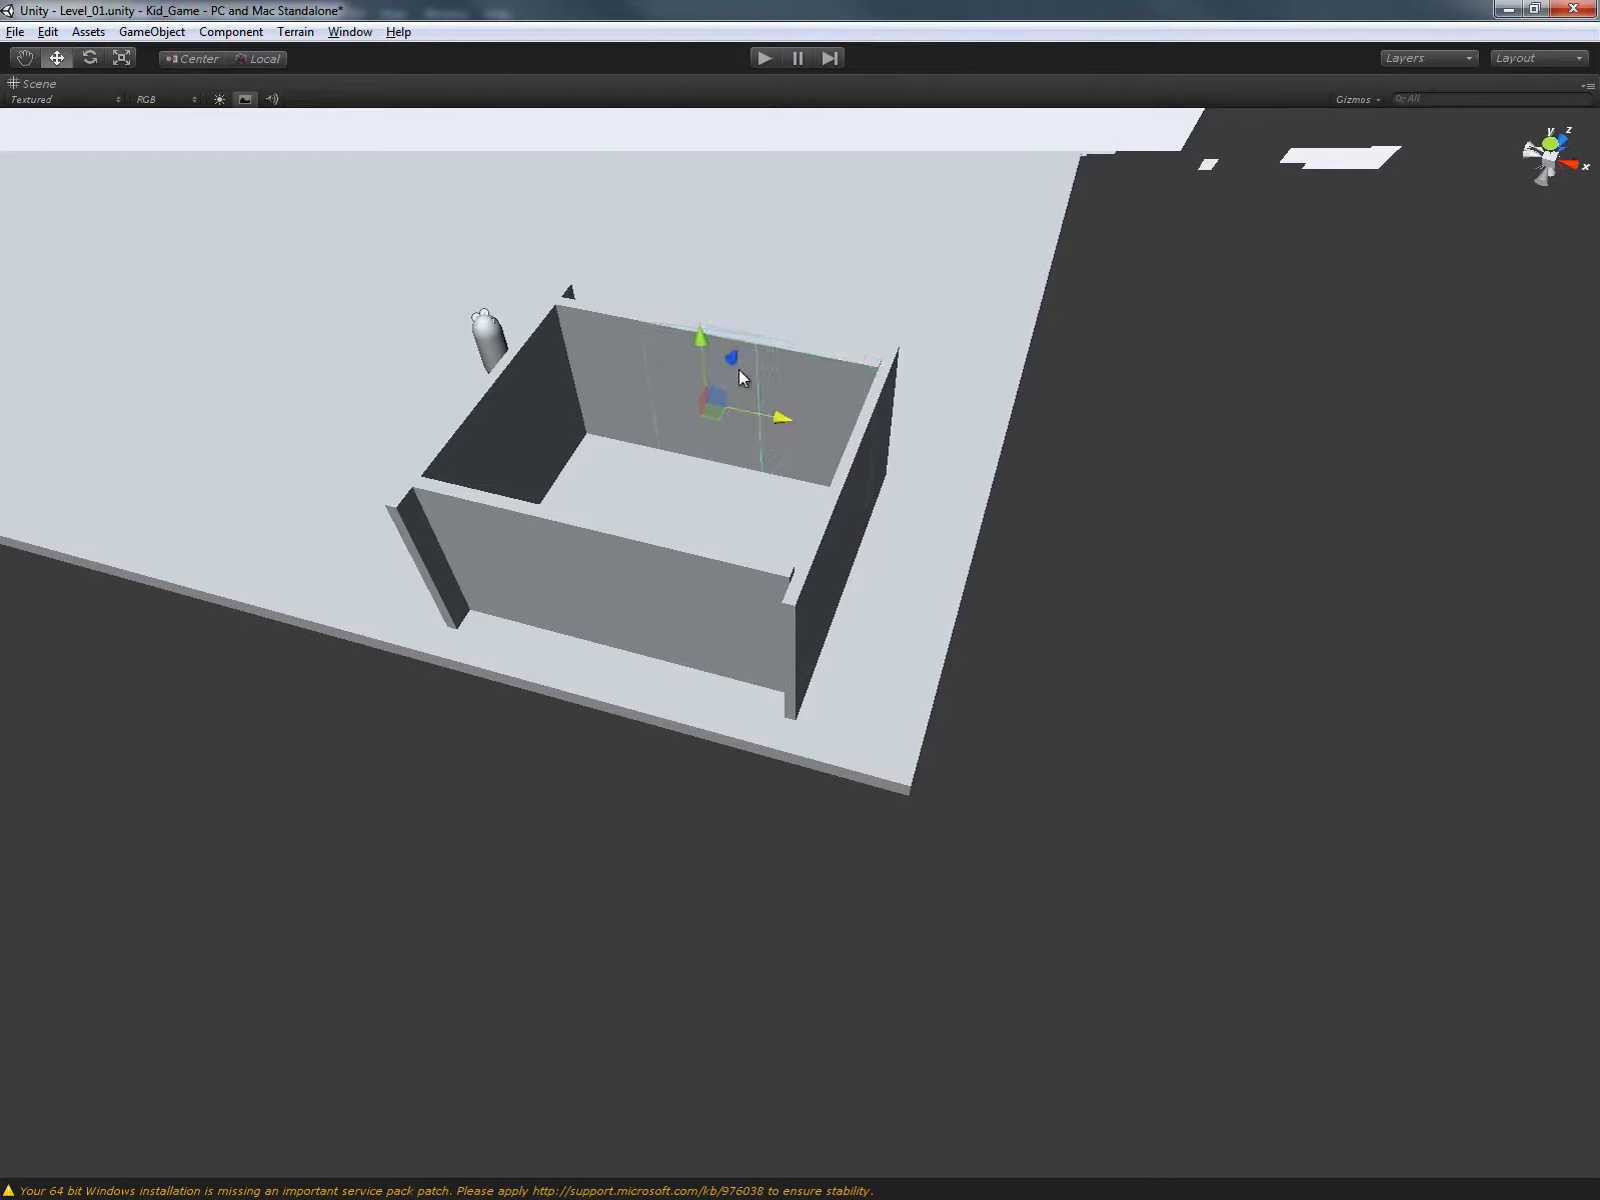
key("r")
mouse_move(702, 331)
left_mouse_down()
mouse_move(703, 385)
mouse_move(714, 293)
mouse_move(695, 287)
mouse_move(695, 302)
left_mouse_up()
key("w")
key("r")
Move the First Person Controller into the middle of the walled room.
left_click_drag(635, 362, 658, 538, "alt")
left_click(480, 385)
key("w")
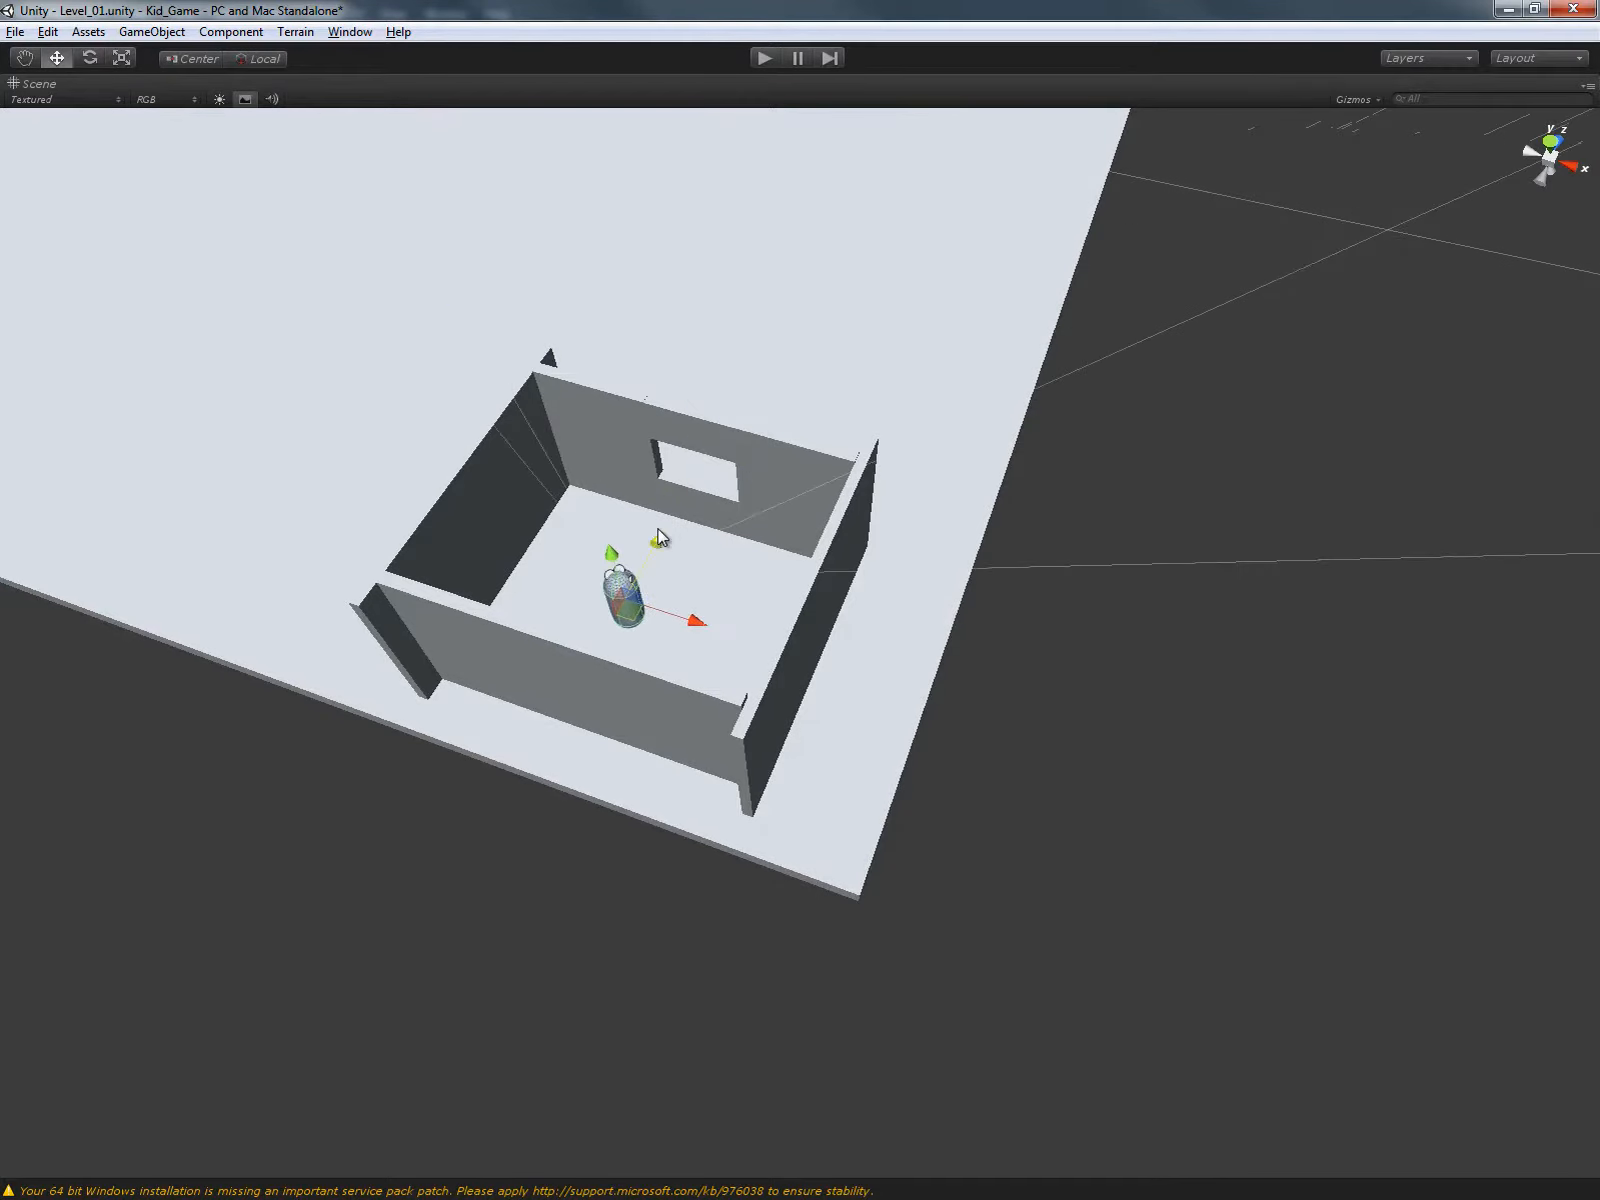
Move the near wall outward and shift both side walls along Z so the room's corners meet.
left_click(600, 712)
left_click_drag(614, 638, 585, 678)
left_click(775, 678)
left_click_drag(840, 575, 832, 603)
left_click(480, 550)
left_click_drag(525, 472, 510, 490)
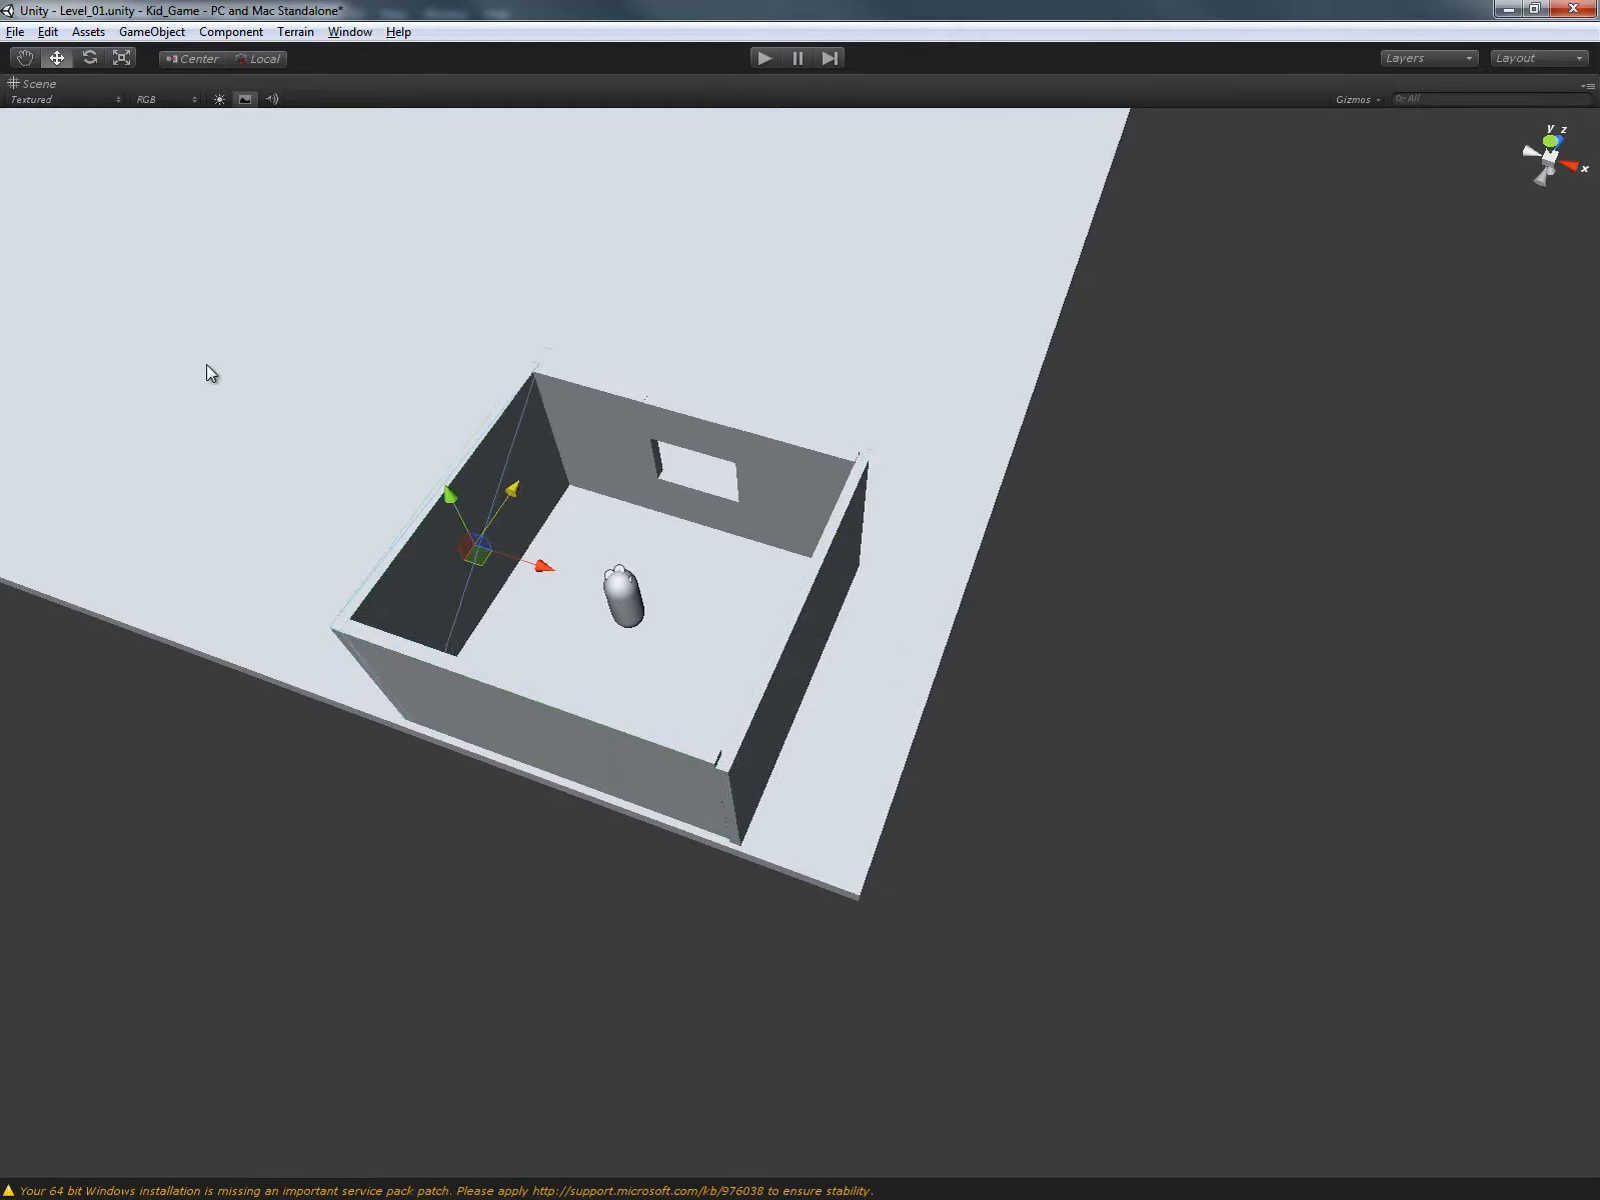
Restore the Scene view from full size to the regular layout and briefly test-run the level.
double_click(114, 79)
left_click_drag(370, 331, 670, 139, "alt")
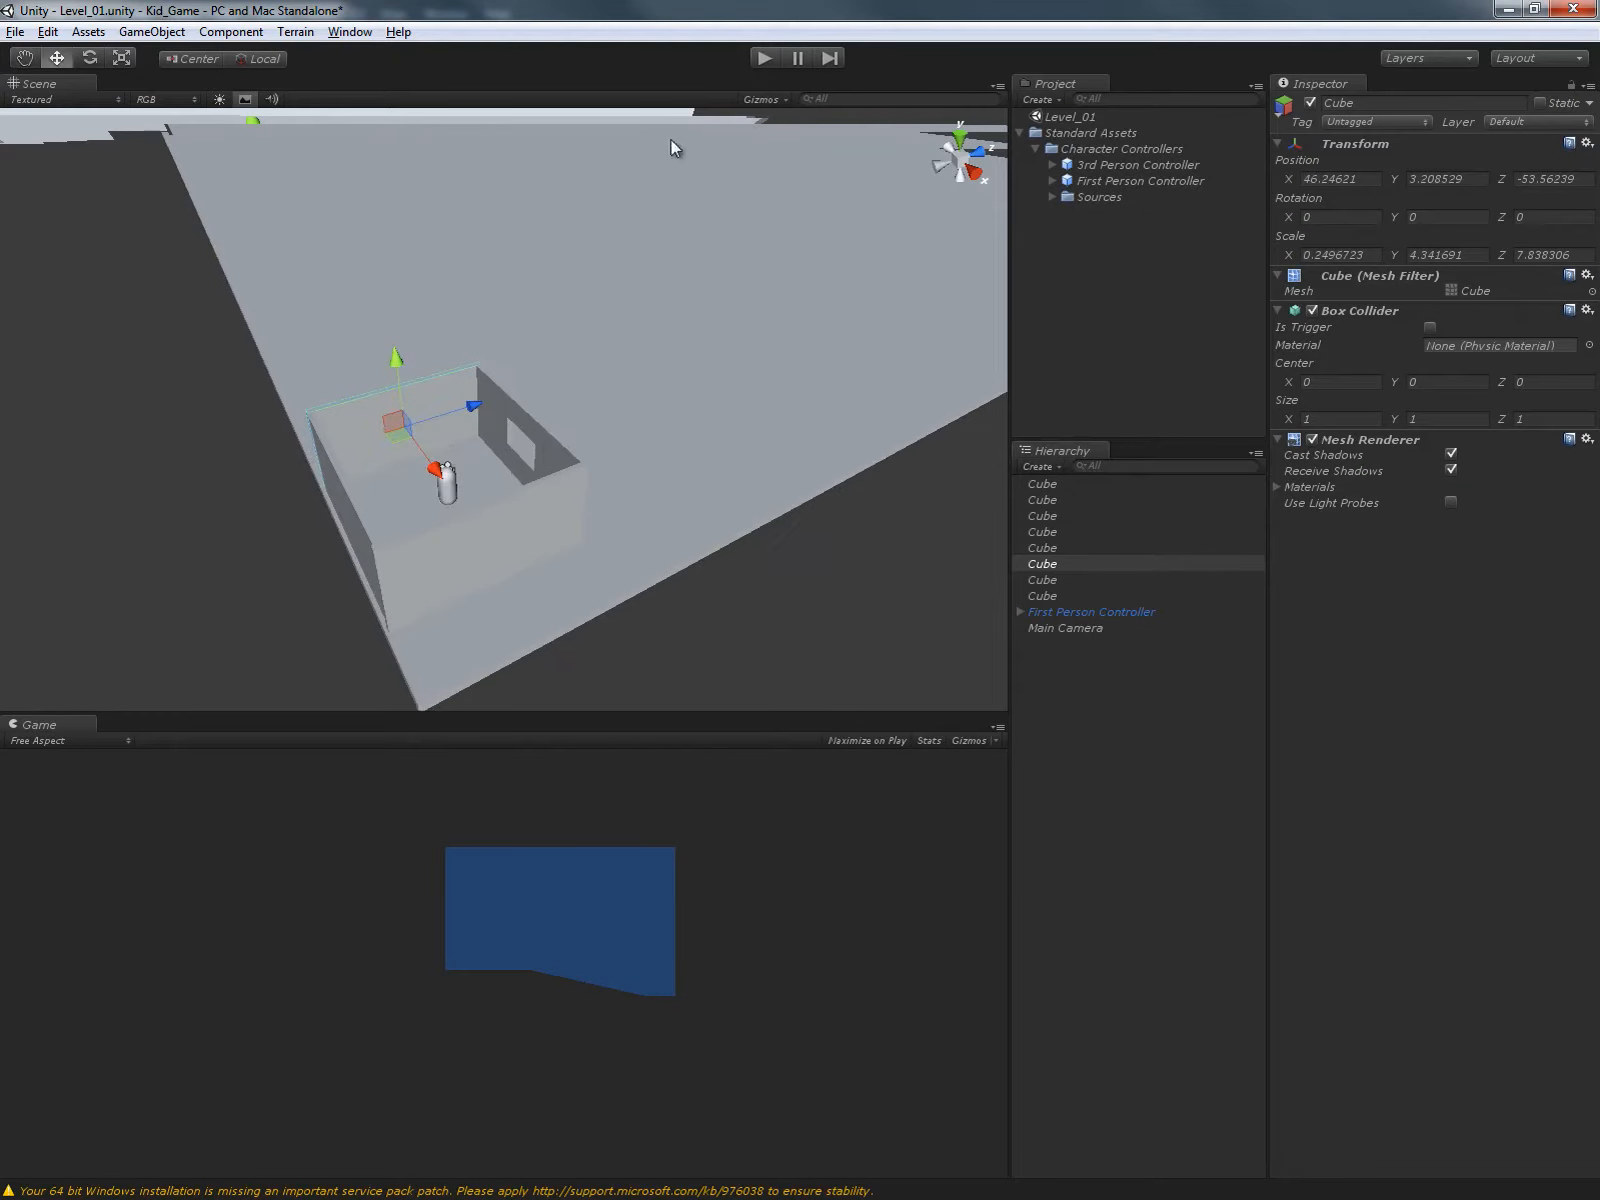
left_click(775, 59)
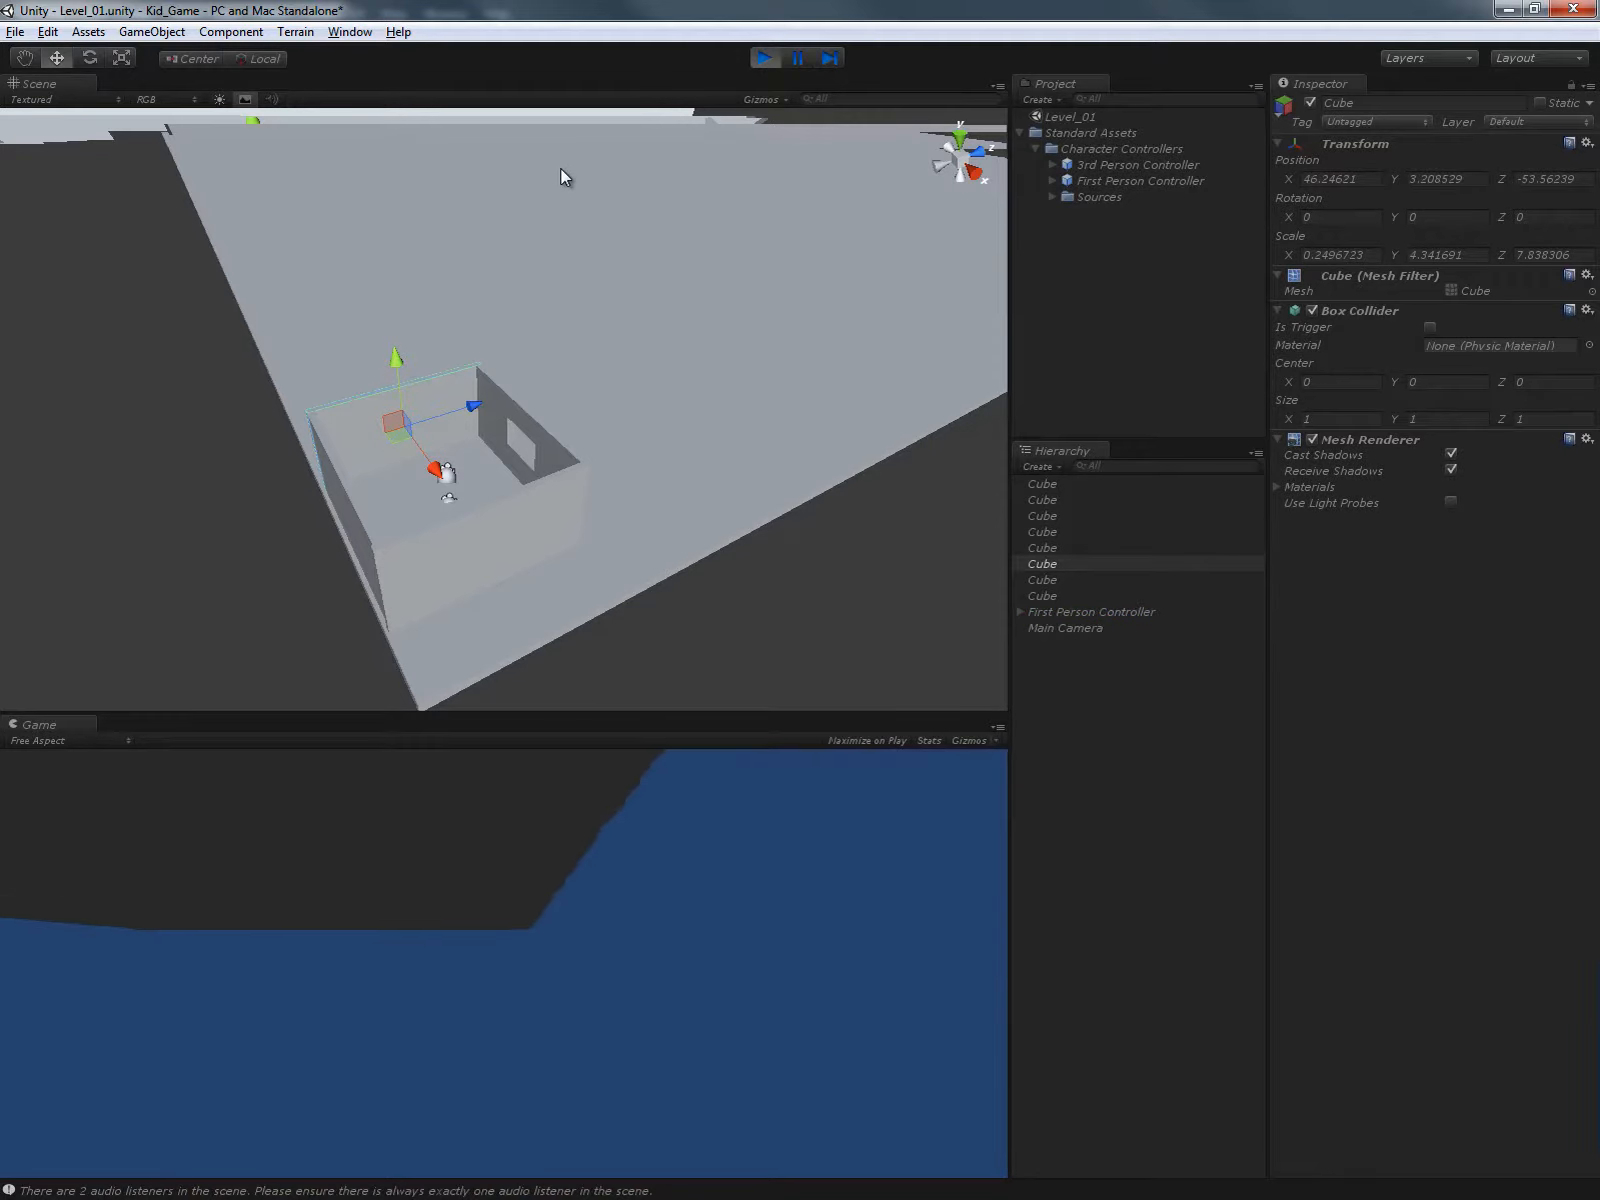
left_click(764, 58)
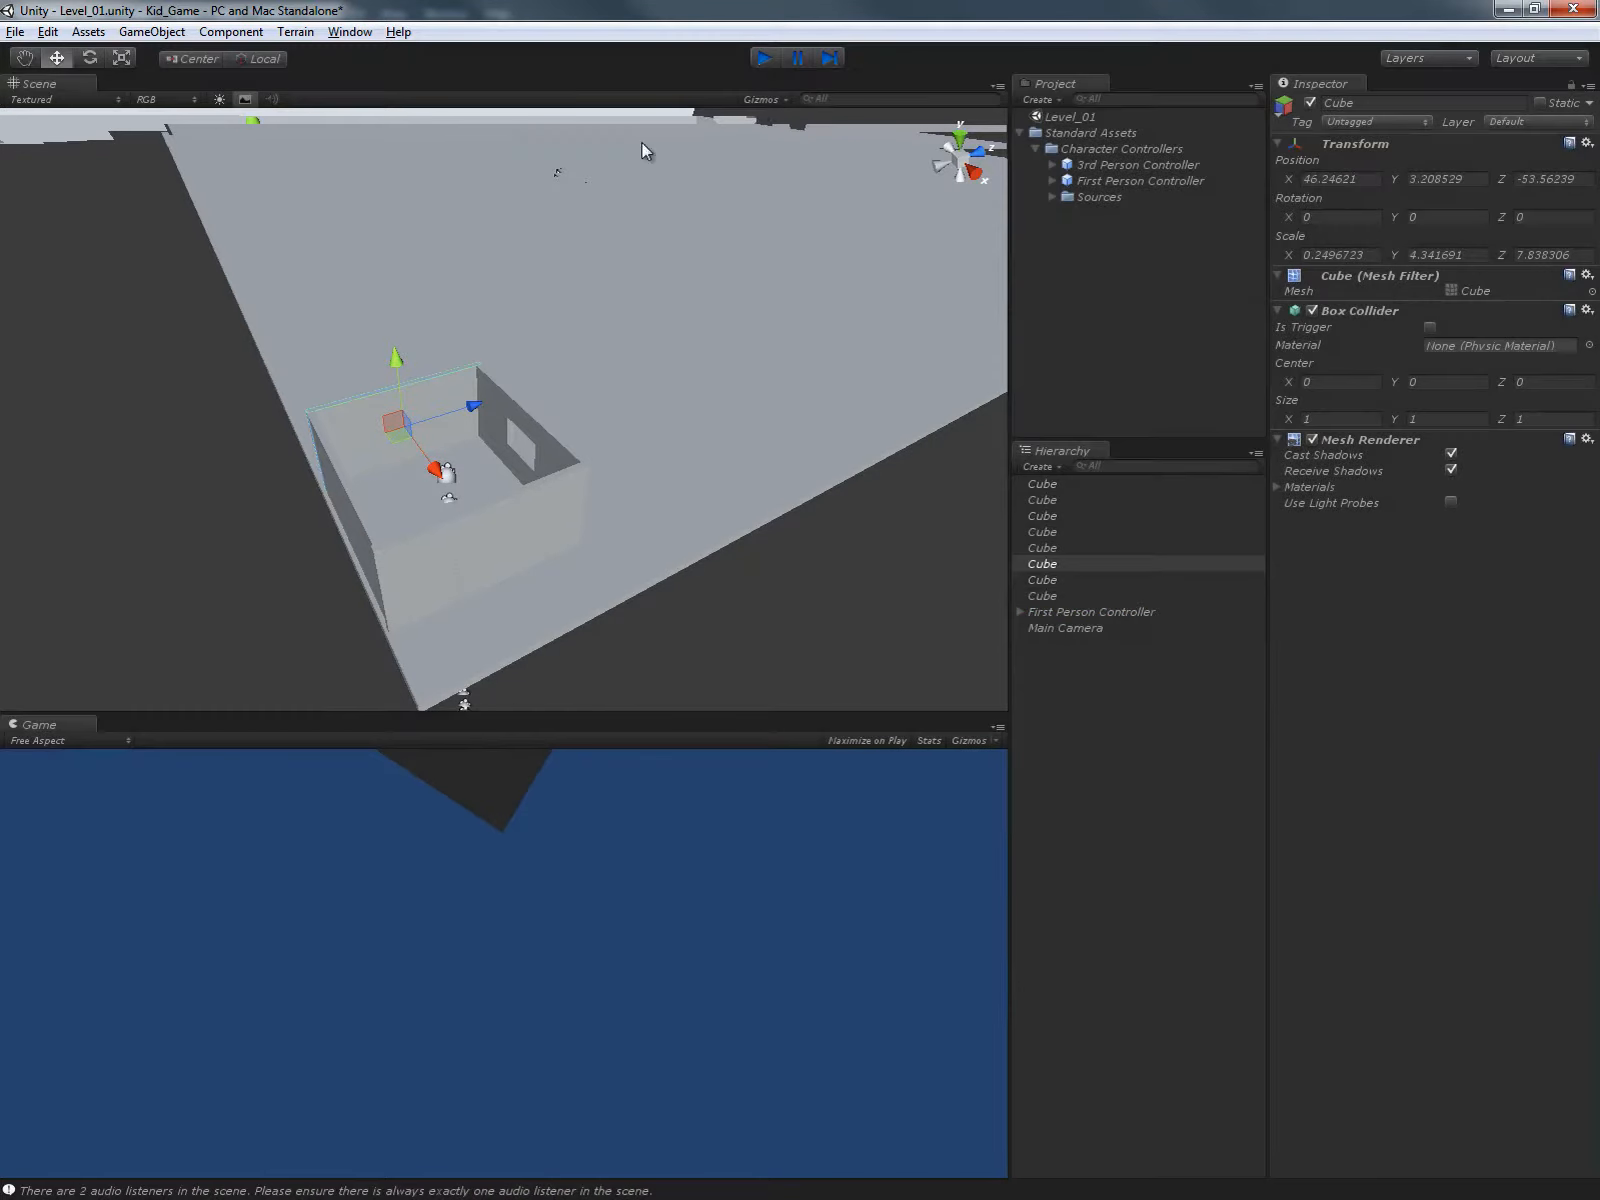
Raise the First Person Controller above the floor to about Y 3.8 and test-run the level again.
left_click(424, 510)
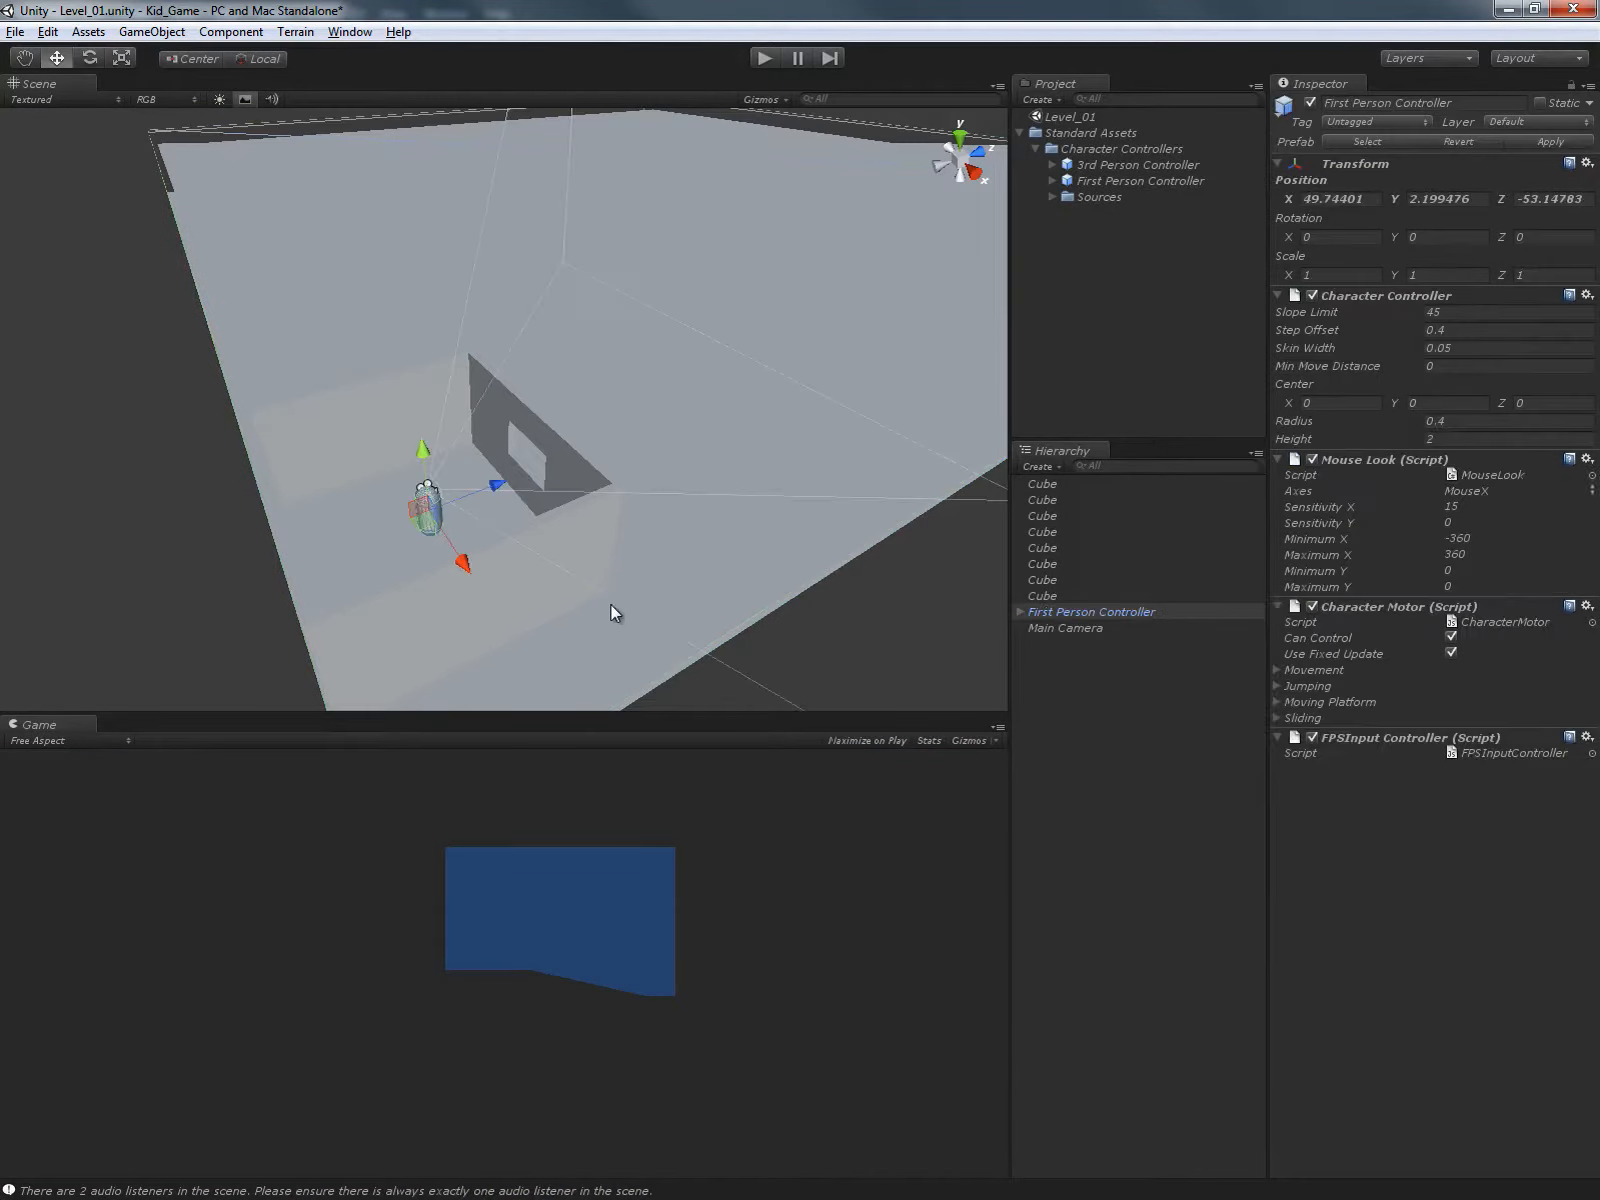
left_click_drag(421, 452, 670, 186)
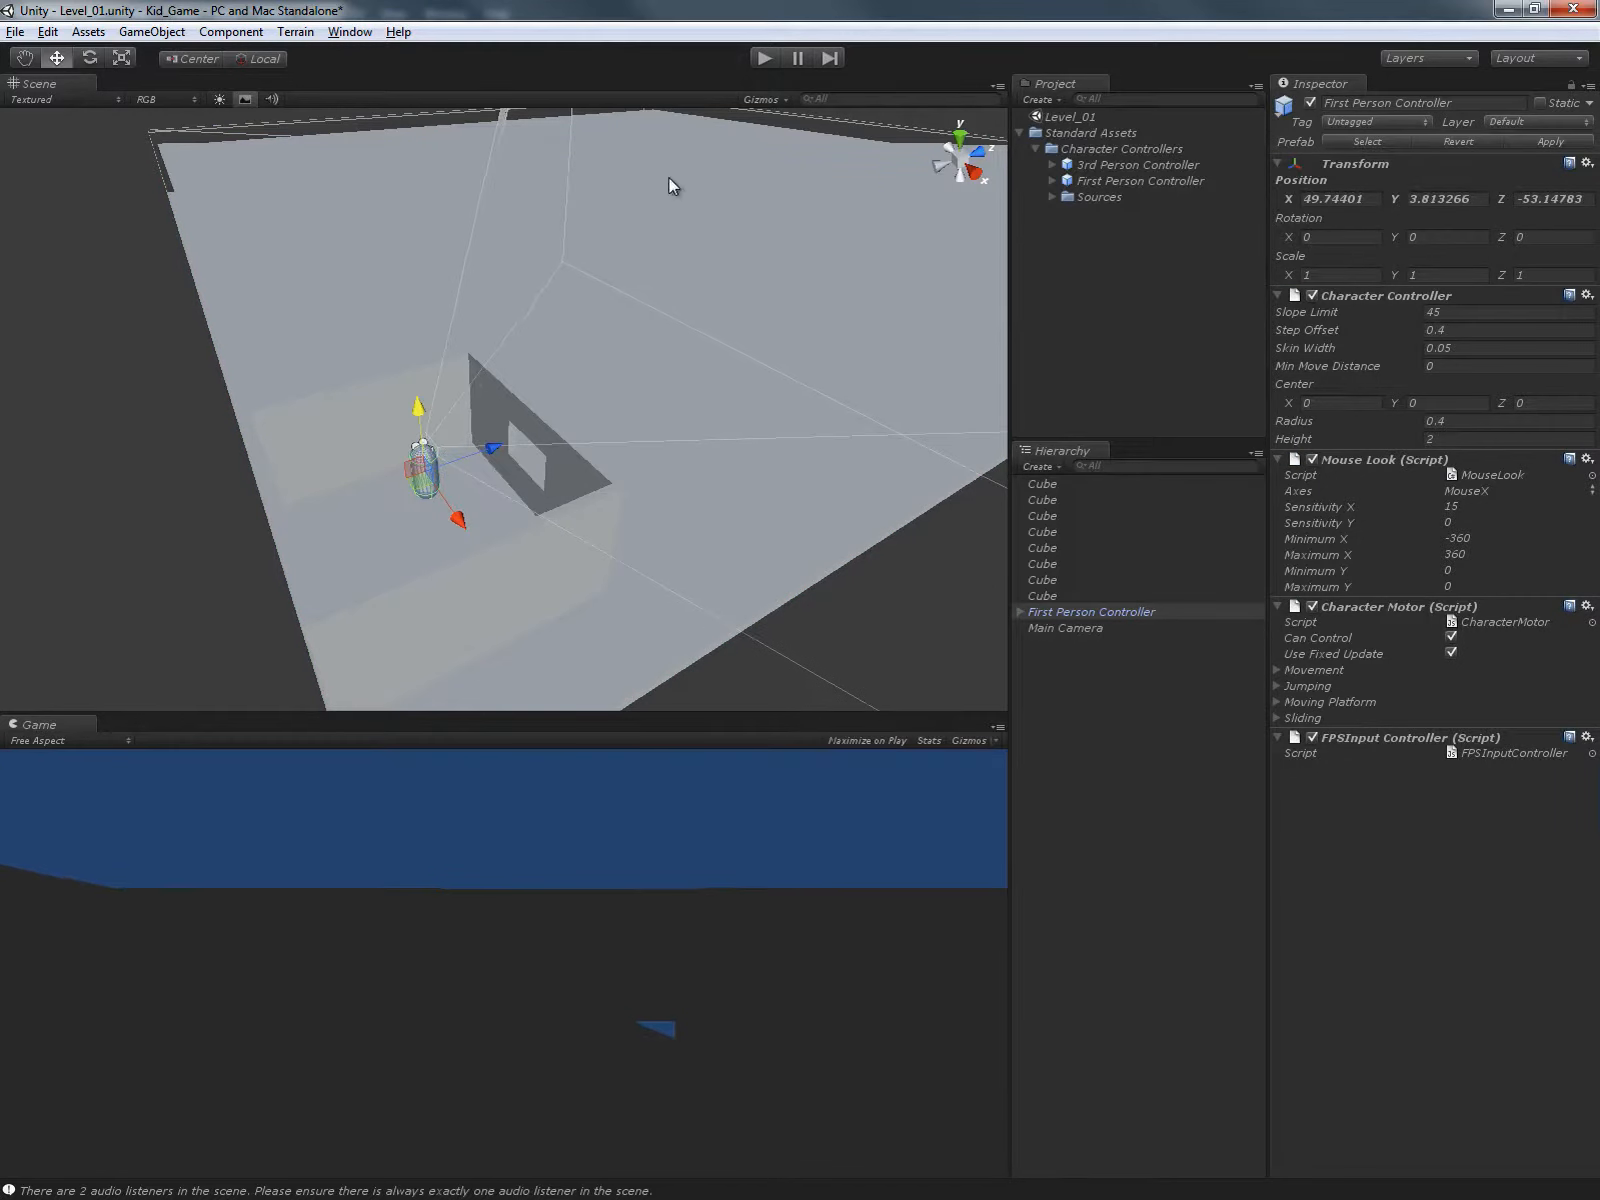
left_click(775, 57)
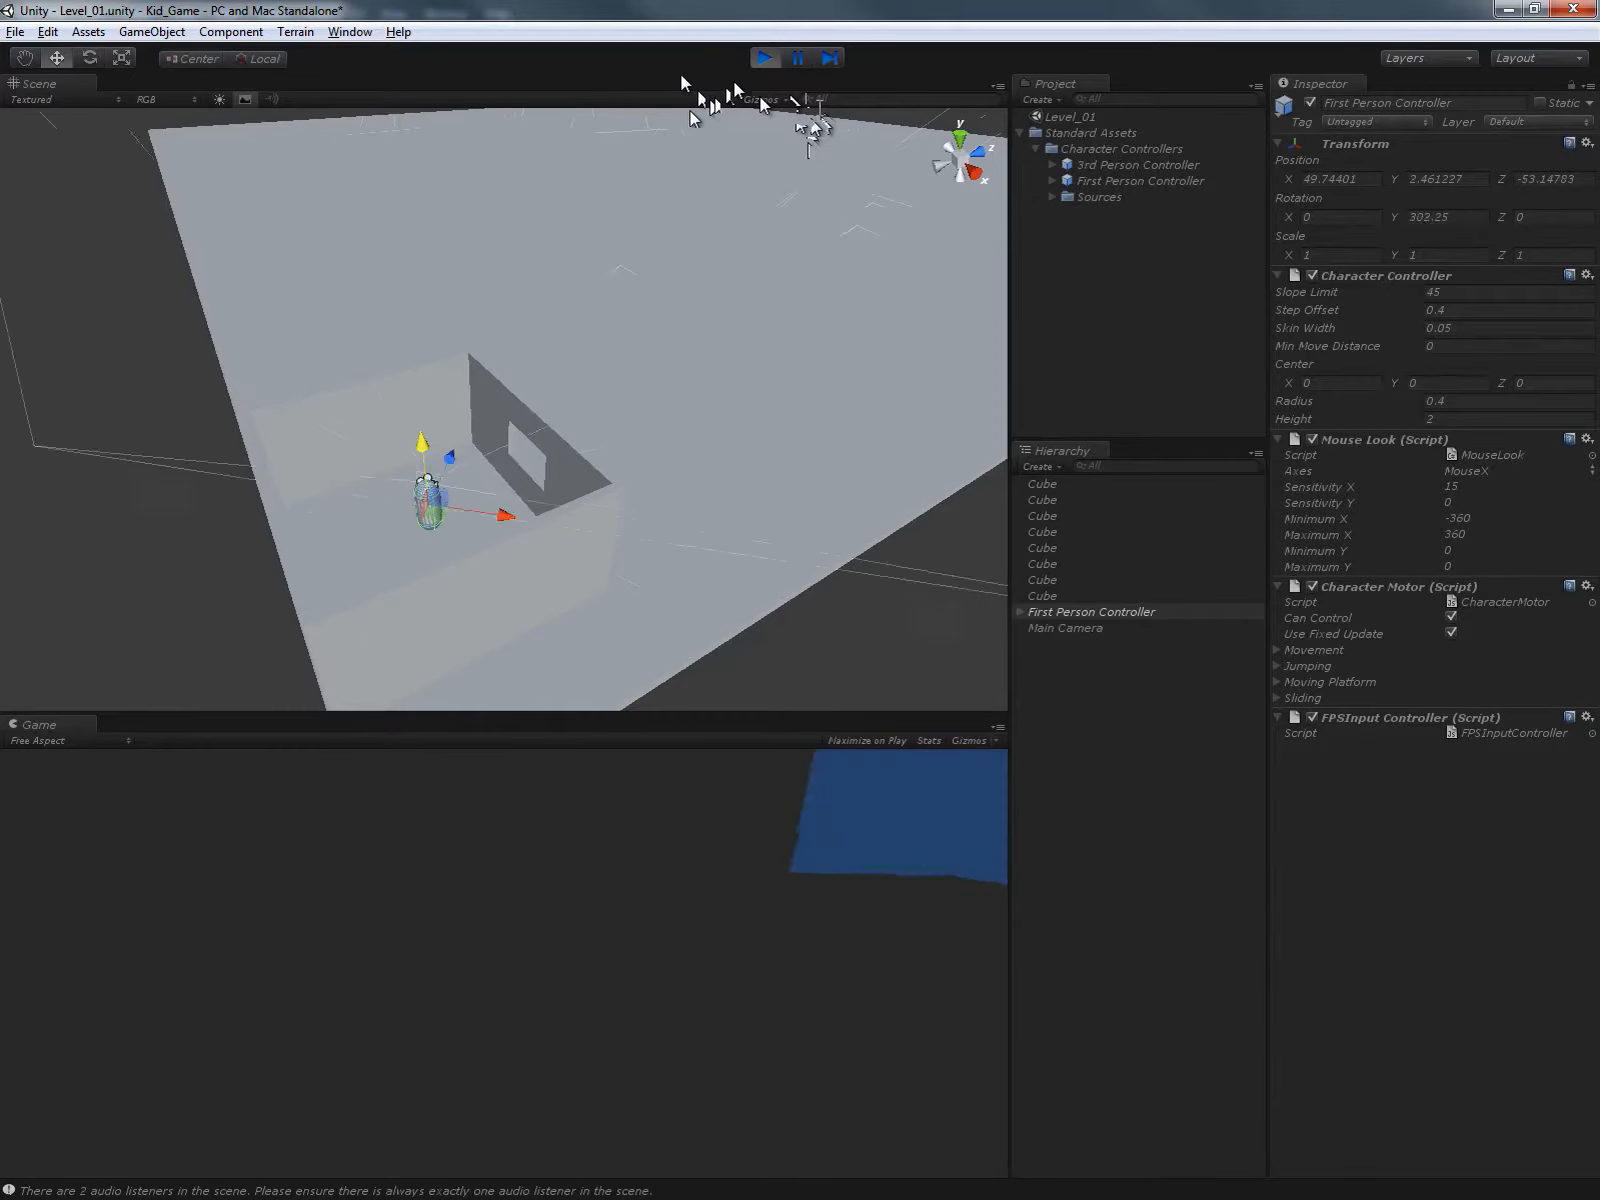
left_click(759, 64)
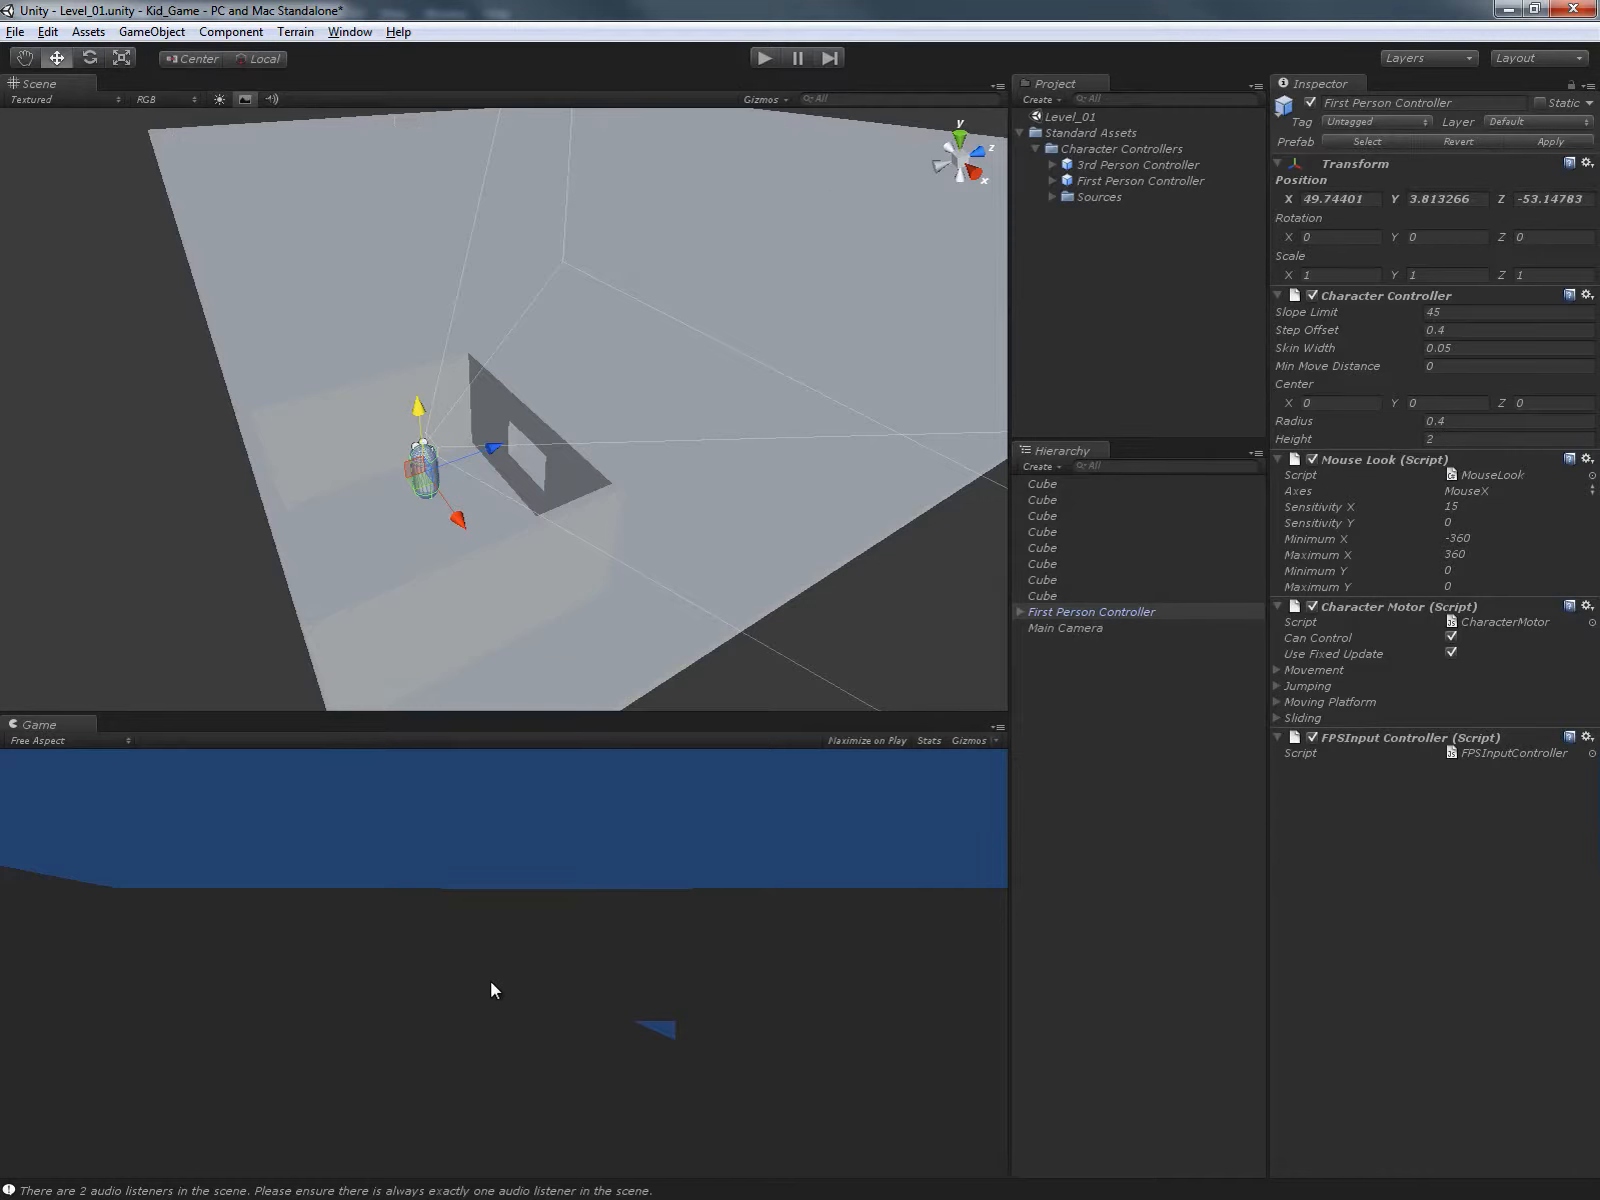
Add a directional light to the scene and shift it upward from its starting place.
left_click(155, 31)
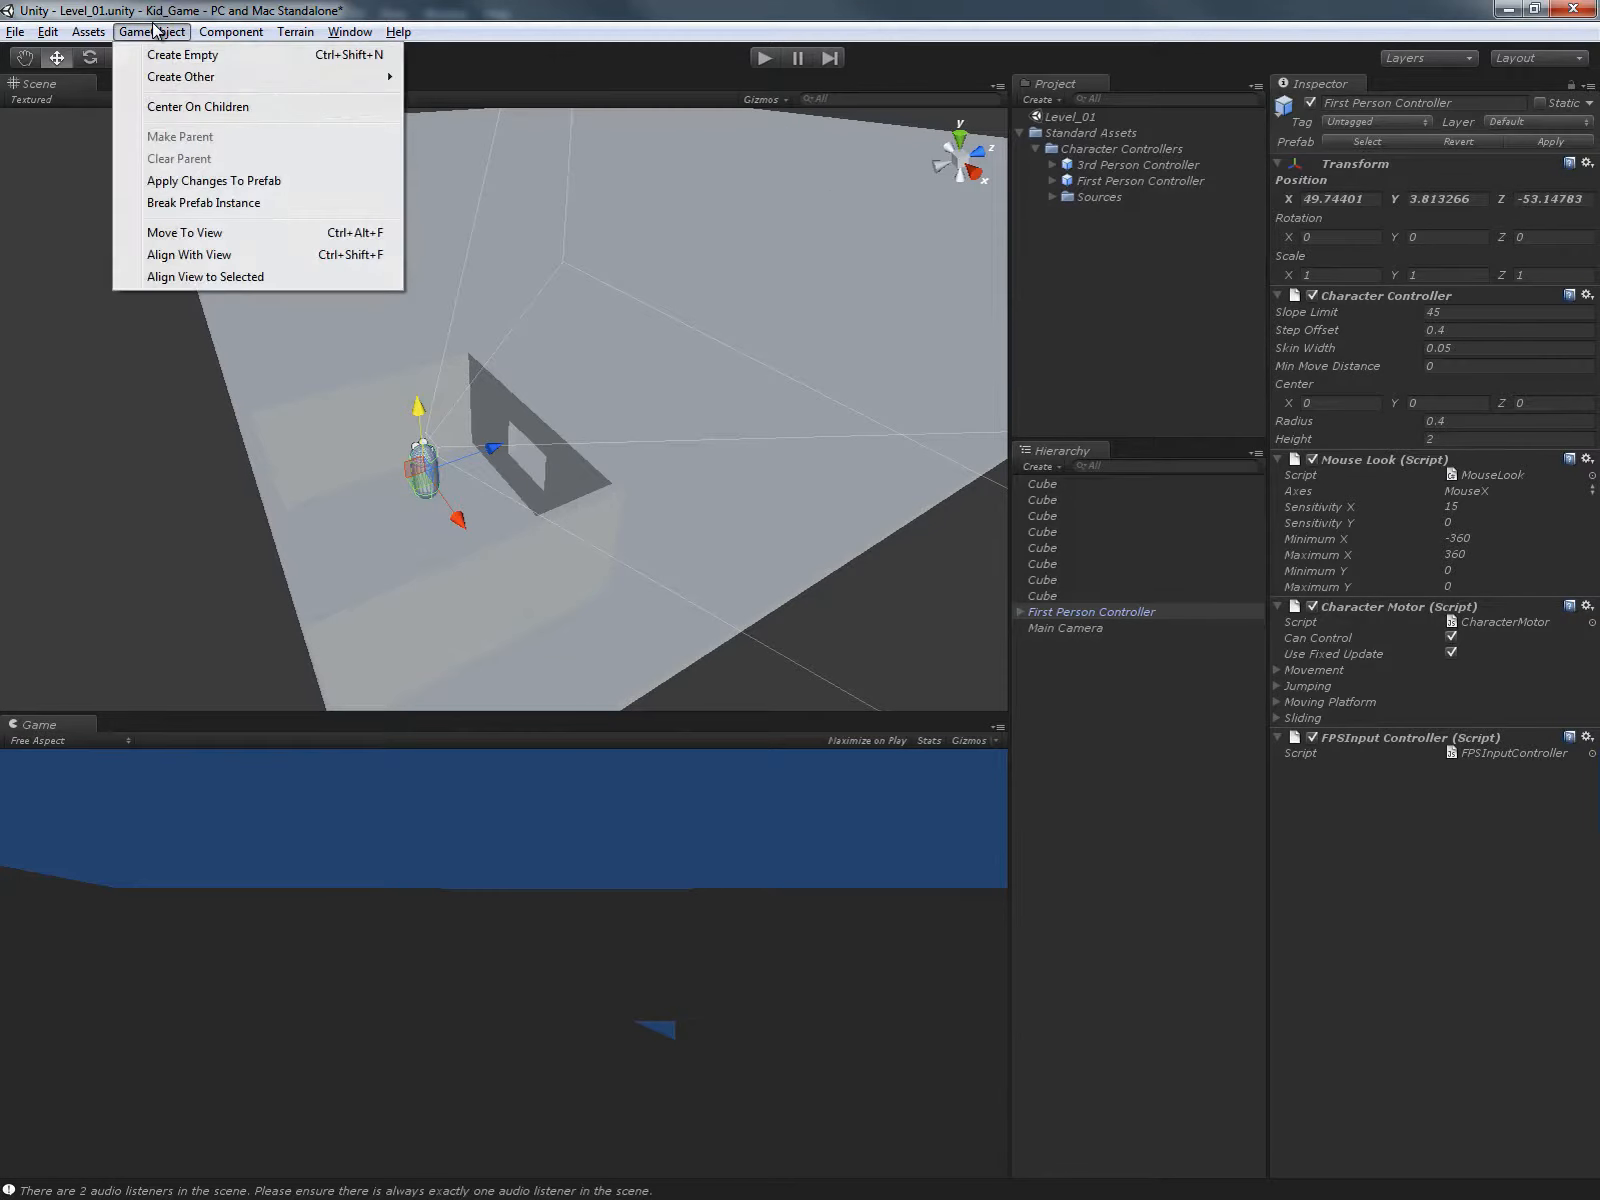
mouse_move(167, 84)
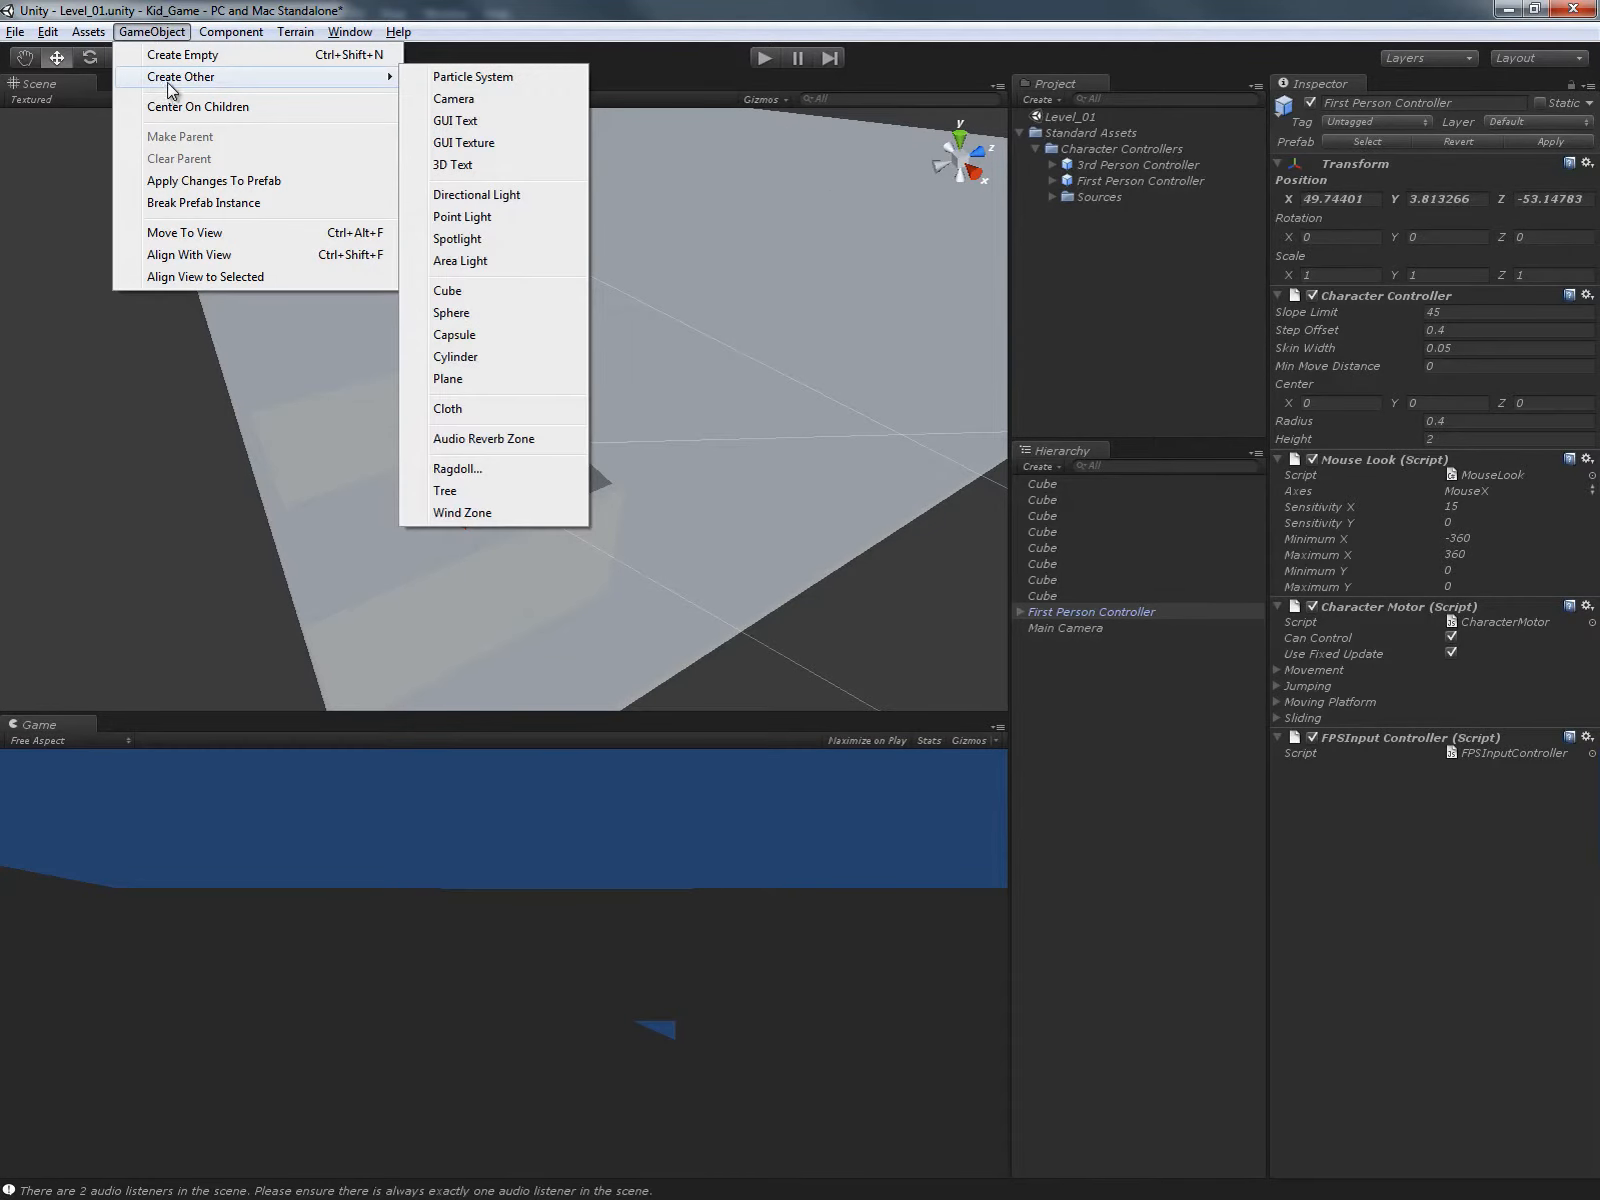
left_click(512, 196)
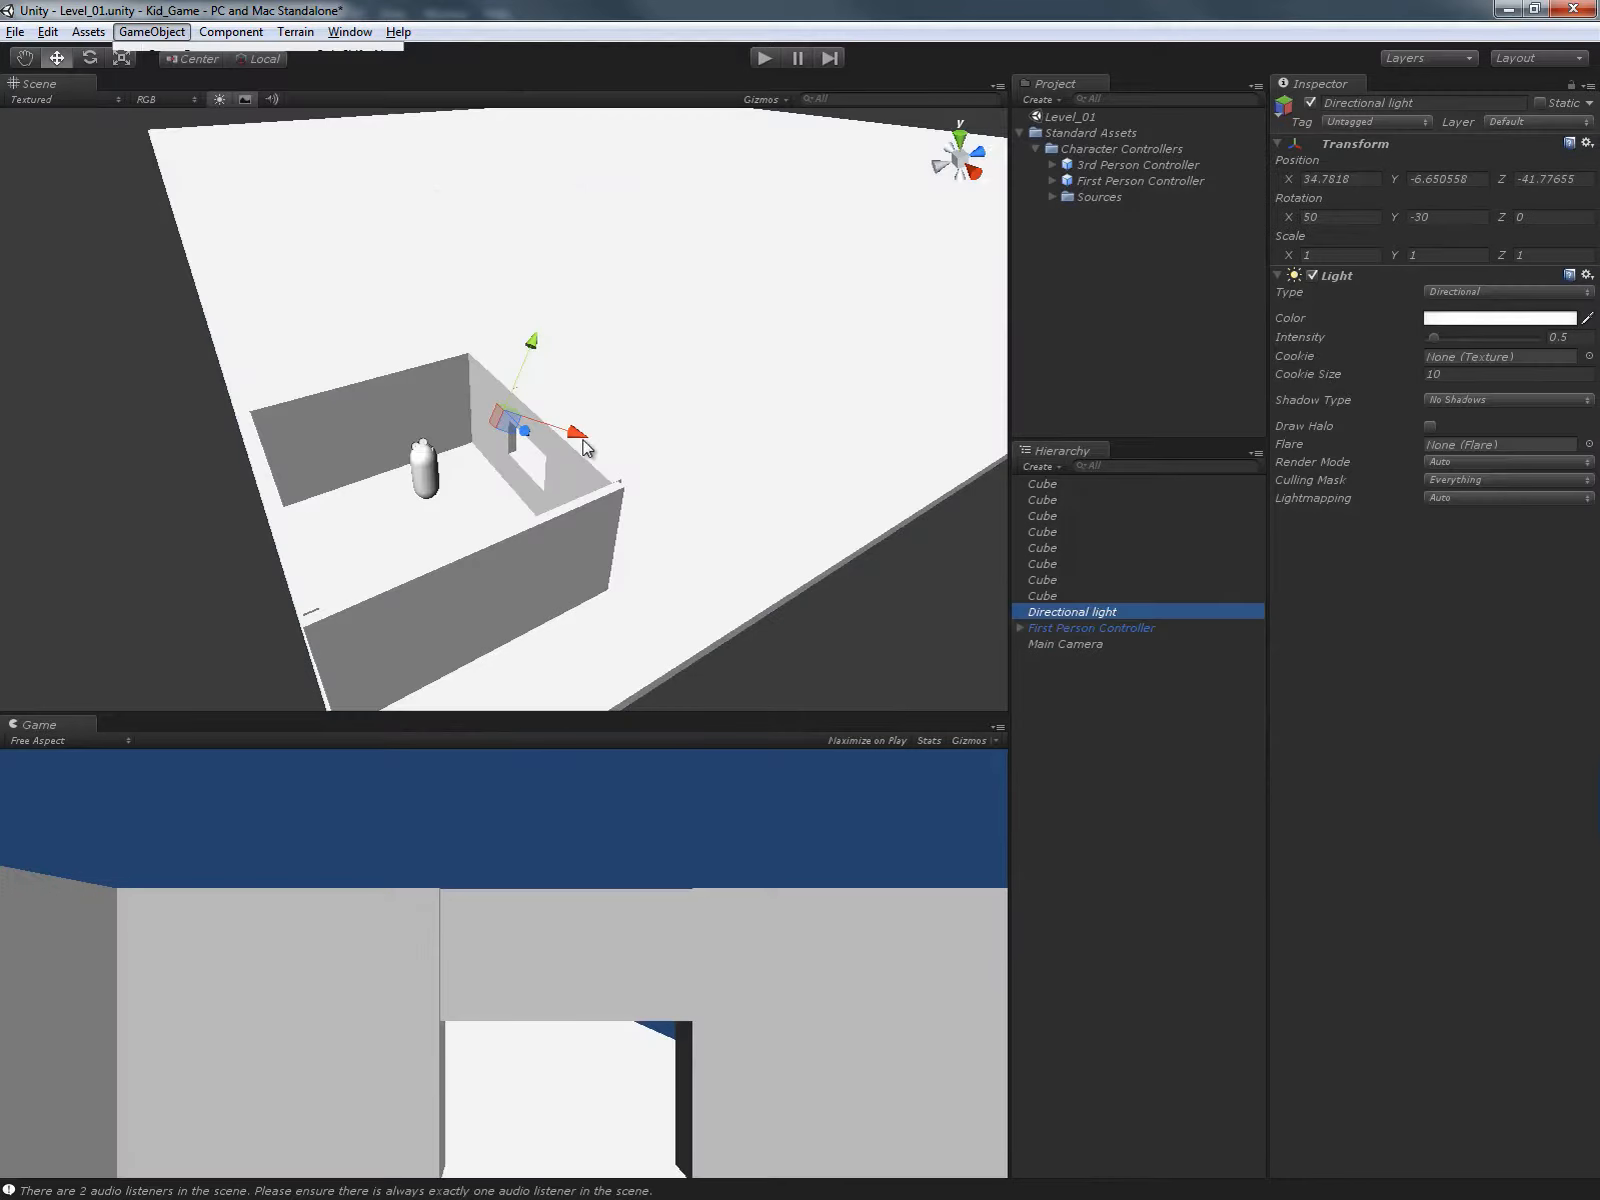
left_click_drag(541, 379, 432, 168)
Set the transform handles to Pivot and Global, and move the directional light above the room to about X 54.3, Y 9.1, Z -57.0.
left_click(192, 59)
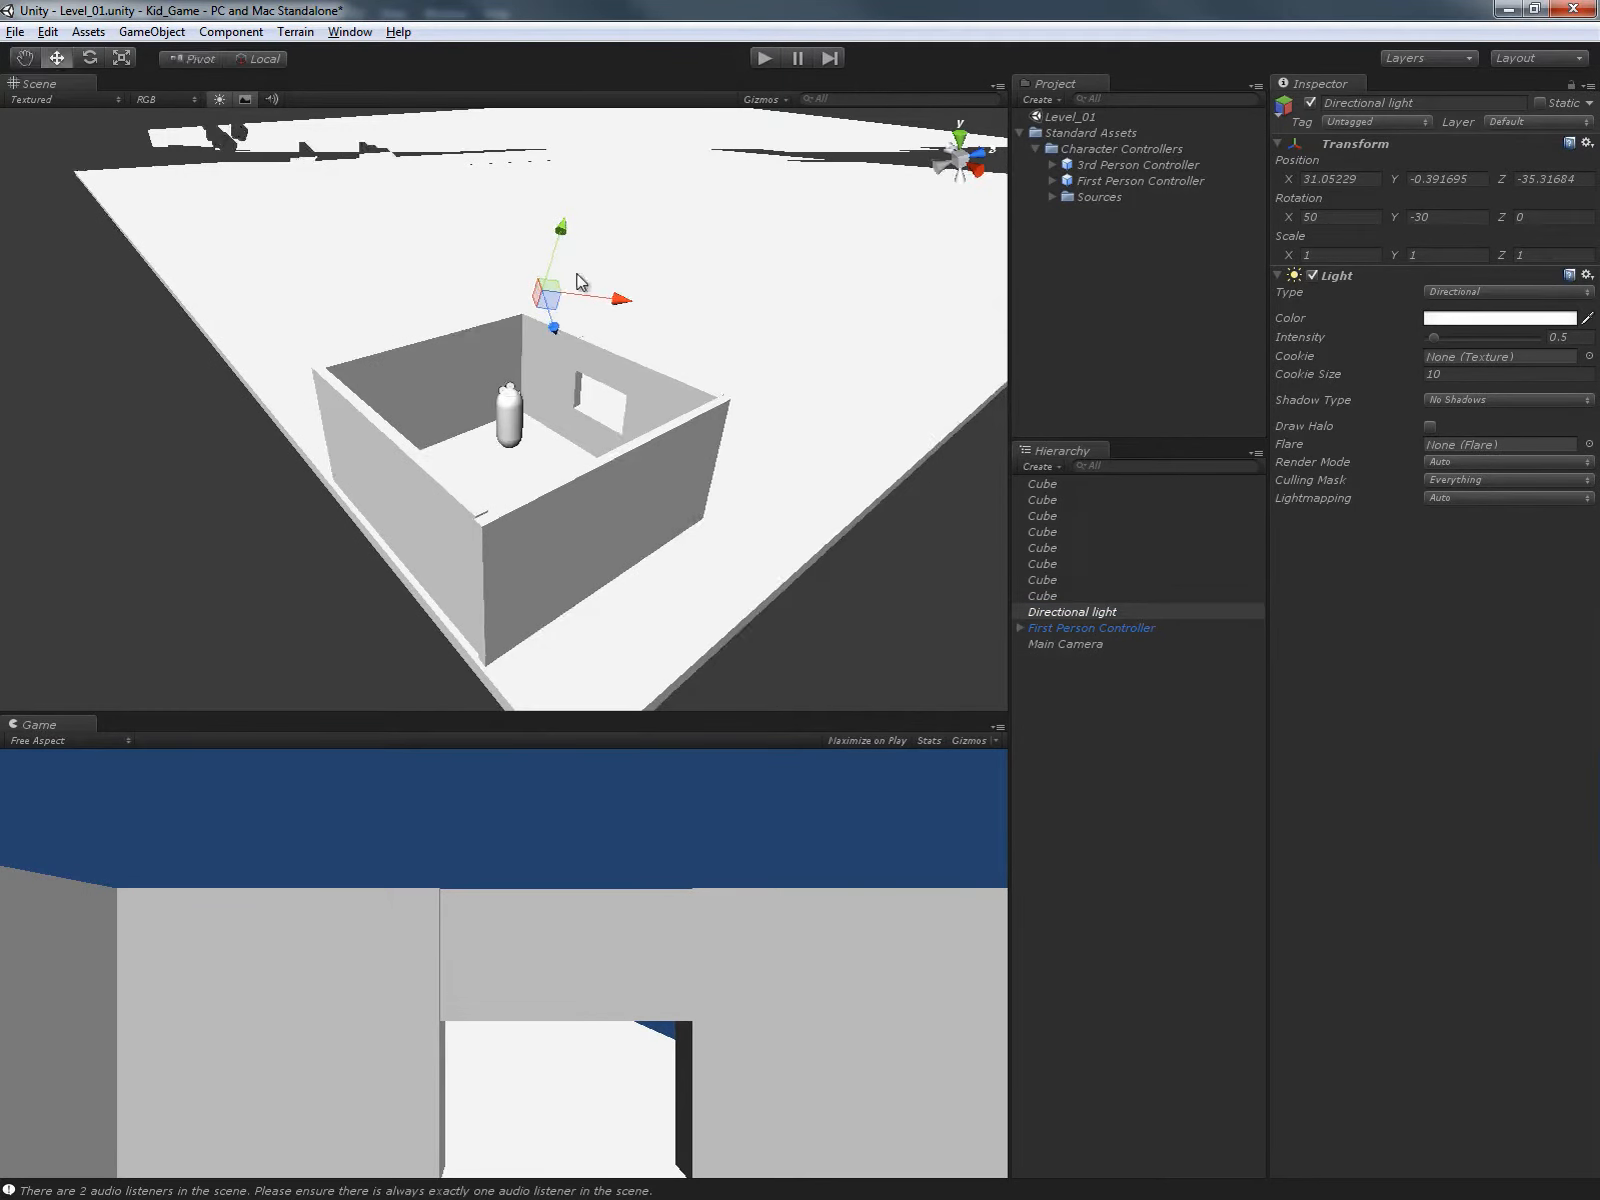
left_click(245, 59)
left_click_drag(539, 210, 229, 217)
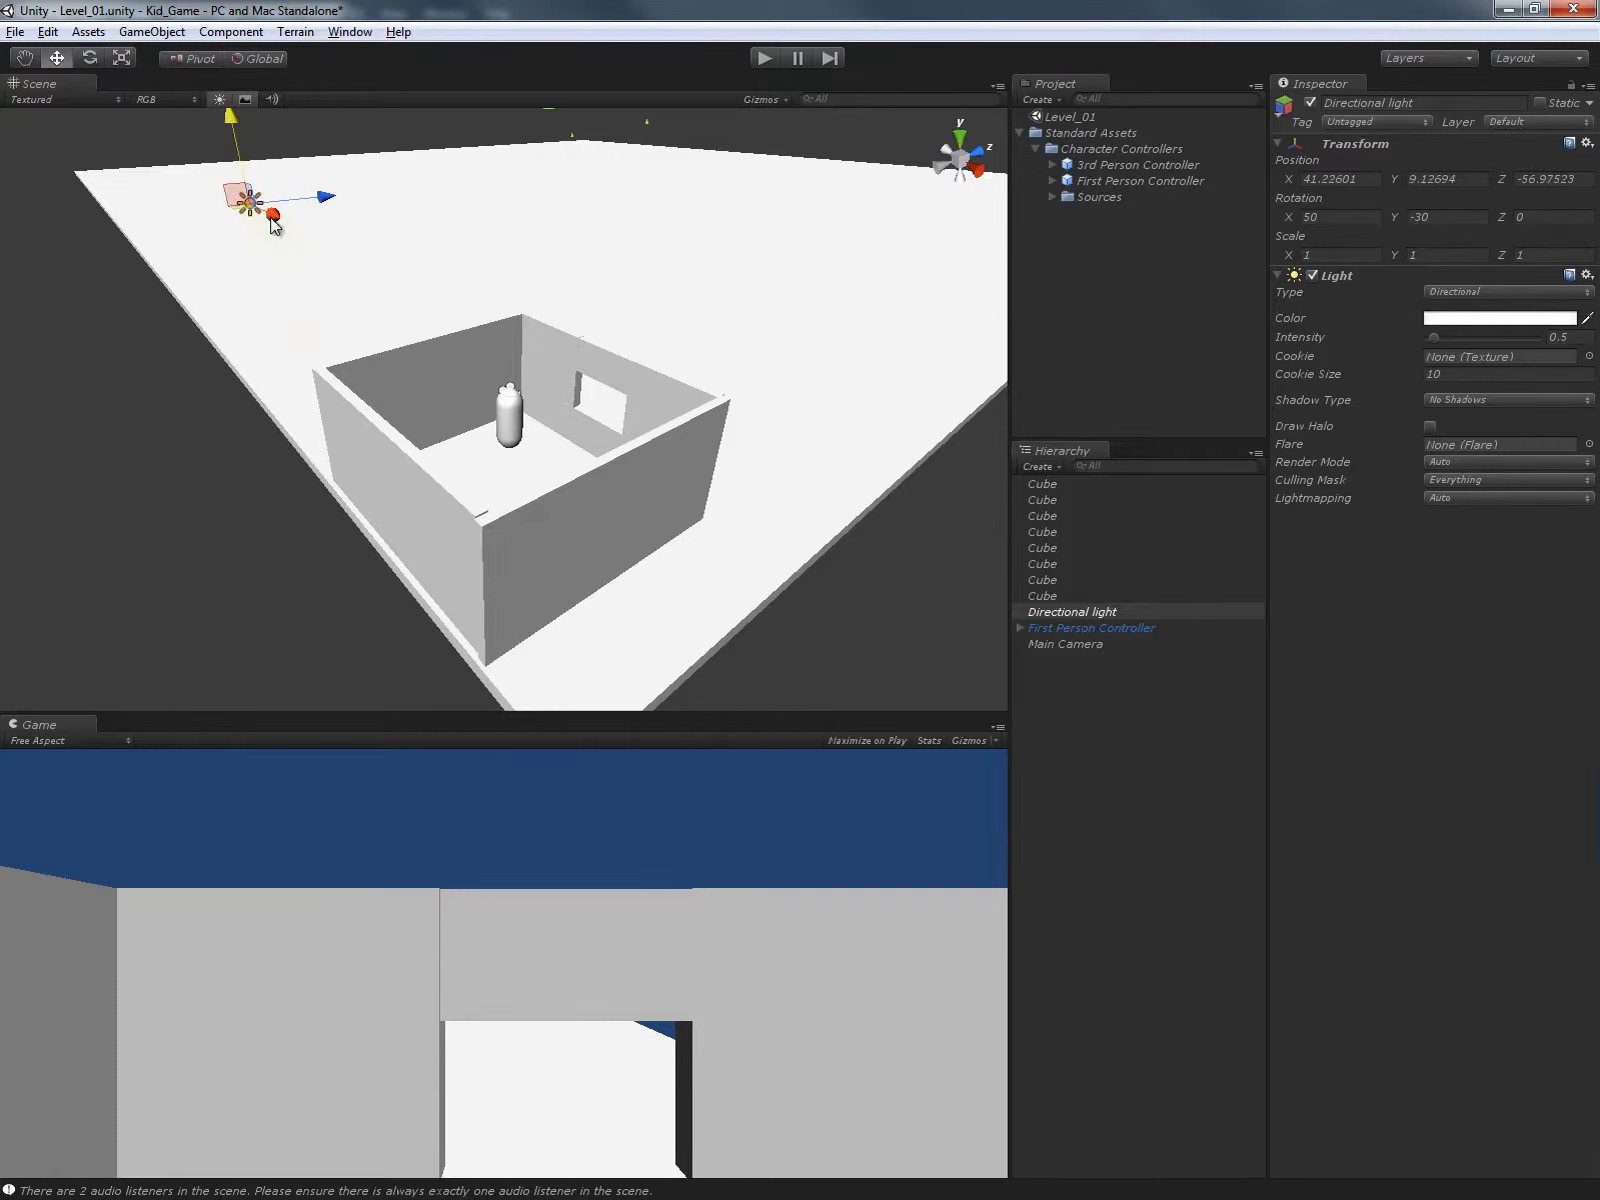
left_click_drag(271, 219, 384, 310)
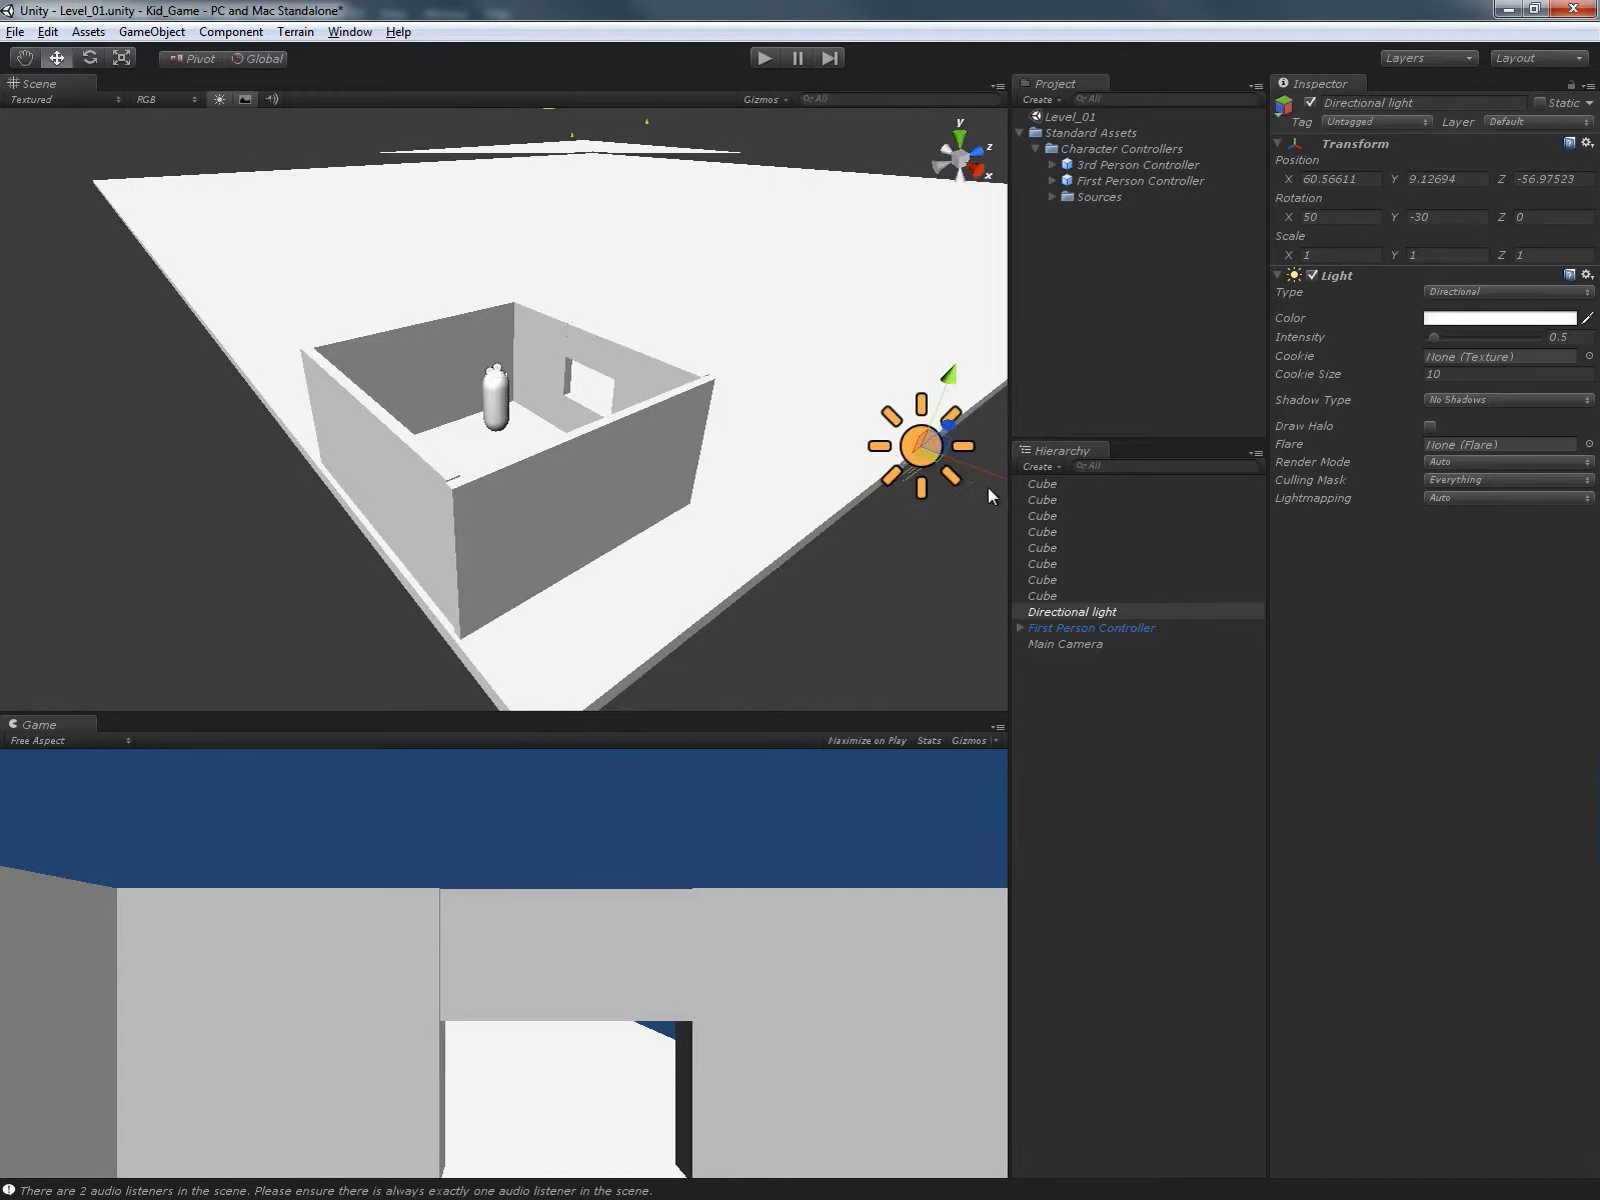
left_click_drag(988, 481, 188, 204)
left_click_drag(440, 254, 300, 332, "alt")
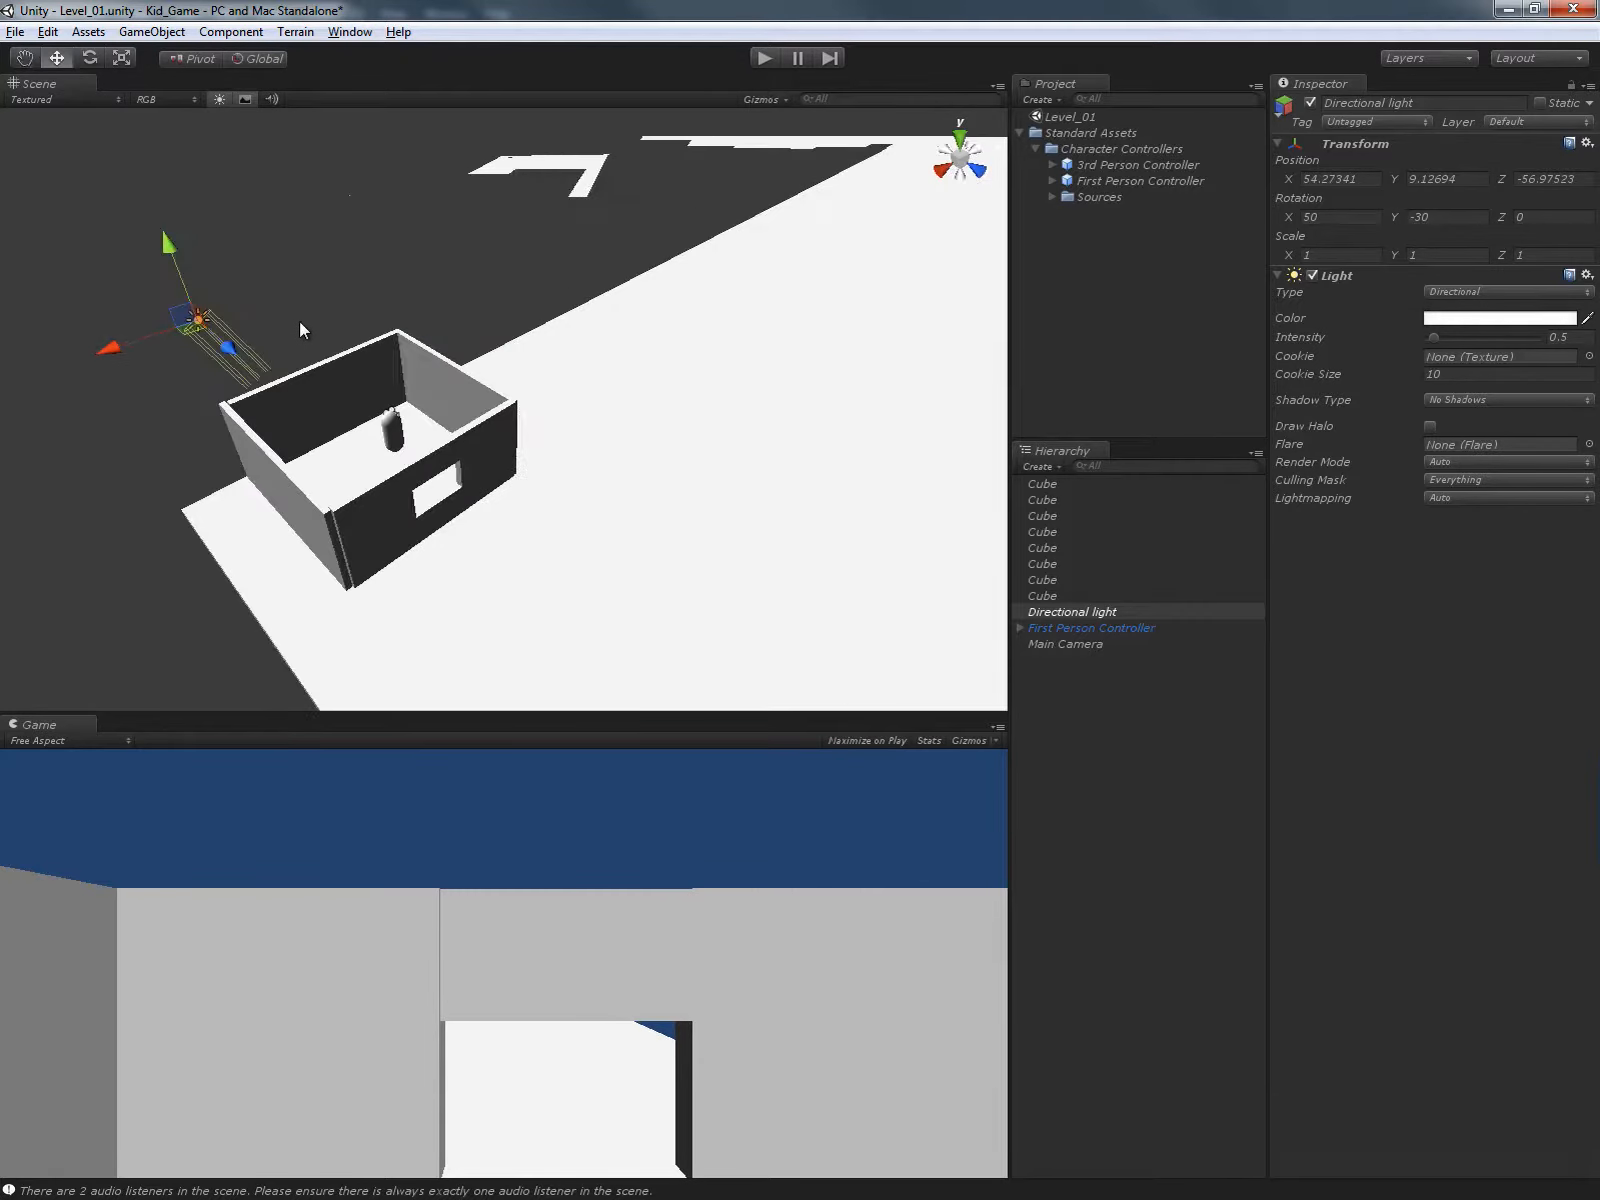
Rotate the directional light to about X 42, Y 8.5, Z 2.1 and set its shadow type to Soft Shadows.
key("e")
left_click_drag(208, 359, 183, 280)
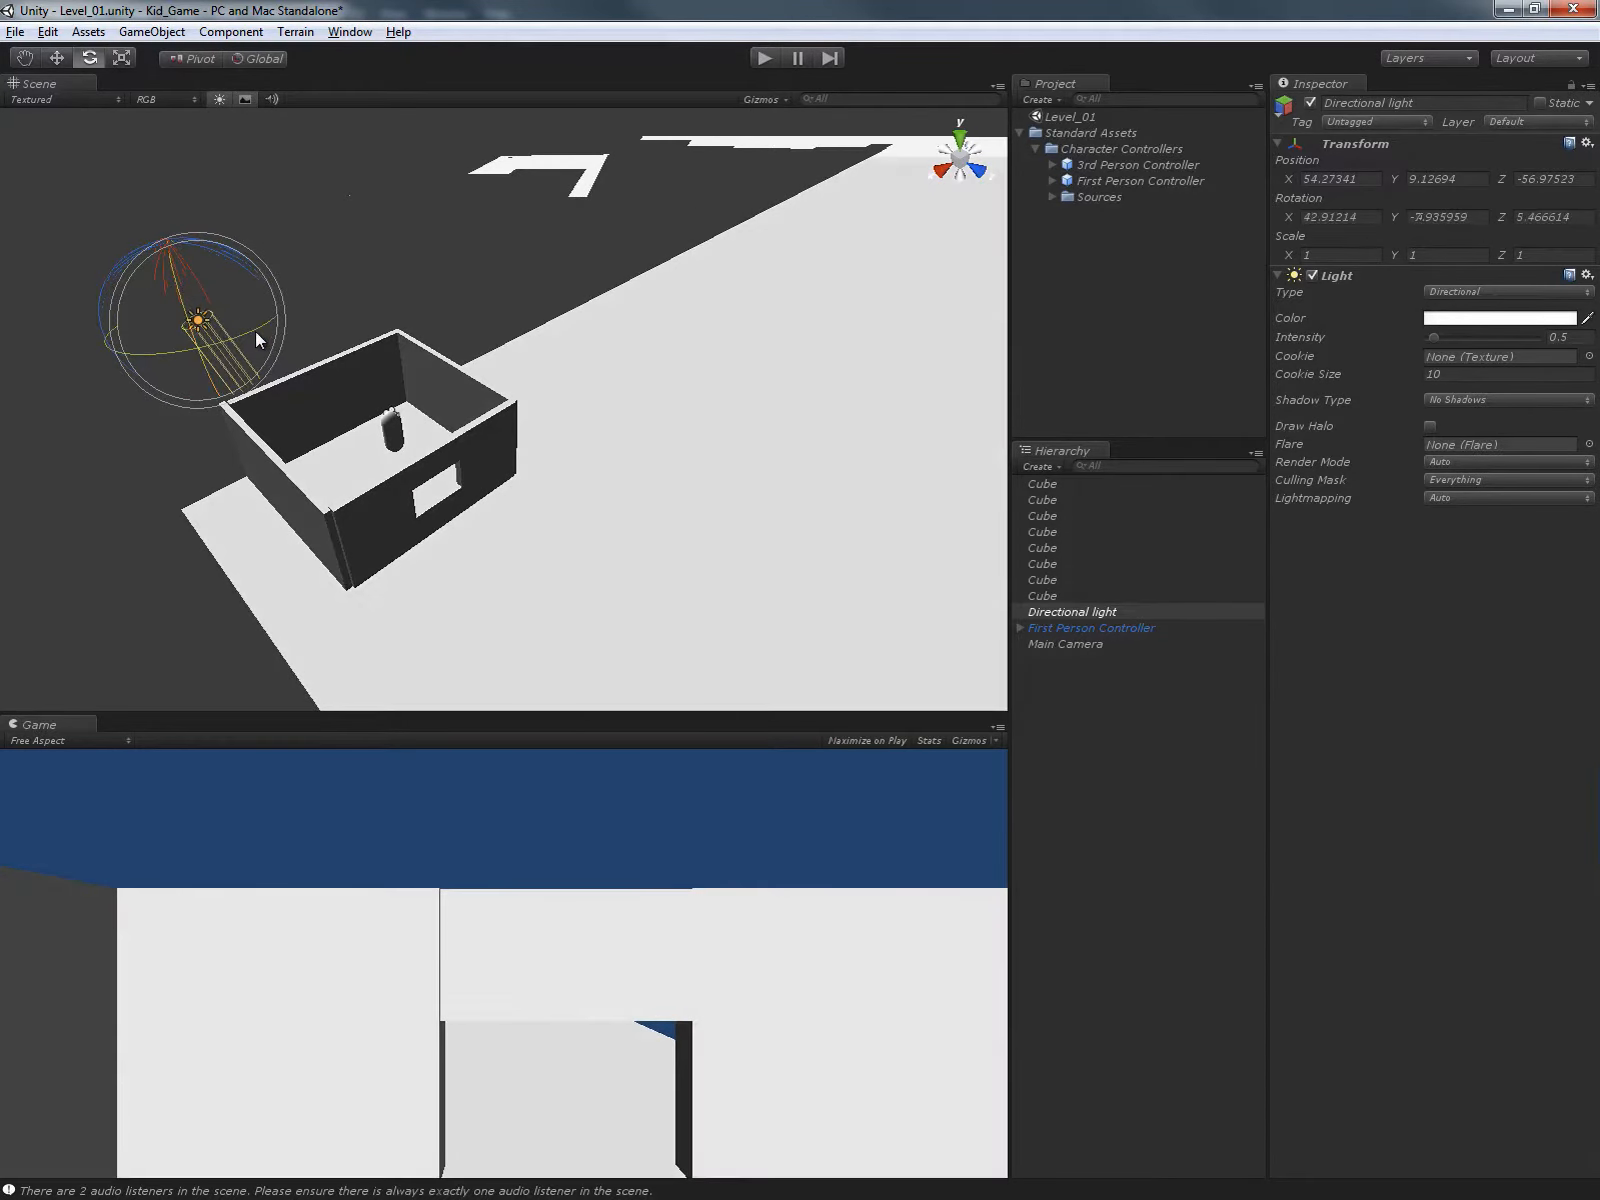
left_click_drag(255, 331, 209, 342)
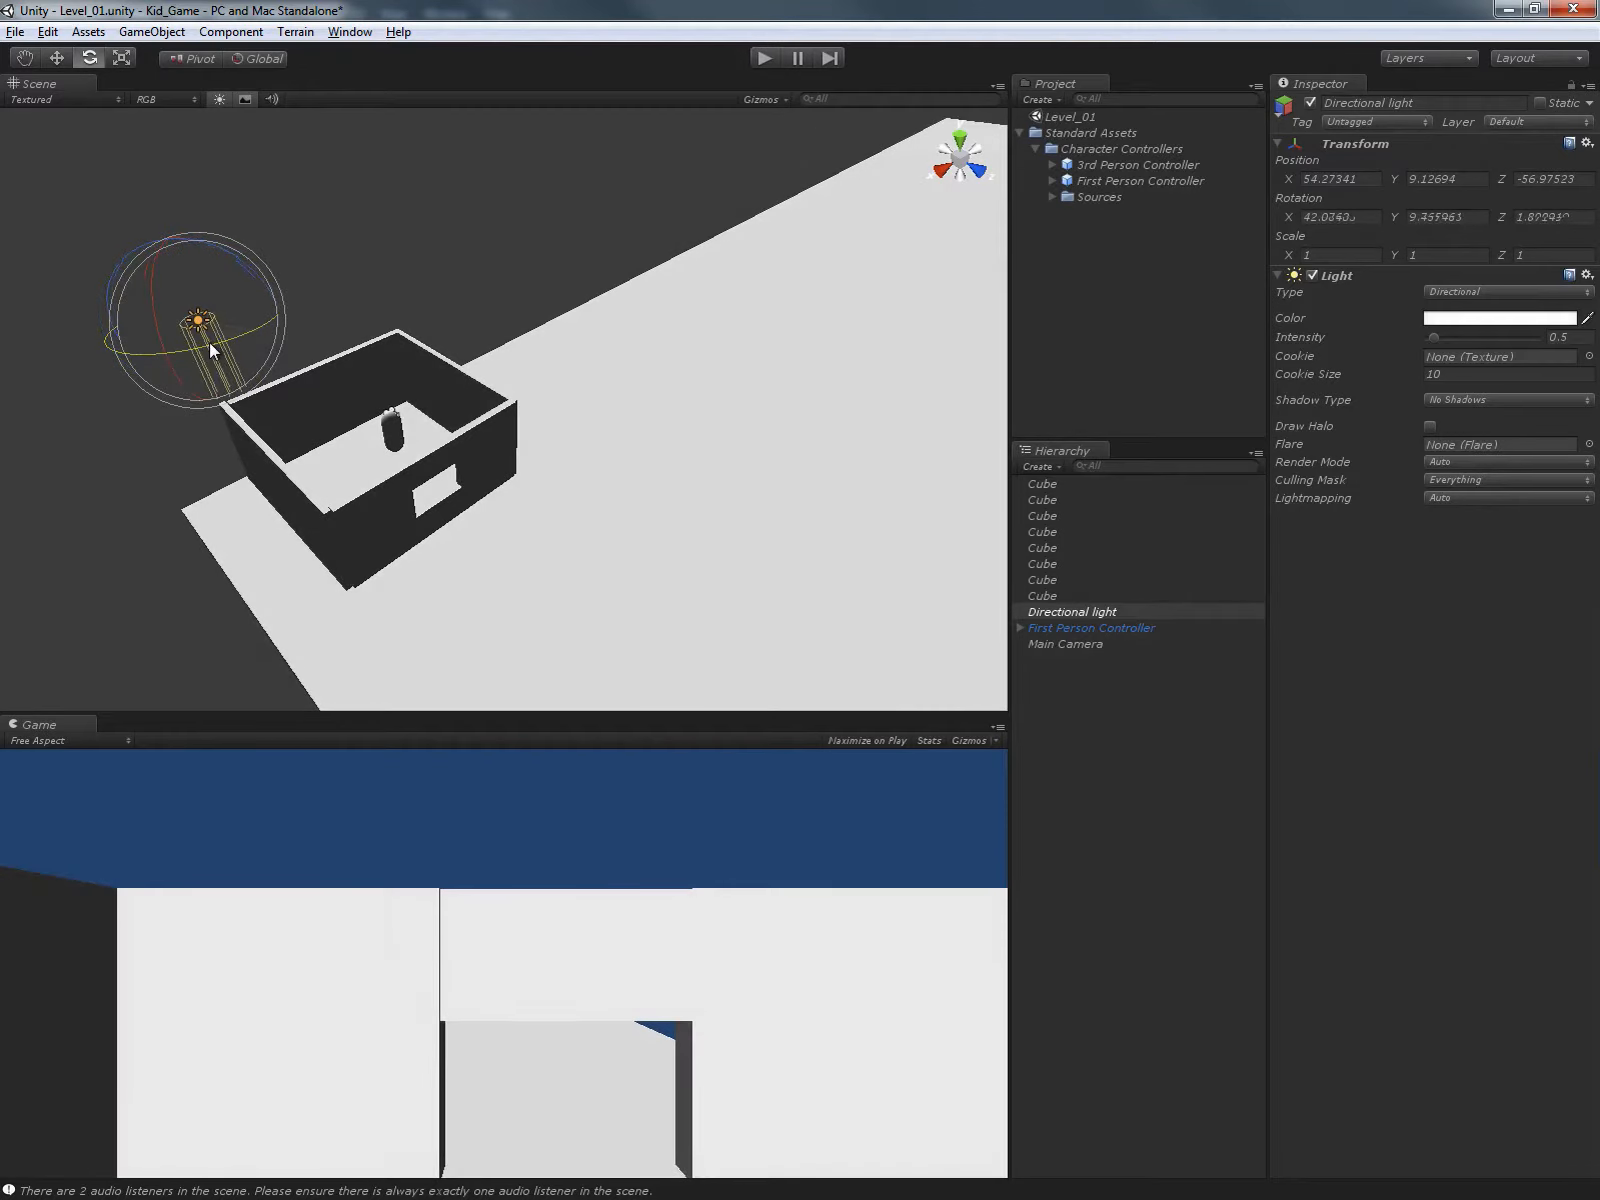
left_click(1491, 402)
left_click(1472, 466)
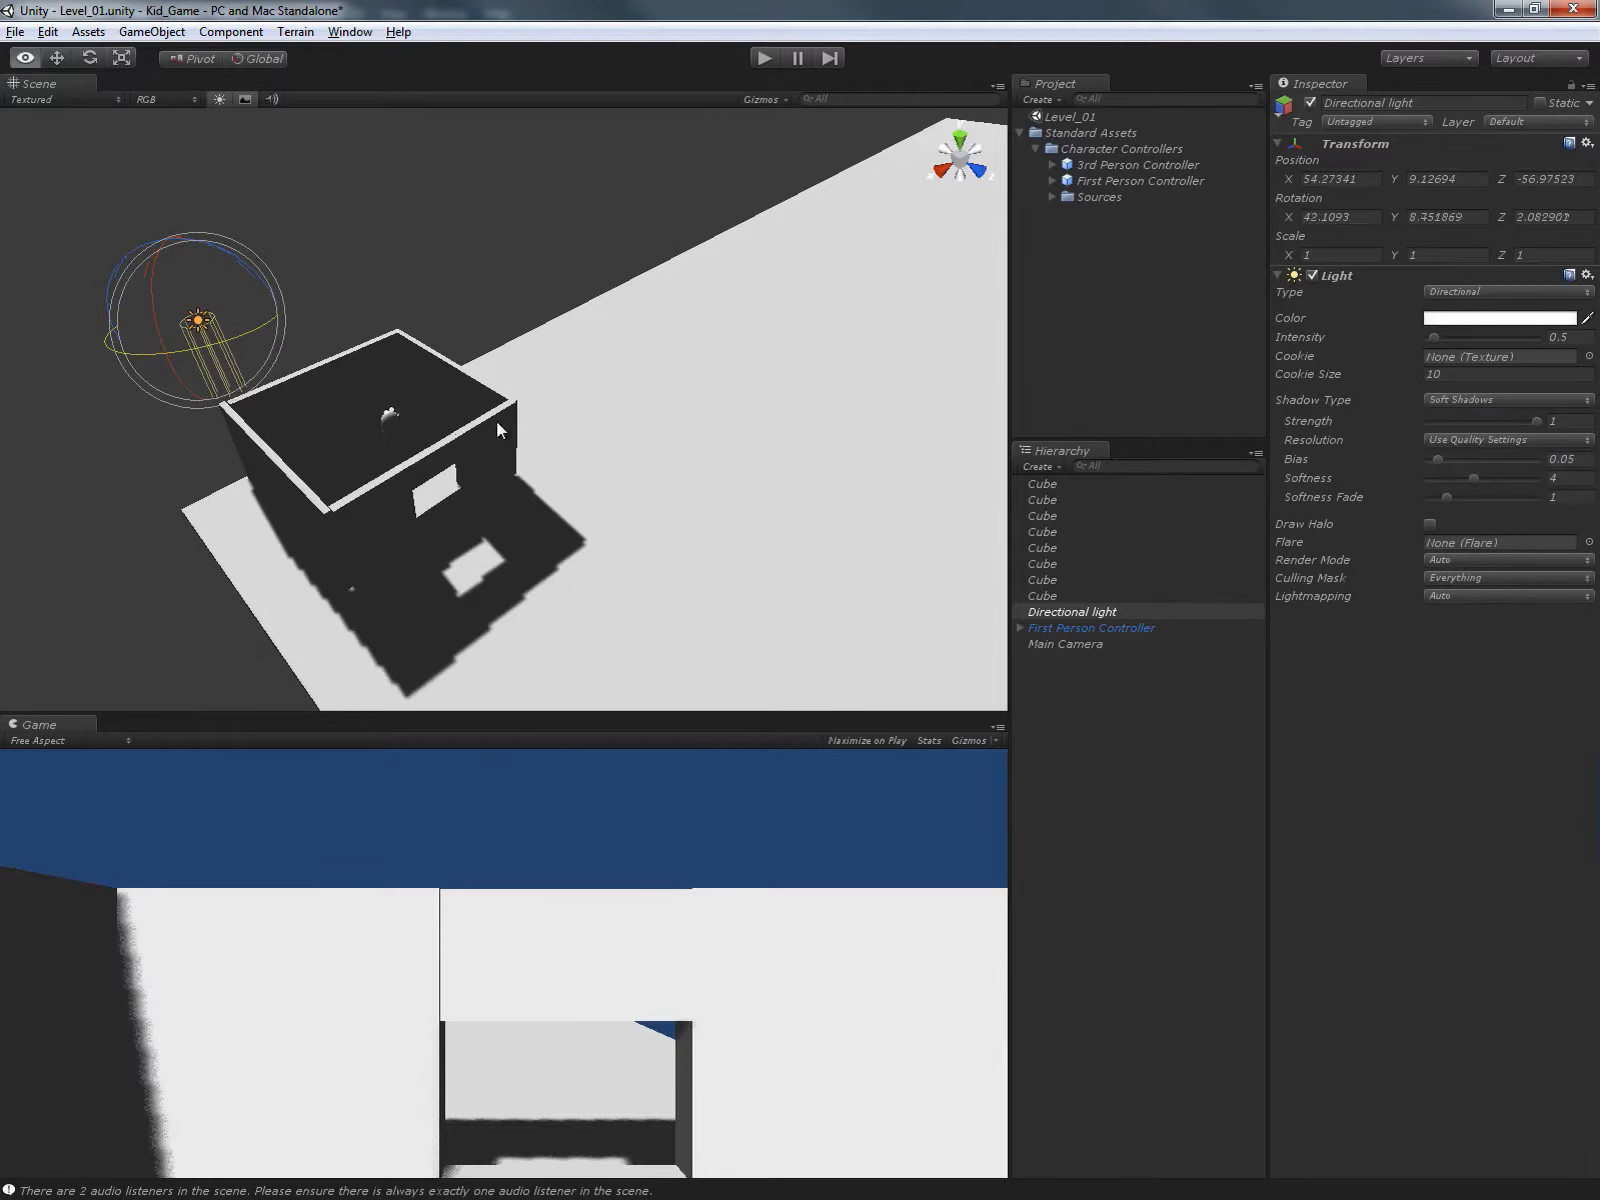
Switch the handles to Local orientation and tilt the directional light slightly to about X 41.8, Y 8.4, Z 2.1.
left_click_drag(498, 430, 572, 344, "alt")
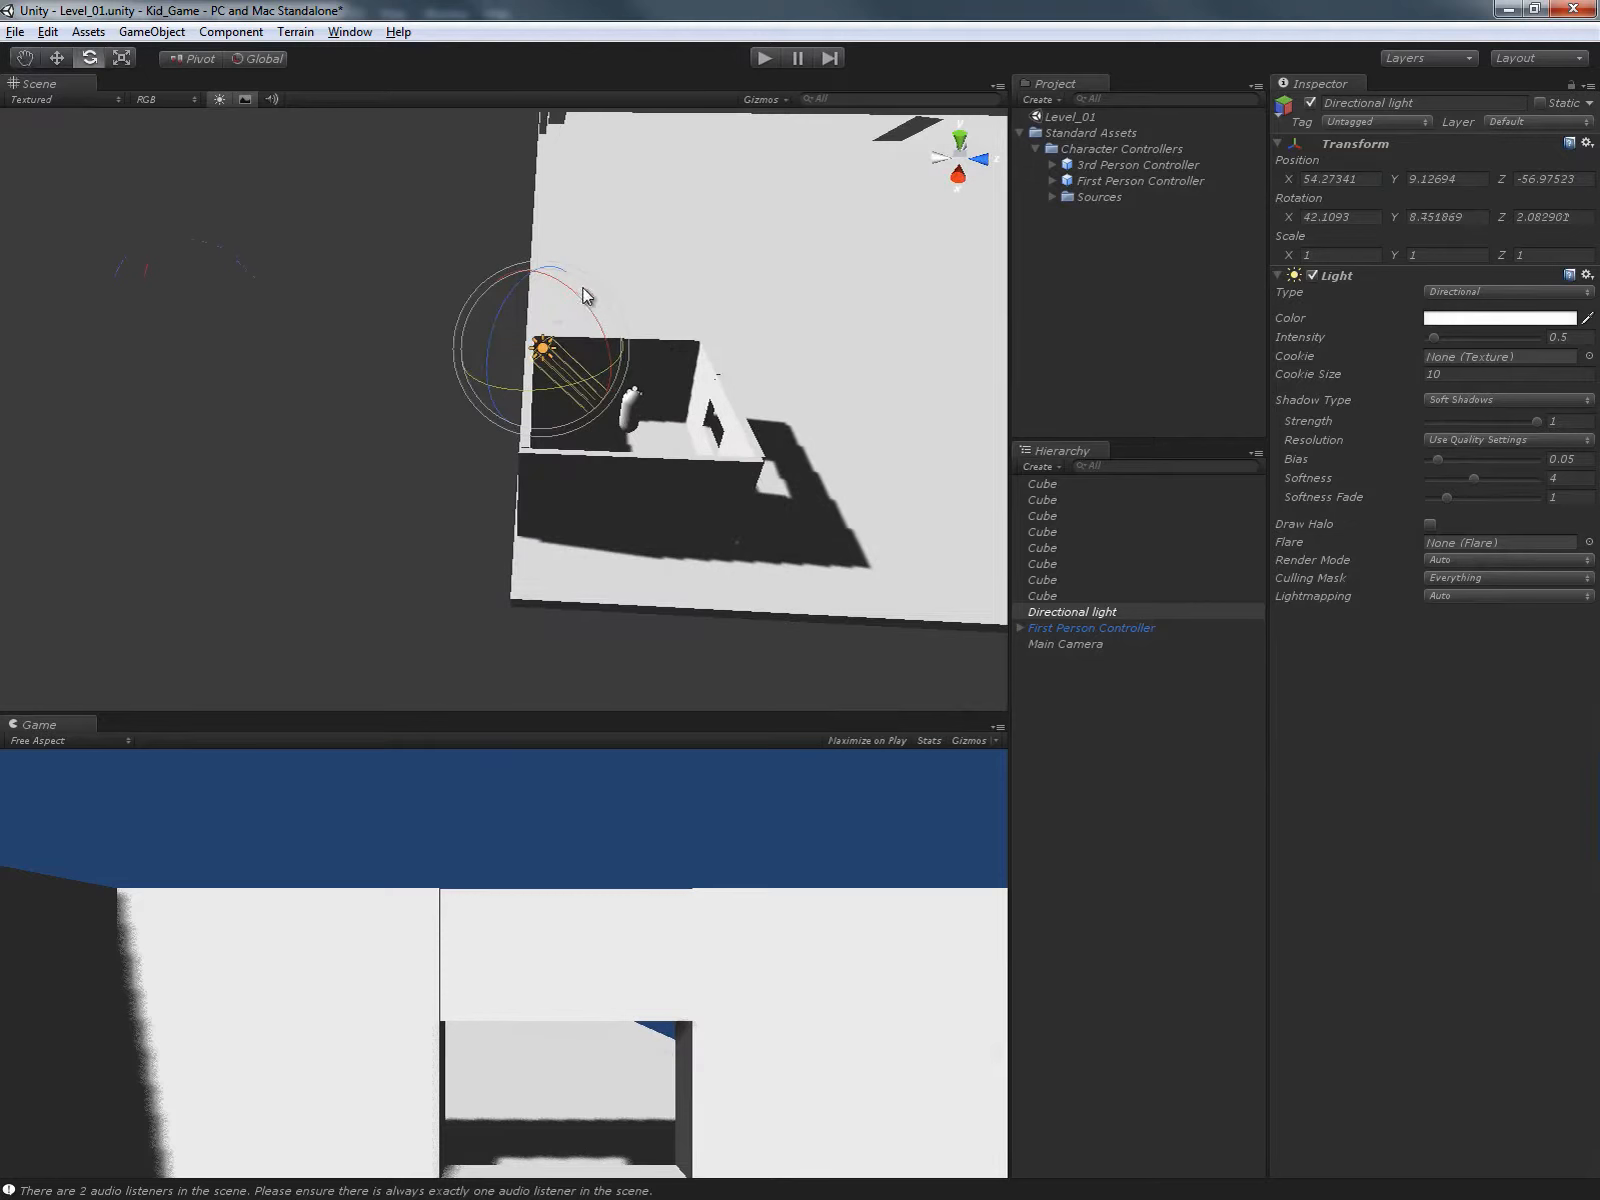
left_click(258, 58)
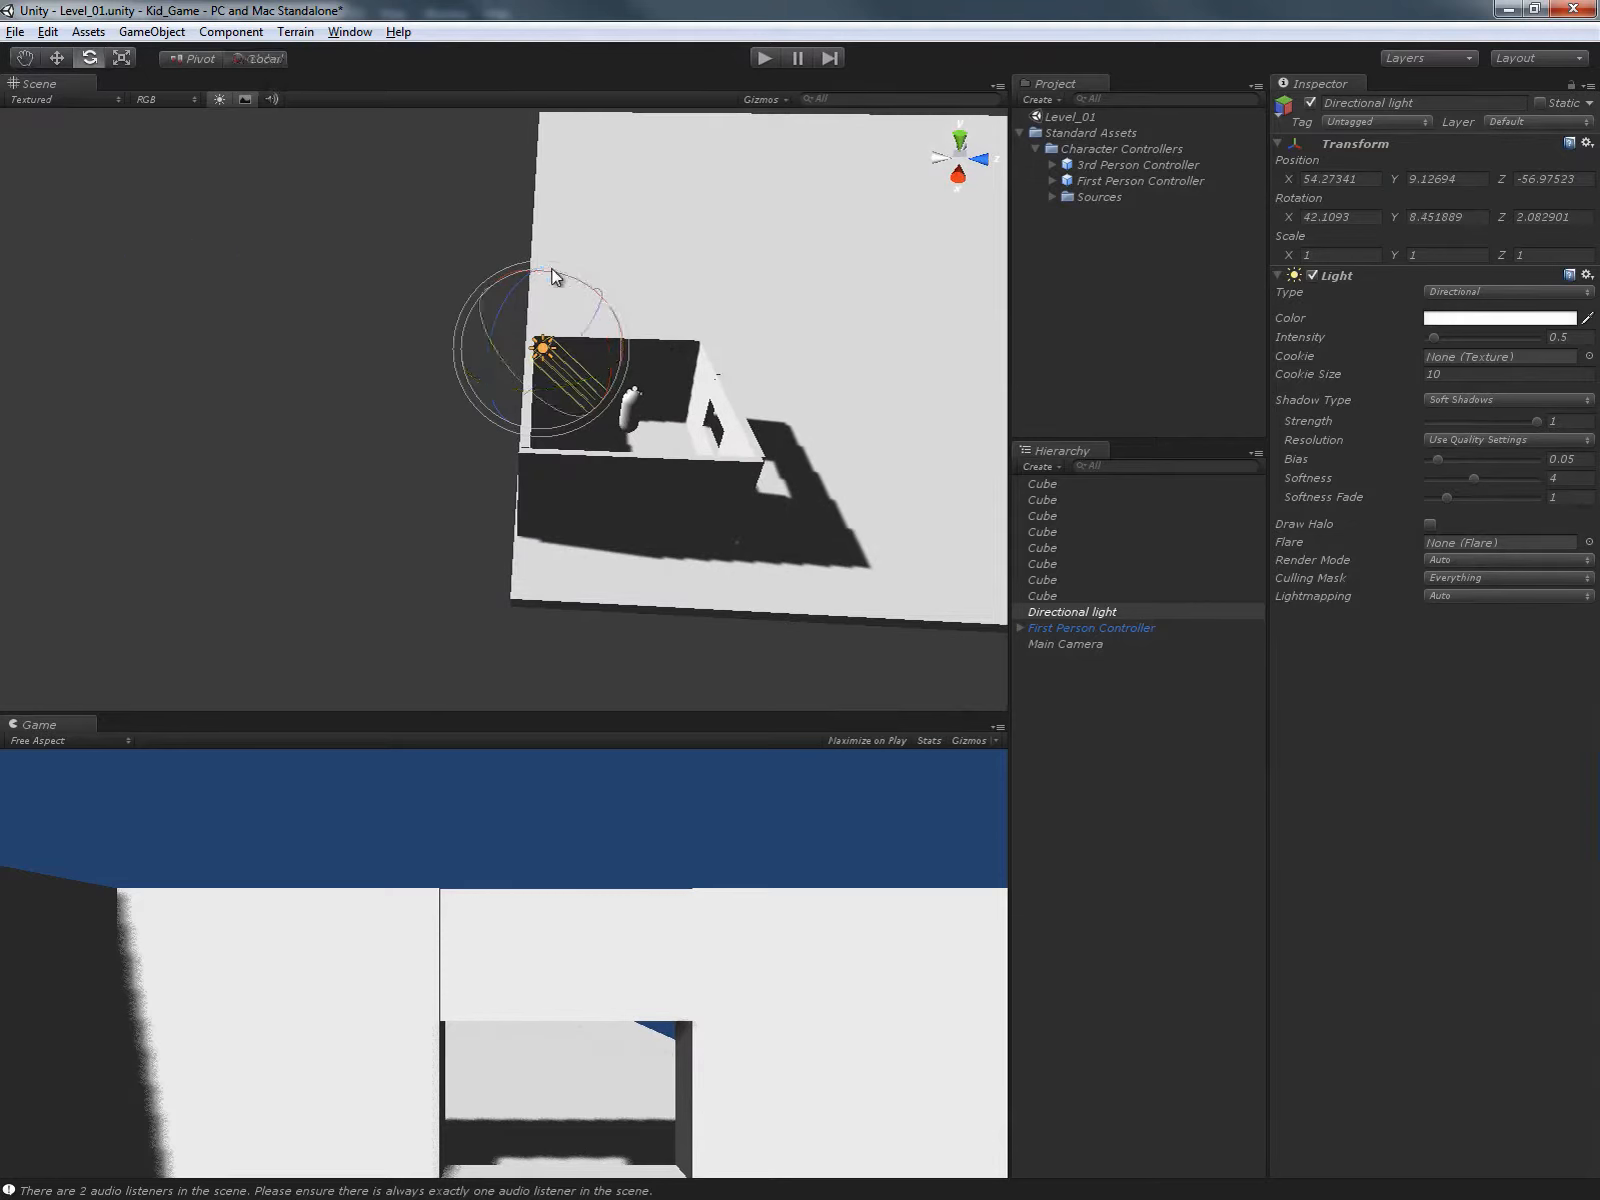
left_click_drag(552, 276, 594, 360)
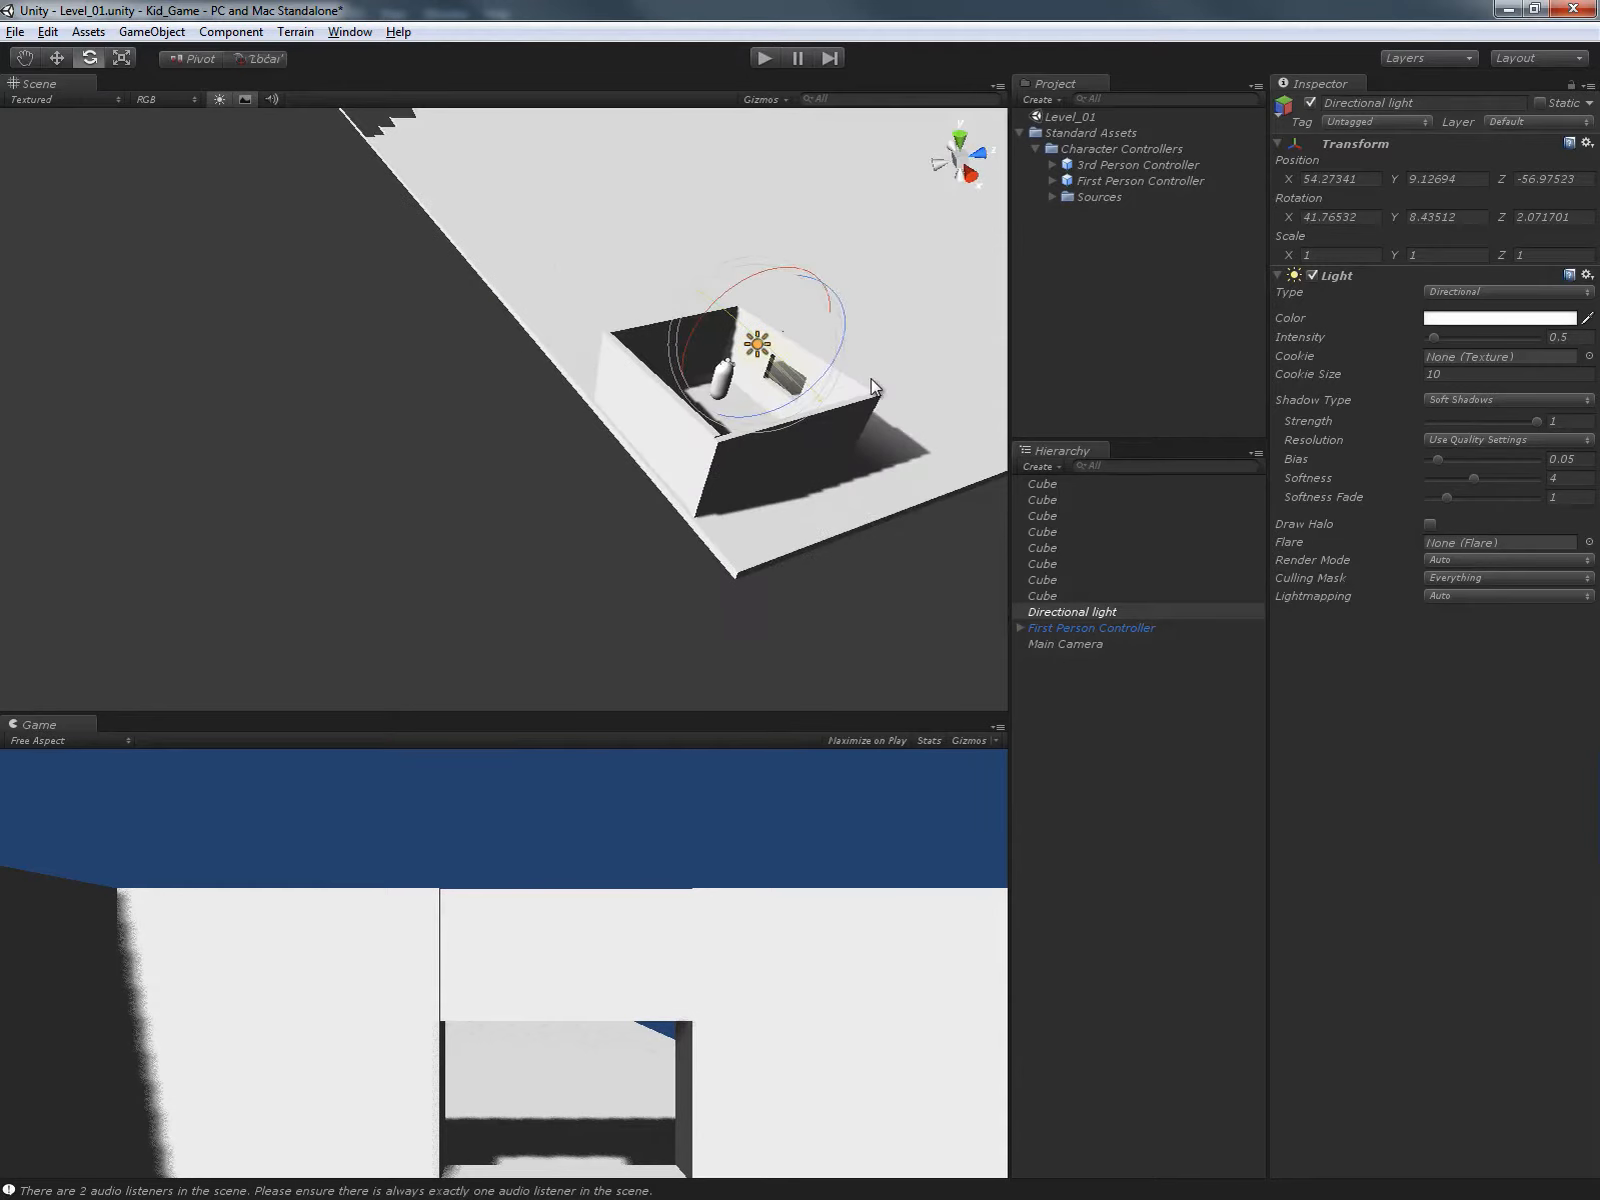
Duplicate the directional light and move the copy to about X 44.2, Y 8.9, Z -55.7.
key("ctrl+d")
key("w")
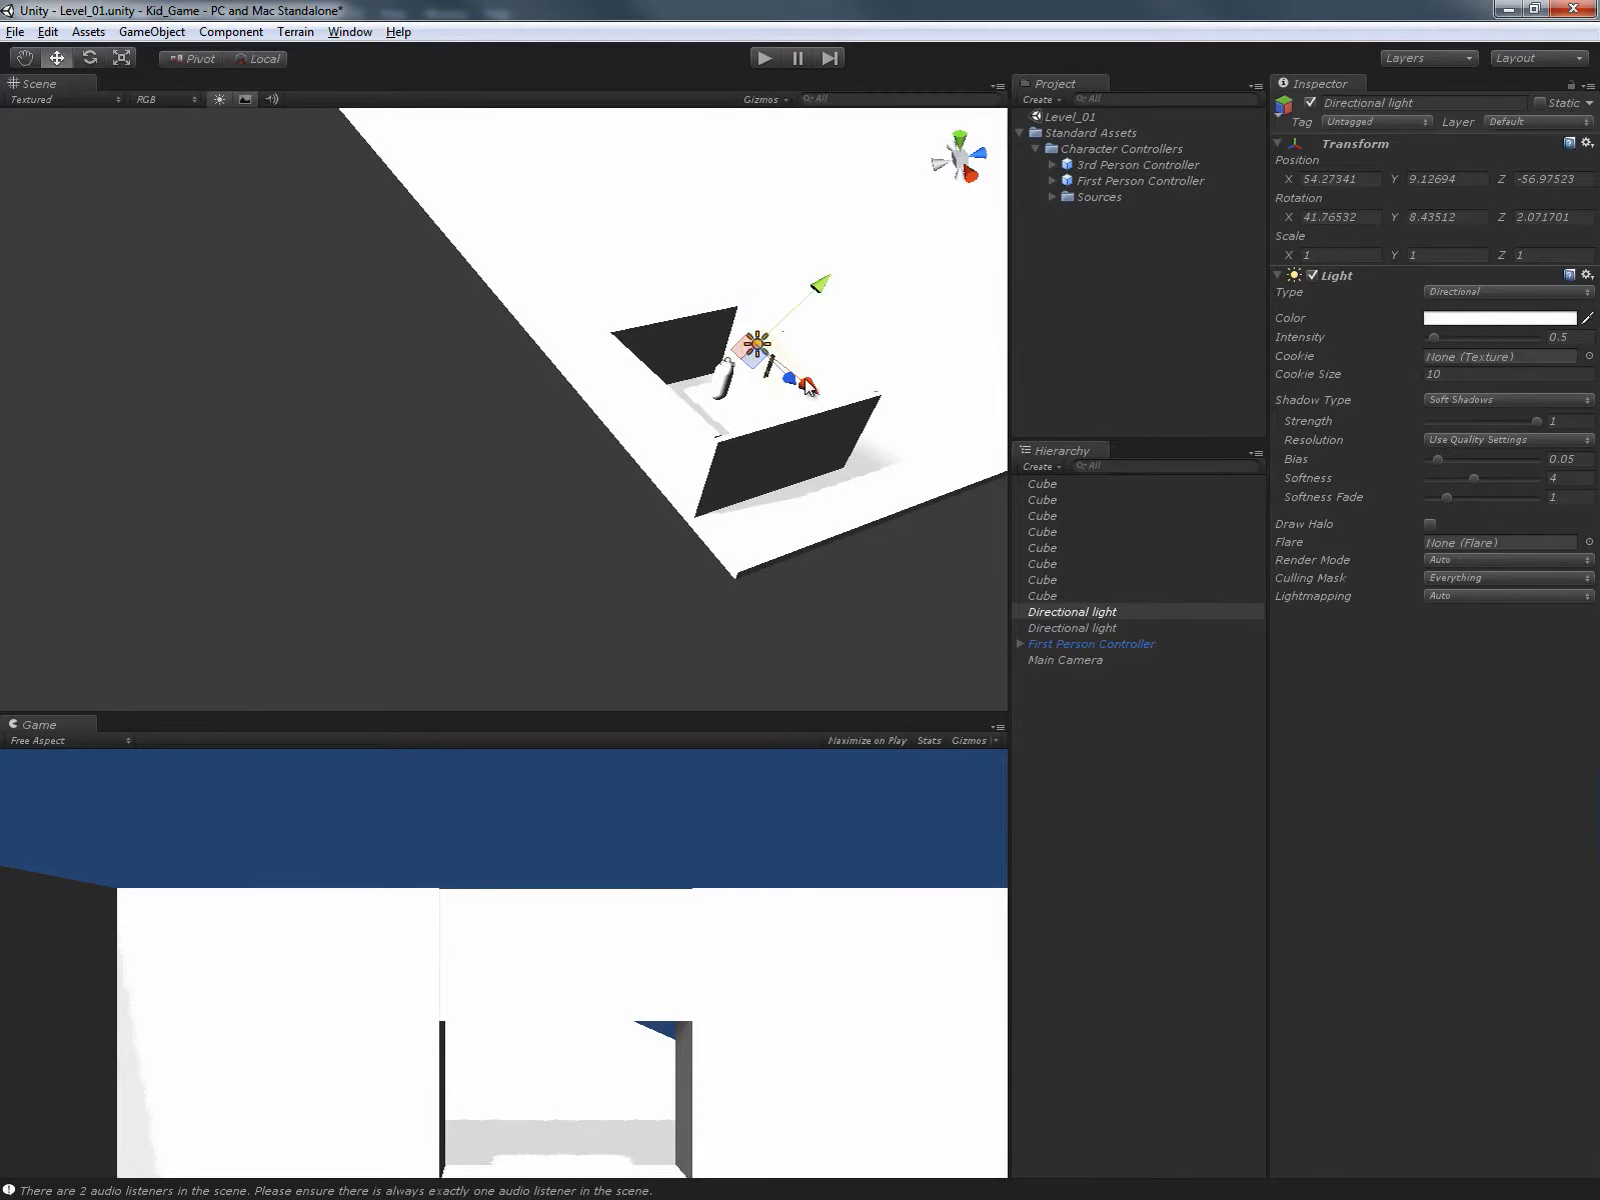
left_click_drag(812, 393, 354, 258)
Rotate the duplicated light to about X 73.5, Y -84.7, Z -91.8 and lower its intensity to 0.28.
key("e")
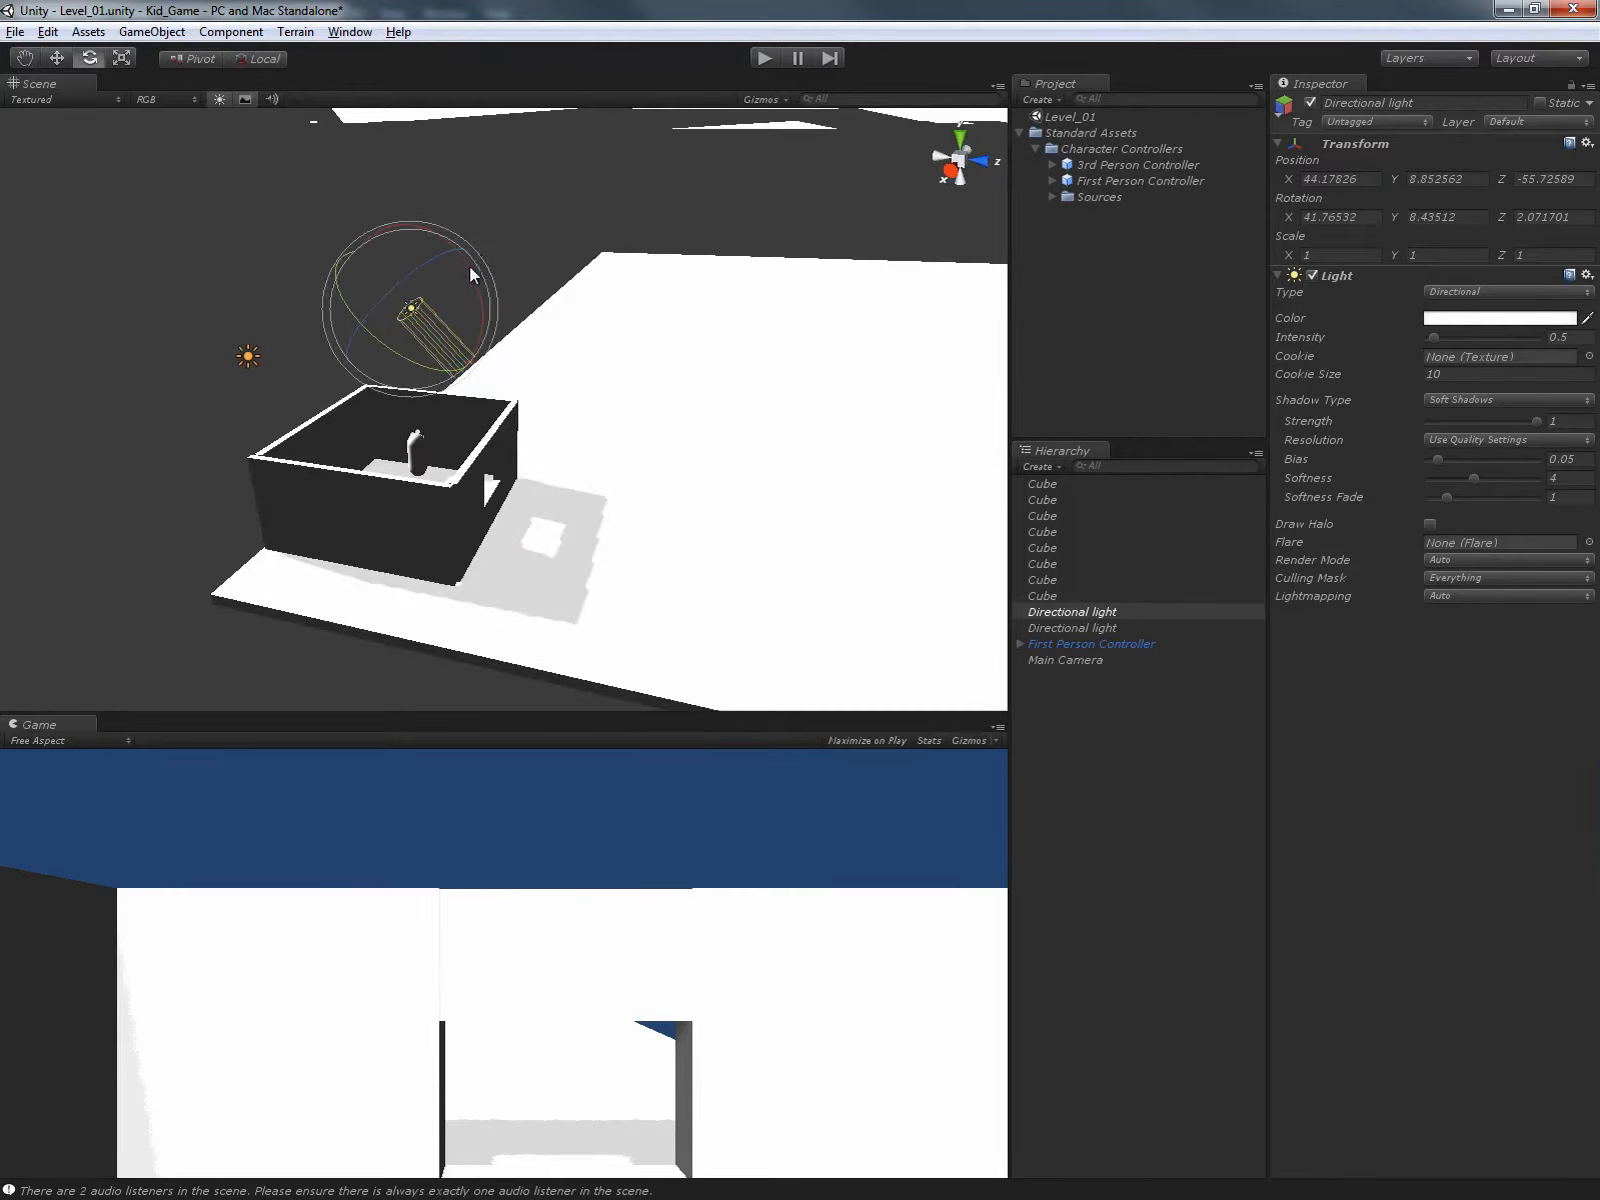
mouse_move(469, 266)
left_mouse_down()
mouse_move(475, 321)
mouse_move(400, 300)
mouse_move(364, 268)
mouse_move(351, 314)
mouse_move(375, 318)
mouse_move(418, 435)
mouse_move(397, 568)
left_mouse_up()
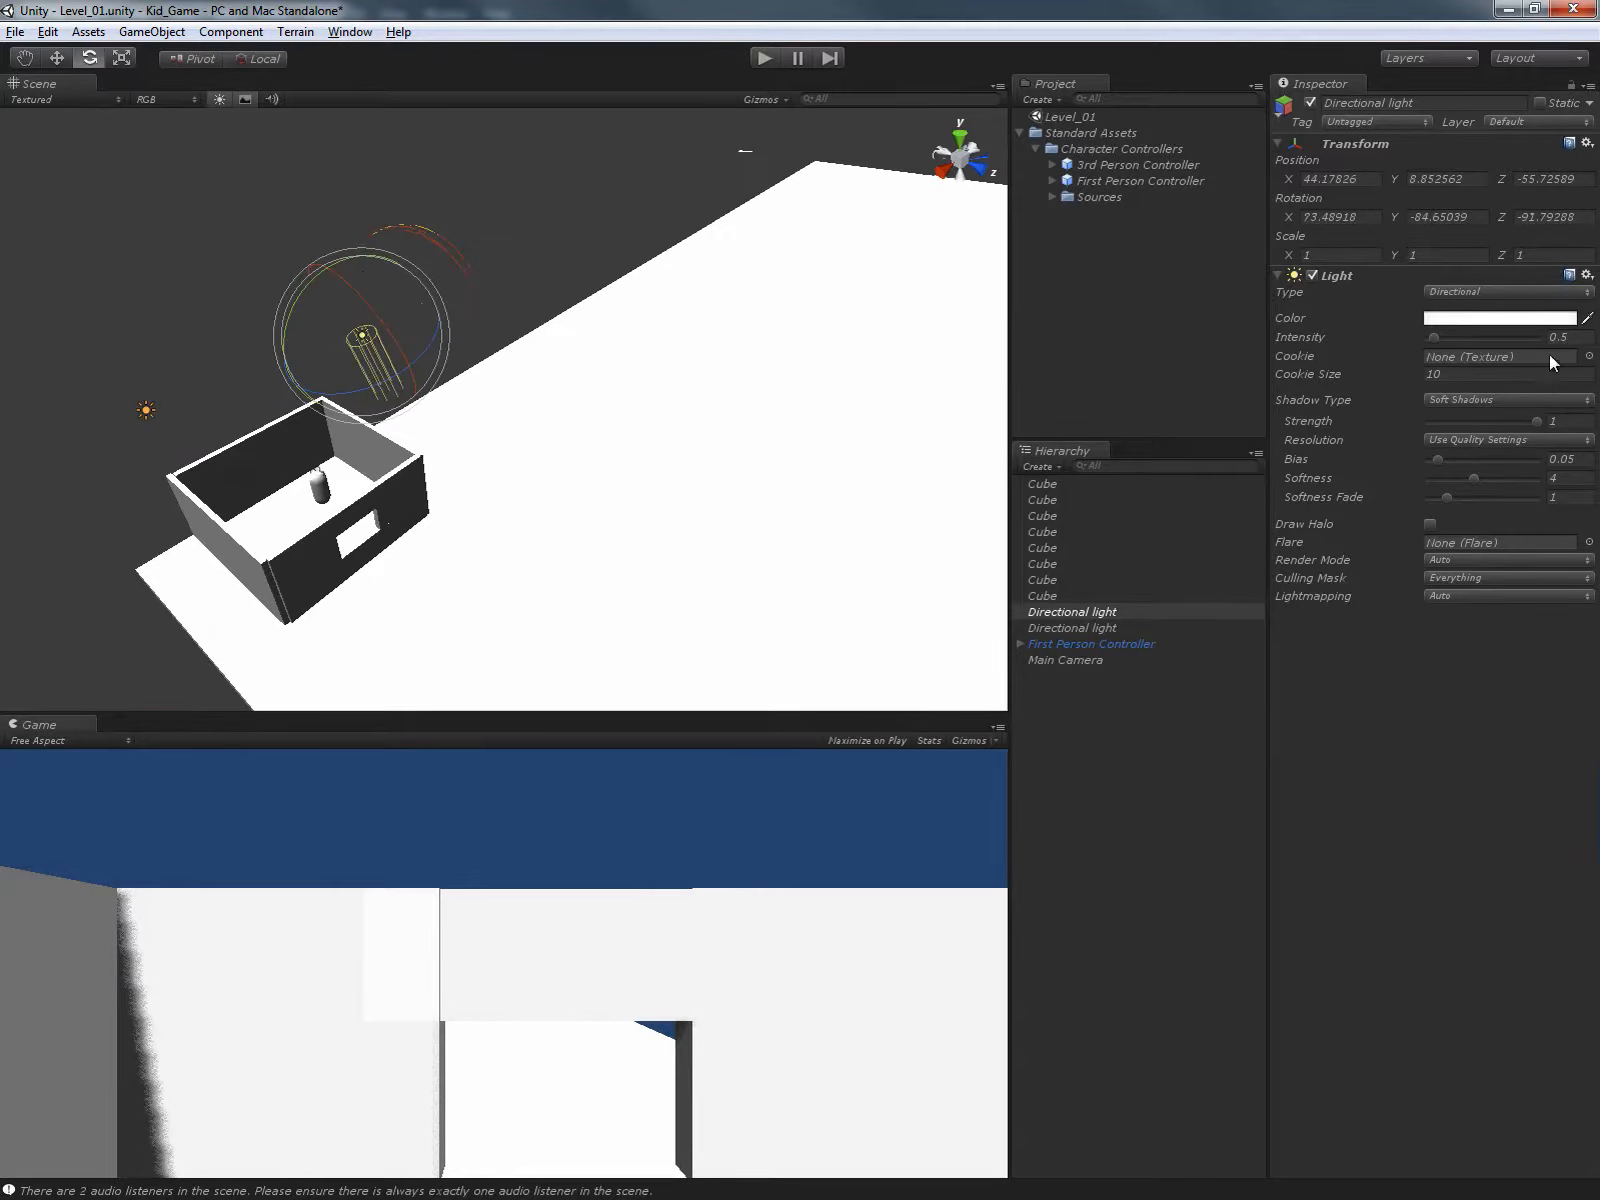
left_click_drag(1438, 336, 1430, 336)
left_click_drag(698, 340, 757, 357, "alt")
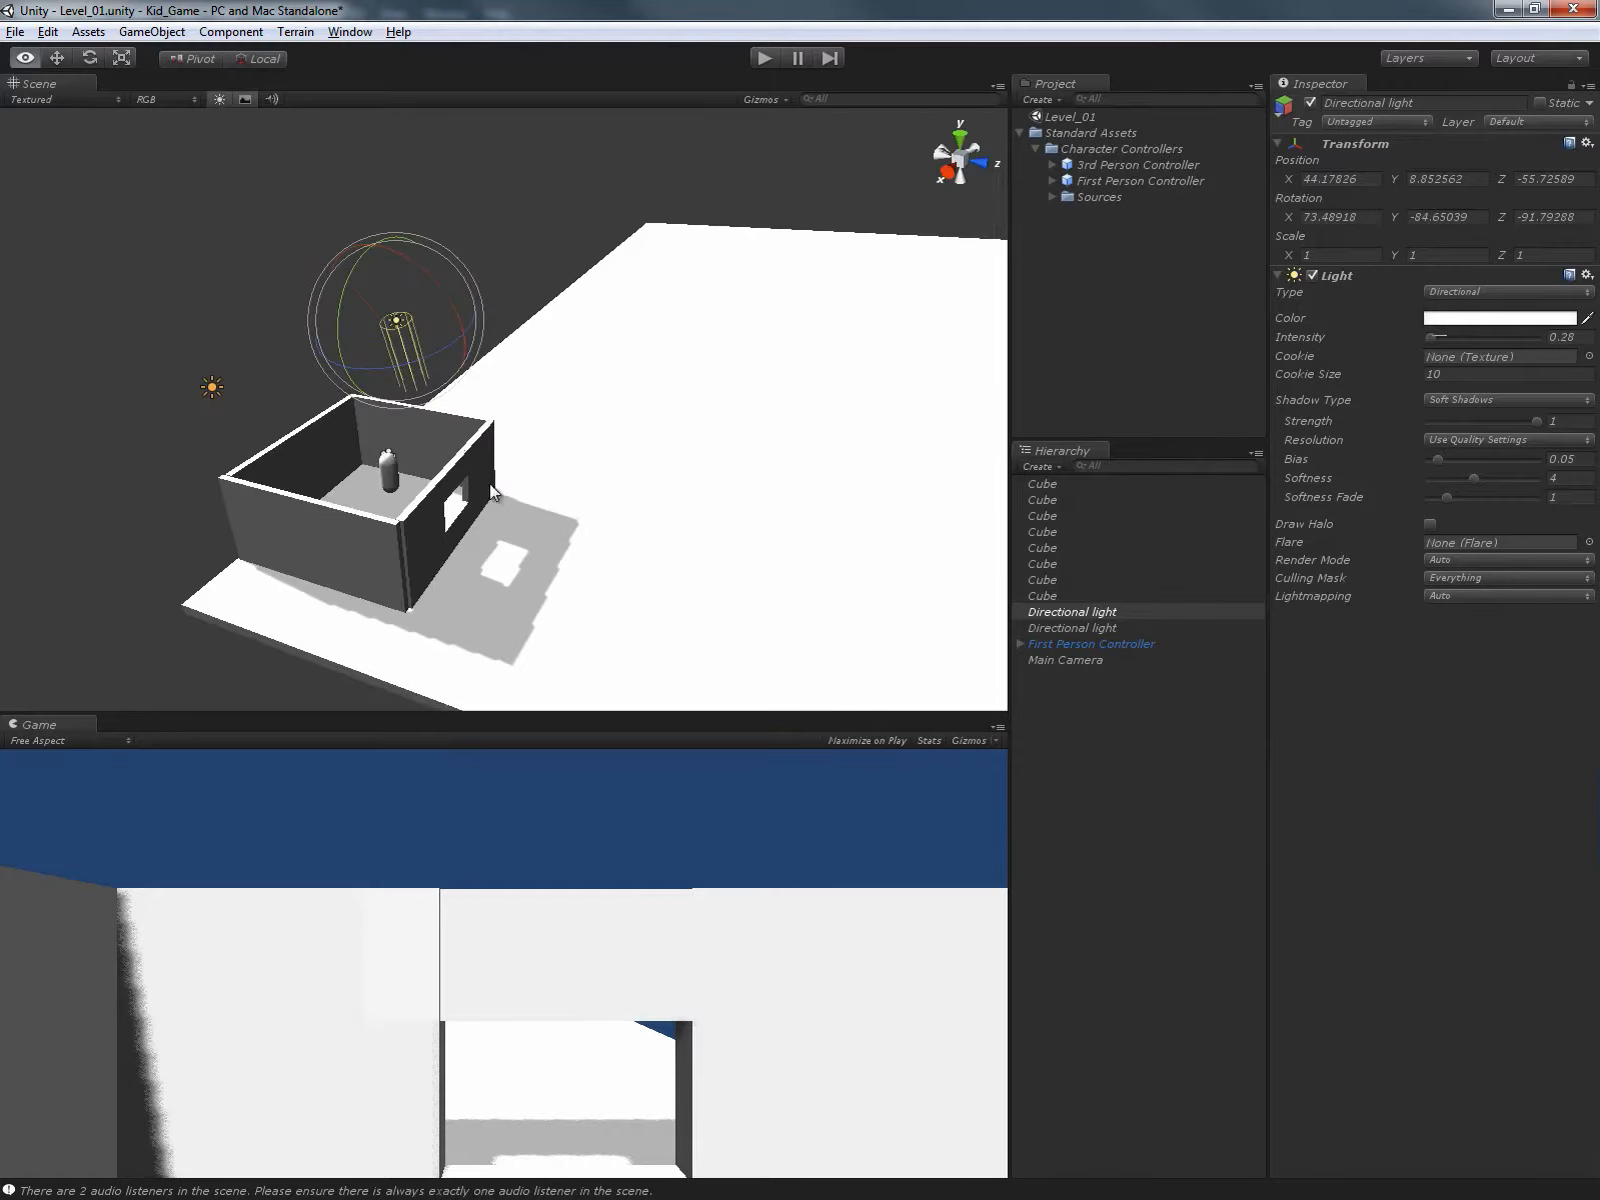
mouse_move(489, 482)
left_mouse_down("alt")
mouse_move(535, 553)
mouse_move(812, 608)
mouse_move(645, 552)
left_mouse_up("alt")
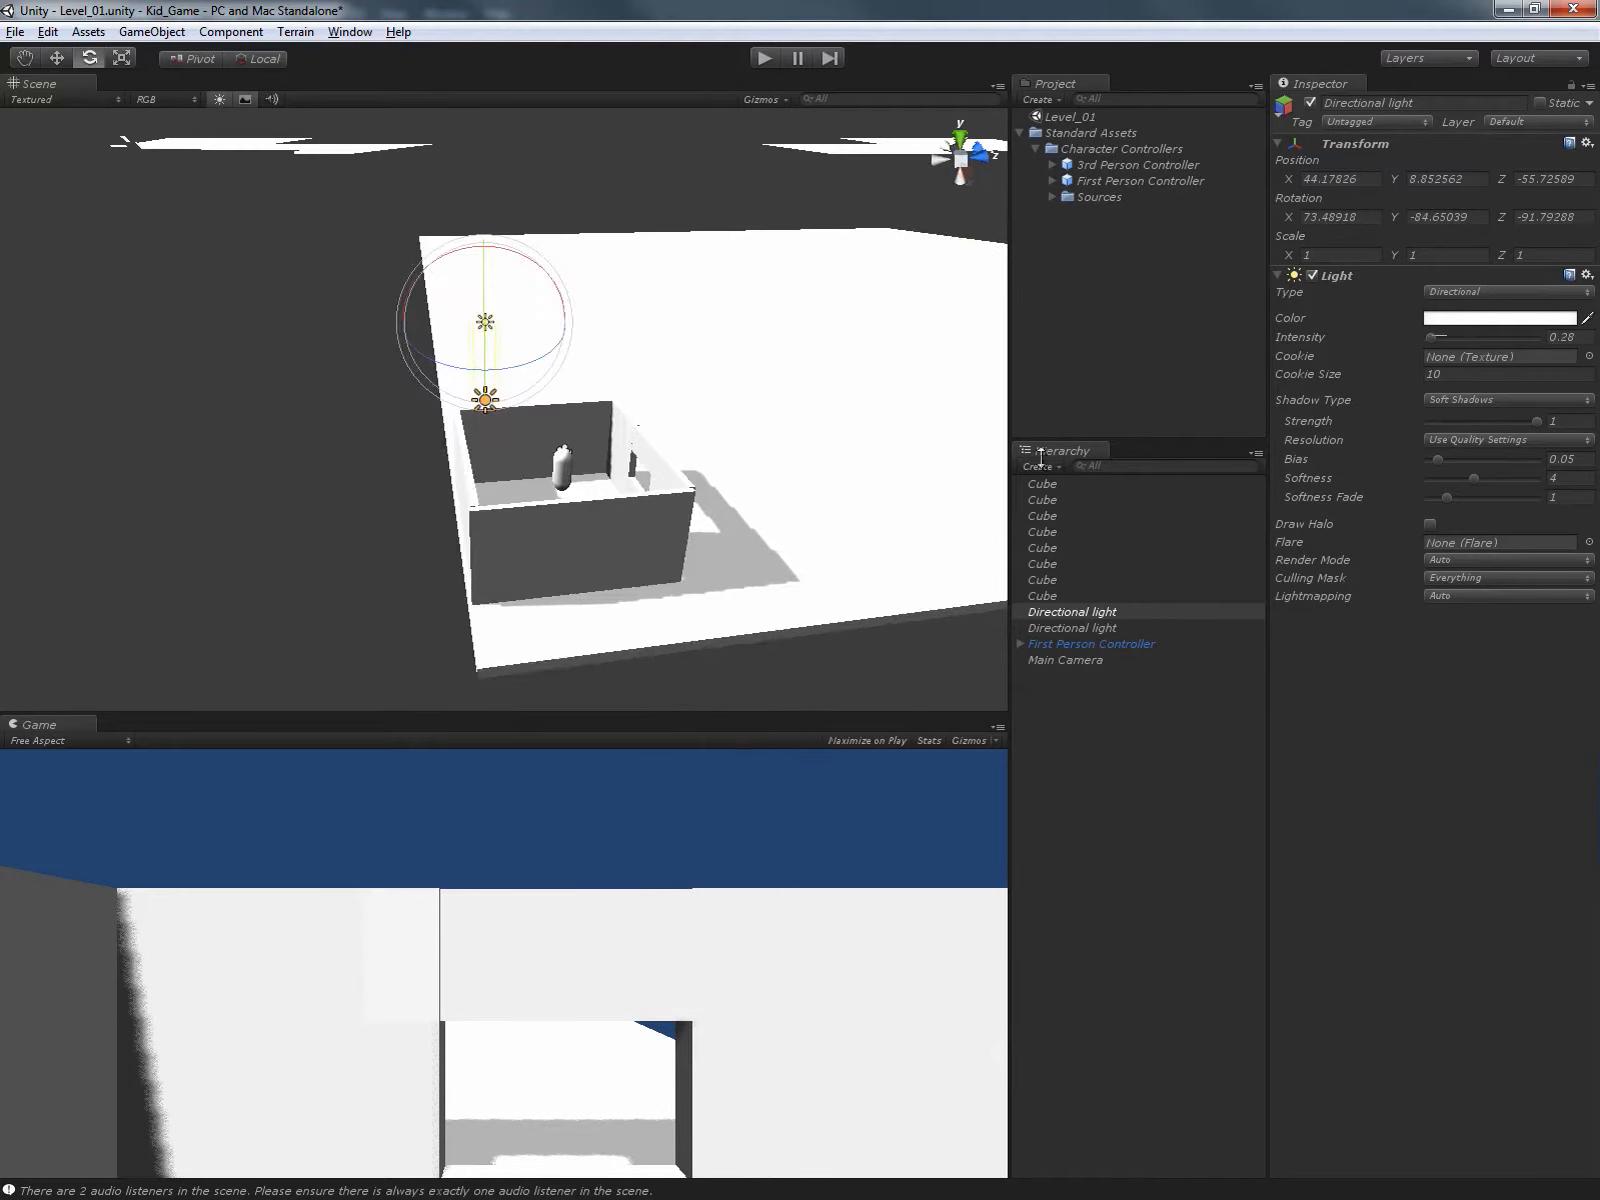
Change the duplicated light's color to a muted golden yellow.
left_click(1472, 322)
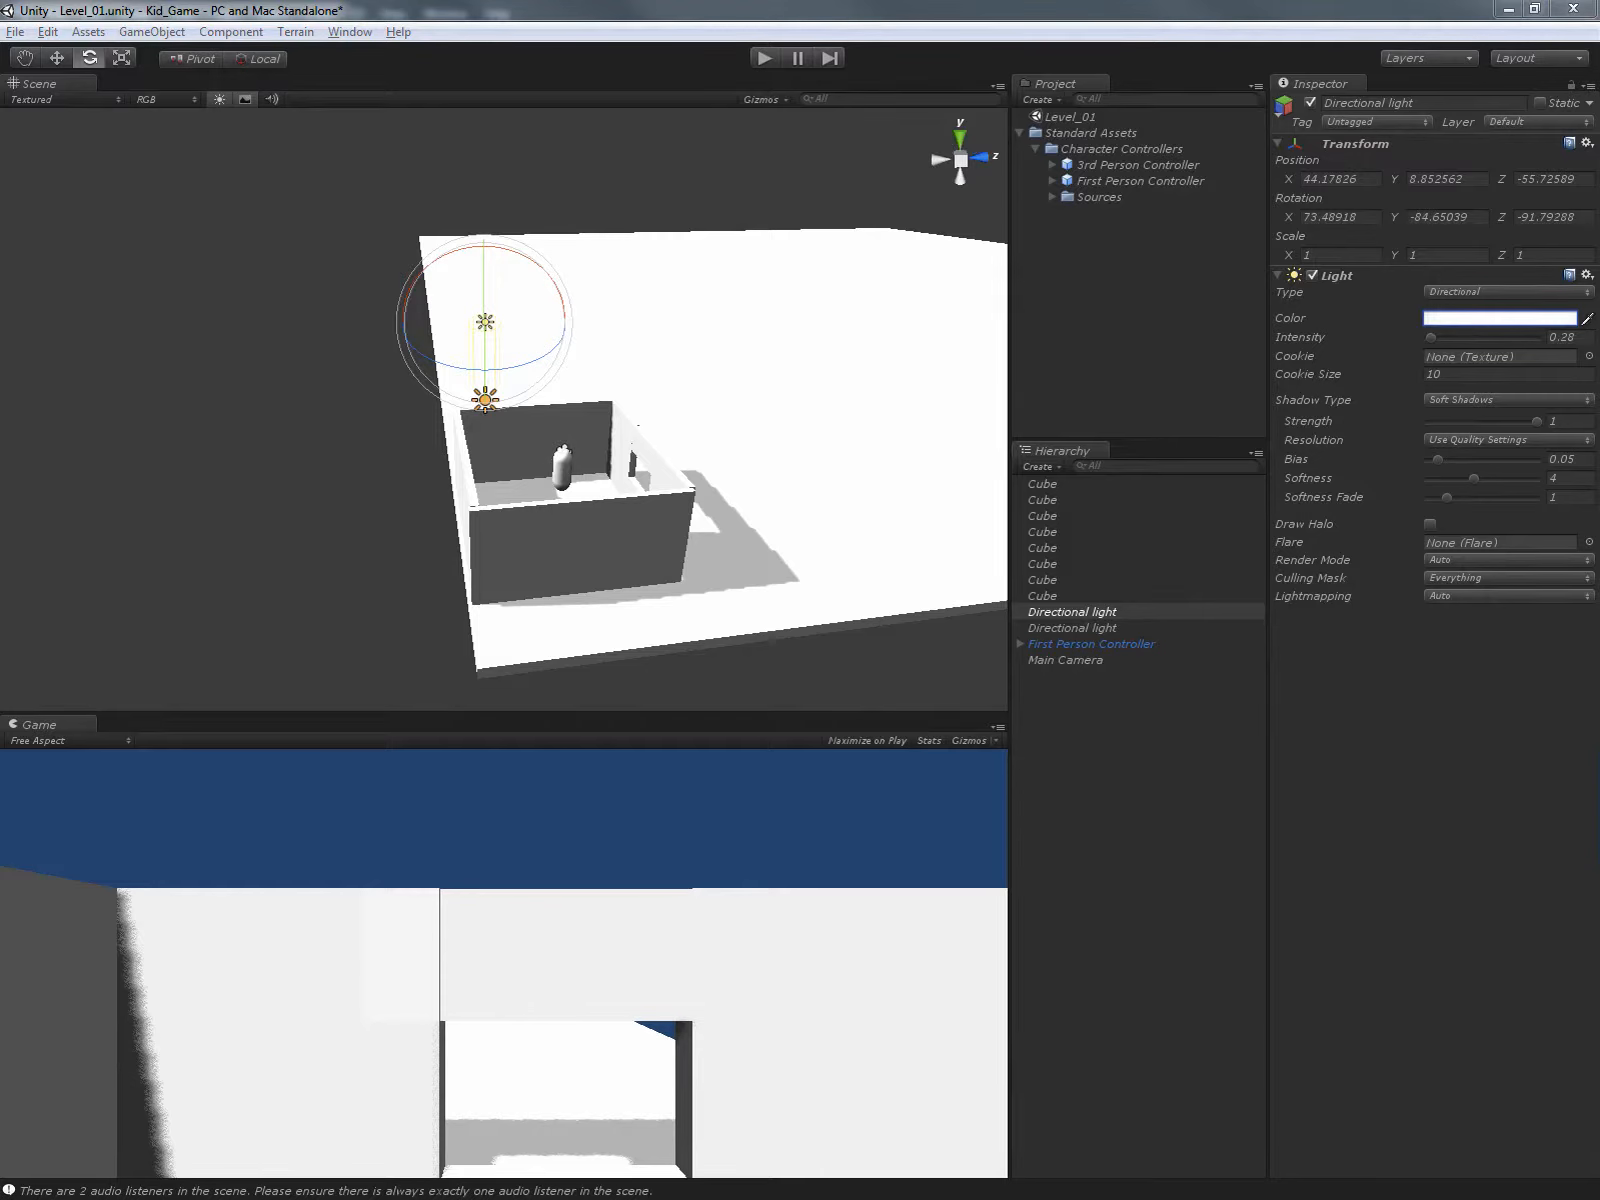
left_click_drag(2, 130, 180, 192)
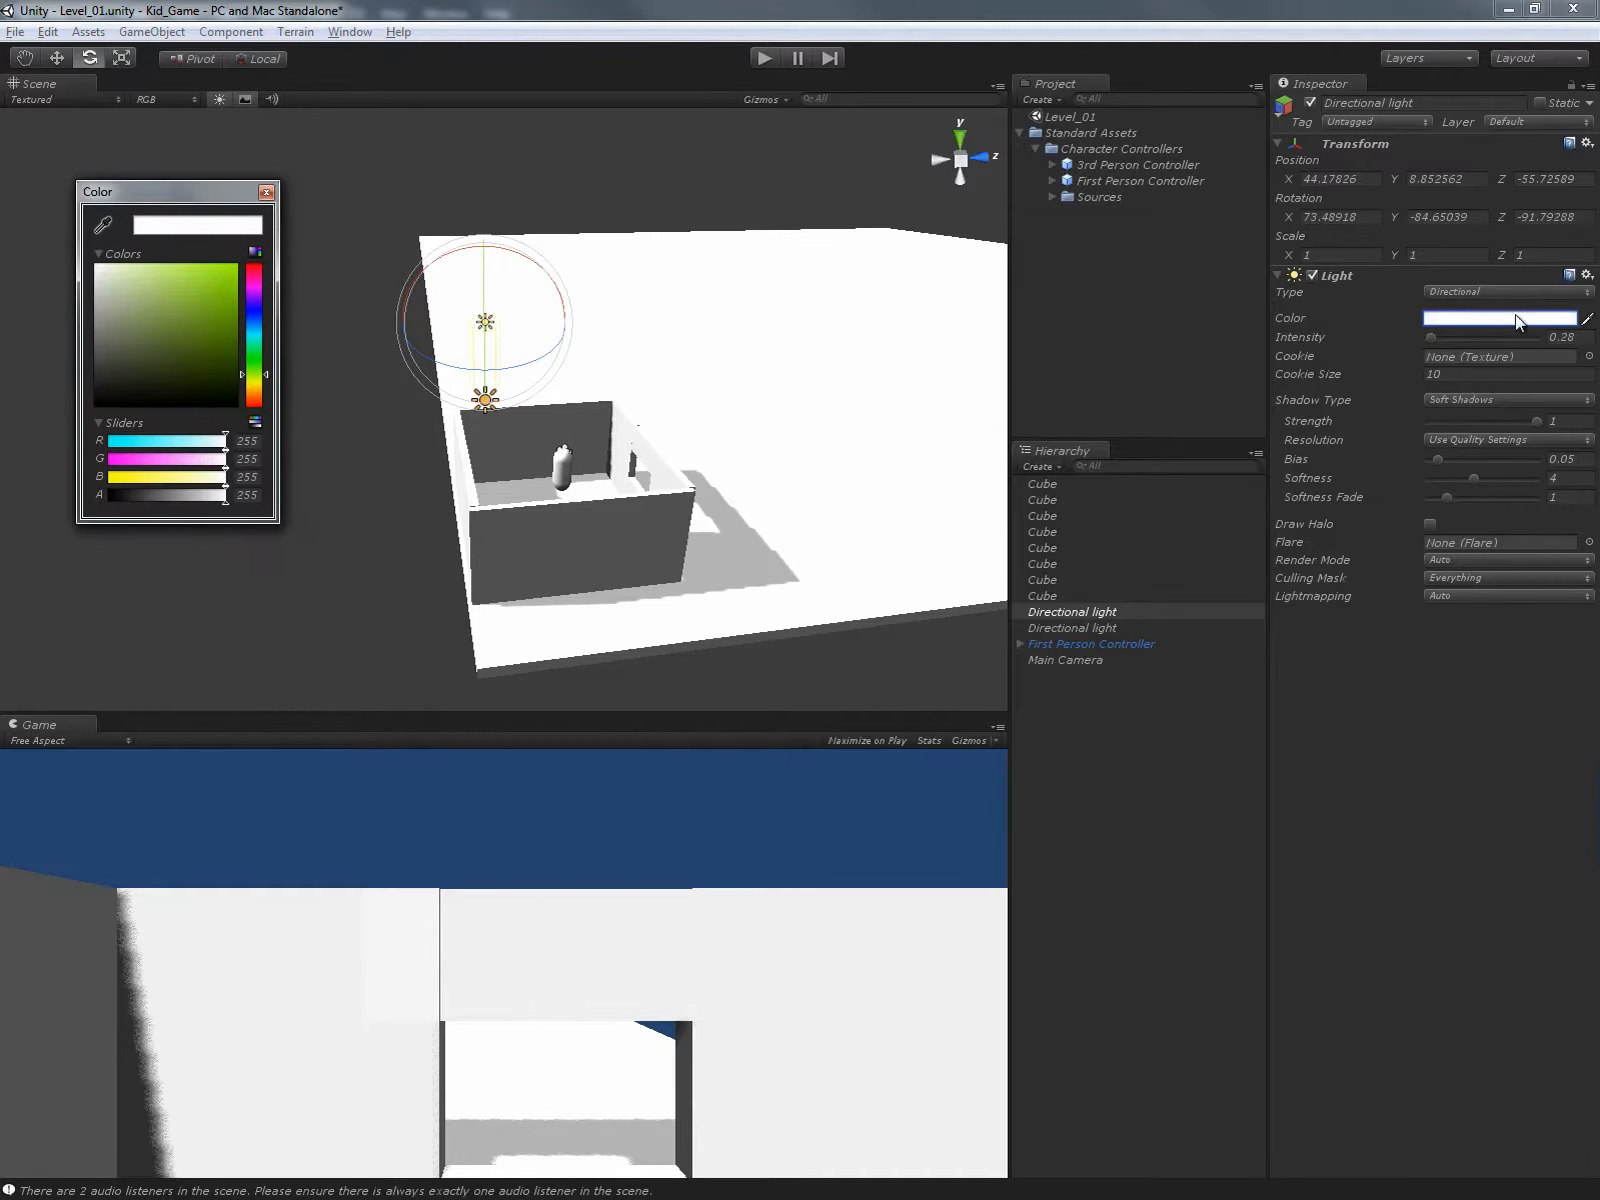
left_click(1509, 319)
left_click(250, 381)
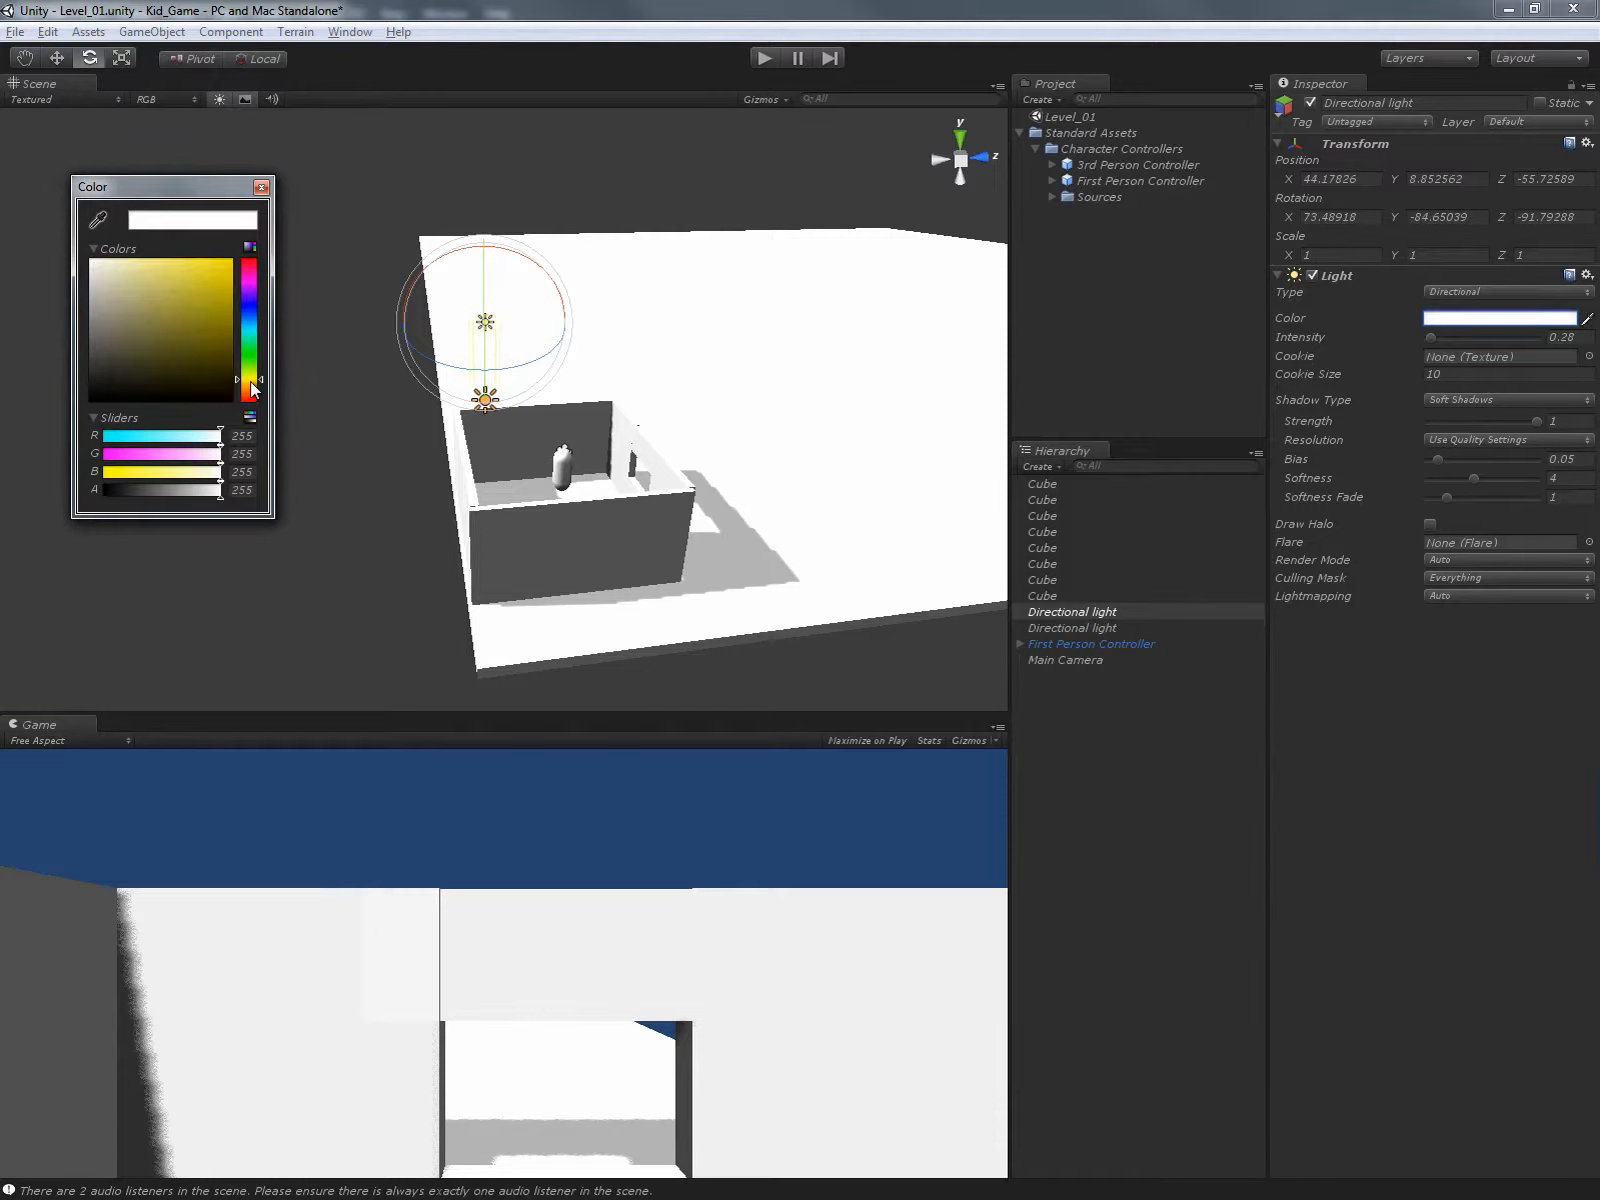
mouse_move(198, 326)
left_mouse_down()
mouse_move(210, 320)
mouse_move(171, 310)
left_mouse_up()
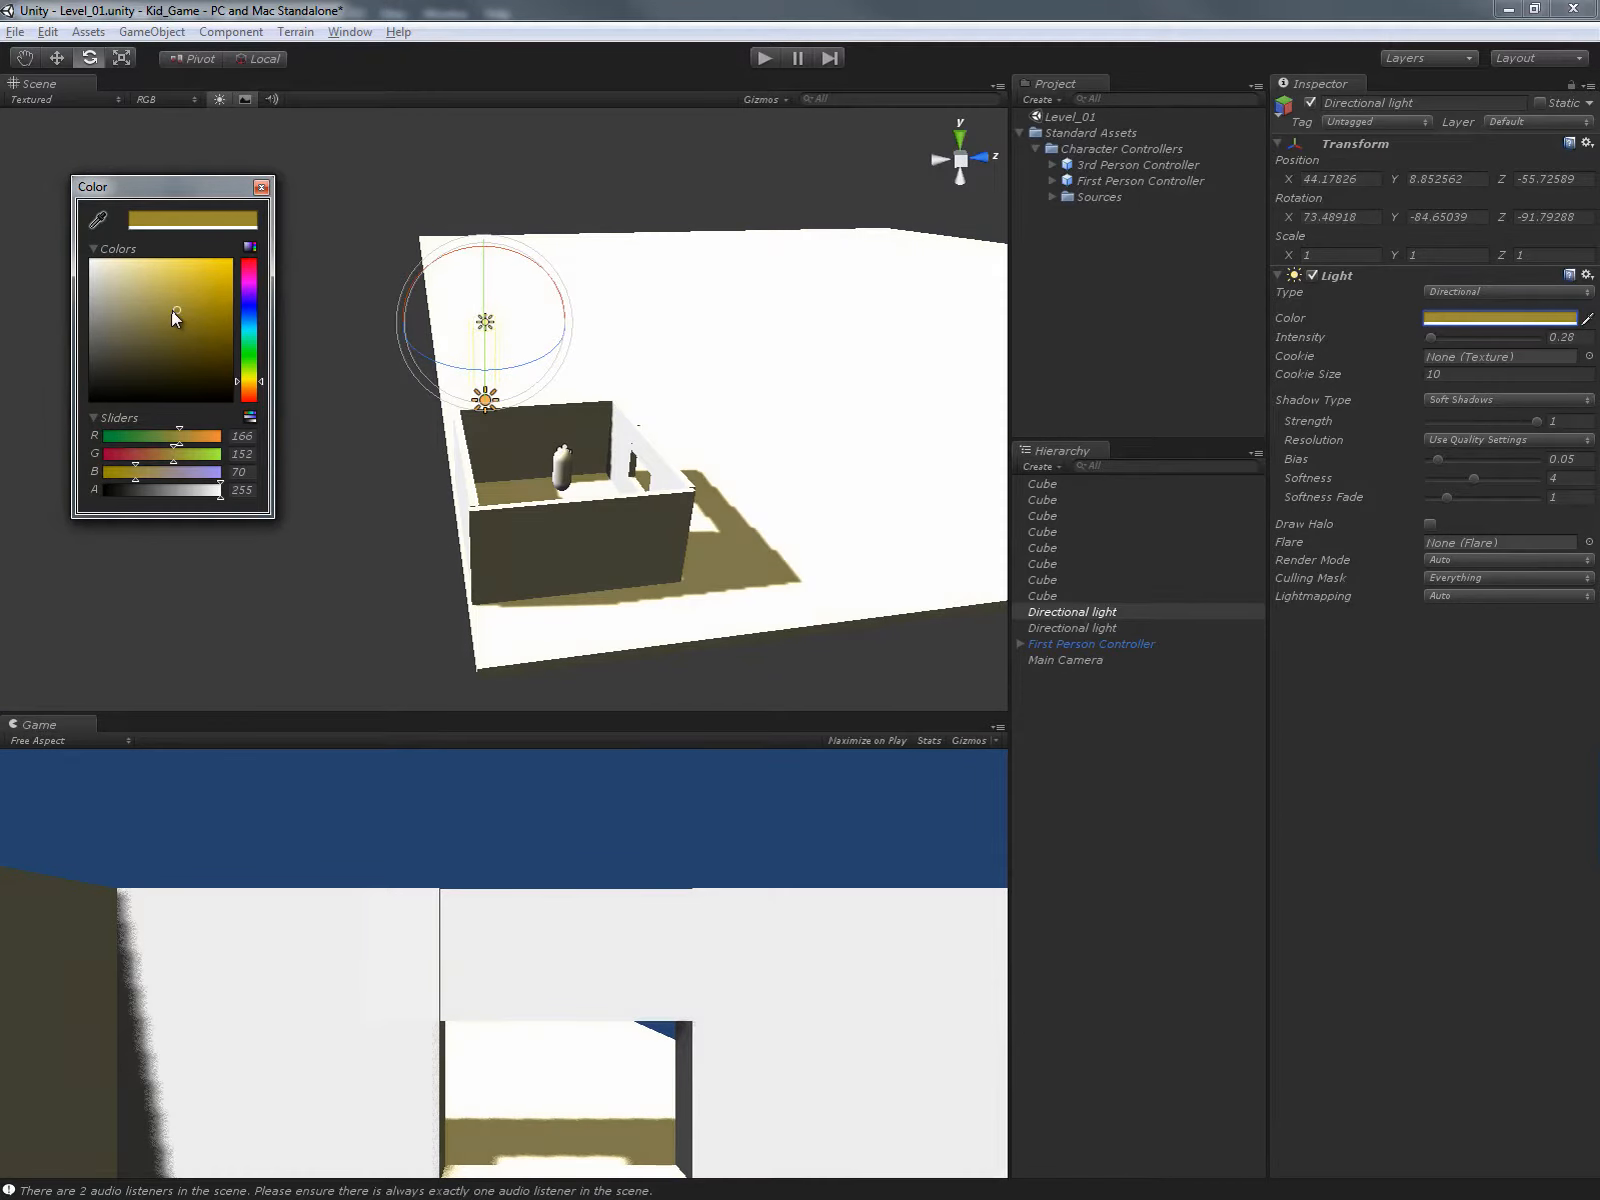
left_click(262, 187)
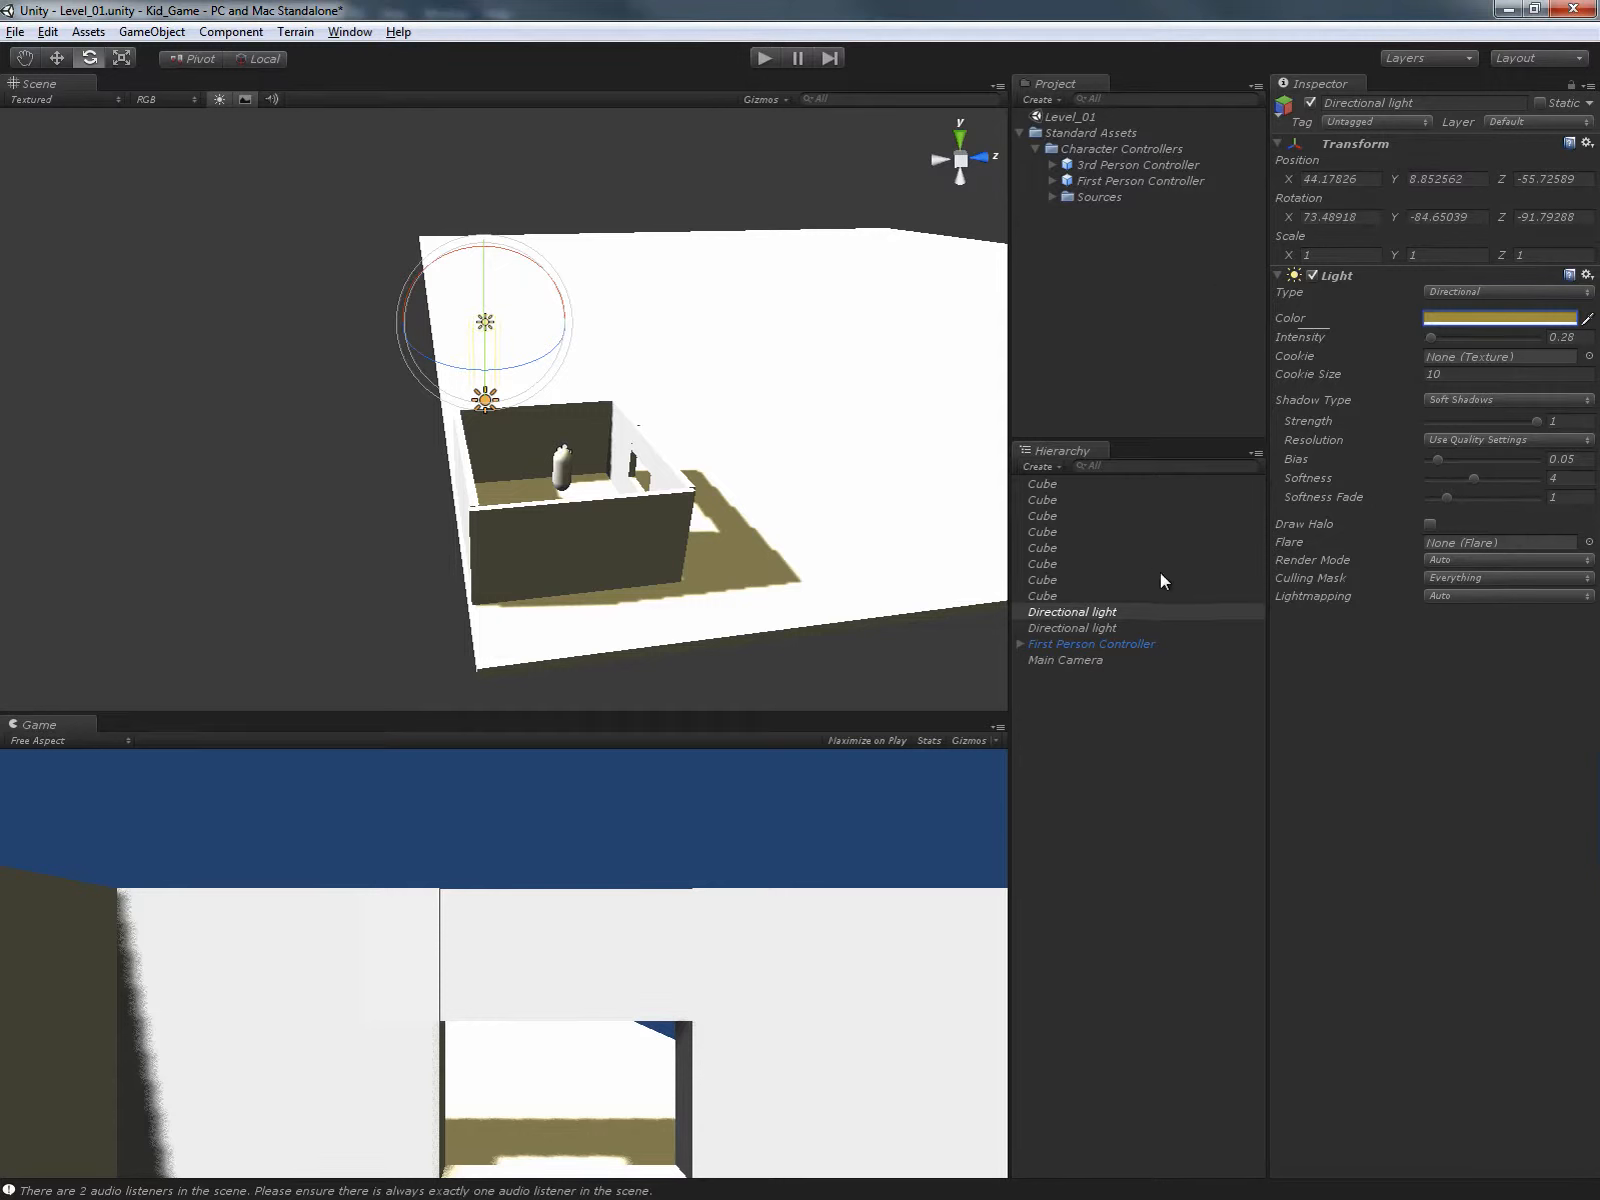
Rename the yellow directional light as Sun.
double_click(1071, 612)
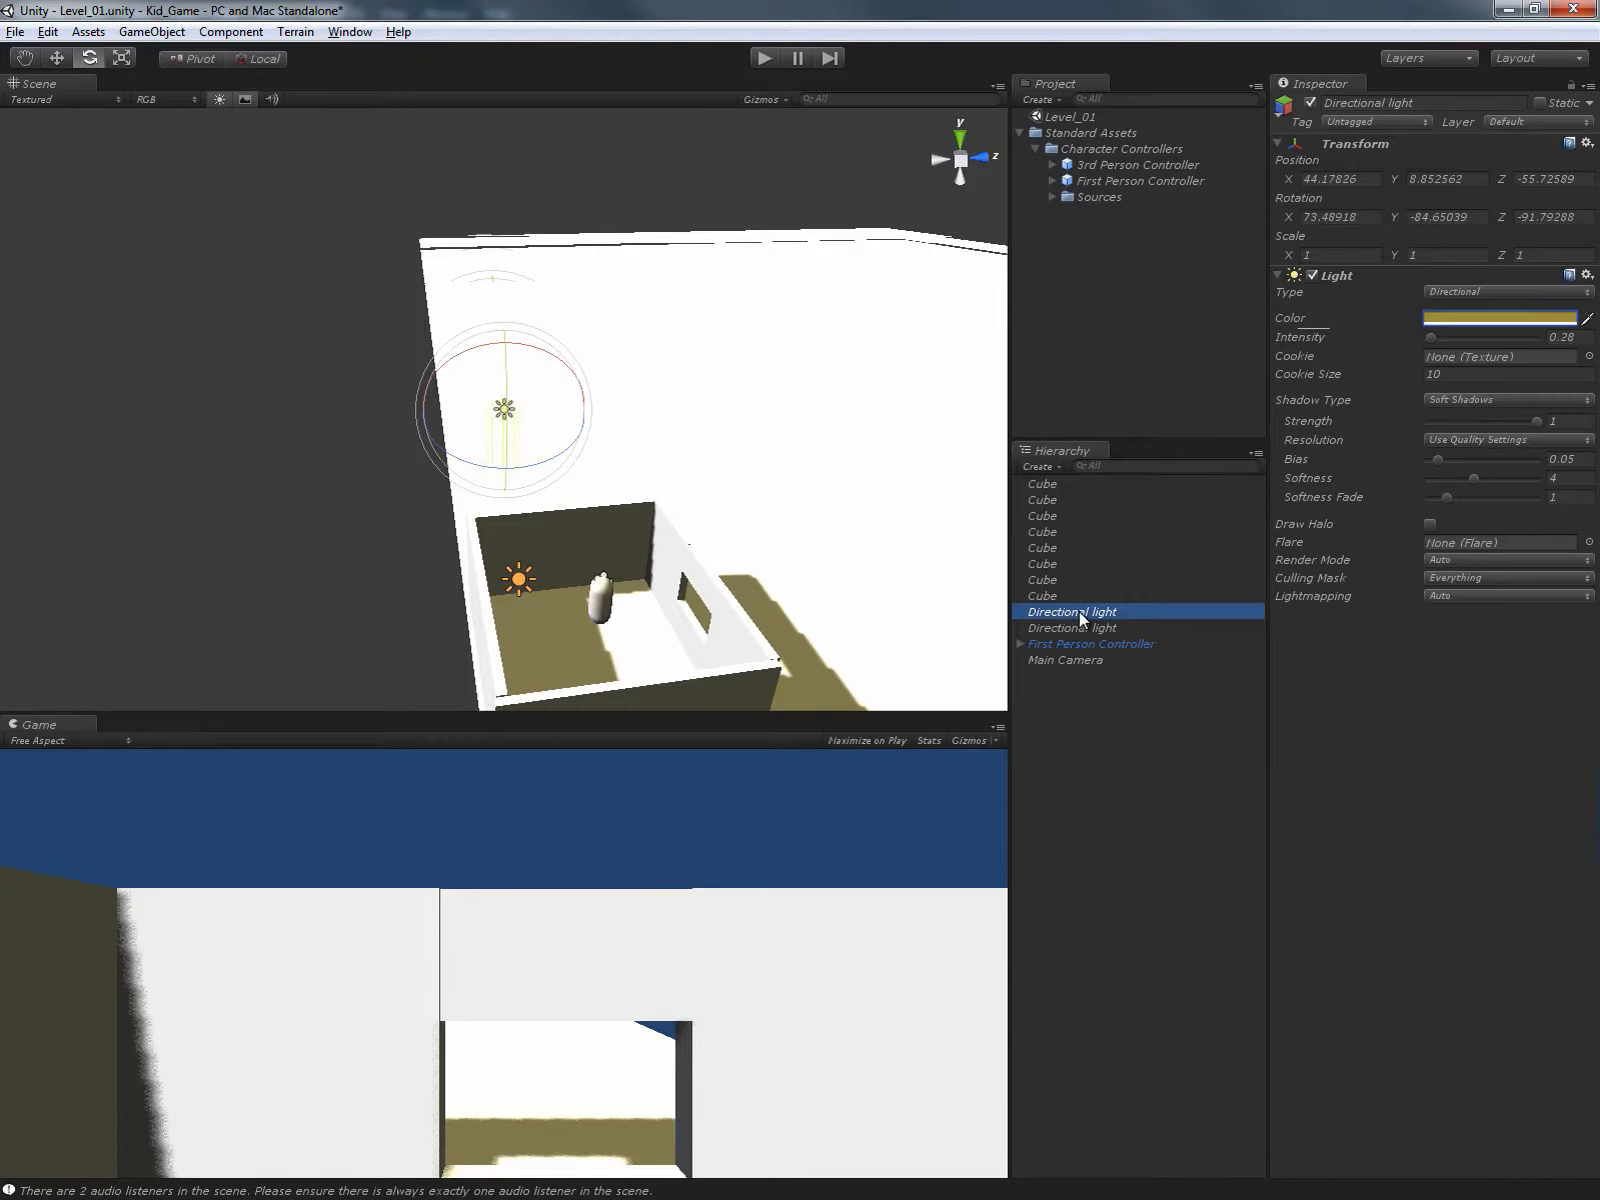
left_click(1431, 102)
type("Sun")
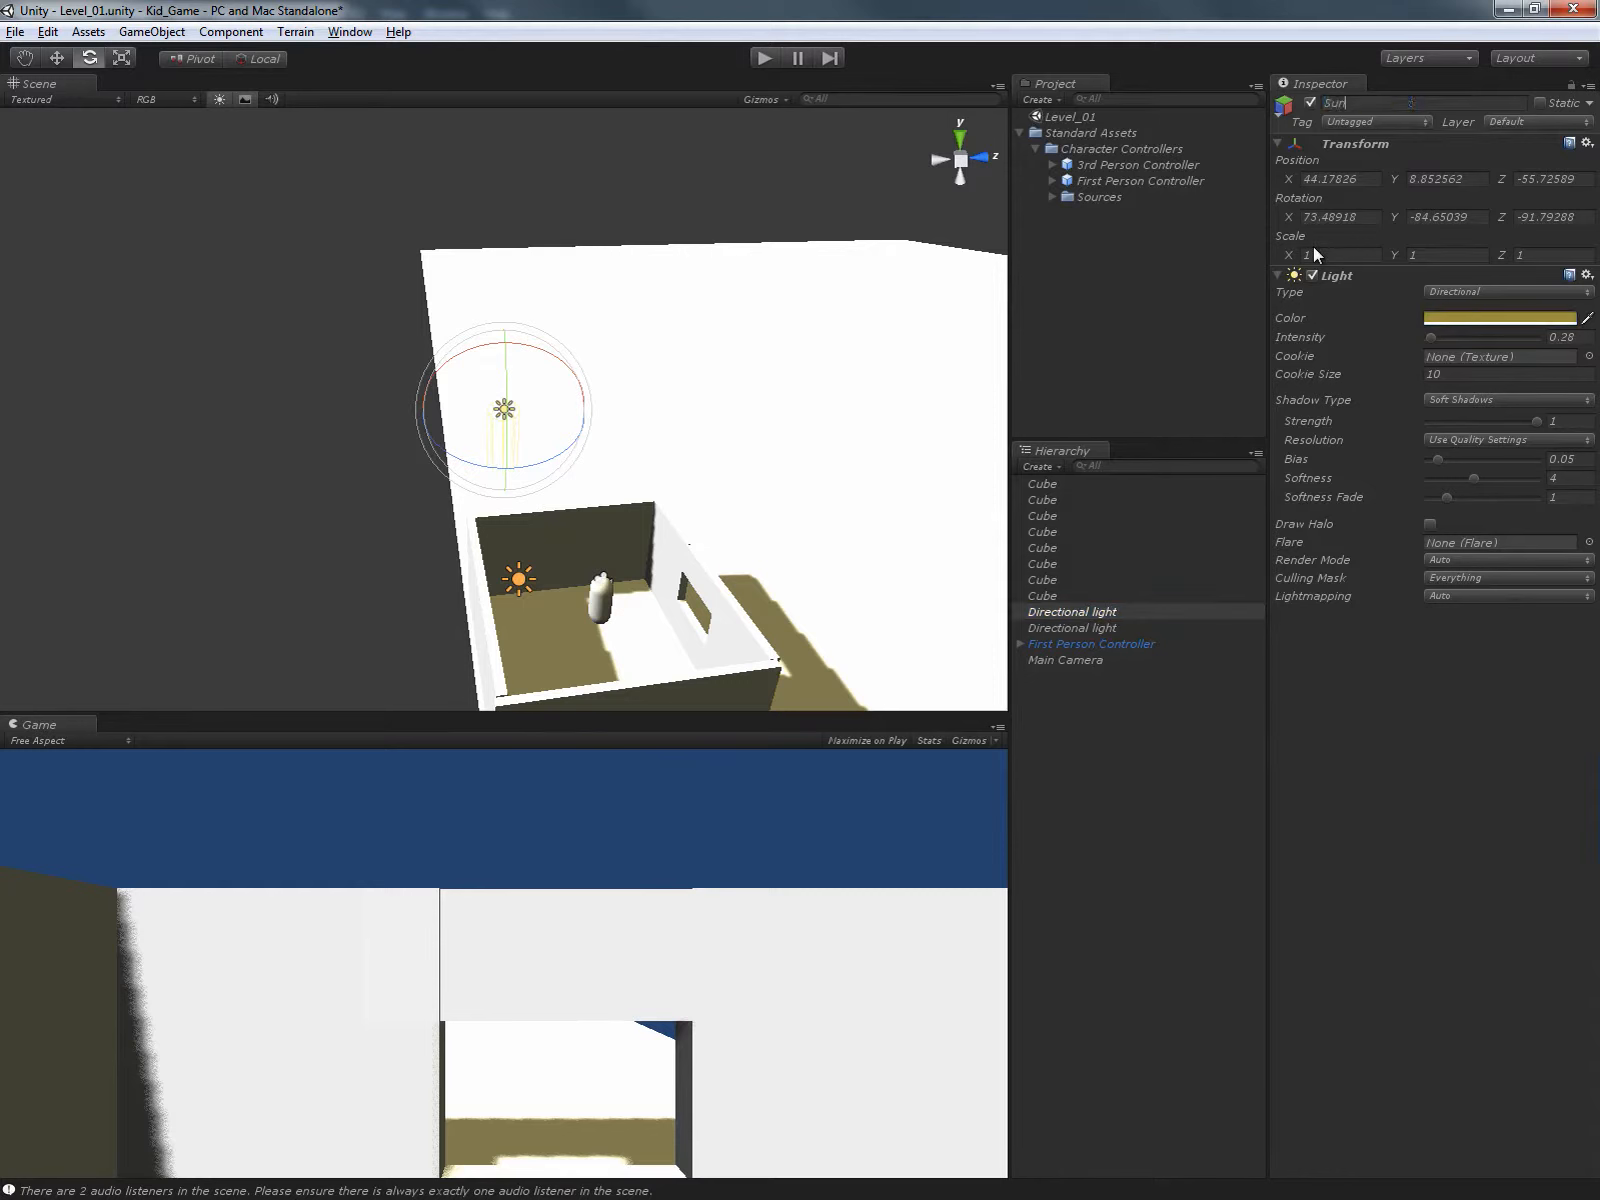
key("Return")
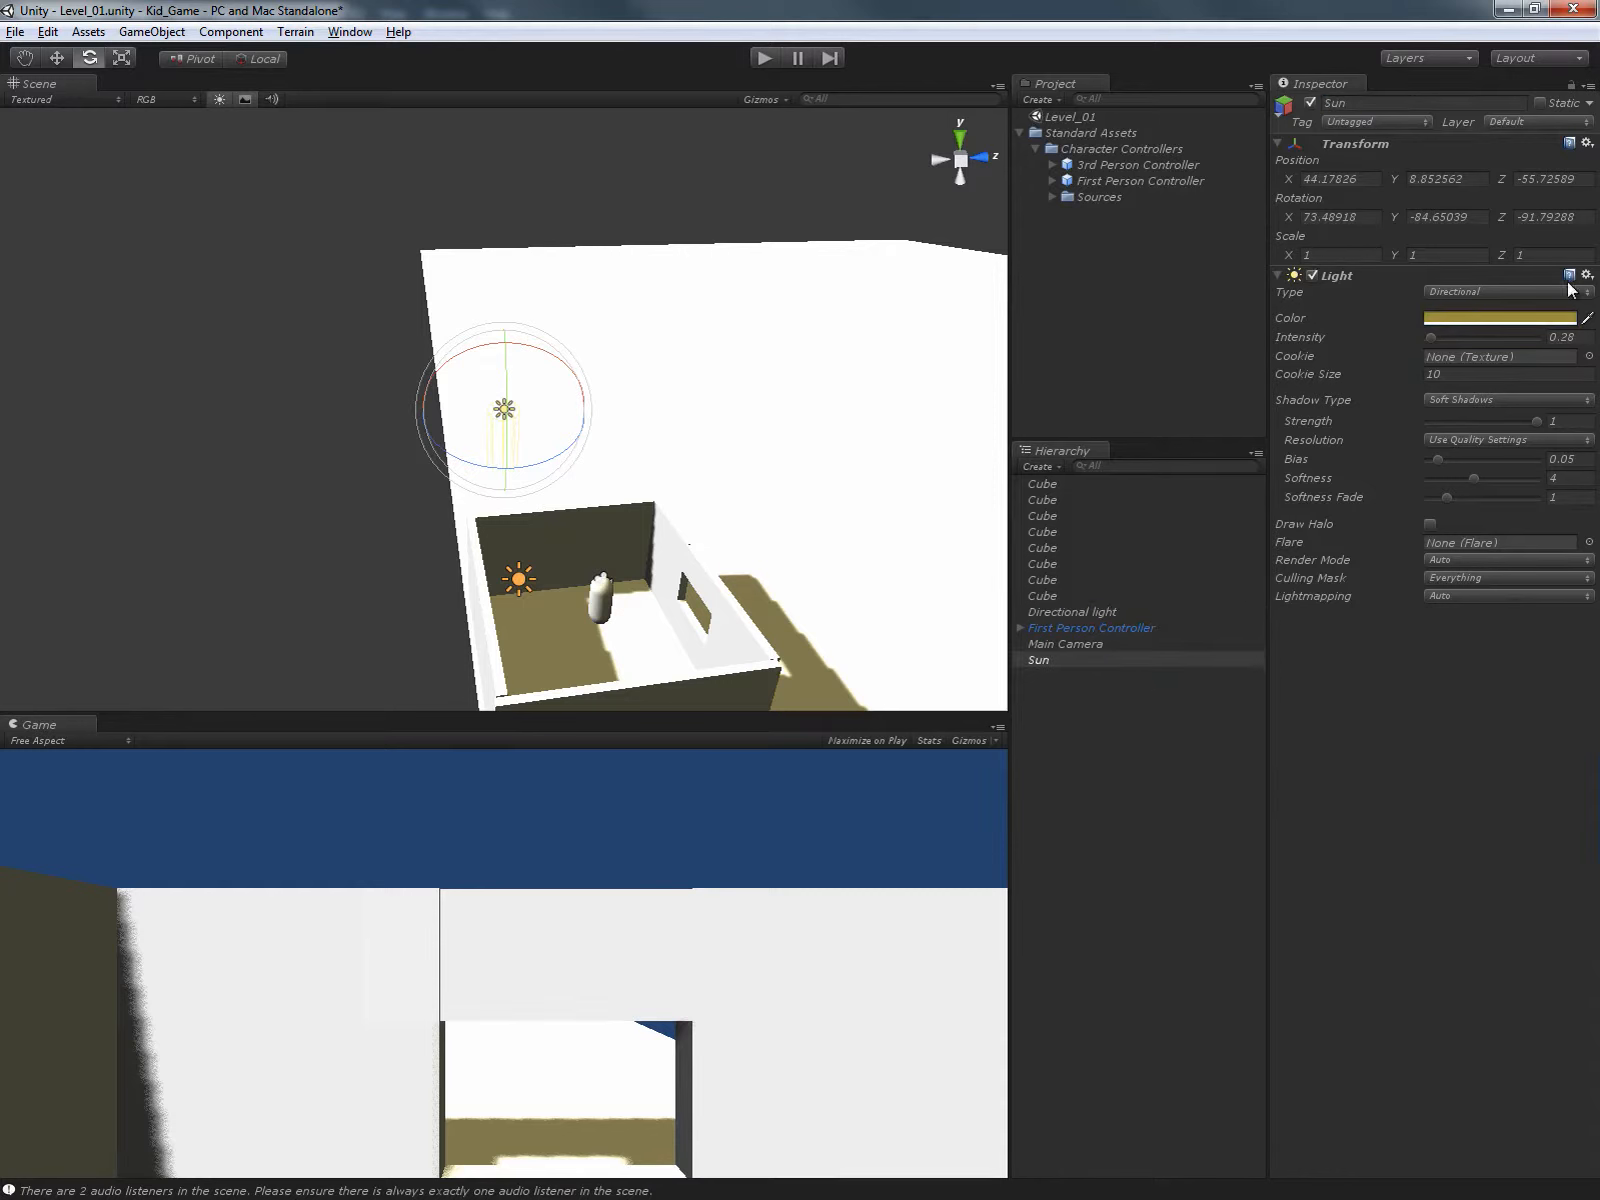
Play-test the level, walking around the room and jumping at the window to check the Sun lighting and shadows.
left_click_drag(680, 470, 698, 370, "alt")
left_click(767, 62)
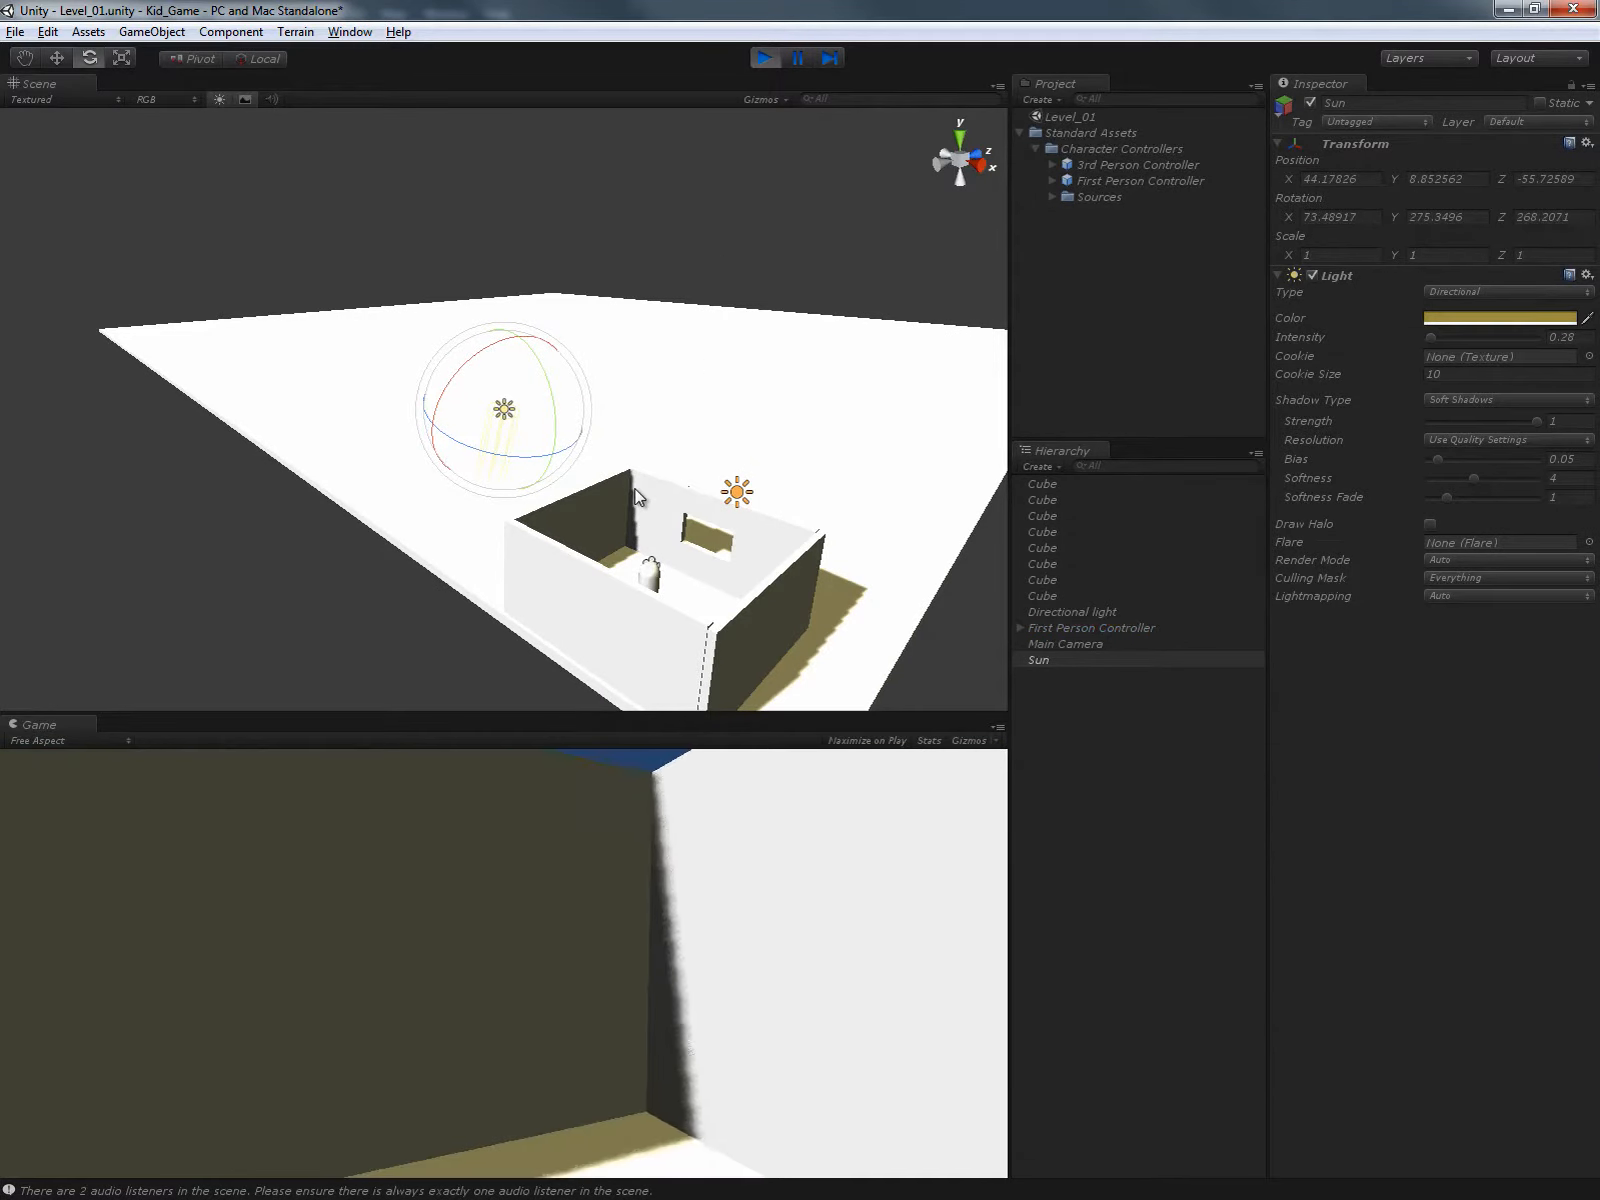
key("w")
key("w")
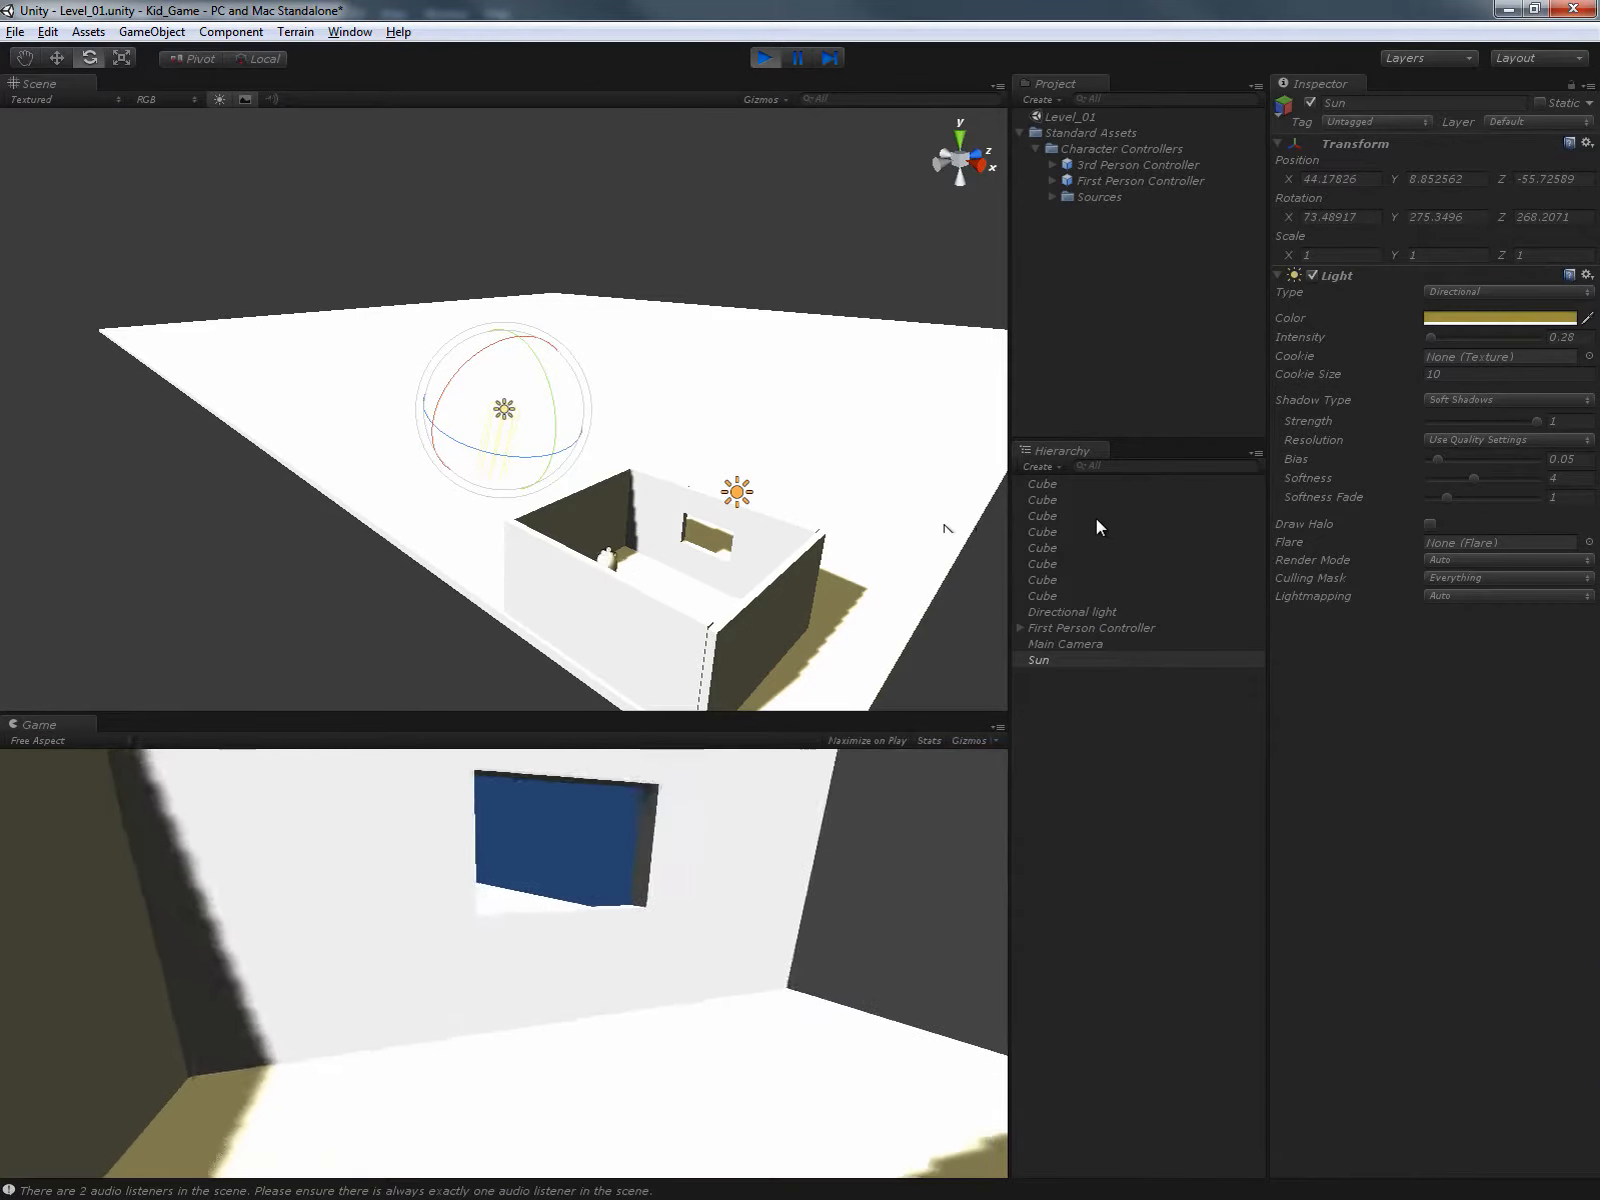
key("s")
key("s")
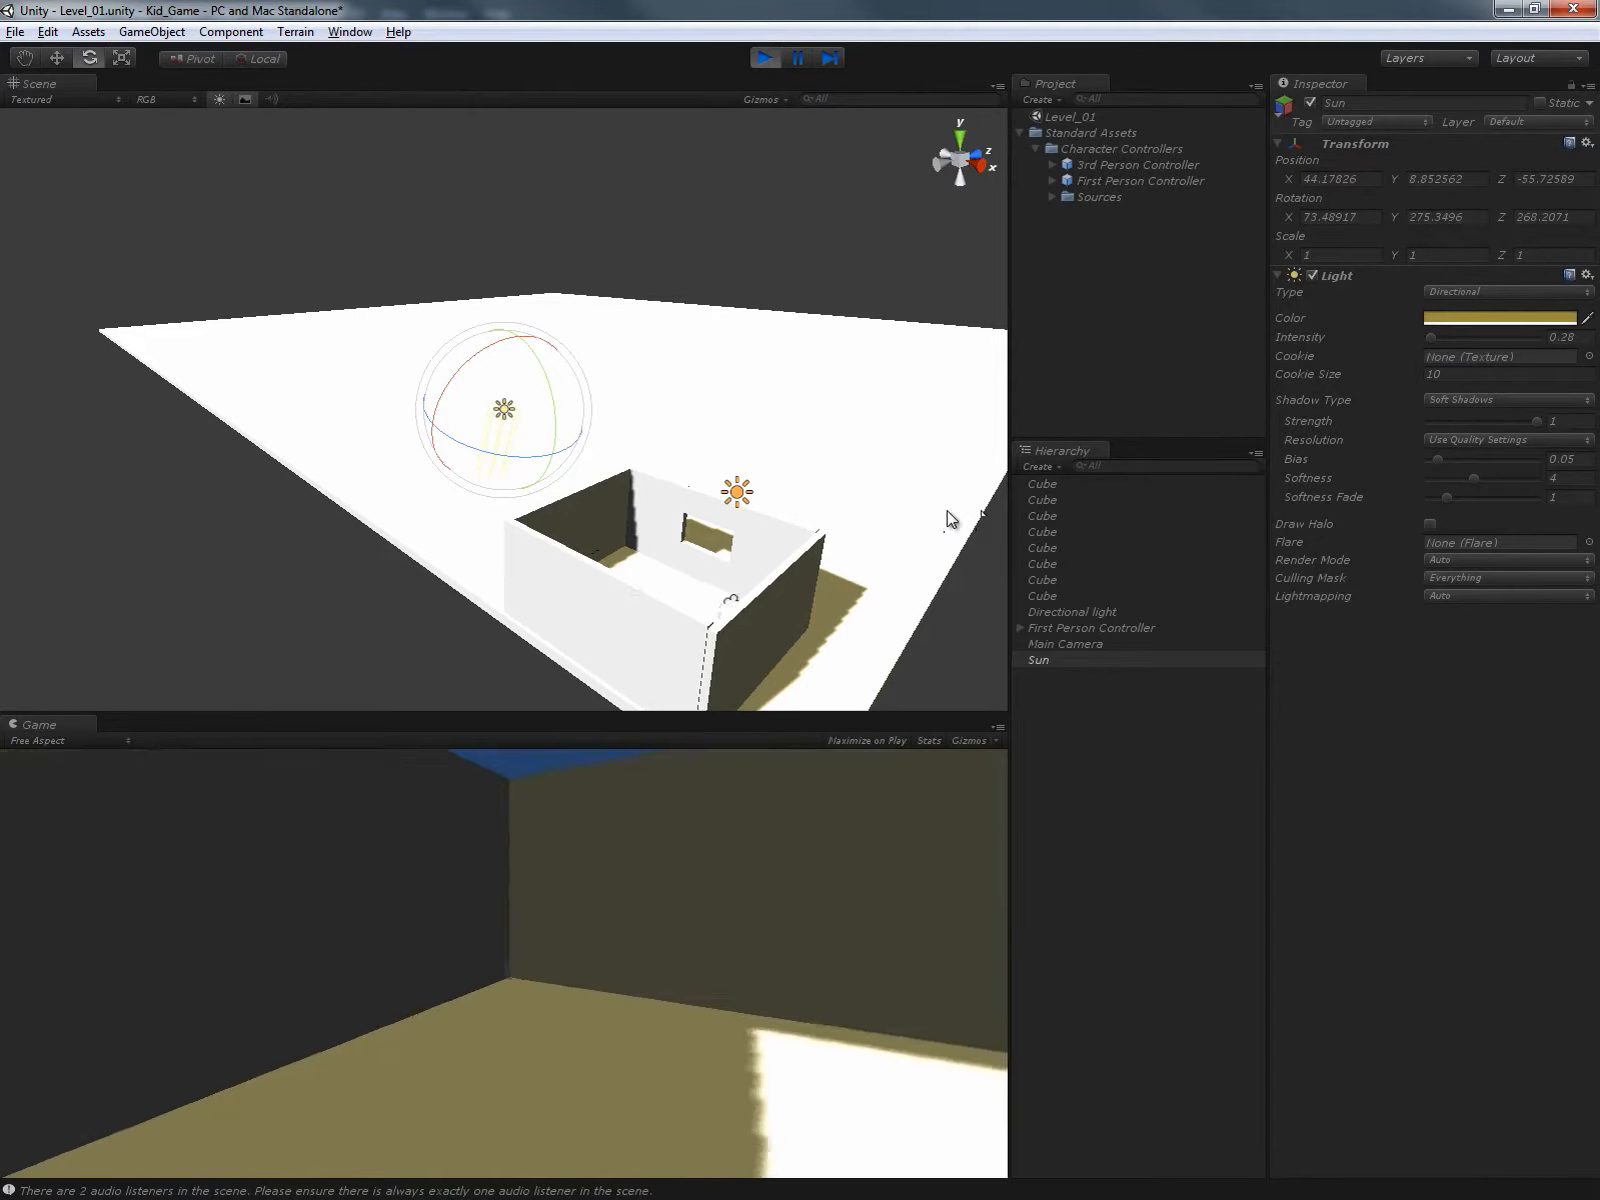
key("s")
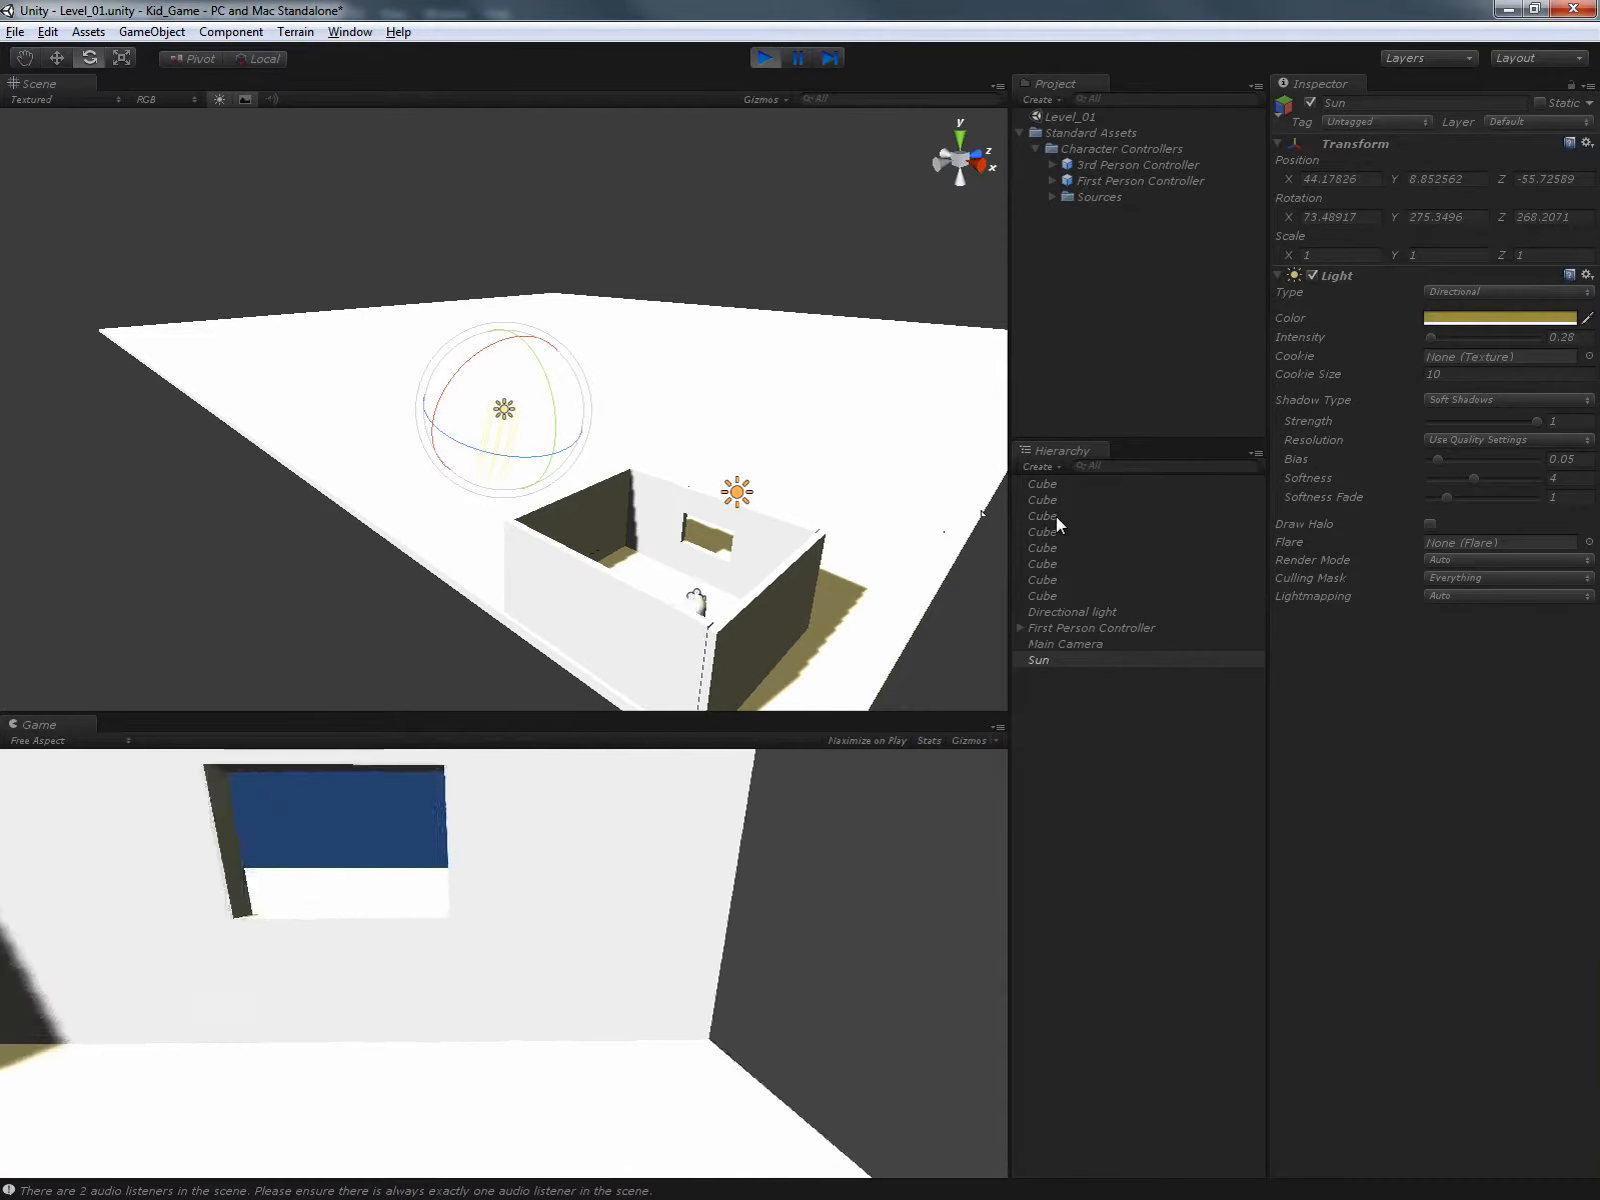
key("w")
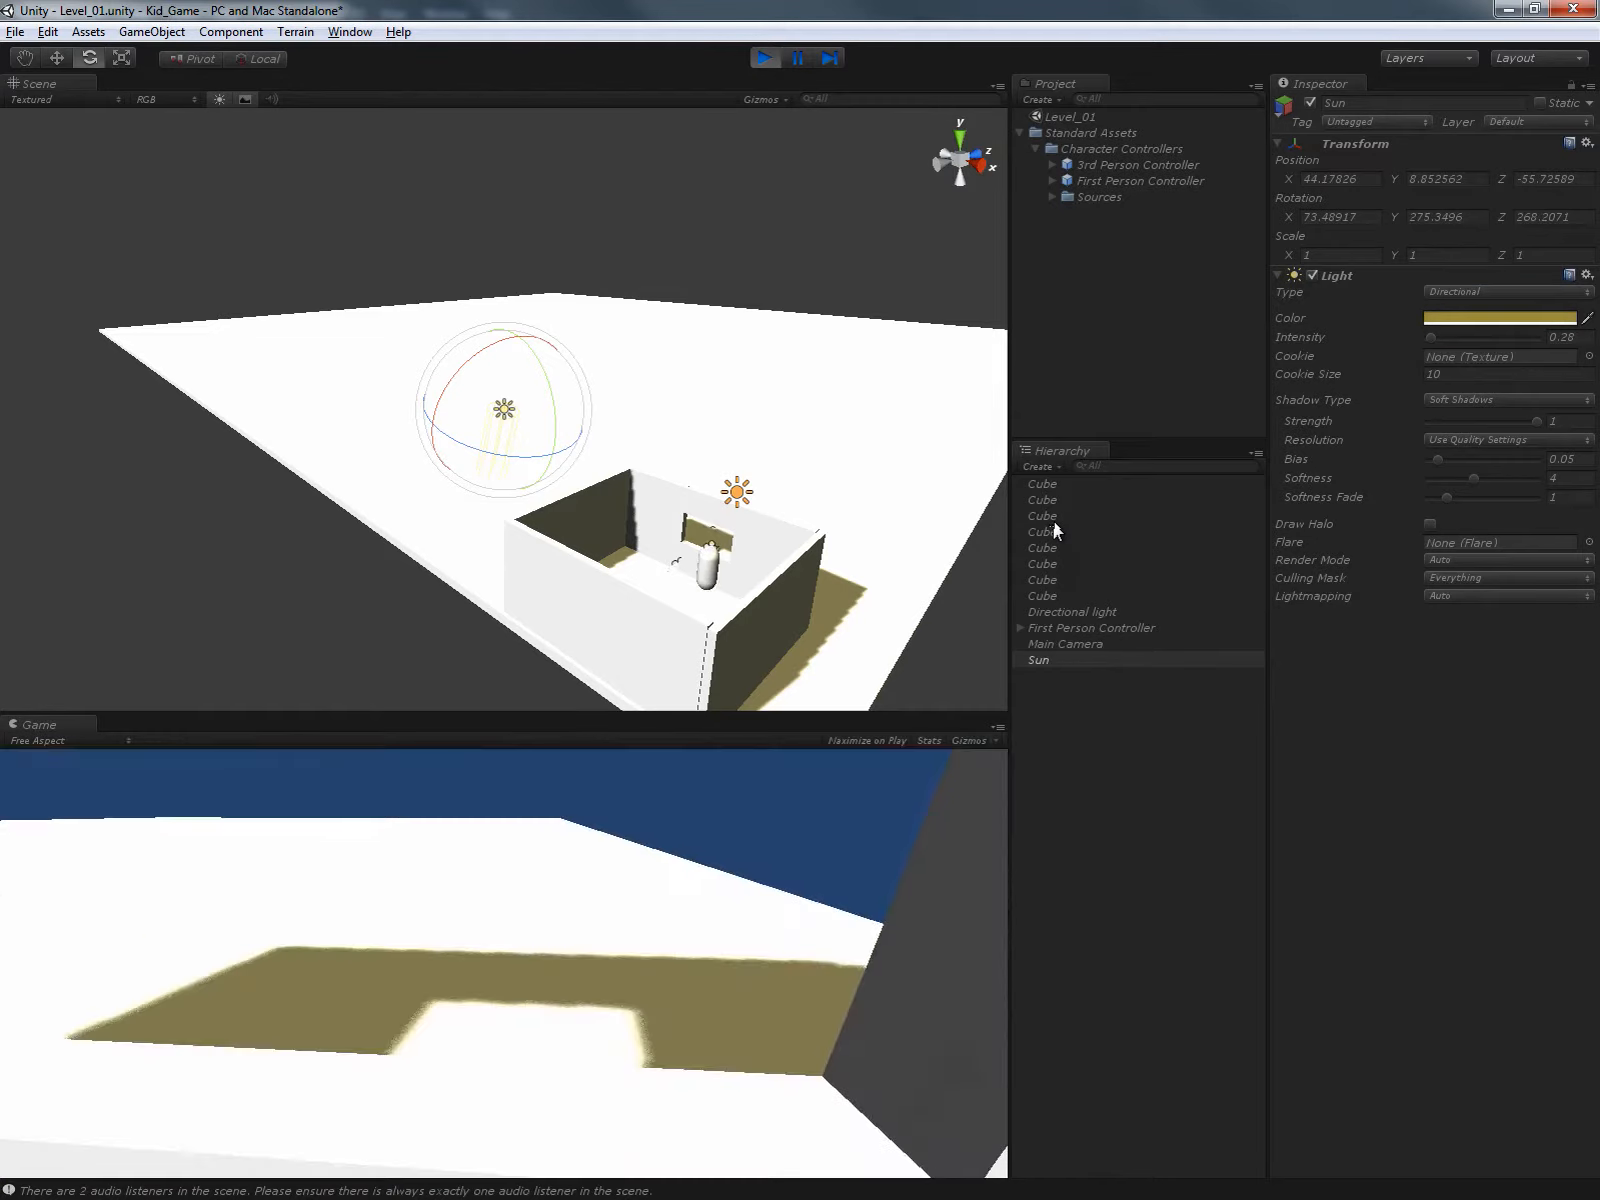
key("space")
key("space")
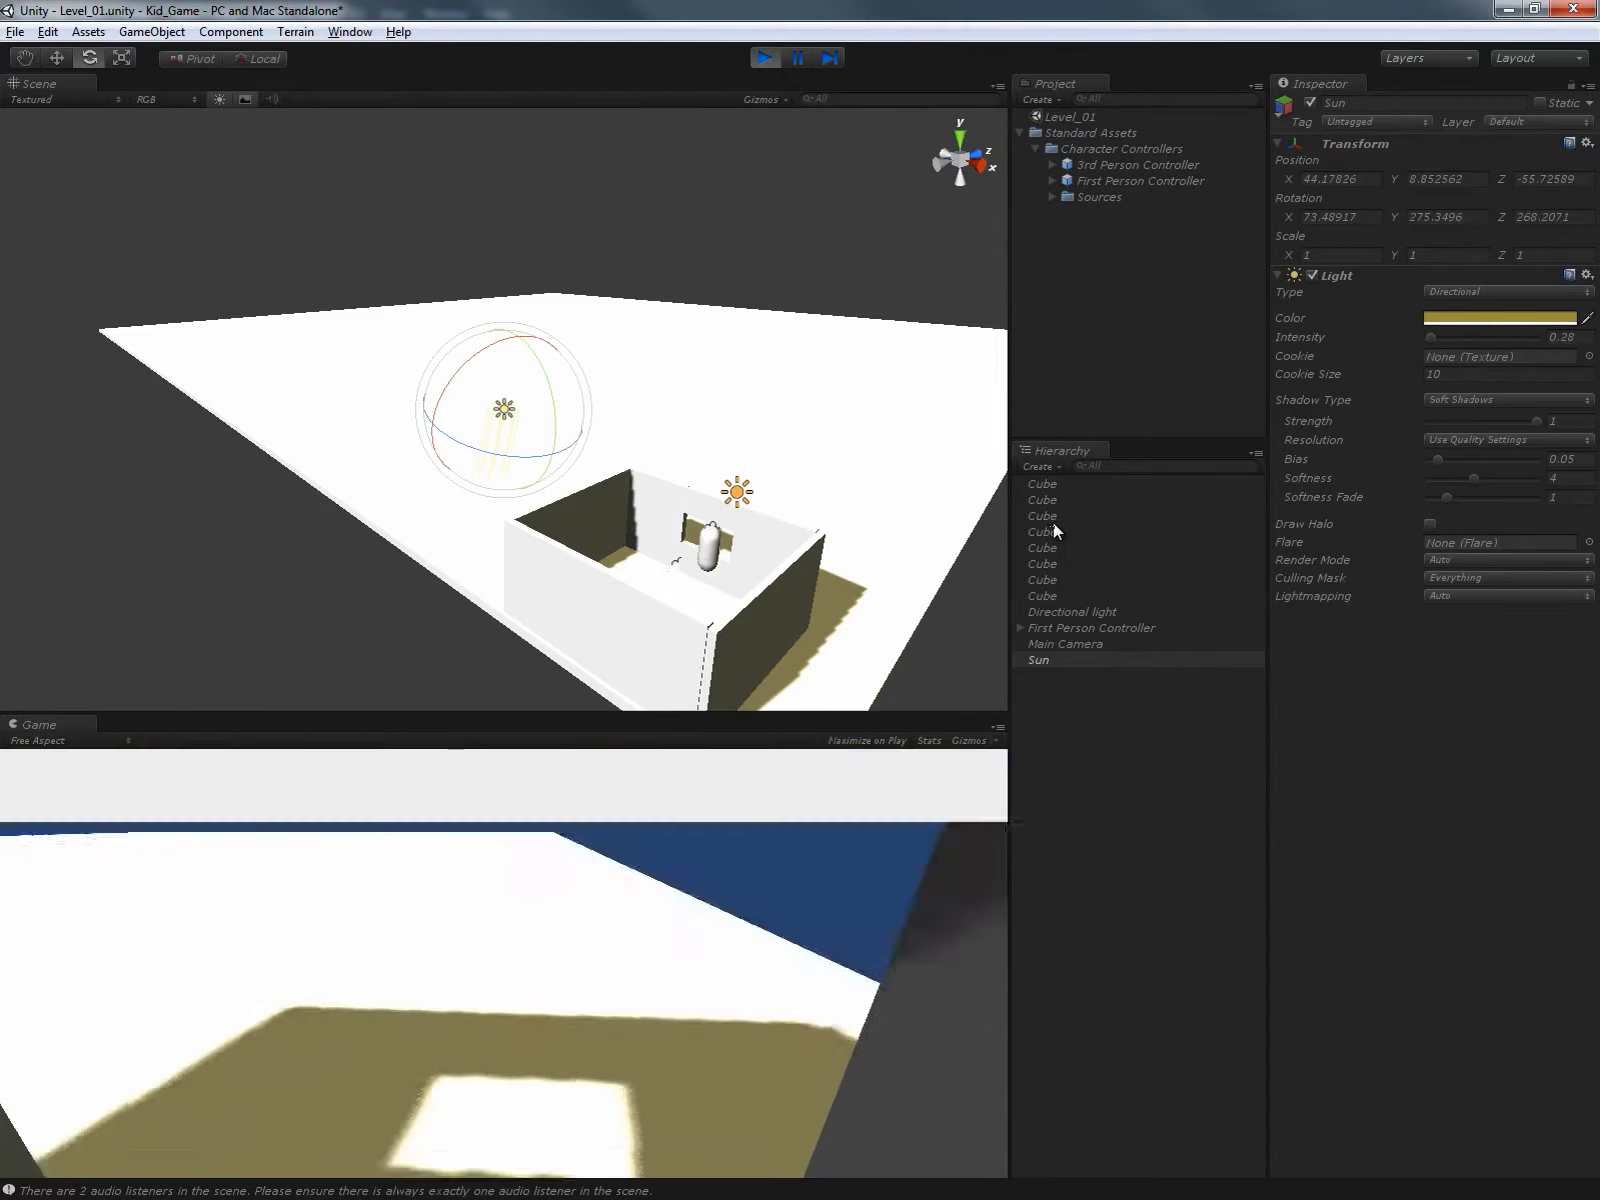
left_click(763, 58)
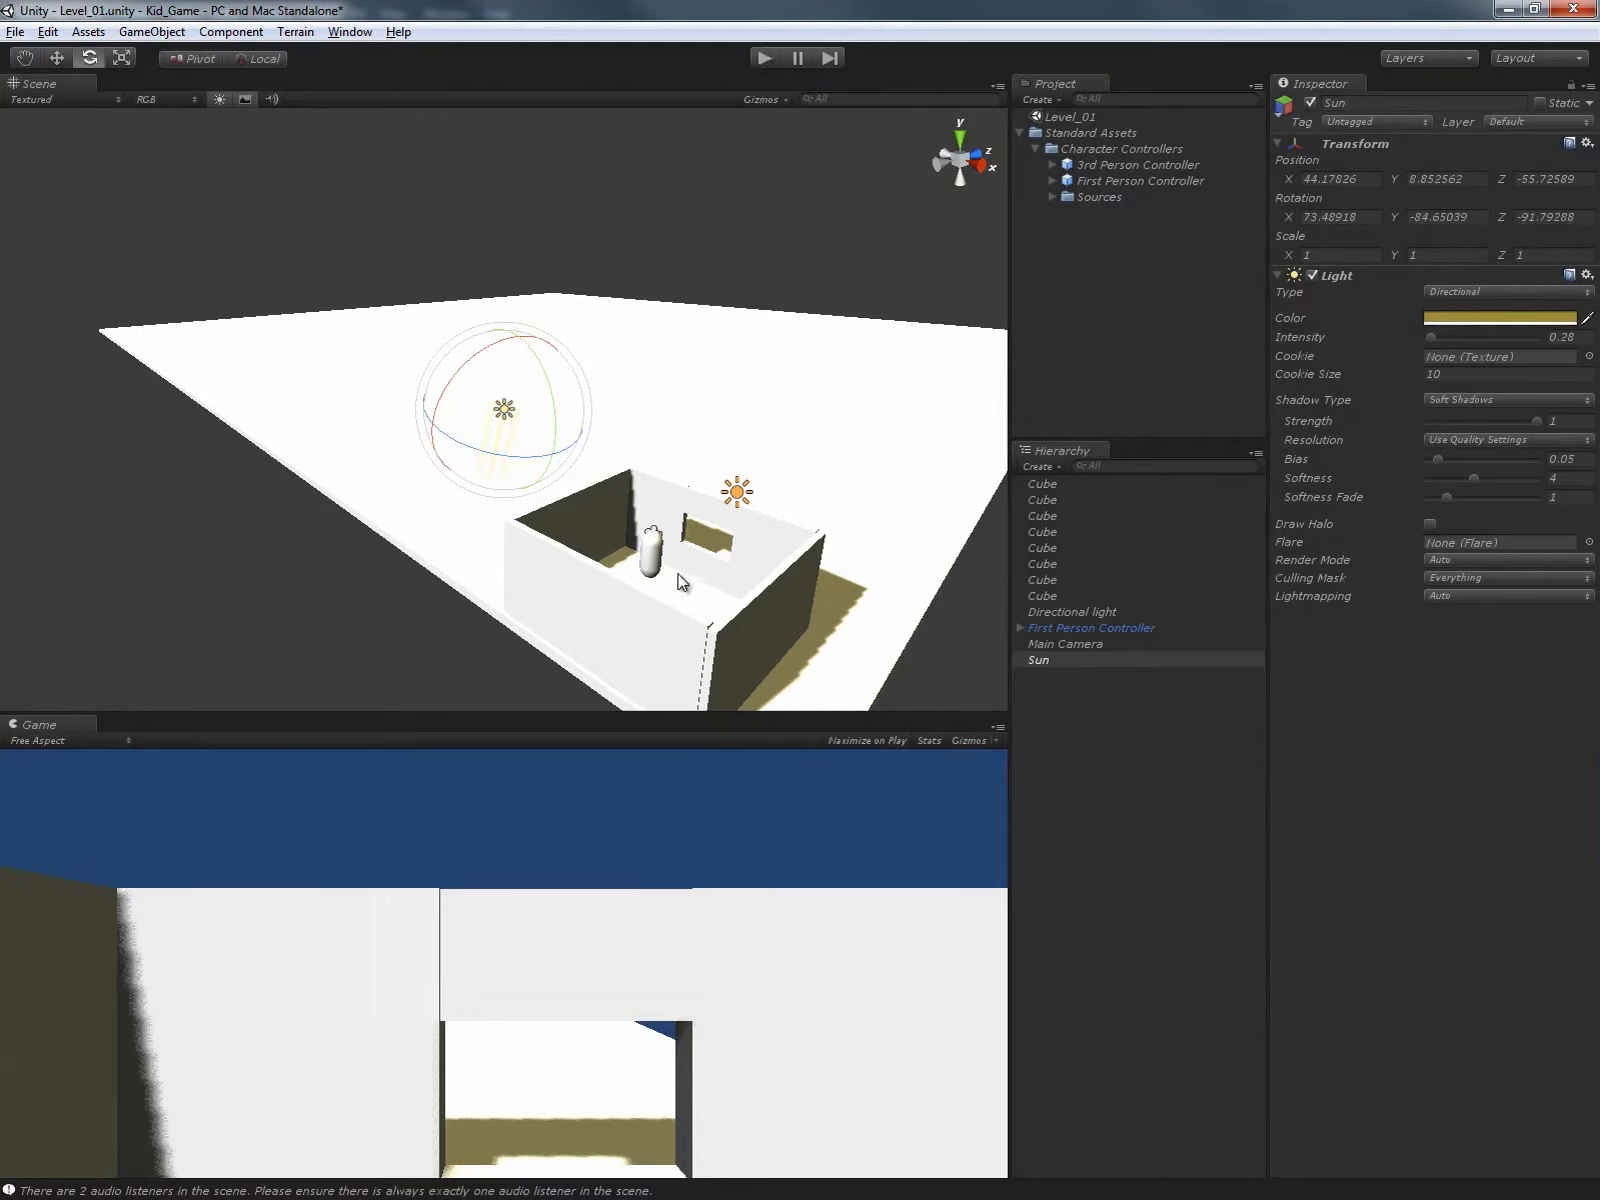
Try to adjust the height of the wall block beneath the window.
left_click(708, 572)
left_click_drag(690, 572, 697, 545, "alt")
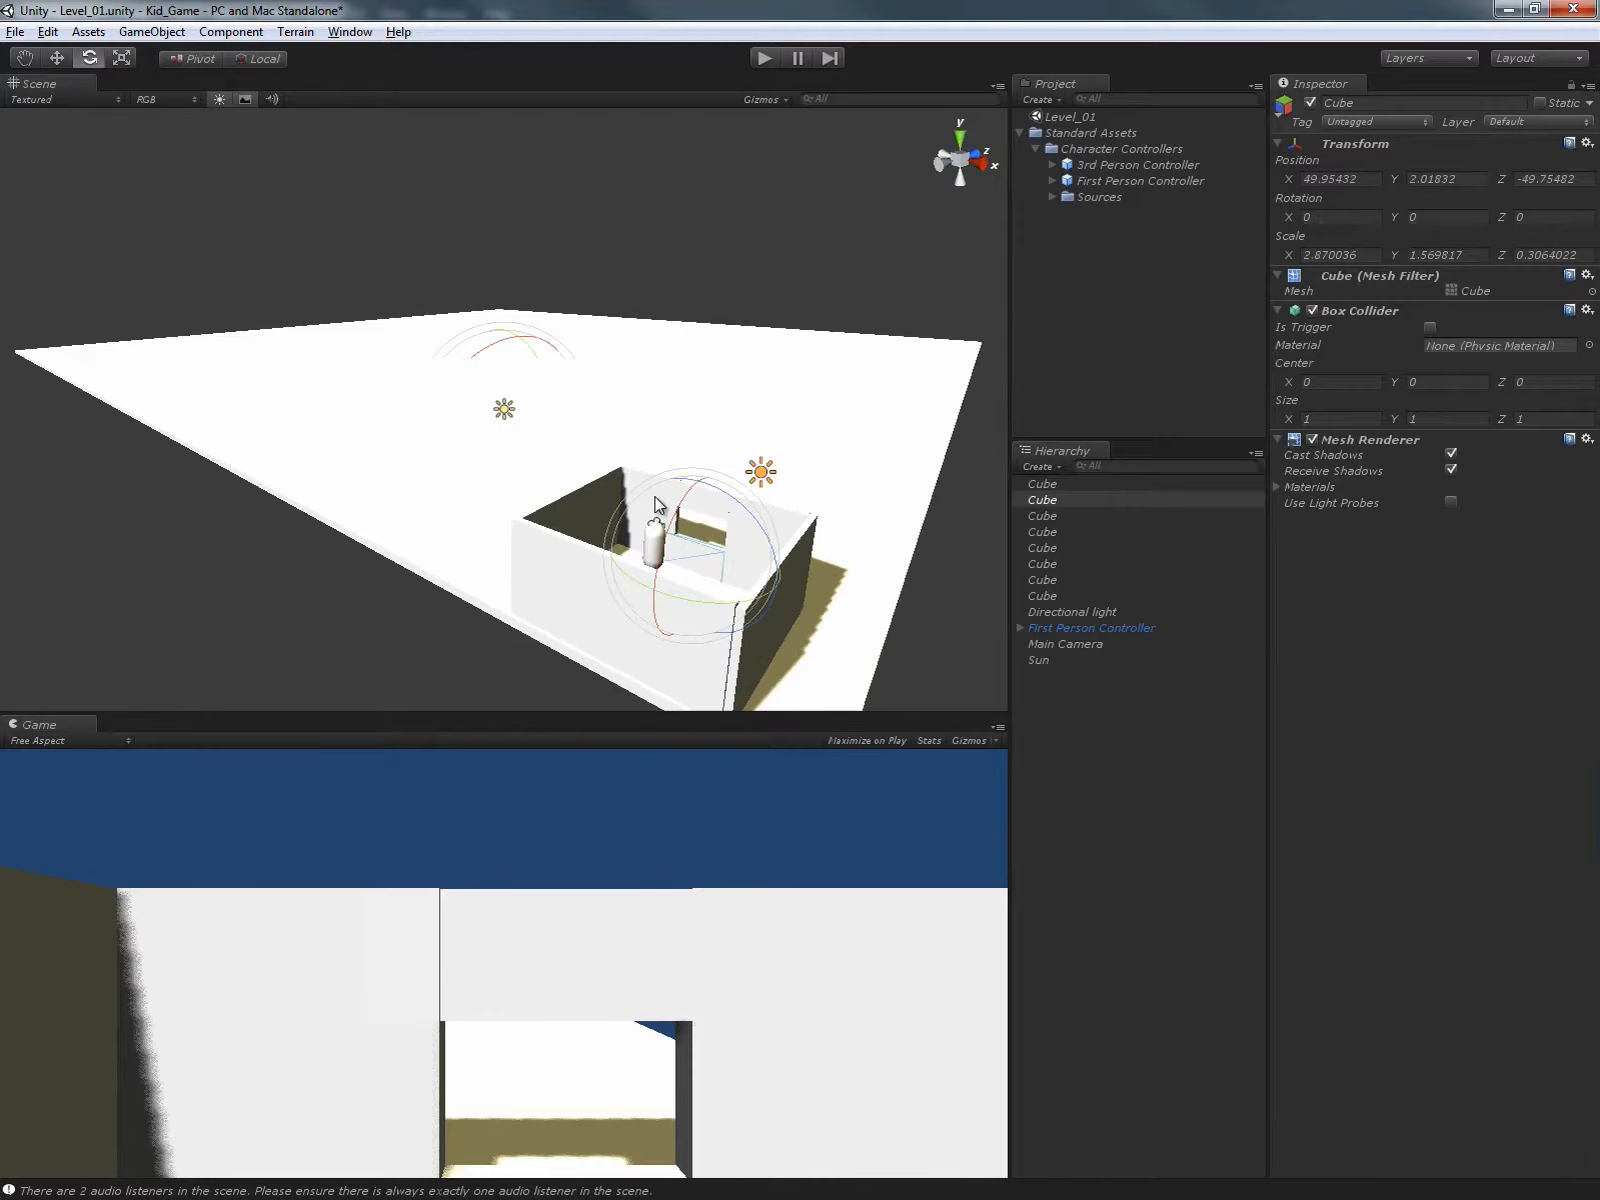
scroll(660, 508, "up", 1)
key("w")
left_click(659, 495)
left_click(732, 519, "shift")
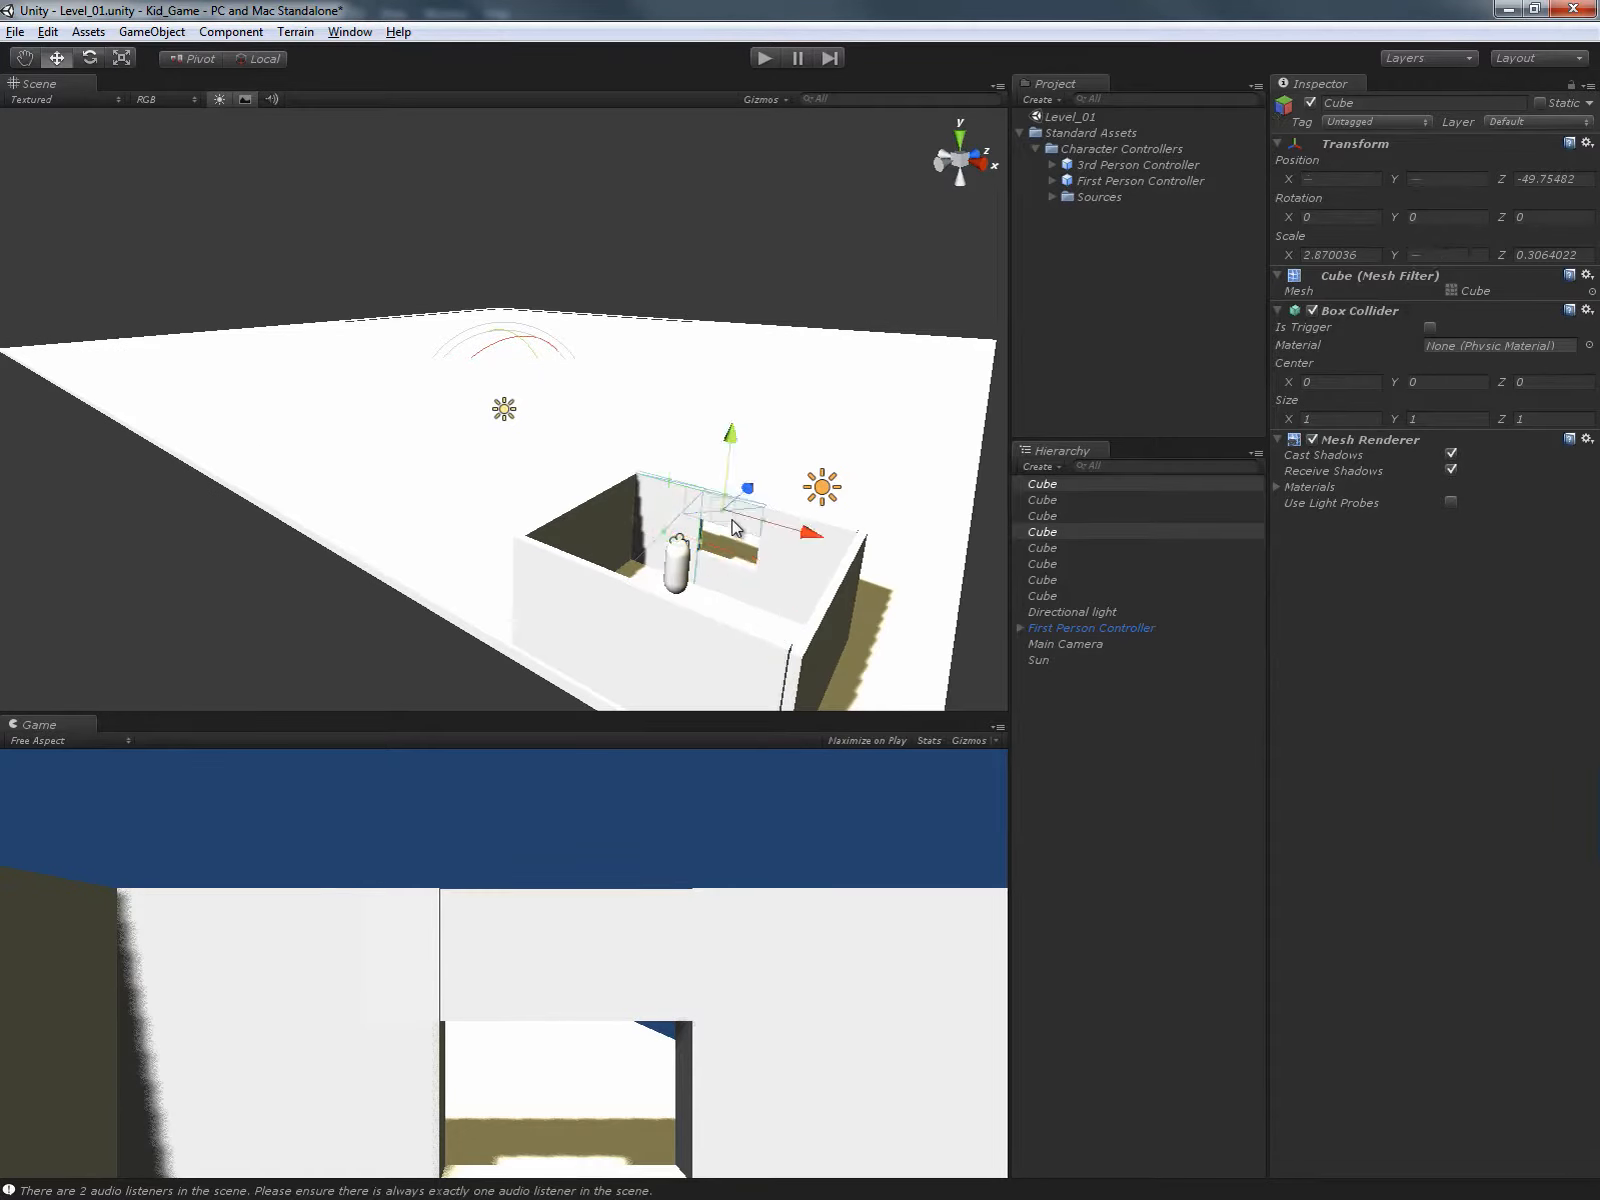
left_click(728, 575, "shift")
left_click(753, 582)
scroll(843, 593, "up", 2)
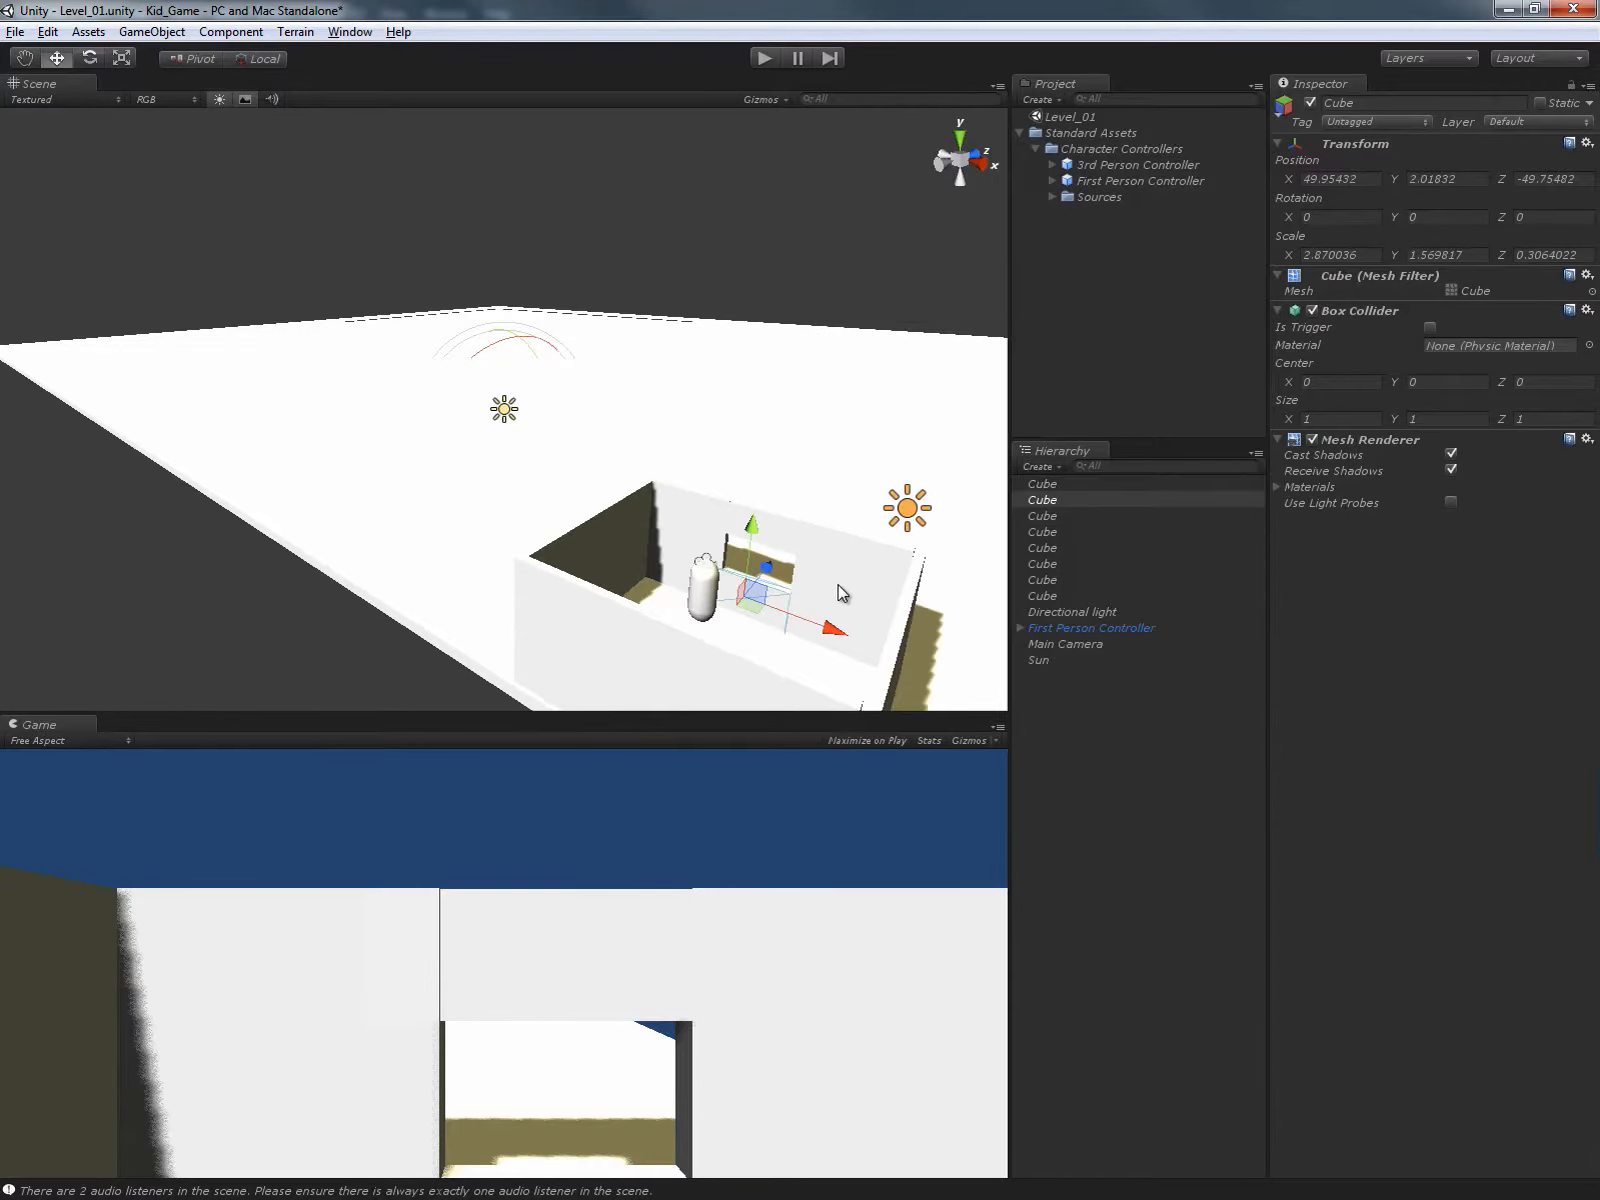
scroll(682, 576, "up", 4)
middle_click_drag(843, 593, 653, 536)
scroll(550, 525, "up", 2)
scroll(700, 585, "up", 2)
middle_click_drag(740, 616, 690, 581)
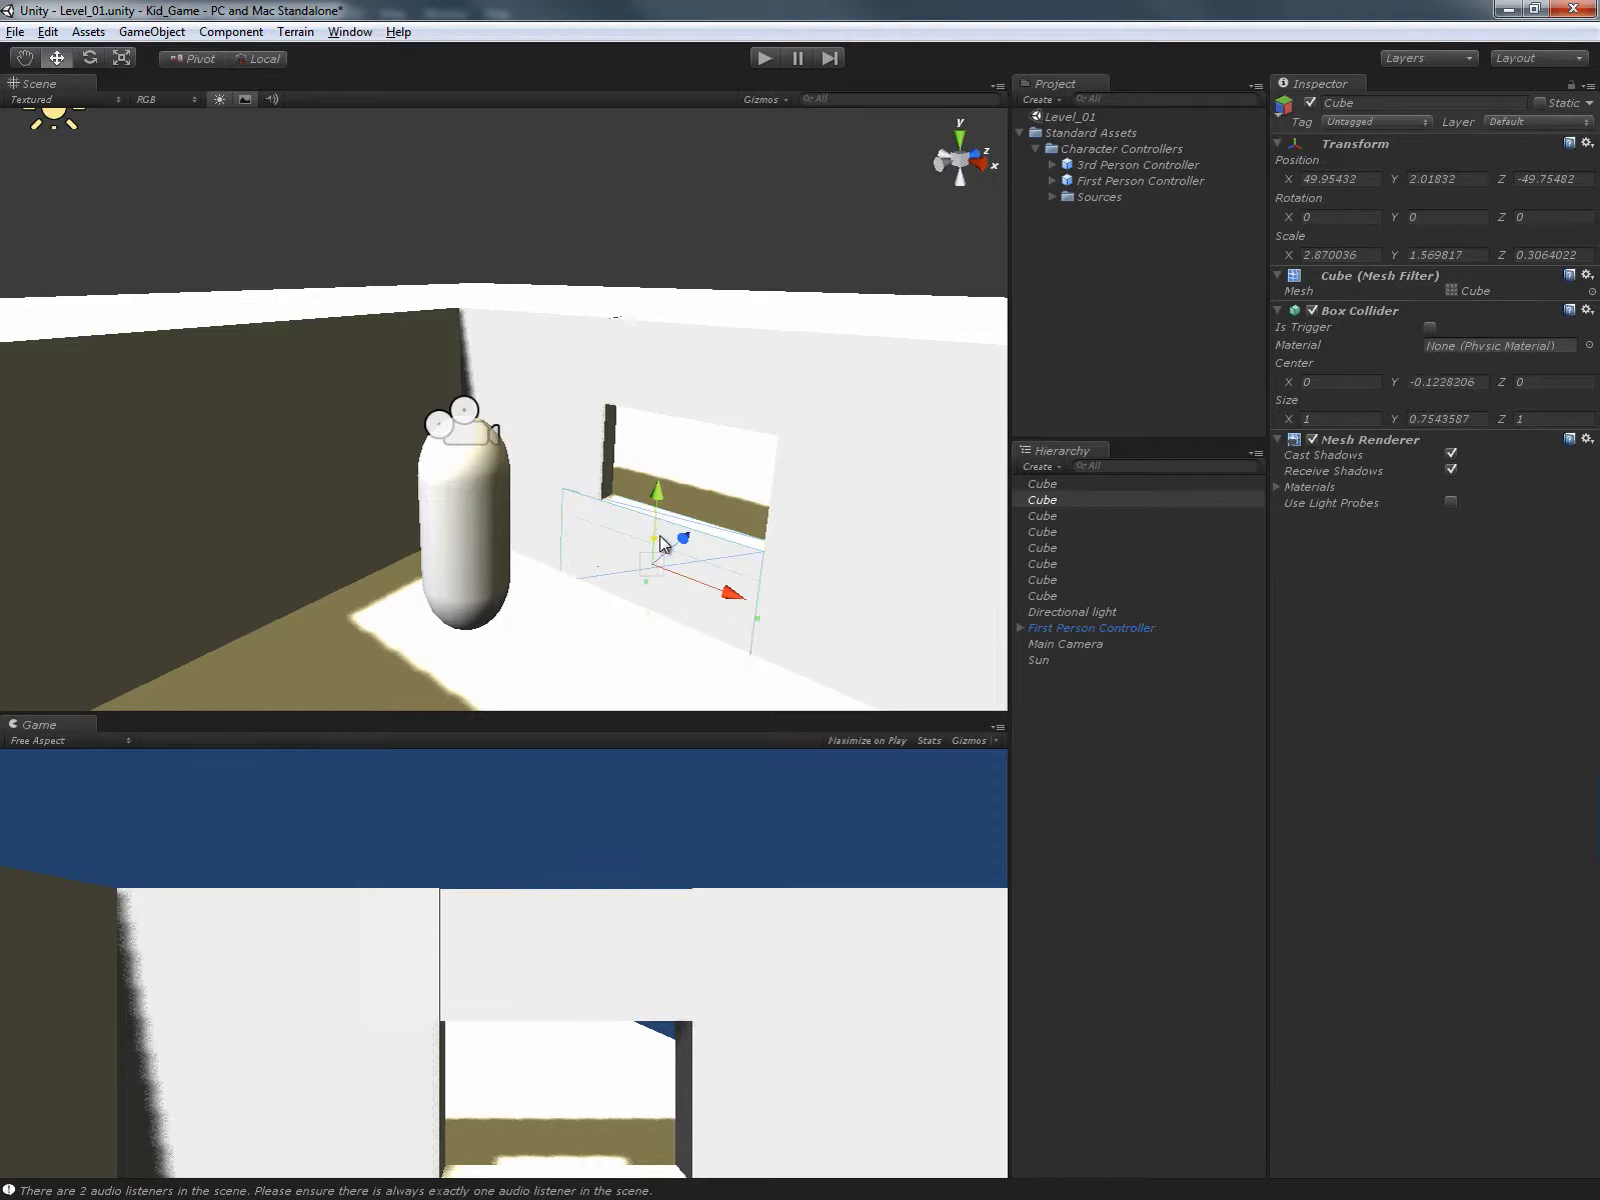
left_click_drag(661, 512, 661, 509, "shift")
key("r")
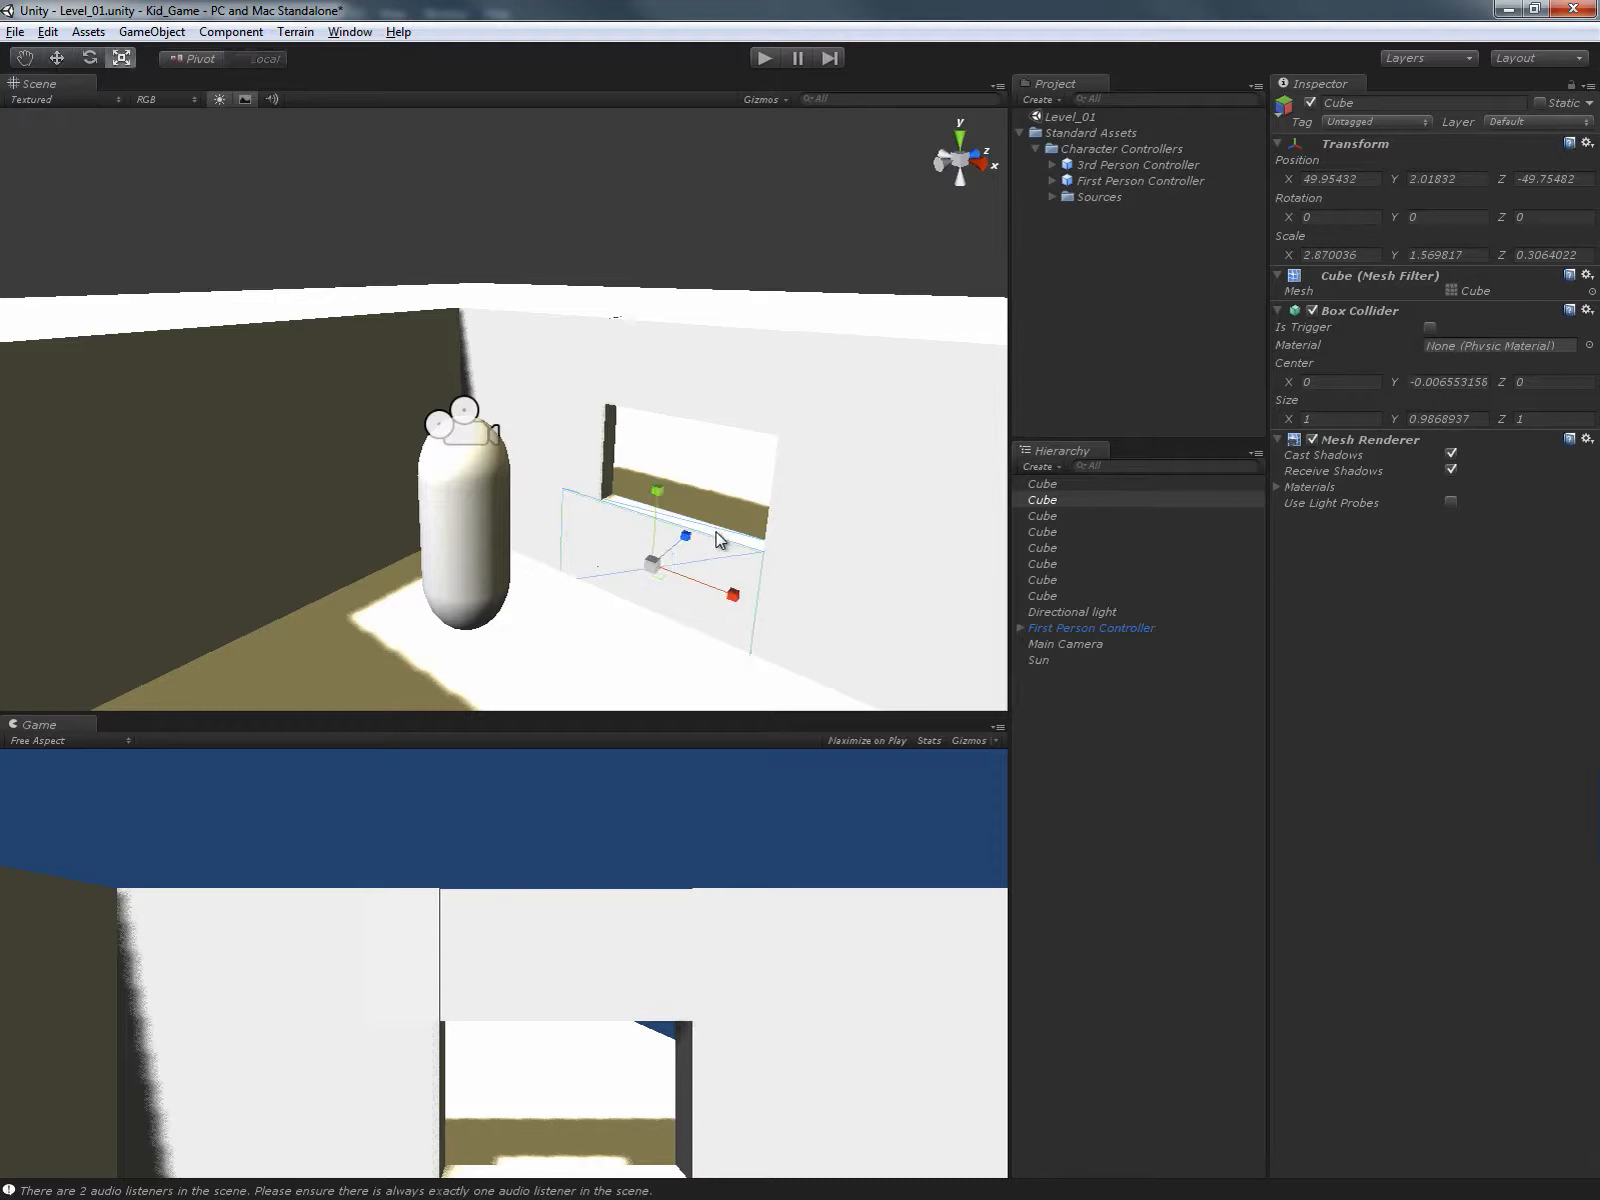
left_click_drag(664, 476, 658, 489)
Reduce the height scale of the block above the window to about 0.79 and raise it to about Y 4.98.
left_click(711, 400)
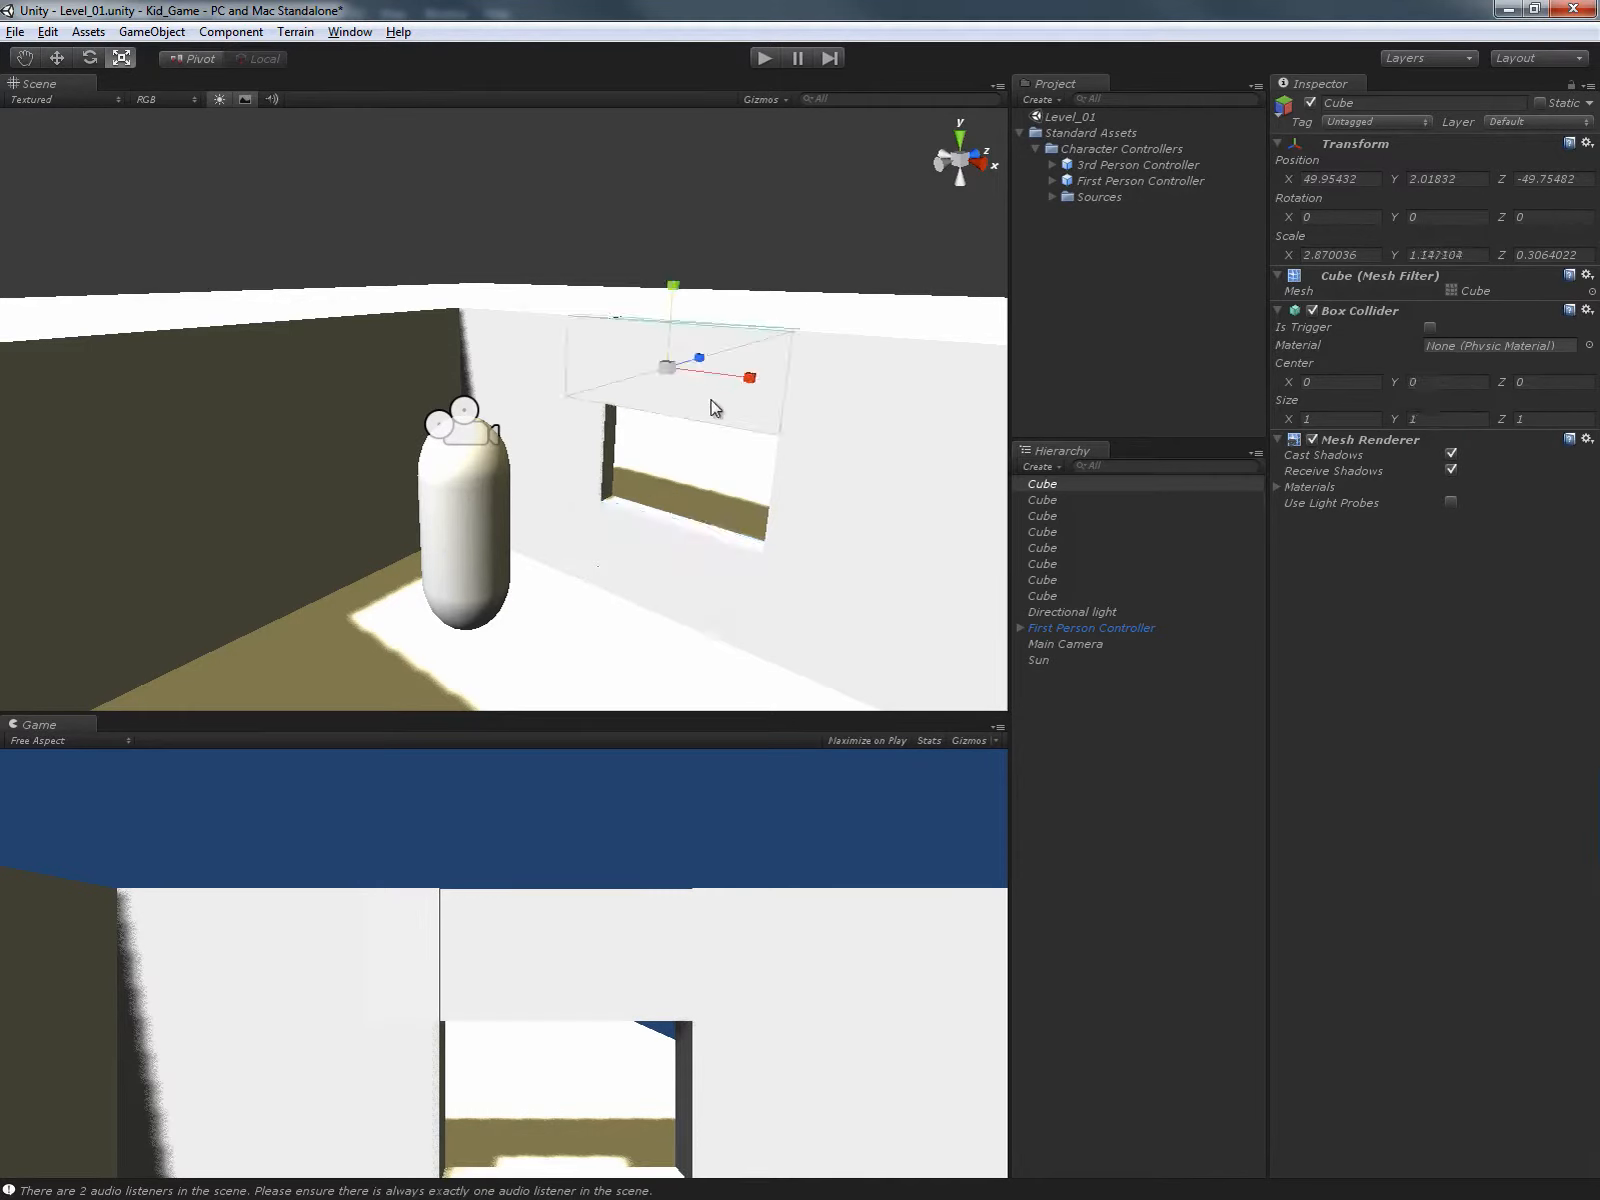
left_click_drag(678, 295, 672, 313)
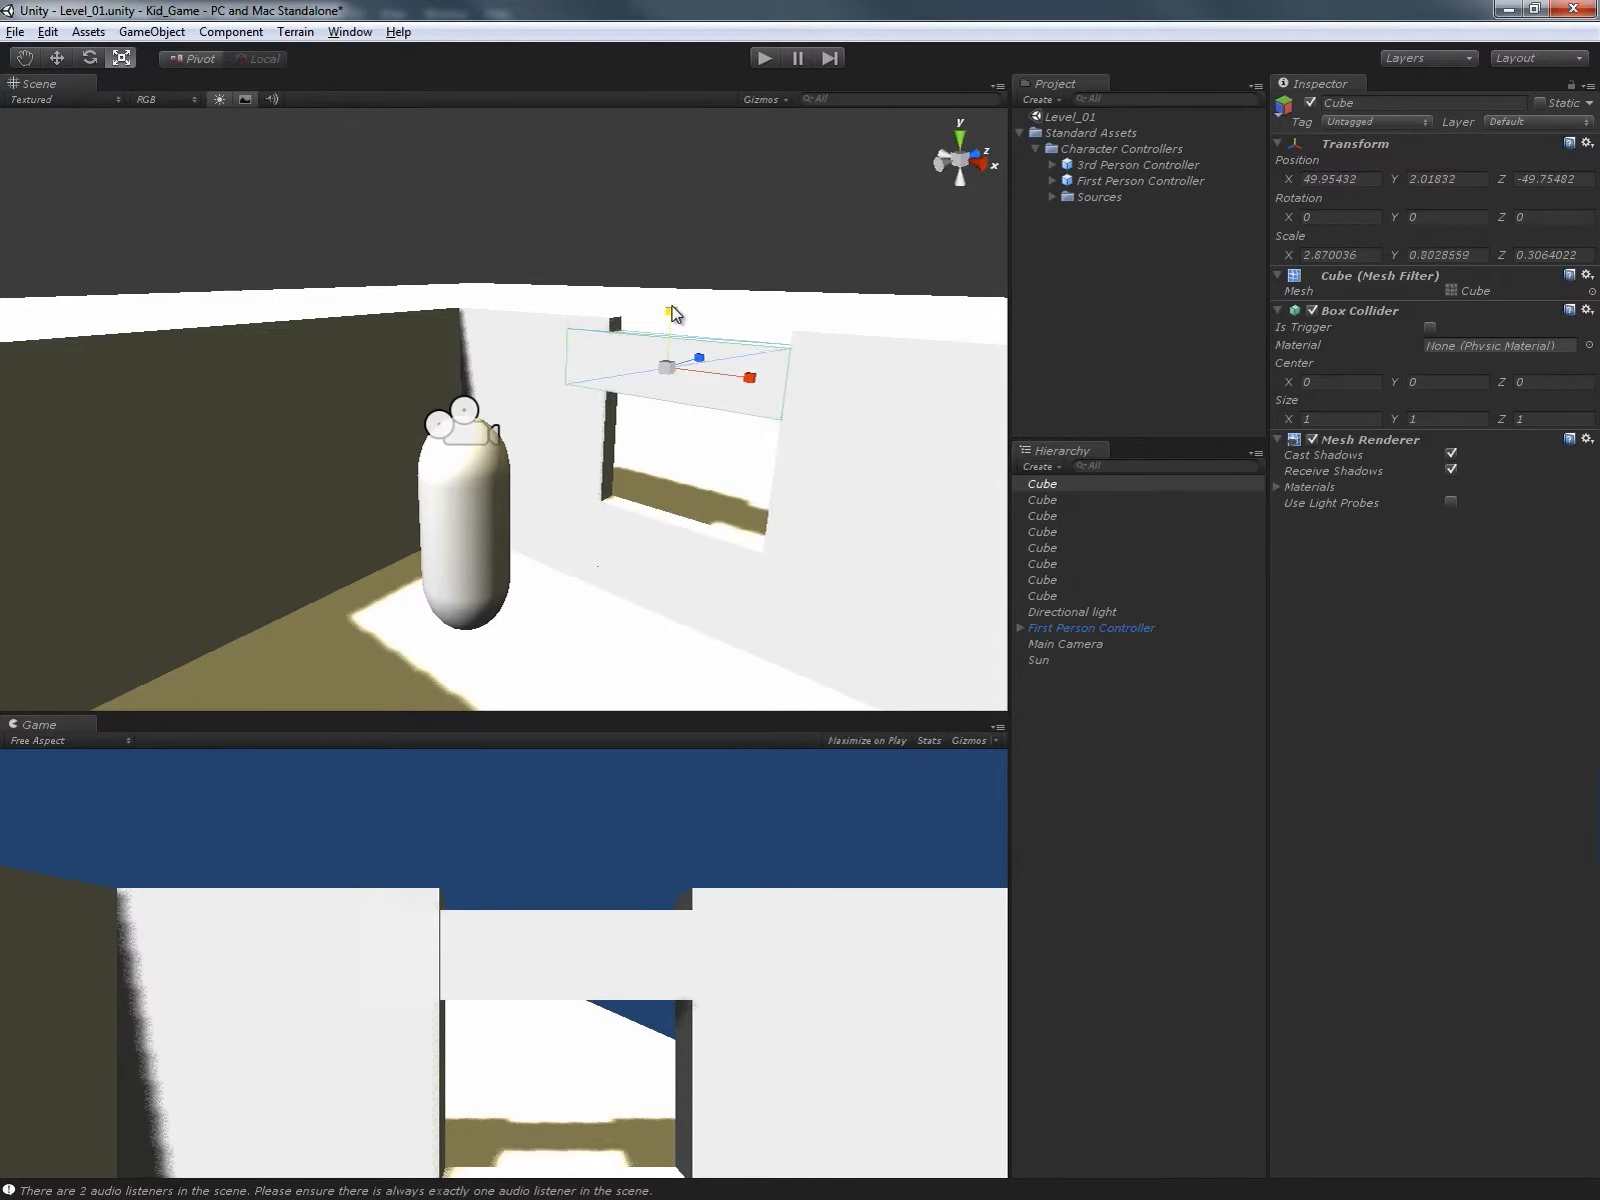
left_click(834, 425, "shift")
left_click(648, 364)
key("w")
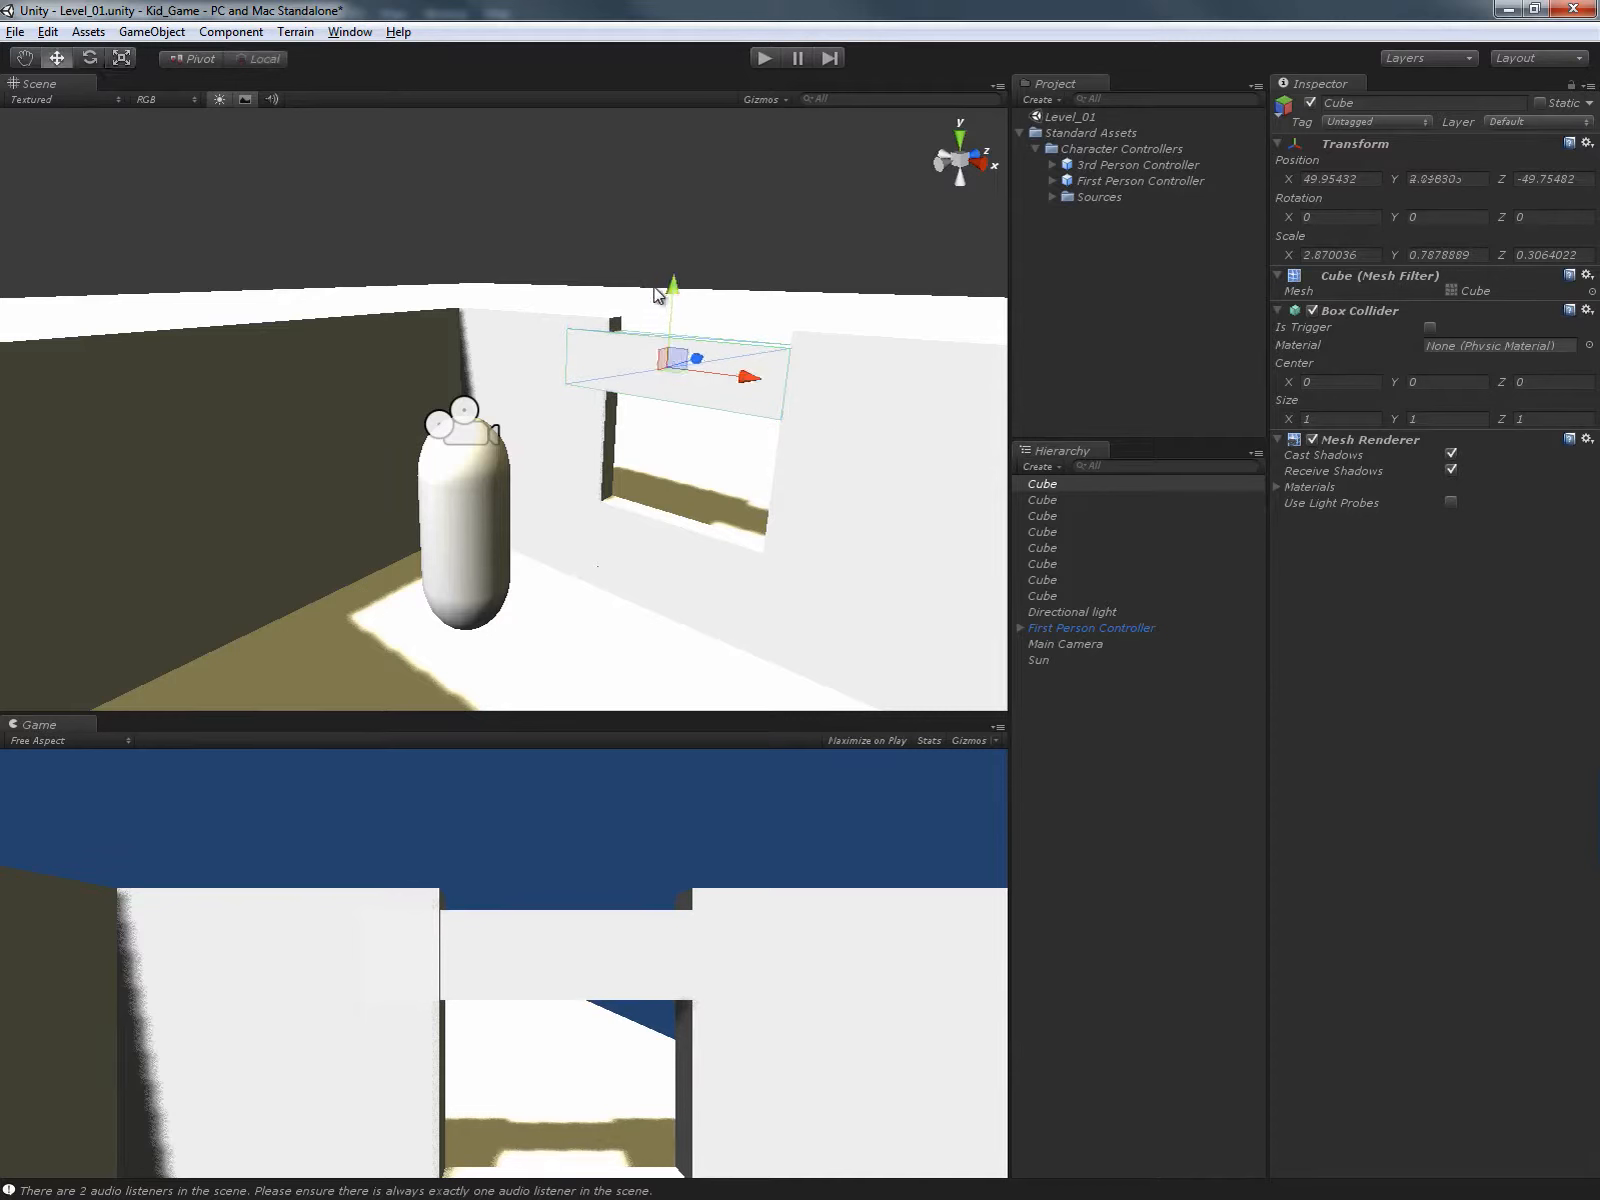
left_click_drag(672, 290, 671, 271)
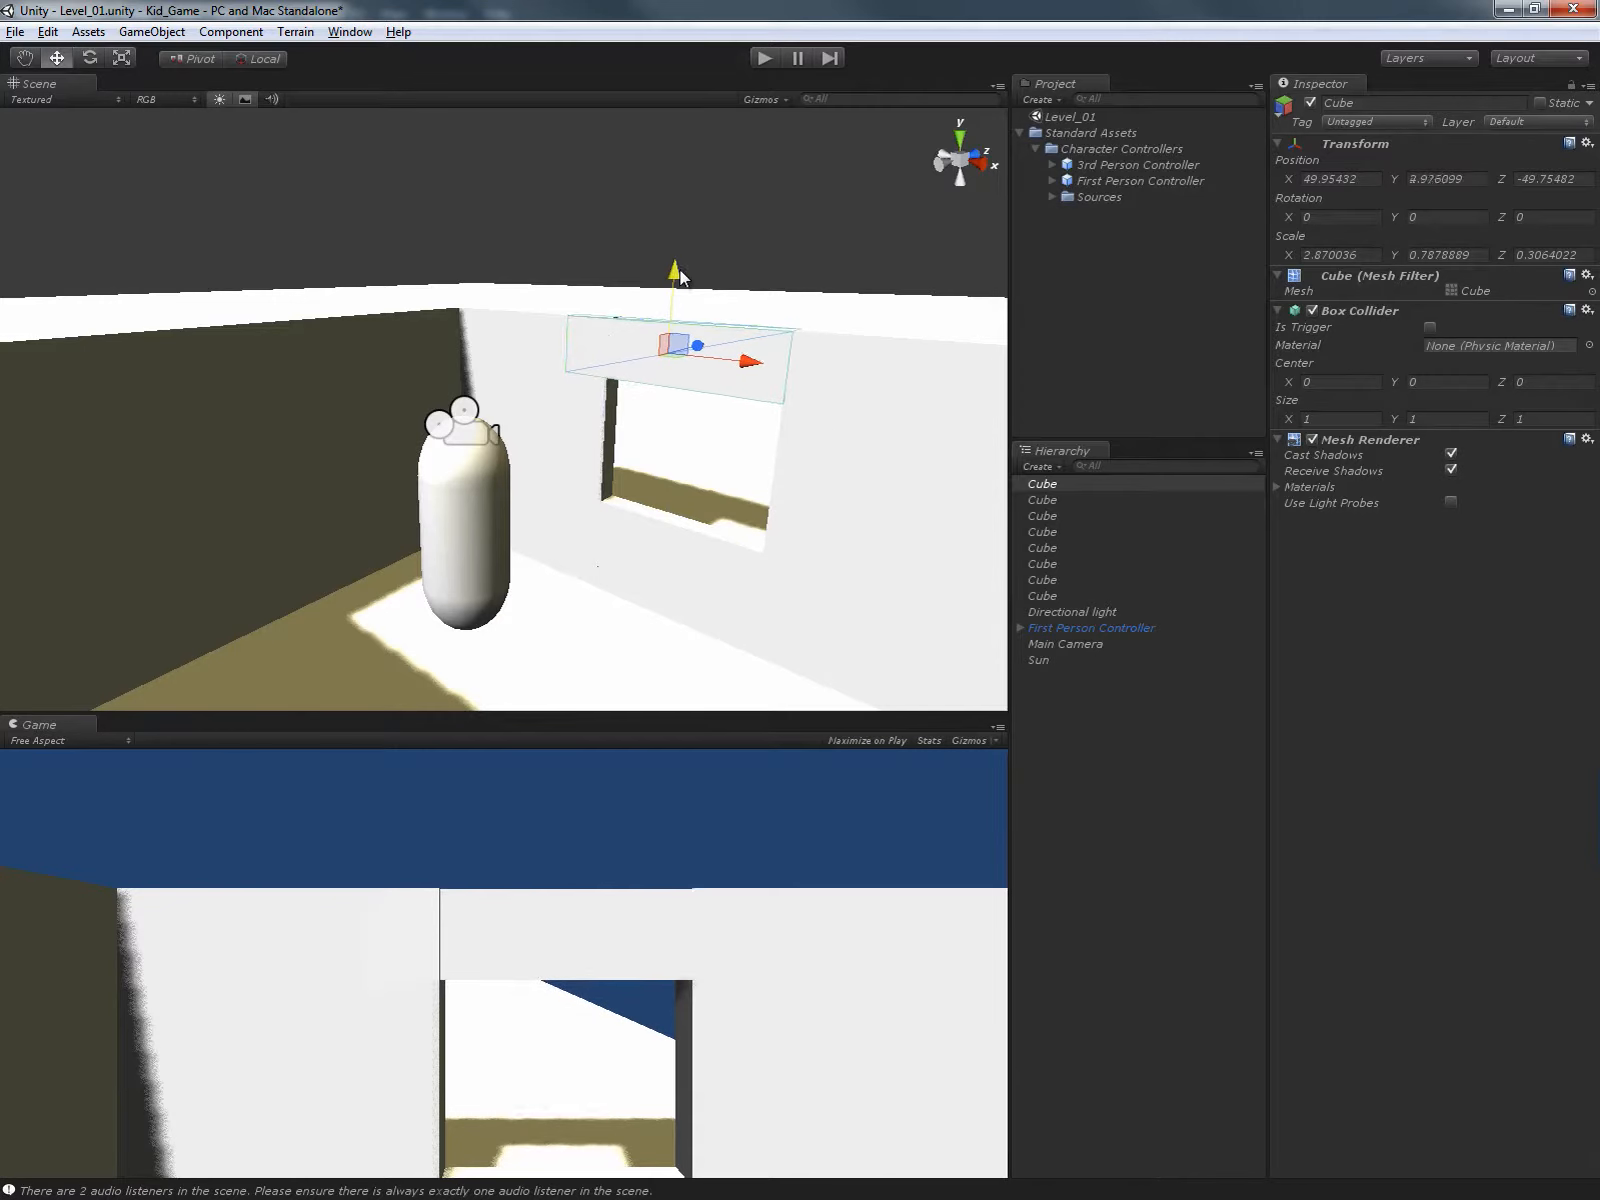
Raise the block above the window together with the two side panels, bringing the side panels to about Y 4.11.
left_click(829, 411, "shift")
left_click(592, 400, "shift")
left_click_drag(533, 372, 558, 317)
Stretch the window wall's two side panels down to the floor, with Y scale about 4.92 and position about Y 3.84.
left_click(574, 473)
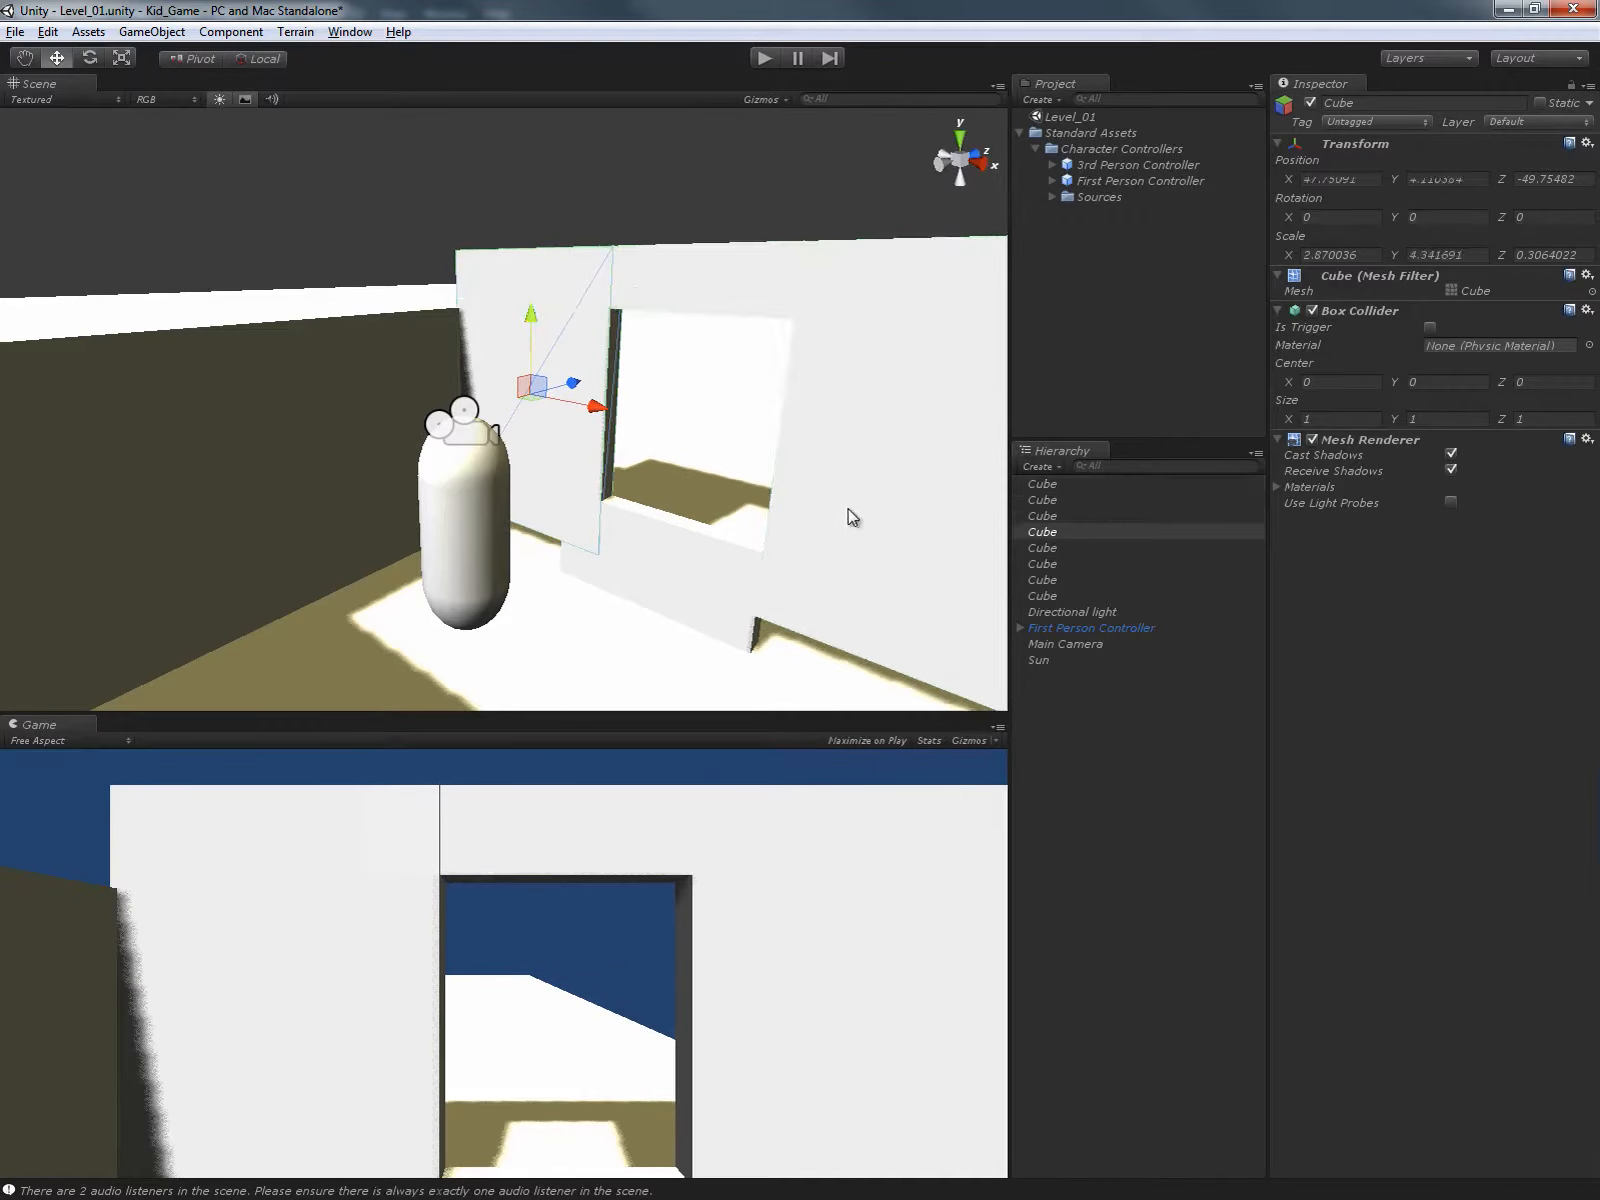
left_click(899, 513, "shift")
mouse_move(959, 403)
left_mouse_down()
mouse_move(950, 425)
mouse_move(948, 398)
left_mouse_up()
key("r")
left_click_drag(846, 499, 702, 480, "alt")
Play-test jumping the first-person controller through the enlarged window opening.
left_click(764, 58)
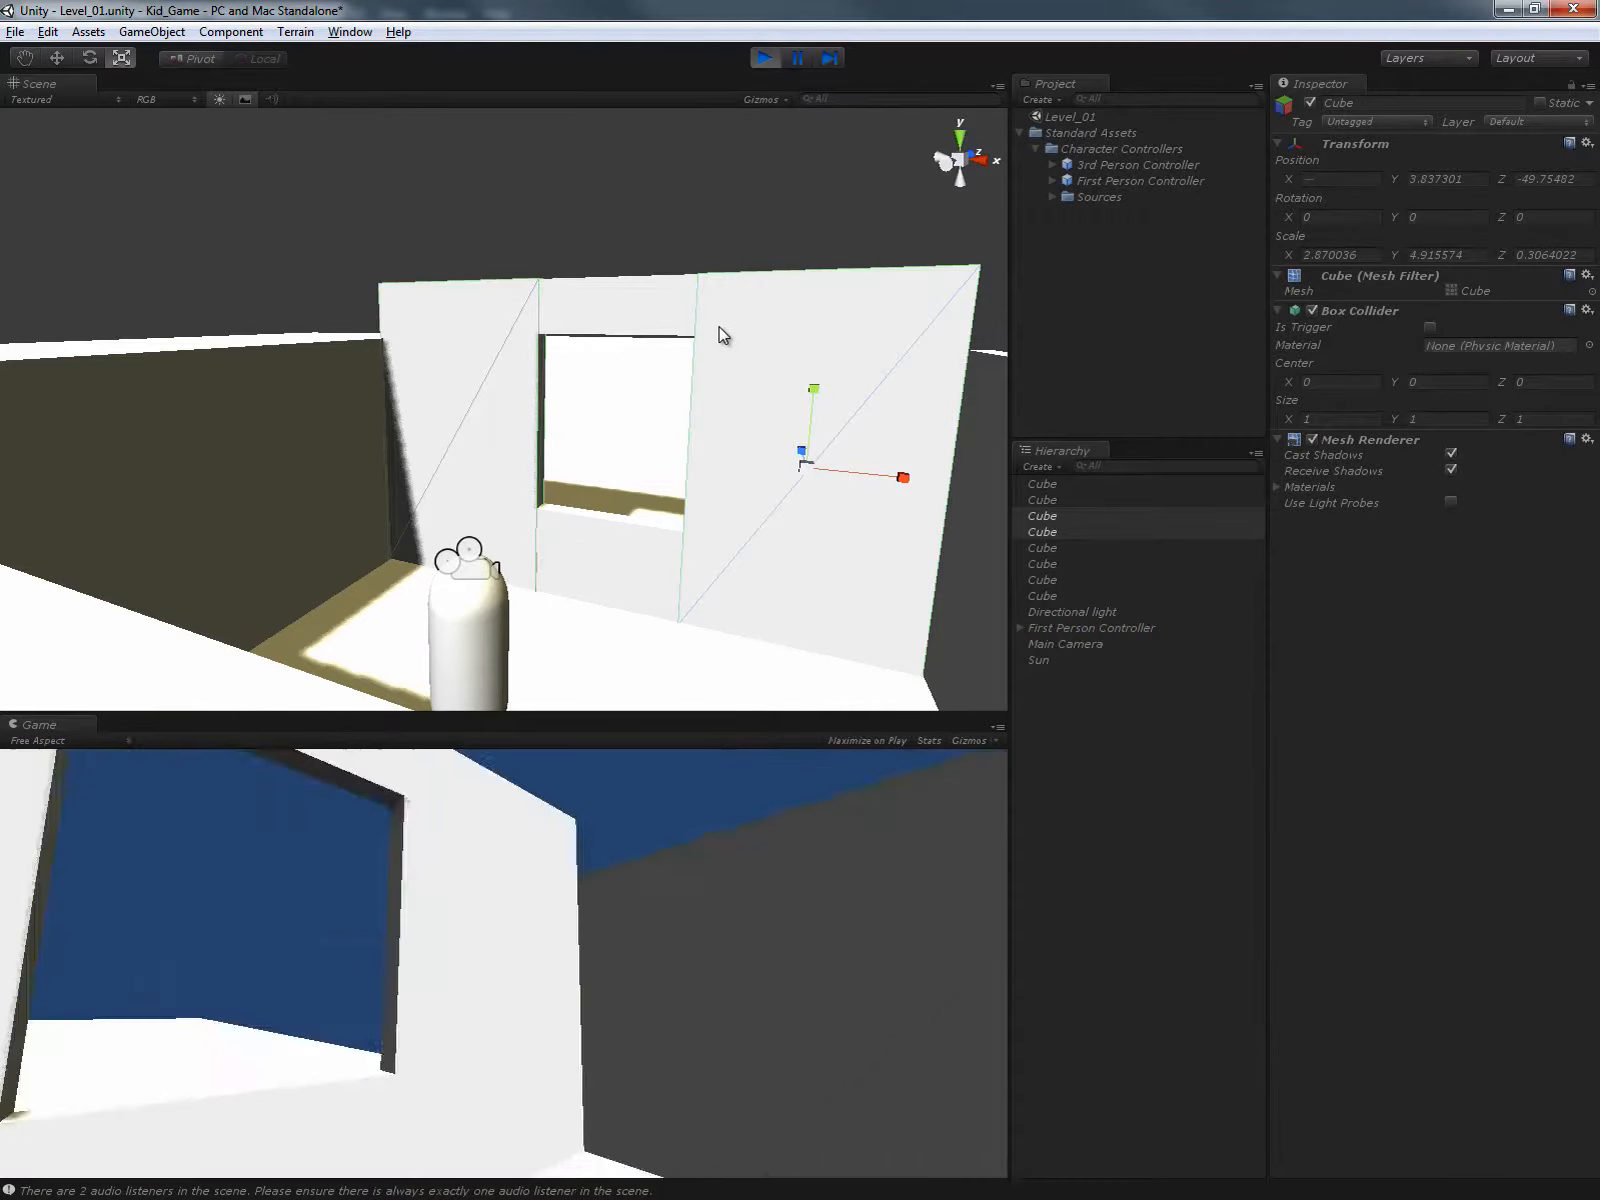
key("w")
key("space")
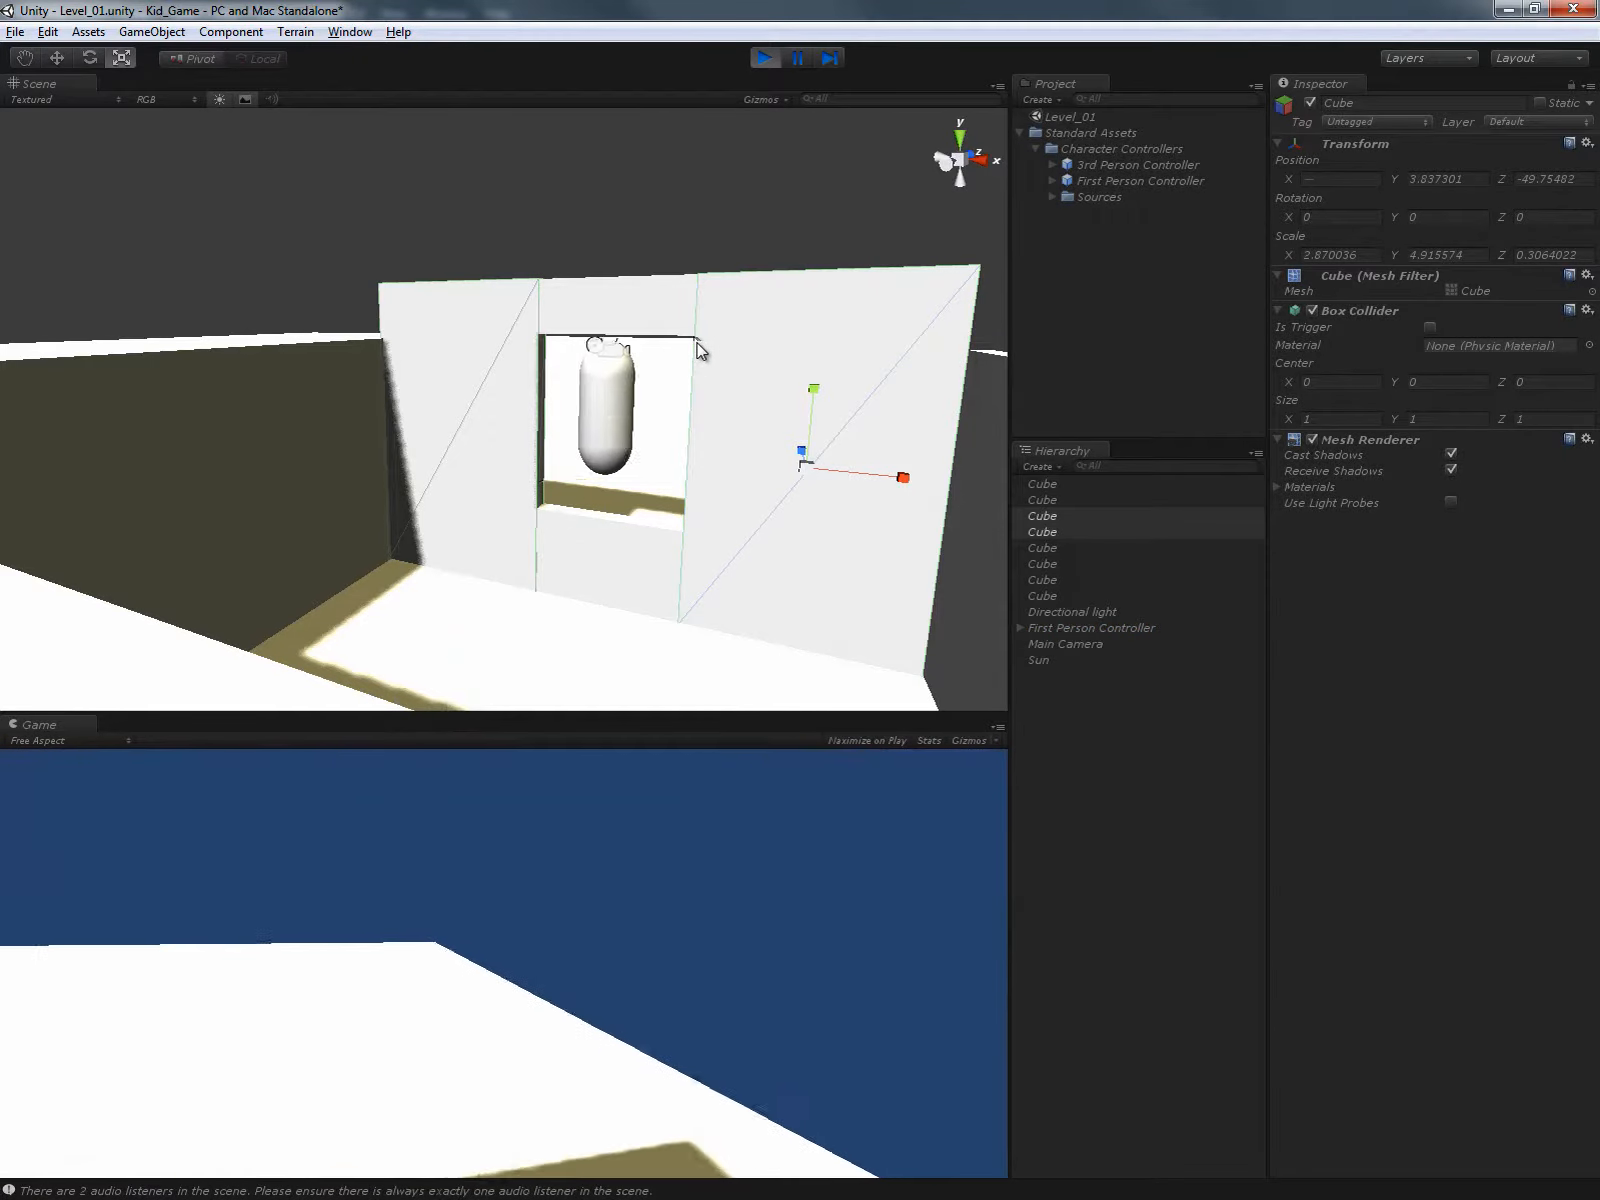
left_click(768, 62)
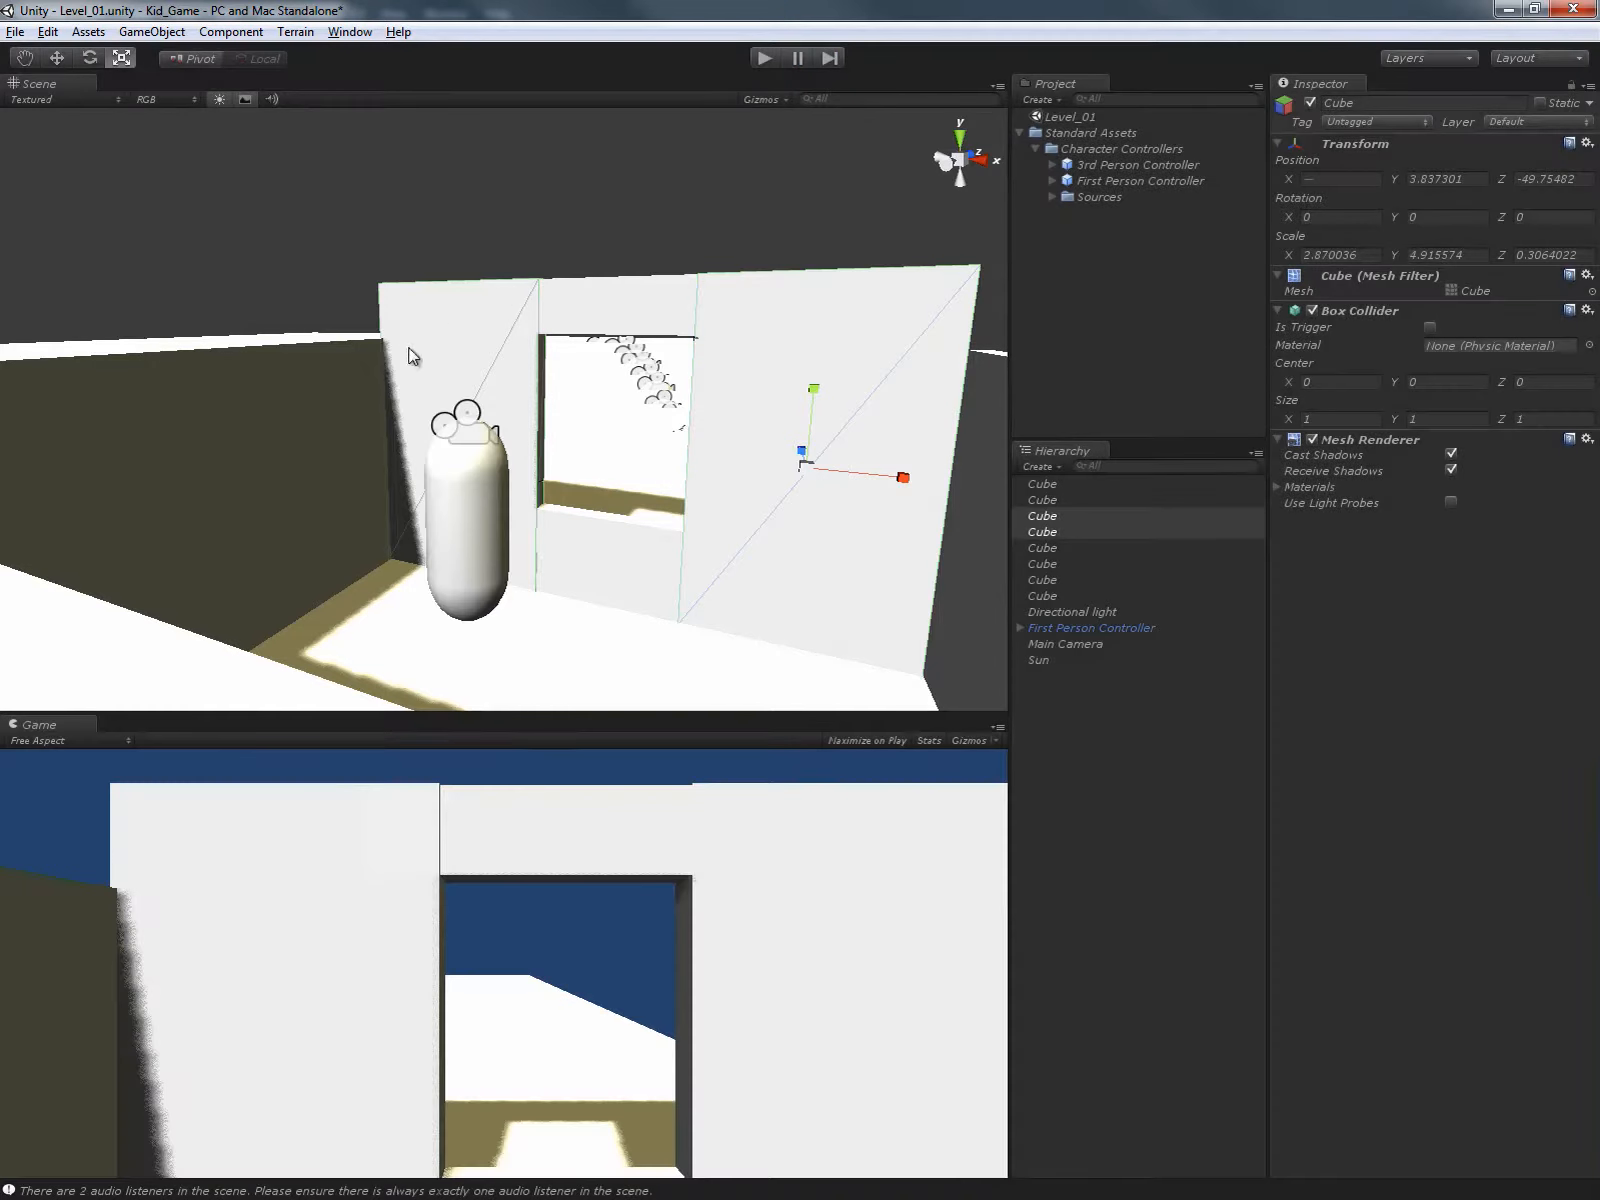
Heighten the three remaining room walls together to a Y scale of about 5.05, positioned at about Y 3.78.
left_click(322, 427)
scroll(326, 440, "down", 3)
left_click_drag(328, 449, 735, 514, "alt")
left_click(762, 520, "shift")
left_click(276, 643, "shift")
left_click_drag(520, 610, 237, 497, "alt")
key("w")
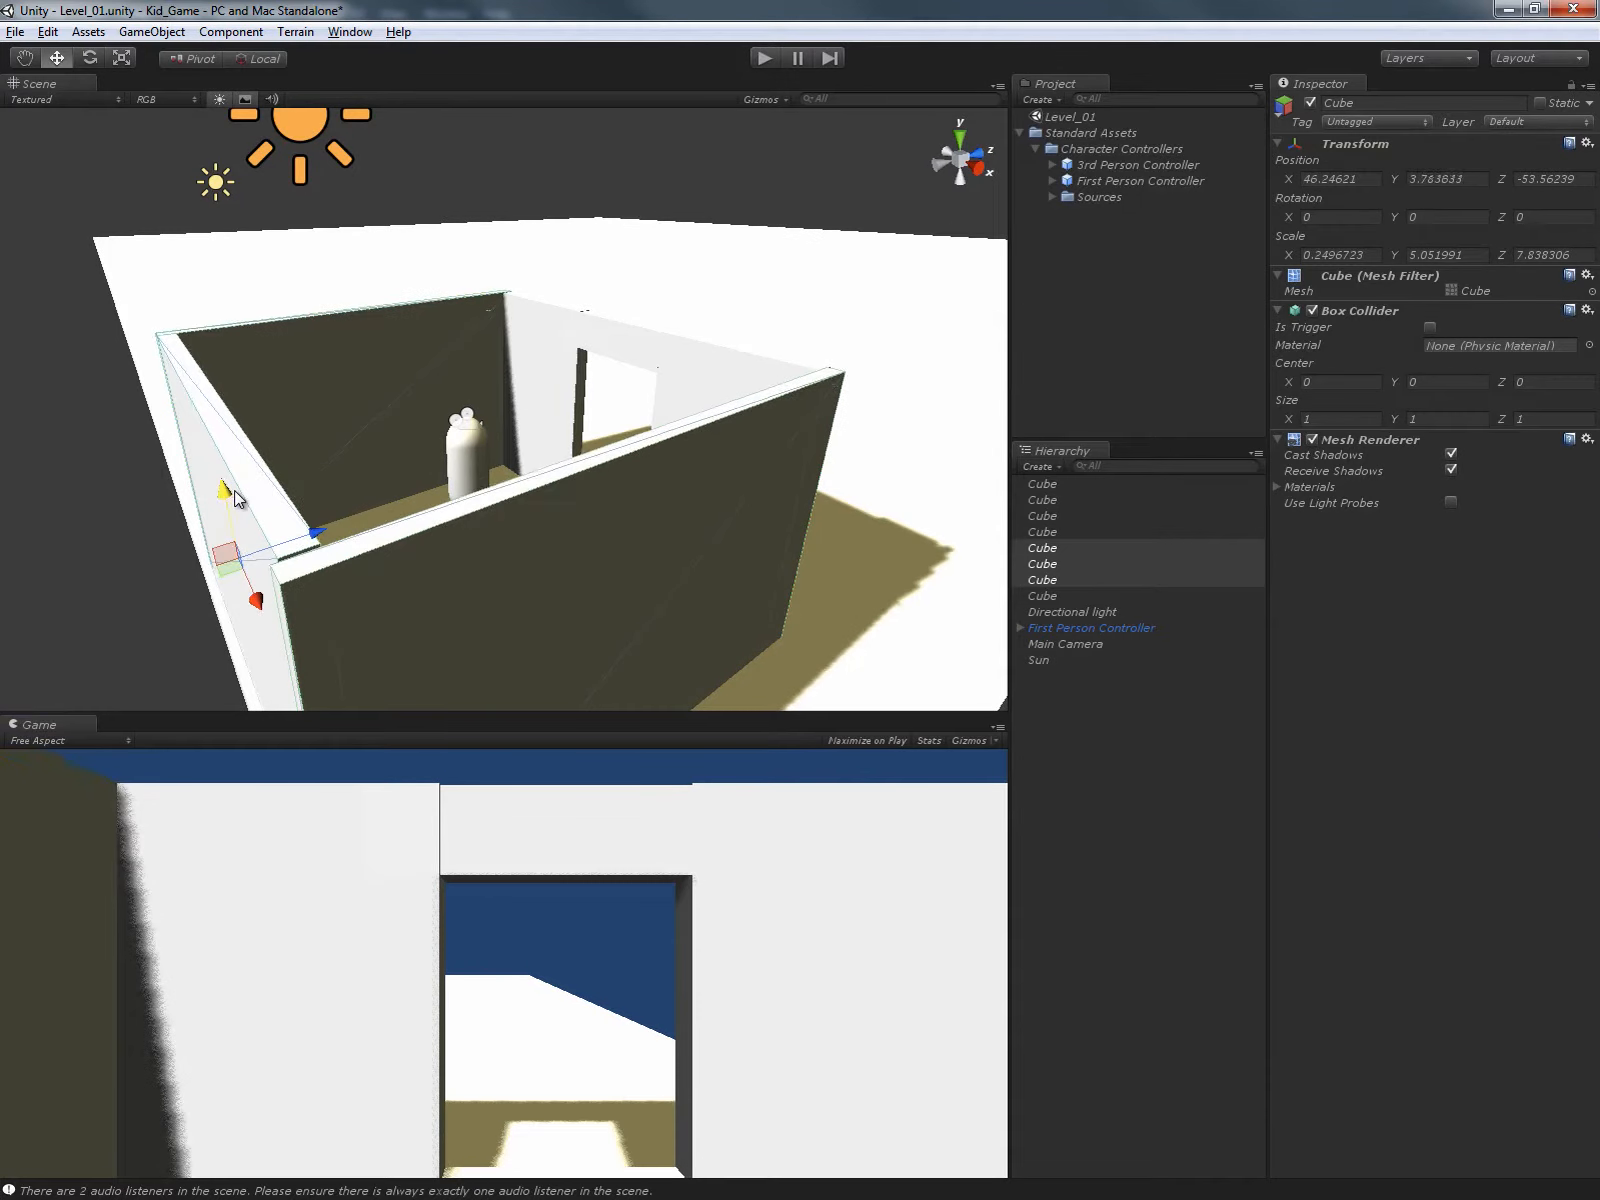
left_click_drag(370, 522, 622, 150, "alt")
Play-test walking around the room with the taller walls.
left_click(765, 60)
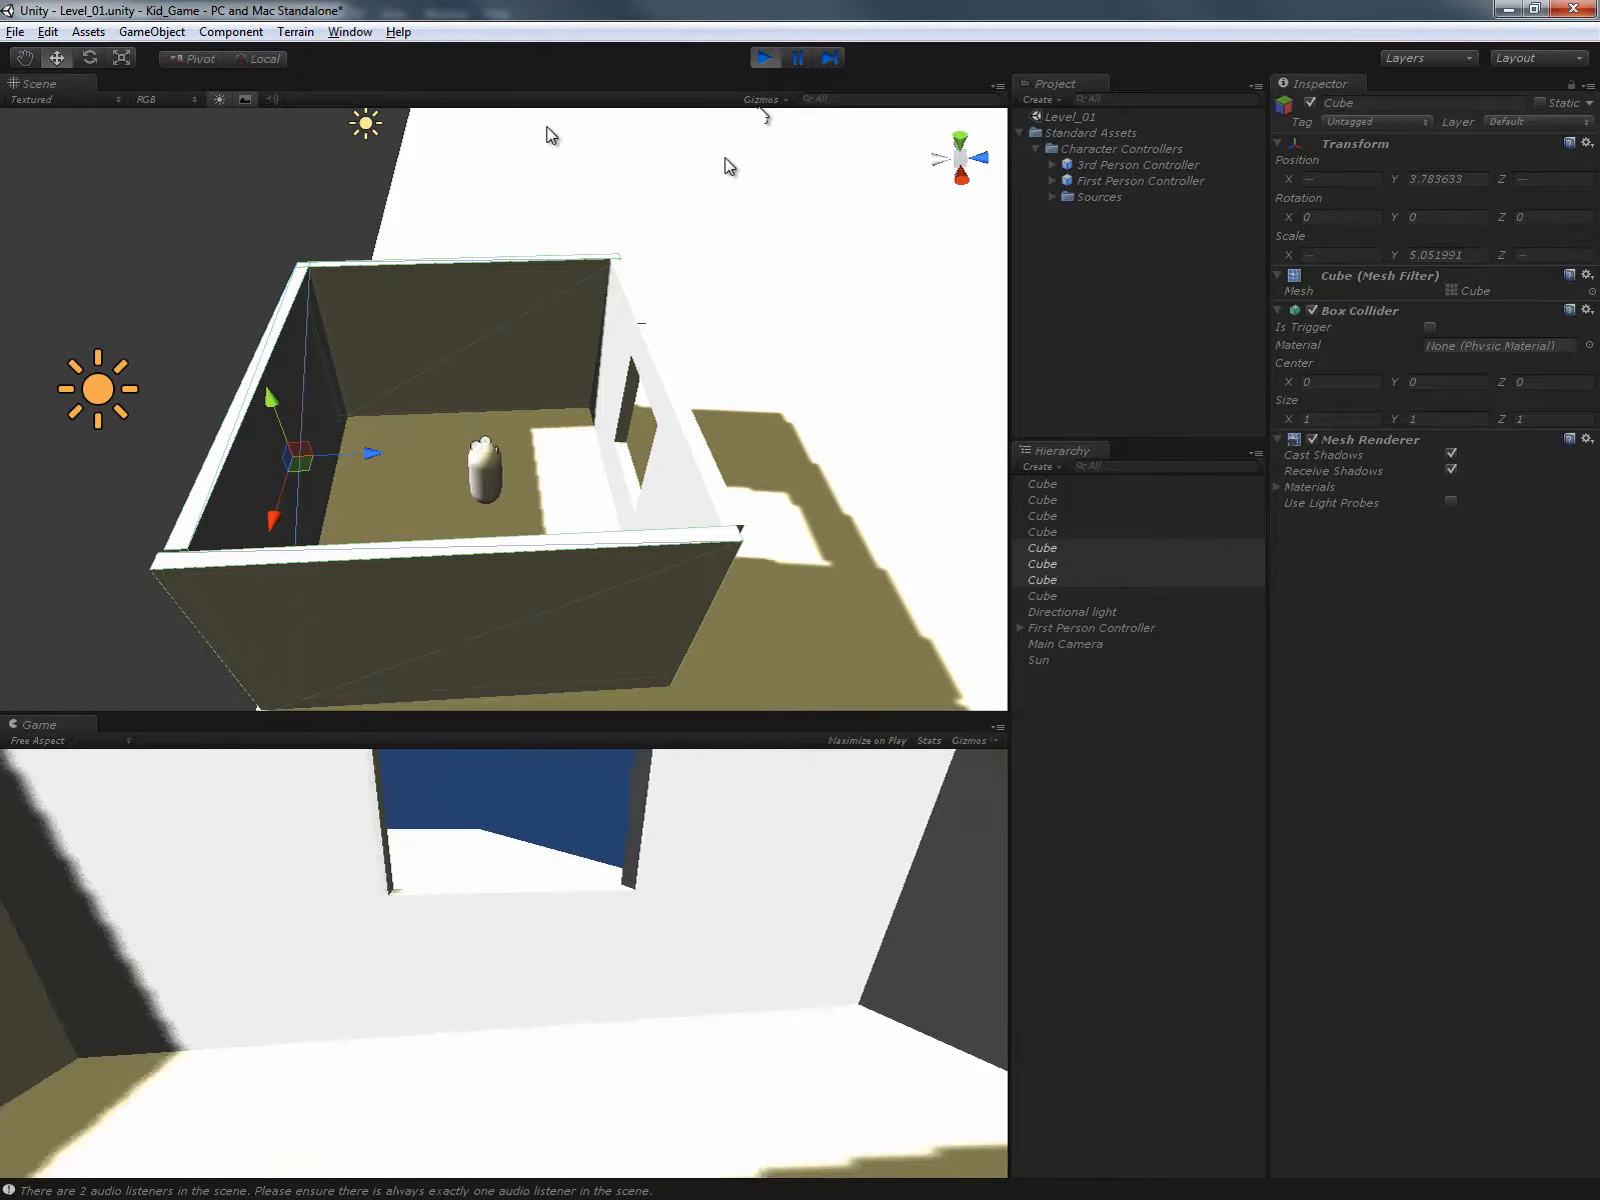
key("w")
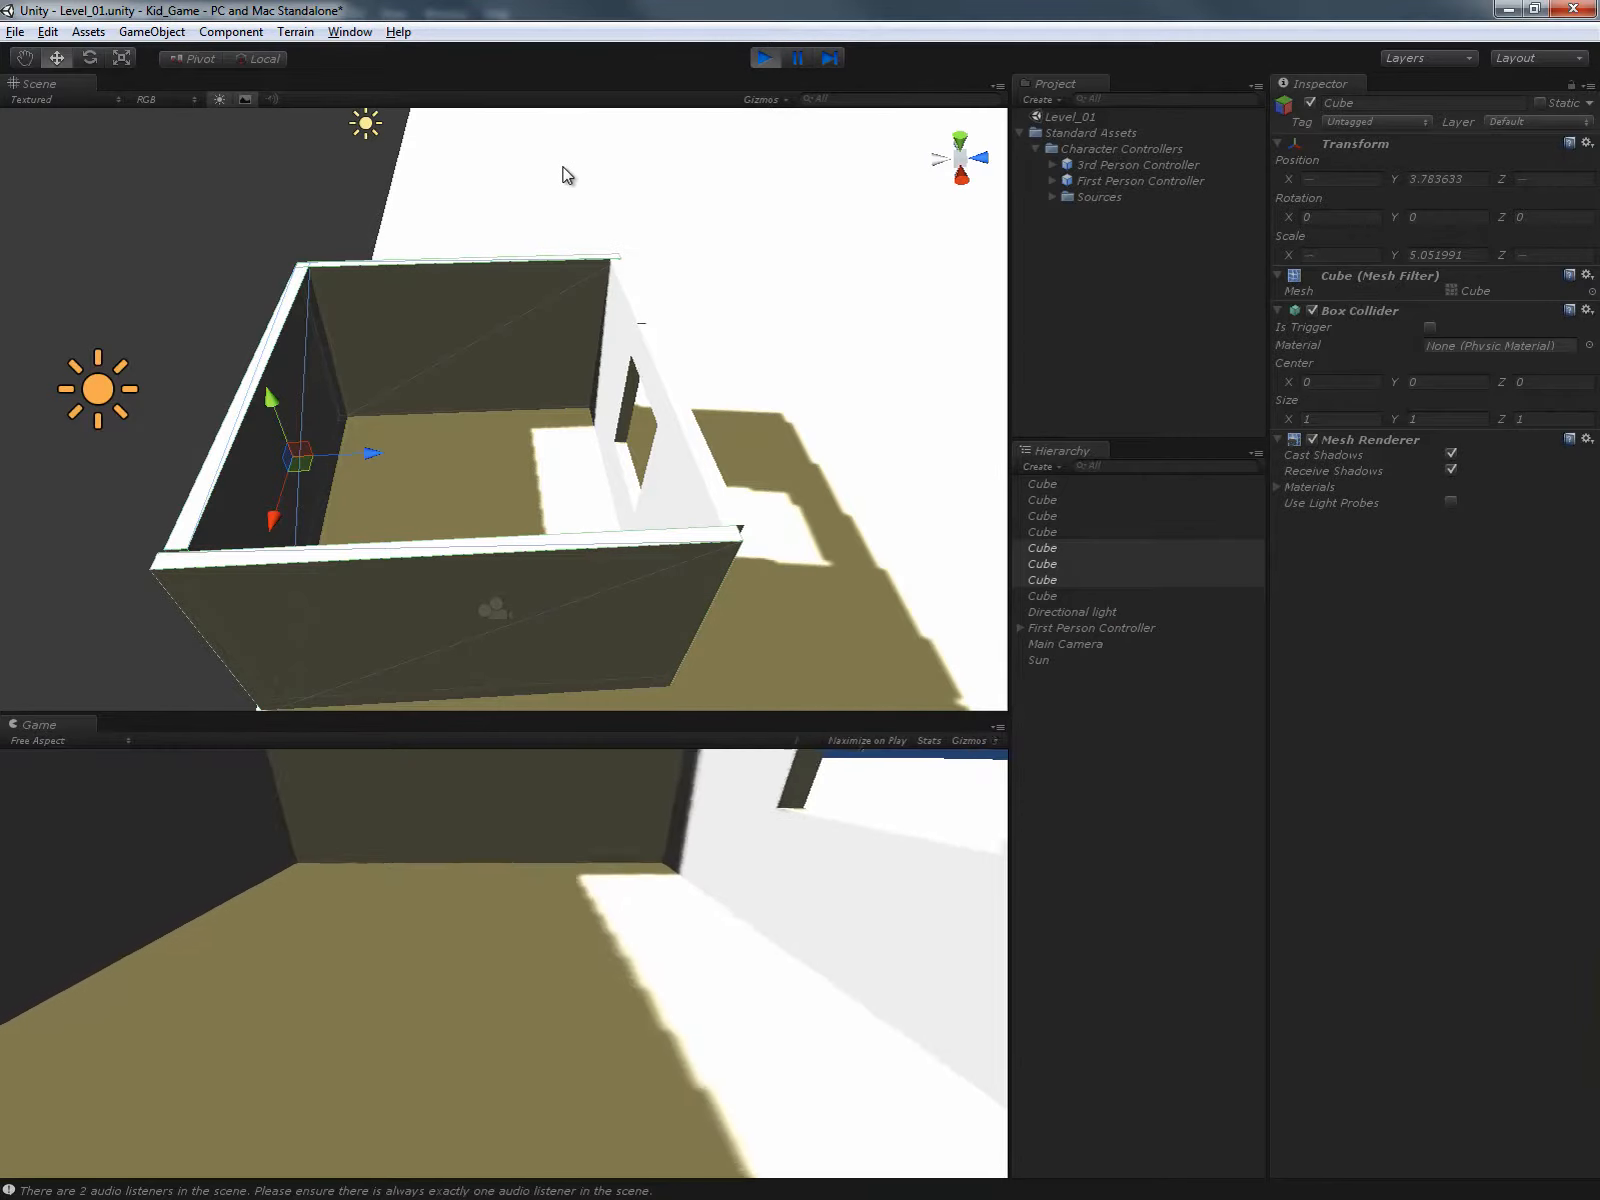
key("a")
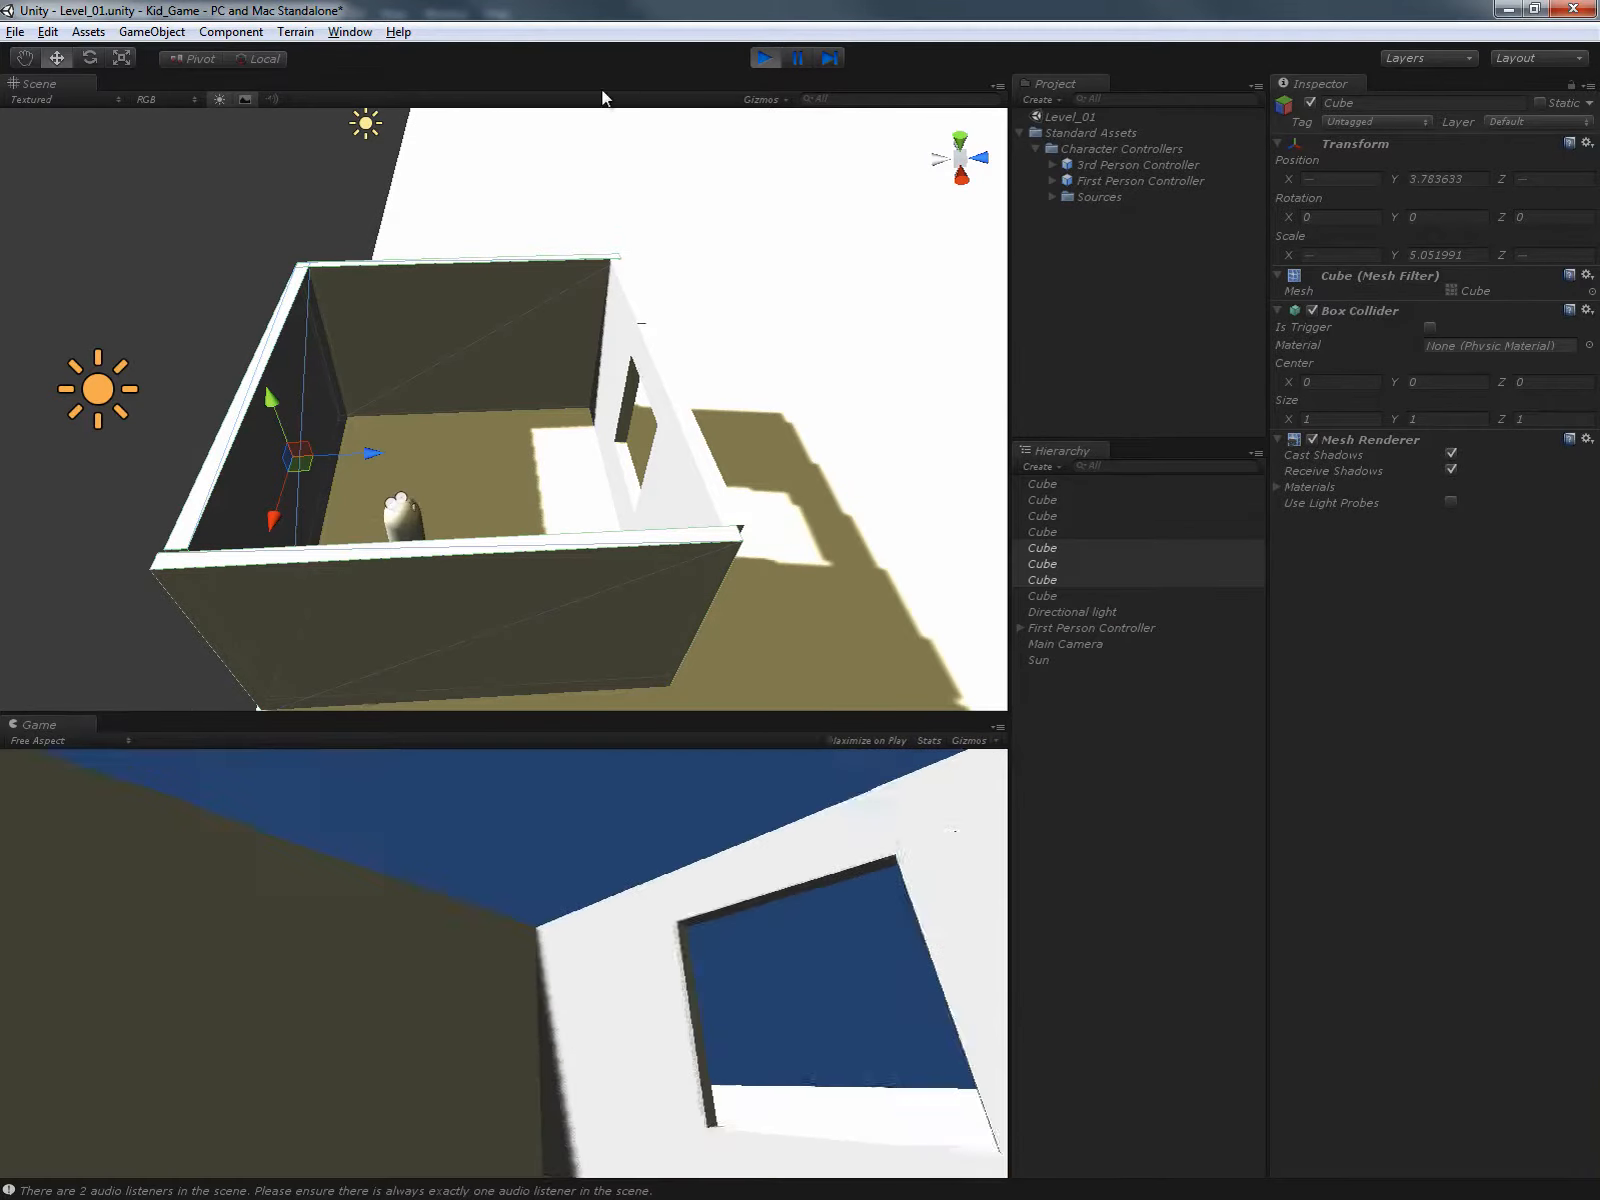
left_click(764, 58)
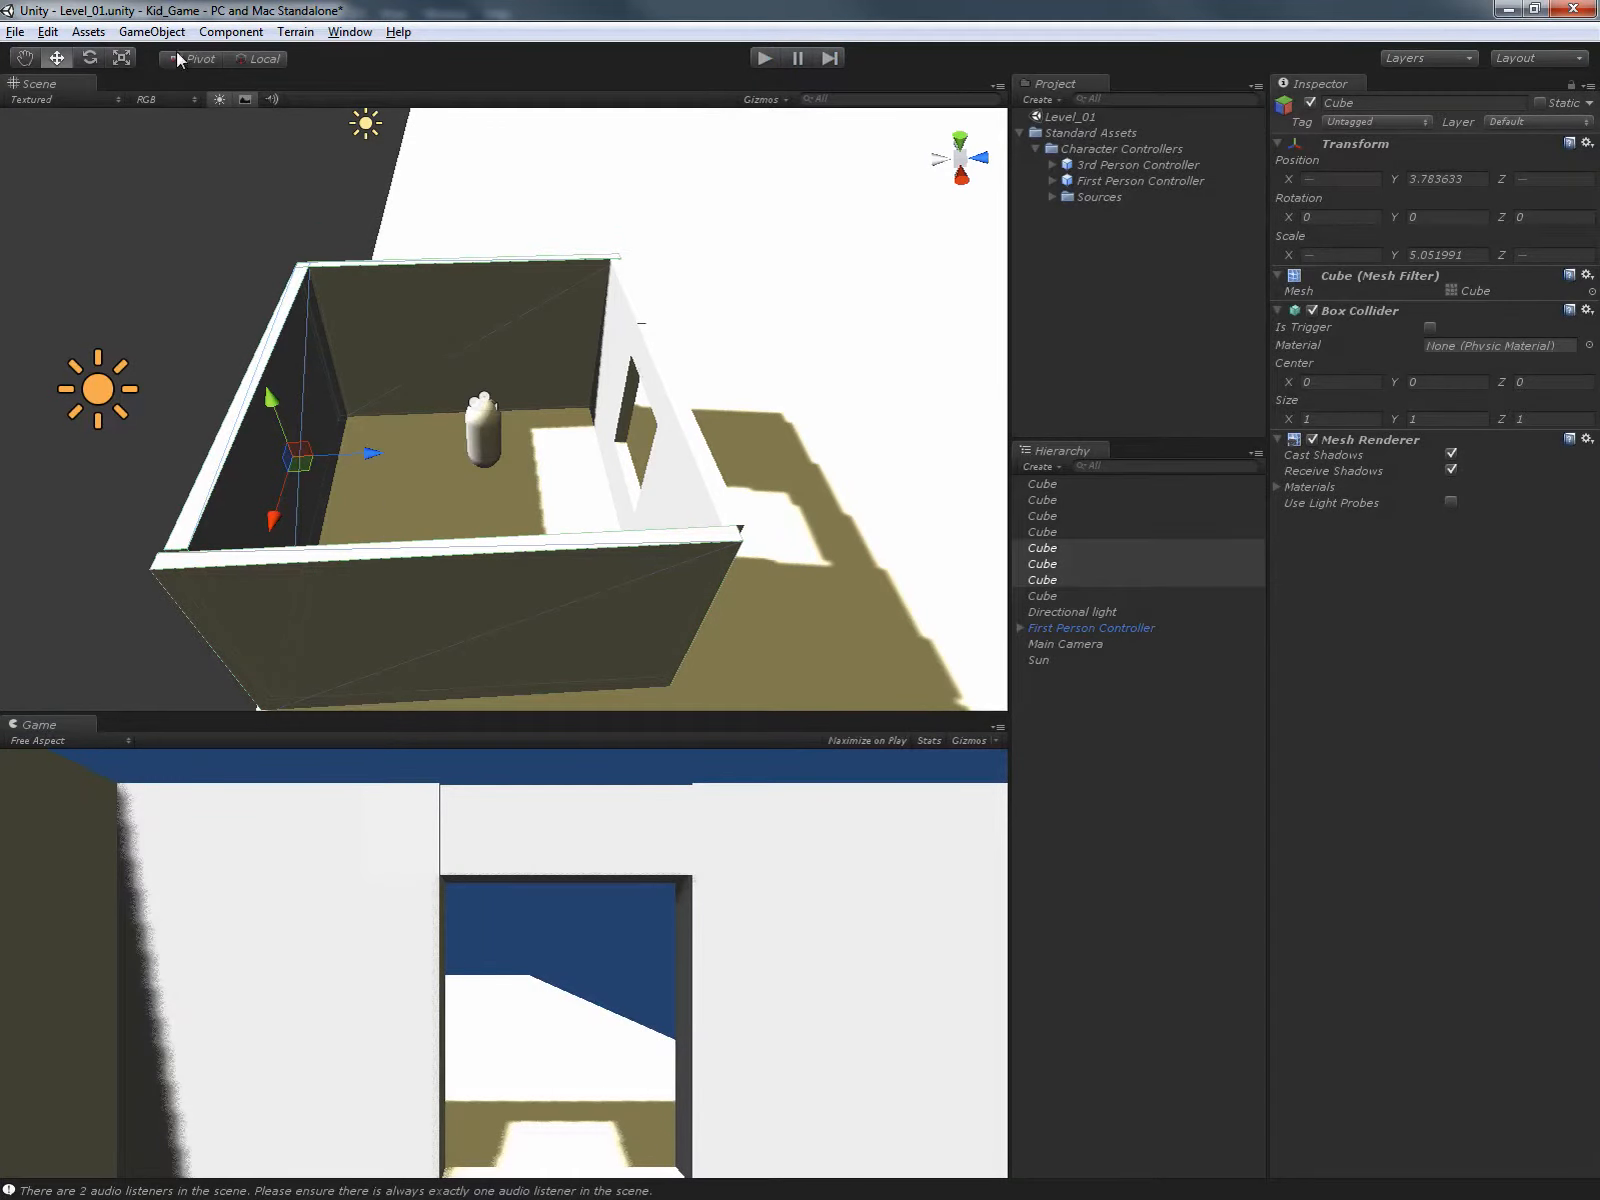
Duplicate the wall at about X 46.2, move the copy to about X 47.5 and scale it to a block about 1.67 × 1.34 × 3.88.
left_click(299, 372)
left_click_drag(299, 372, 440, 422, "alt")
key("ctrl+d")
key("r")
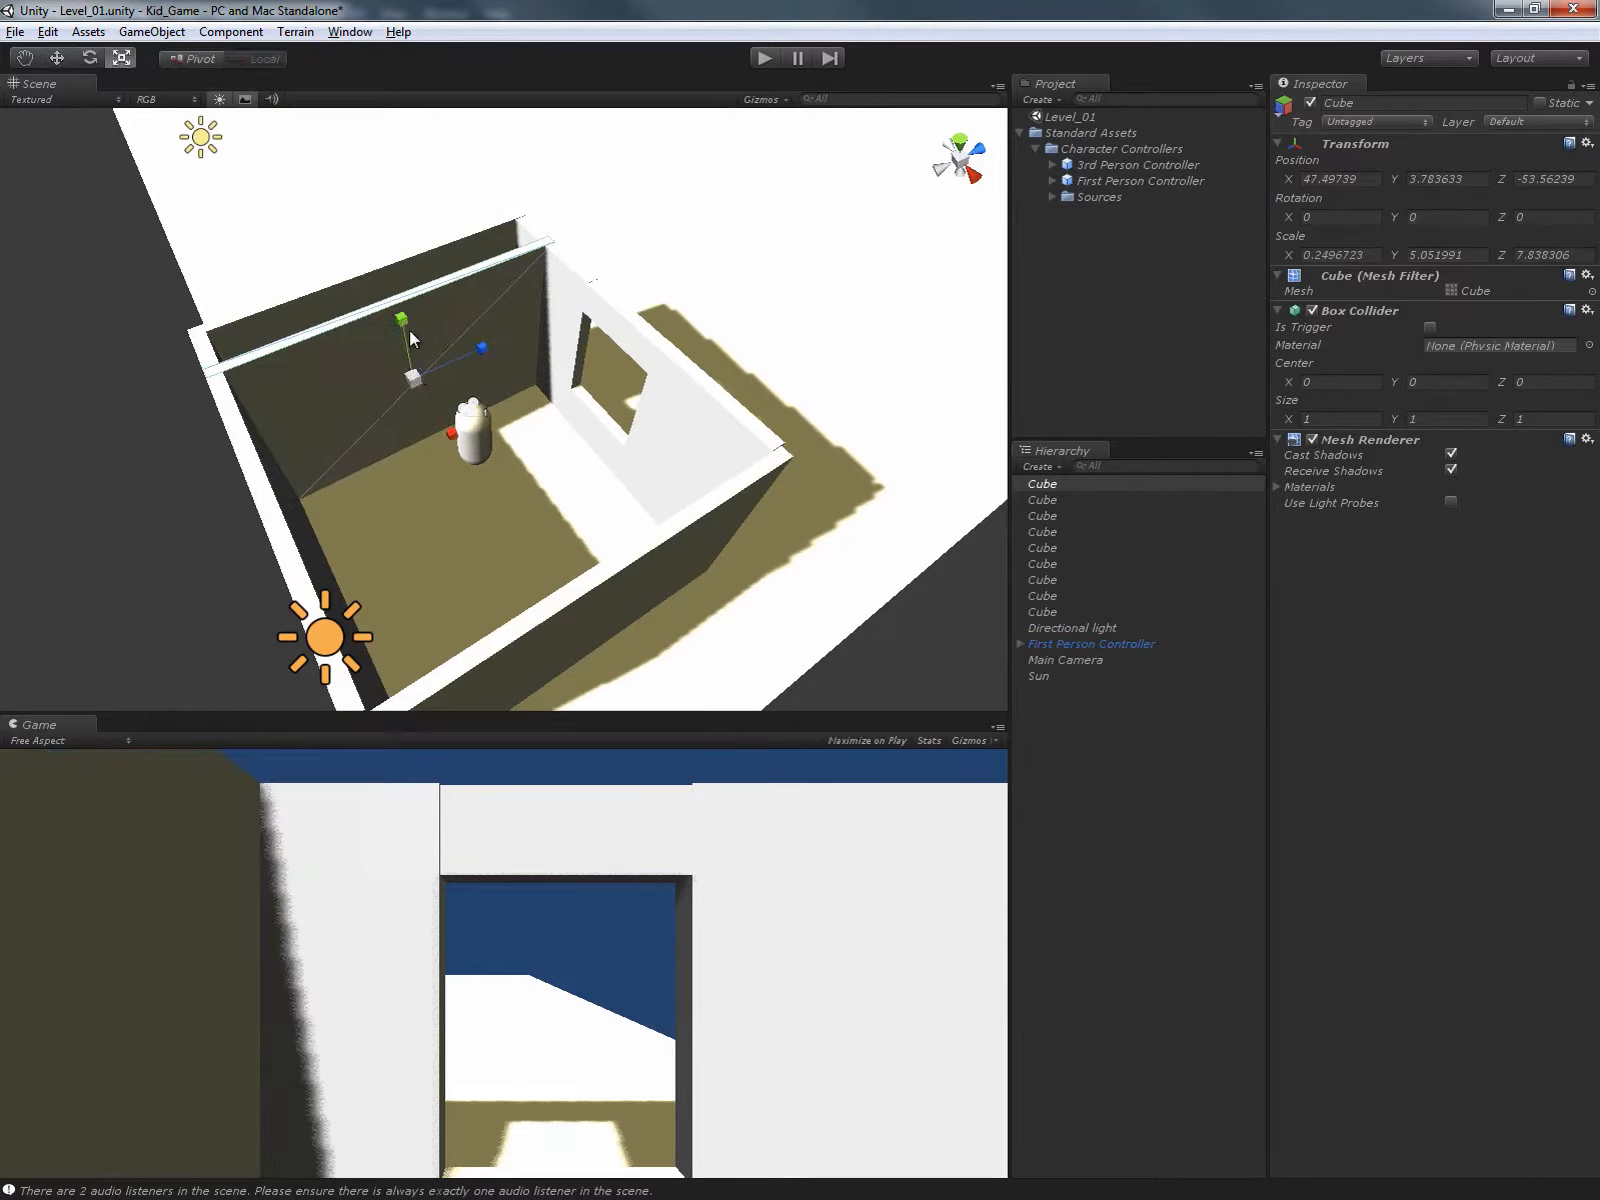
left_click_drag(409, 330, 573, 562)
left_click_drag(483, 350, 458, 447)
Move the block to about Y 2.54, Z -54.75 beside the wall and enlarge it to about 2.13 wide and 4.36 long.
key("w")
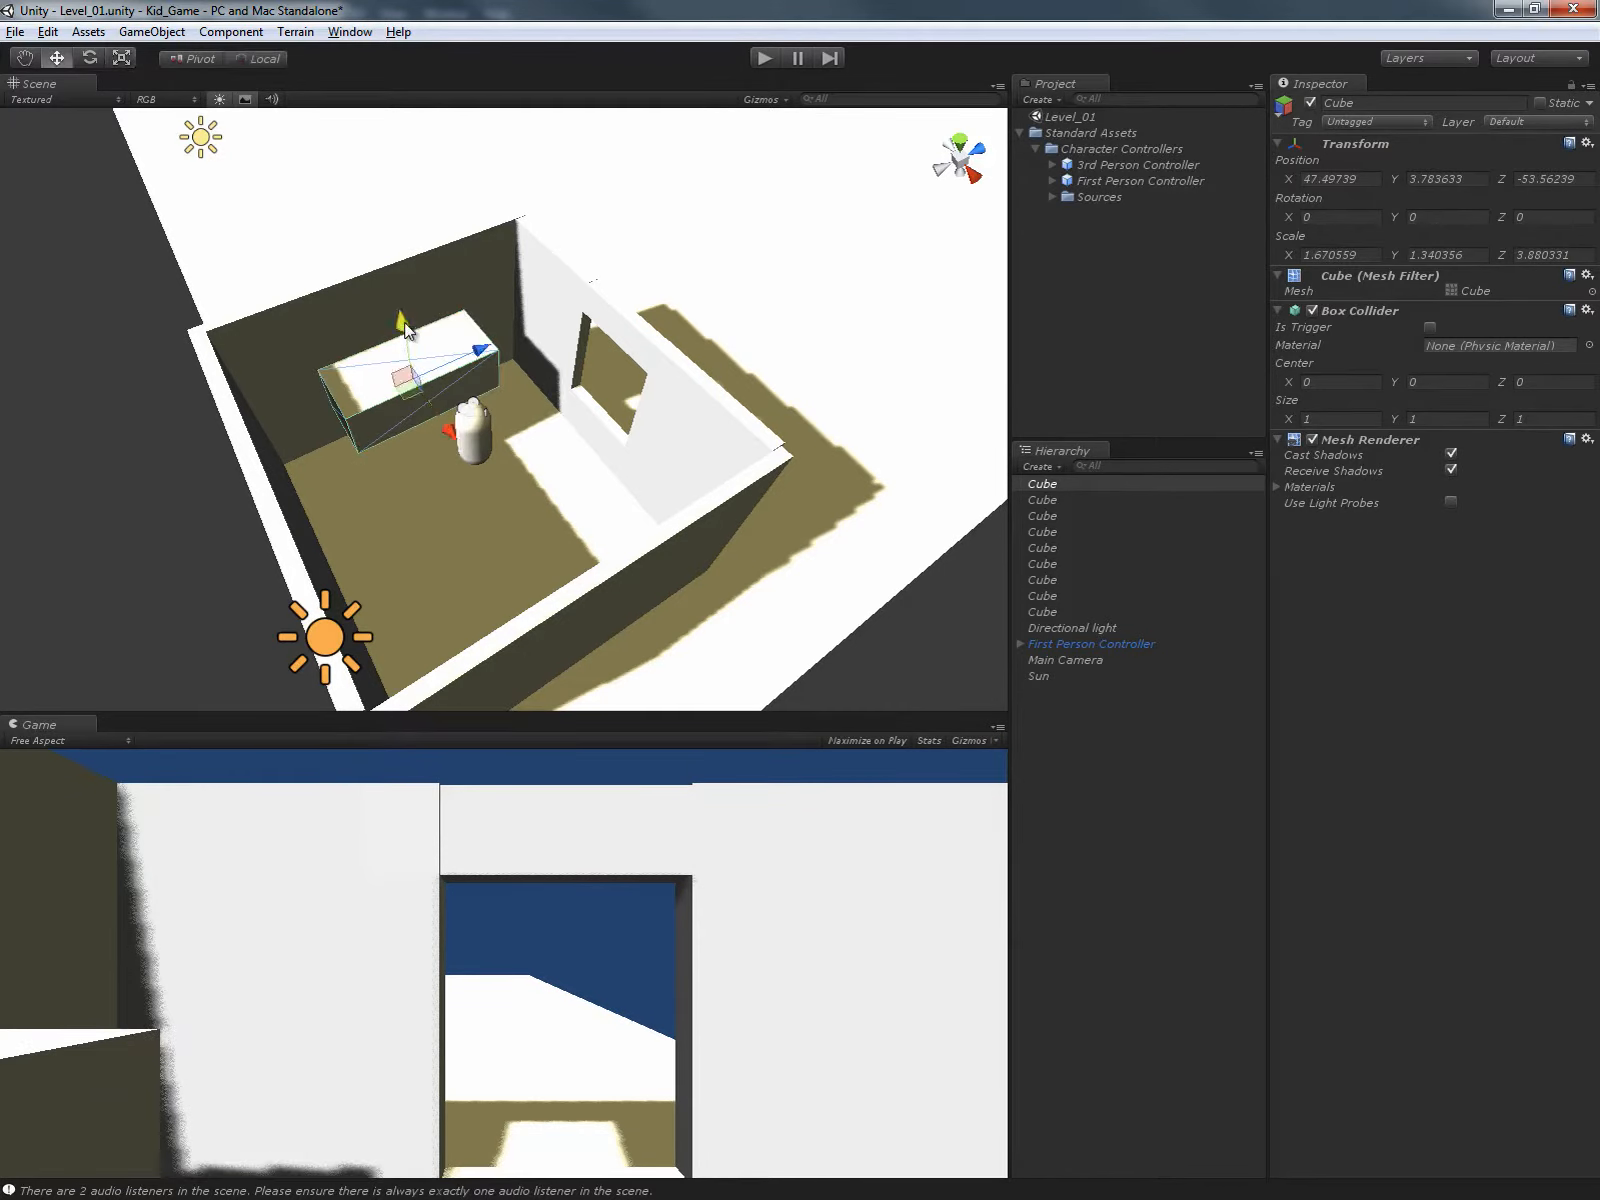
left_click_drag(406, 330, 443, 400)
key("r")
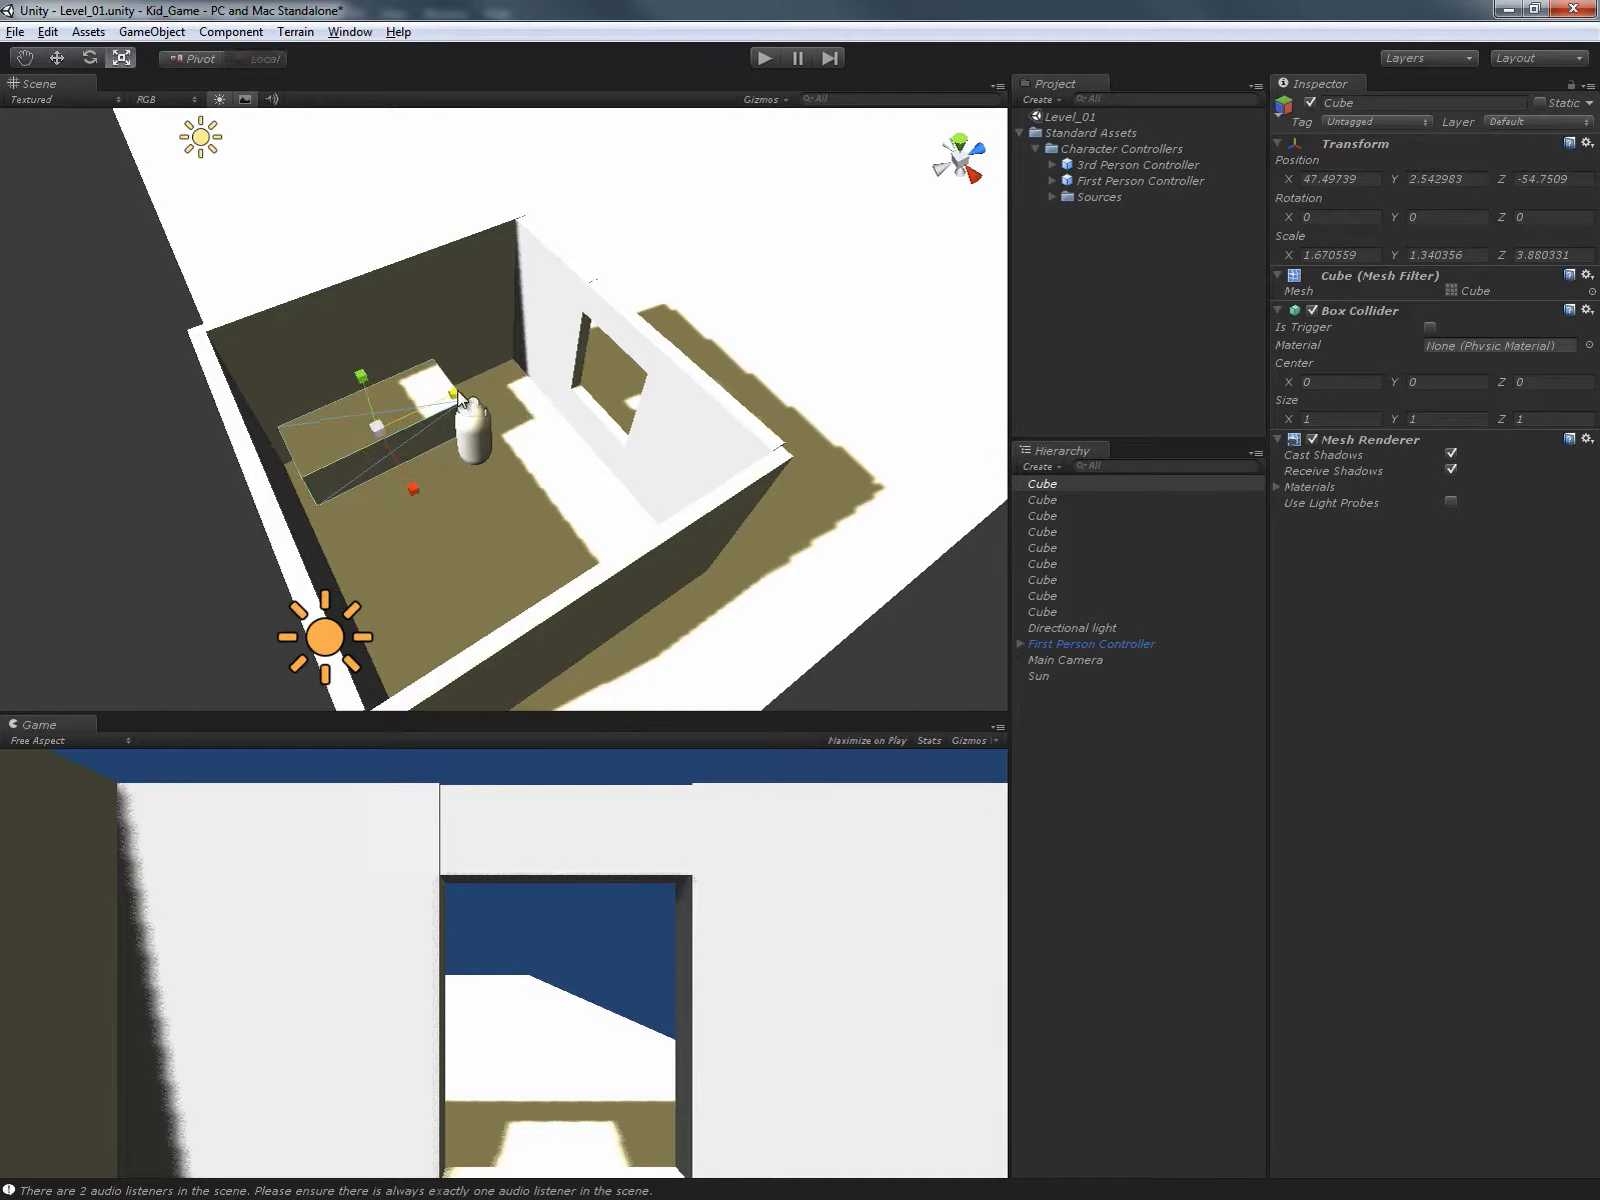
left_click_drag(412, 488, 421, 502)
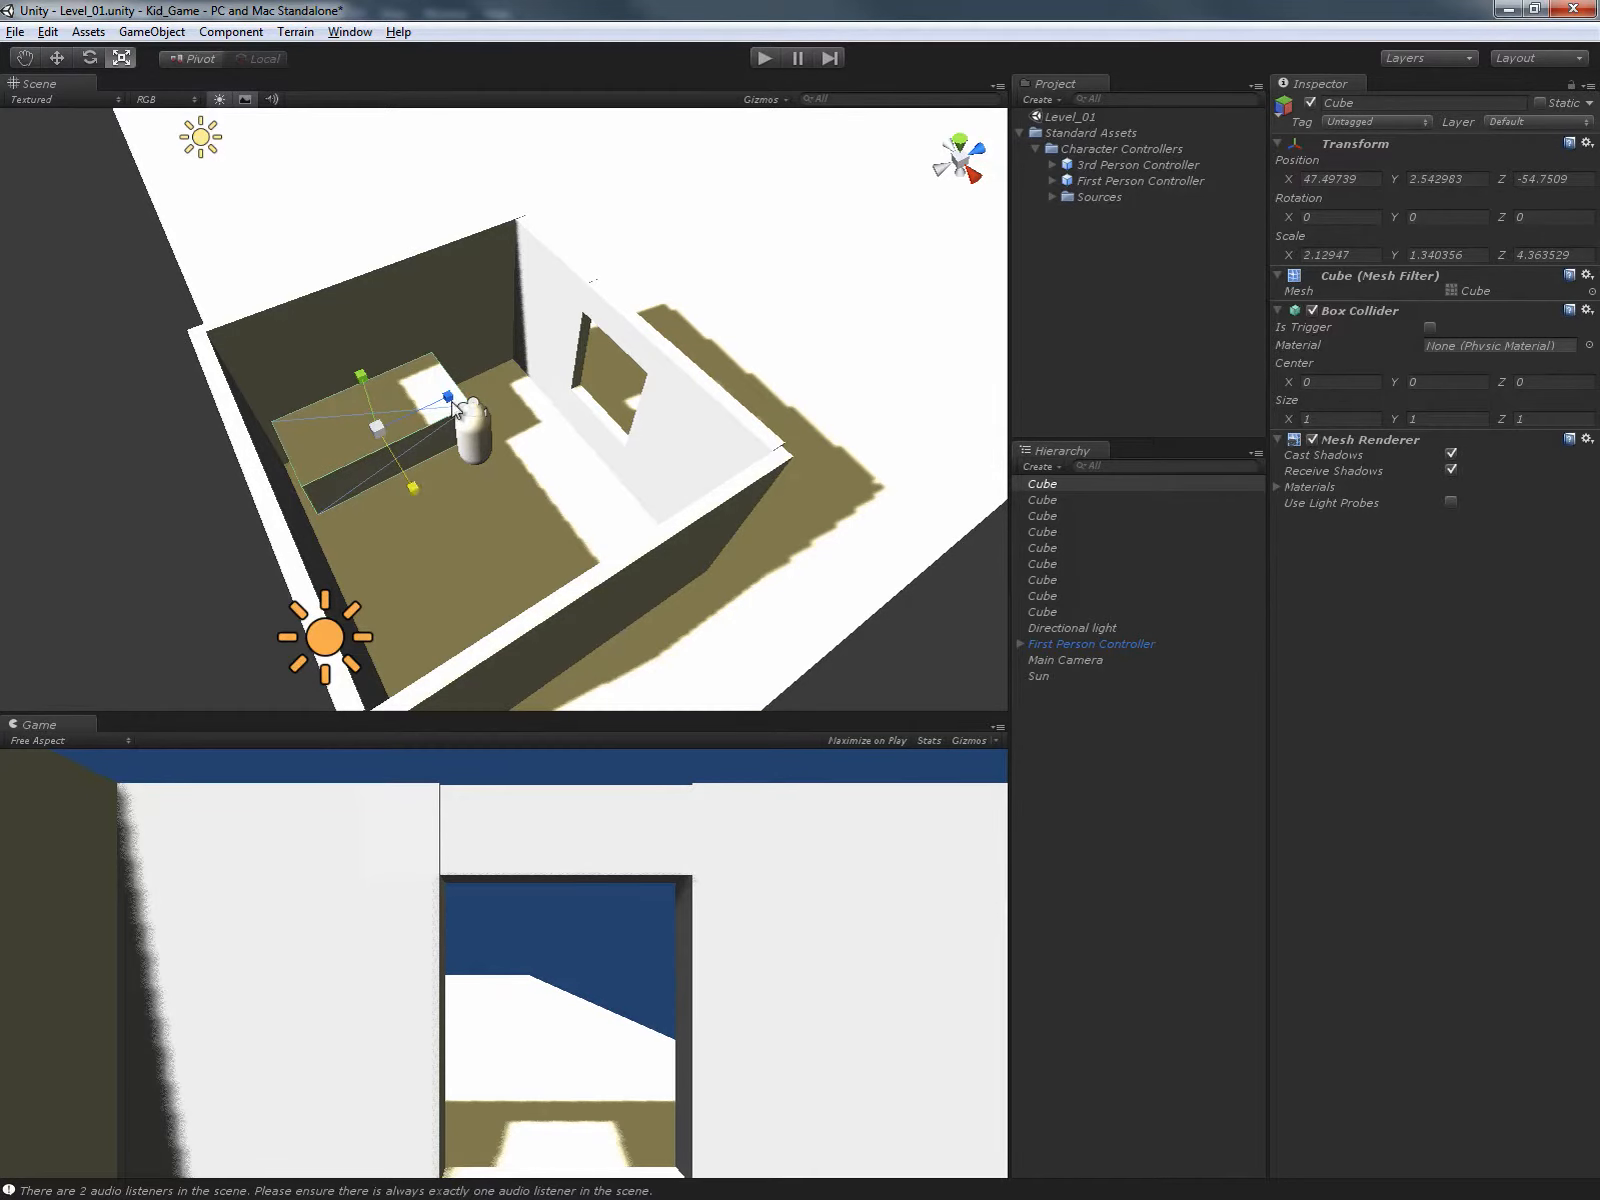
left_click_drag(449, 396, 604, 488)
Duplicate the block, shrink the copy to about 0.93 × 1.34 × 1.38 and place it near X 53.6, Y 2.17, Z -50.9.
key("ctrl+d")
key("w")
key("r")
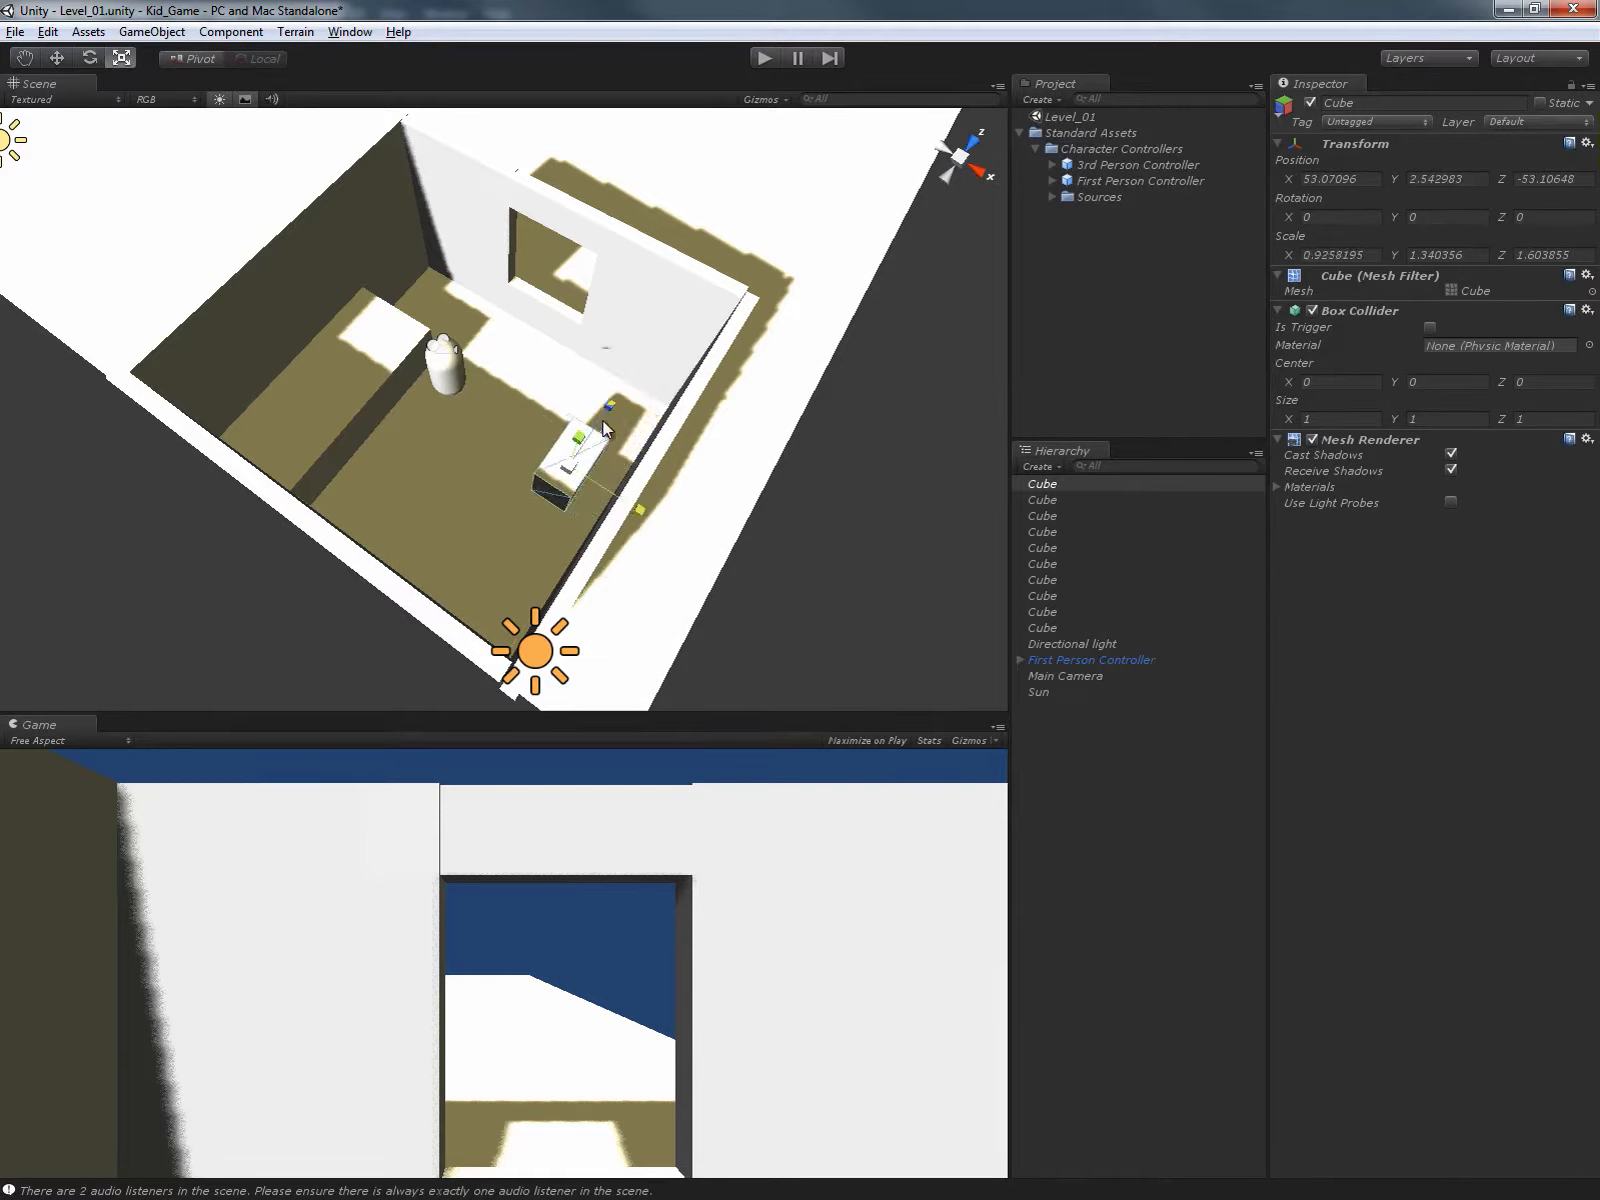
left_click_drag(602, 406, 683, 352)
key("w")
left_click_drag(690, 440, 645, 455)
scroll(539, 411, "up", 5)
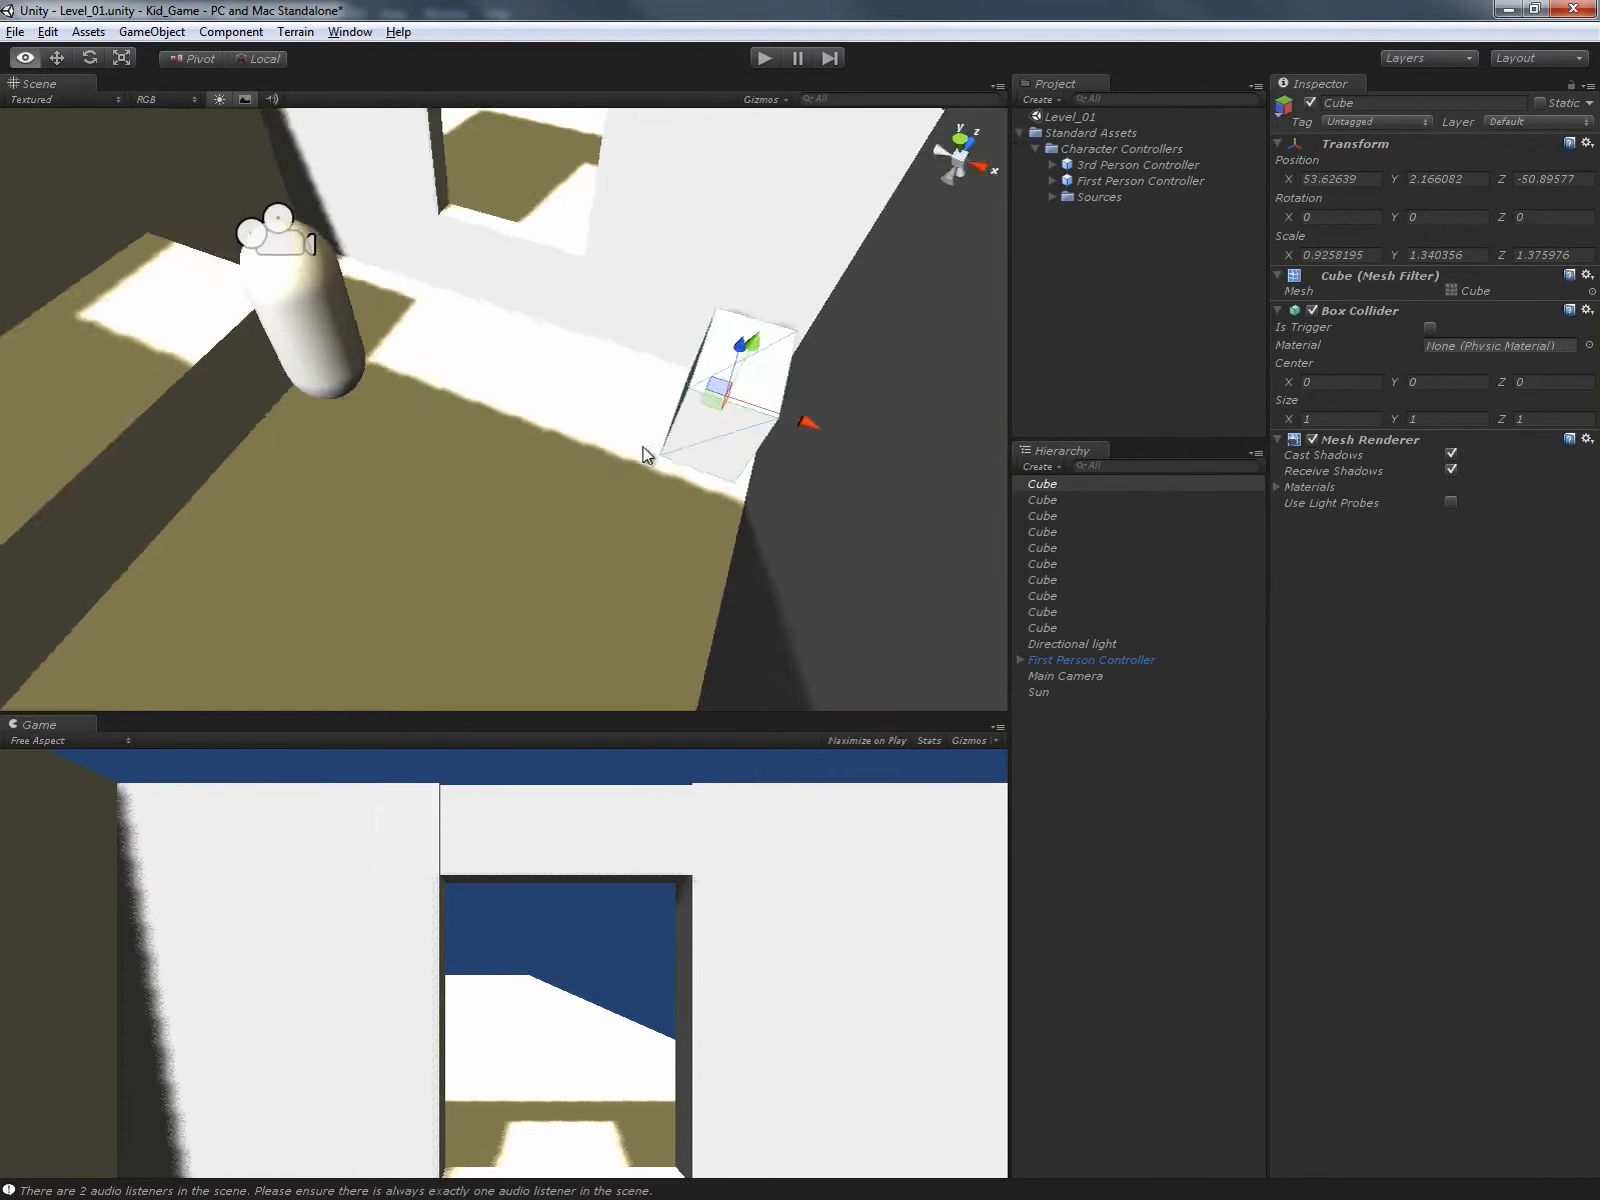
Add a cylinder inside the room and scale it uniformly to about 0.28.
left_click(155, 30)
mouse_move(188, 80)
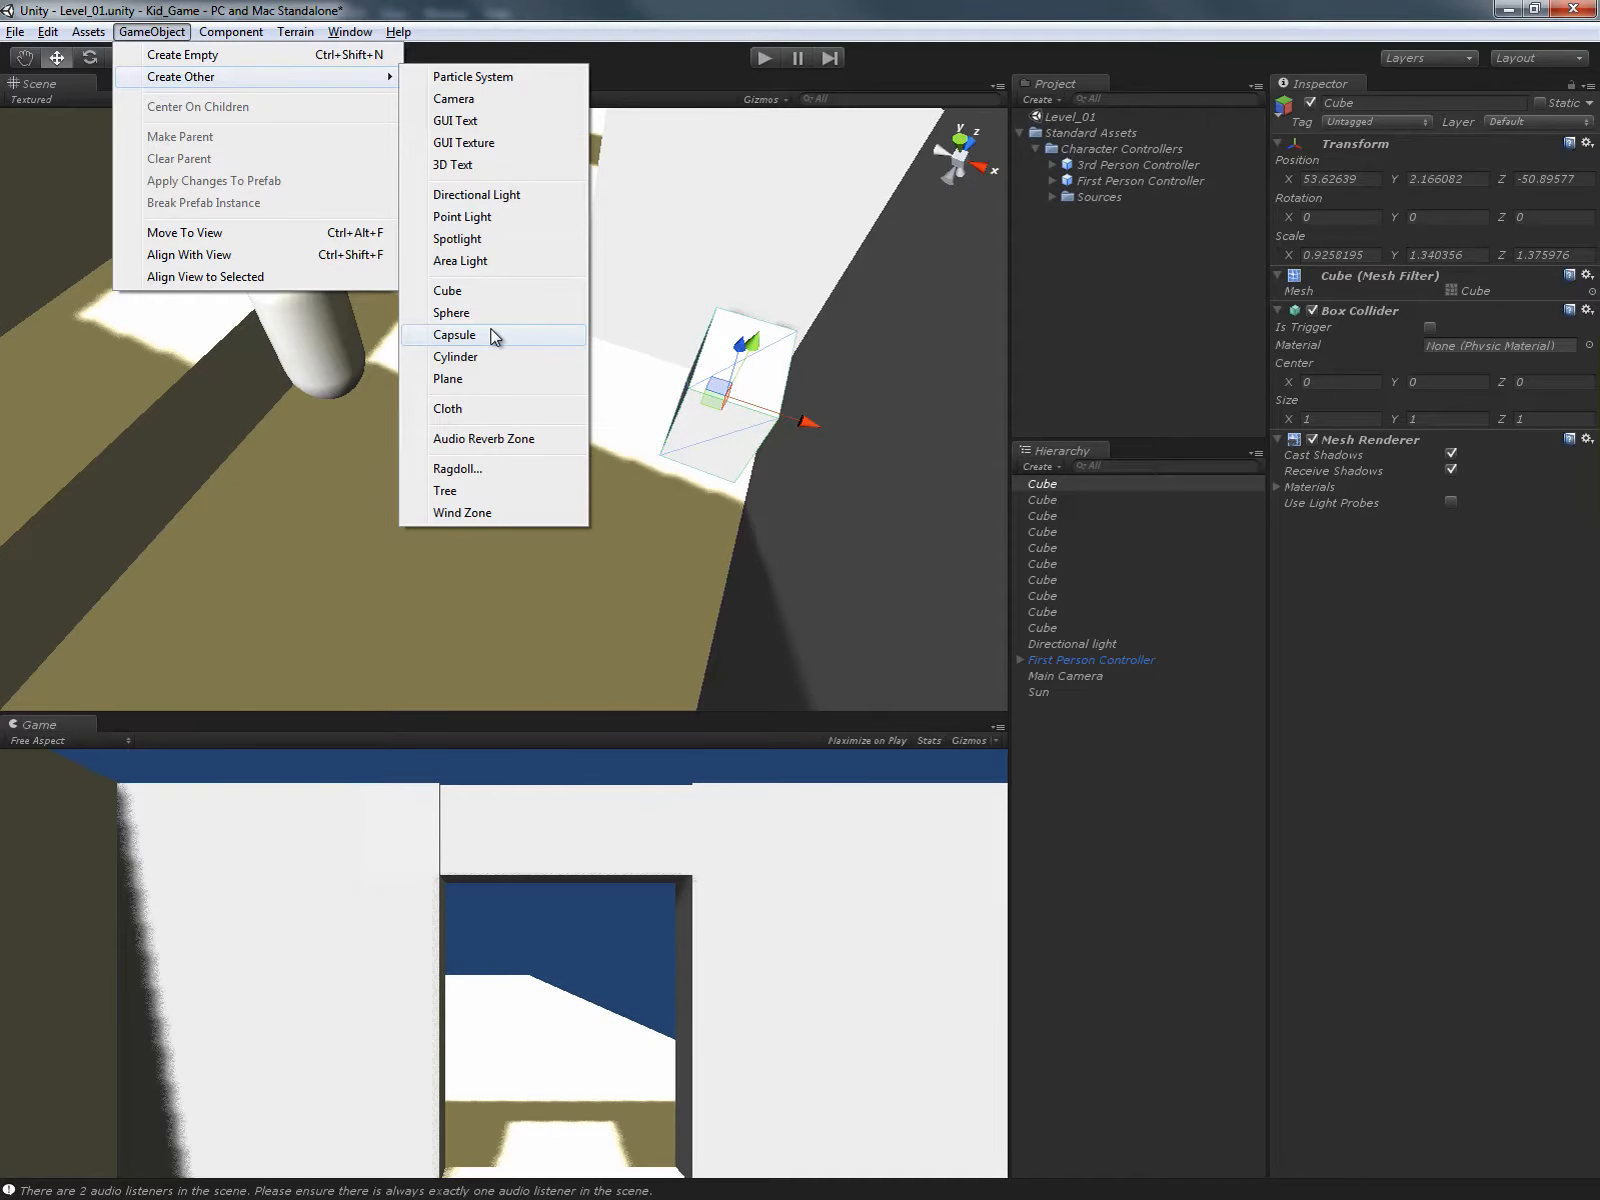
left_click(456, 357)
left_click_drag(558, 455, 719, 448)
key("r")
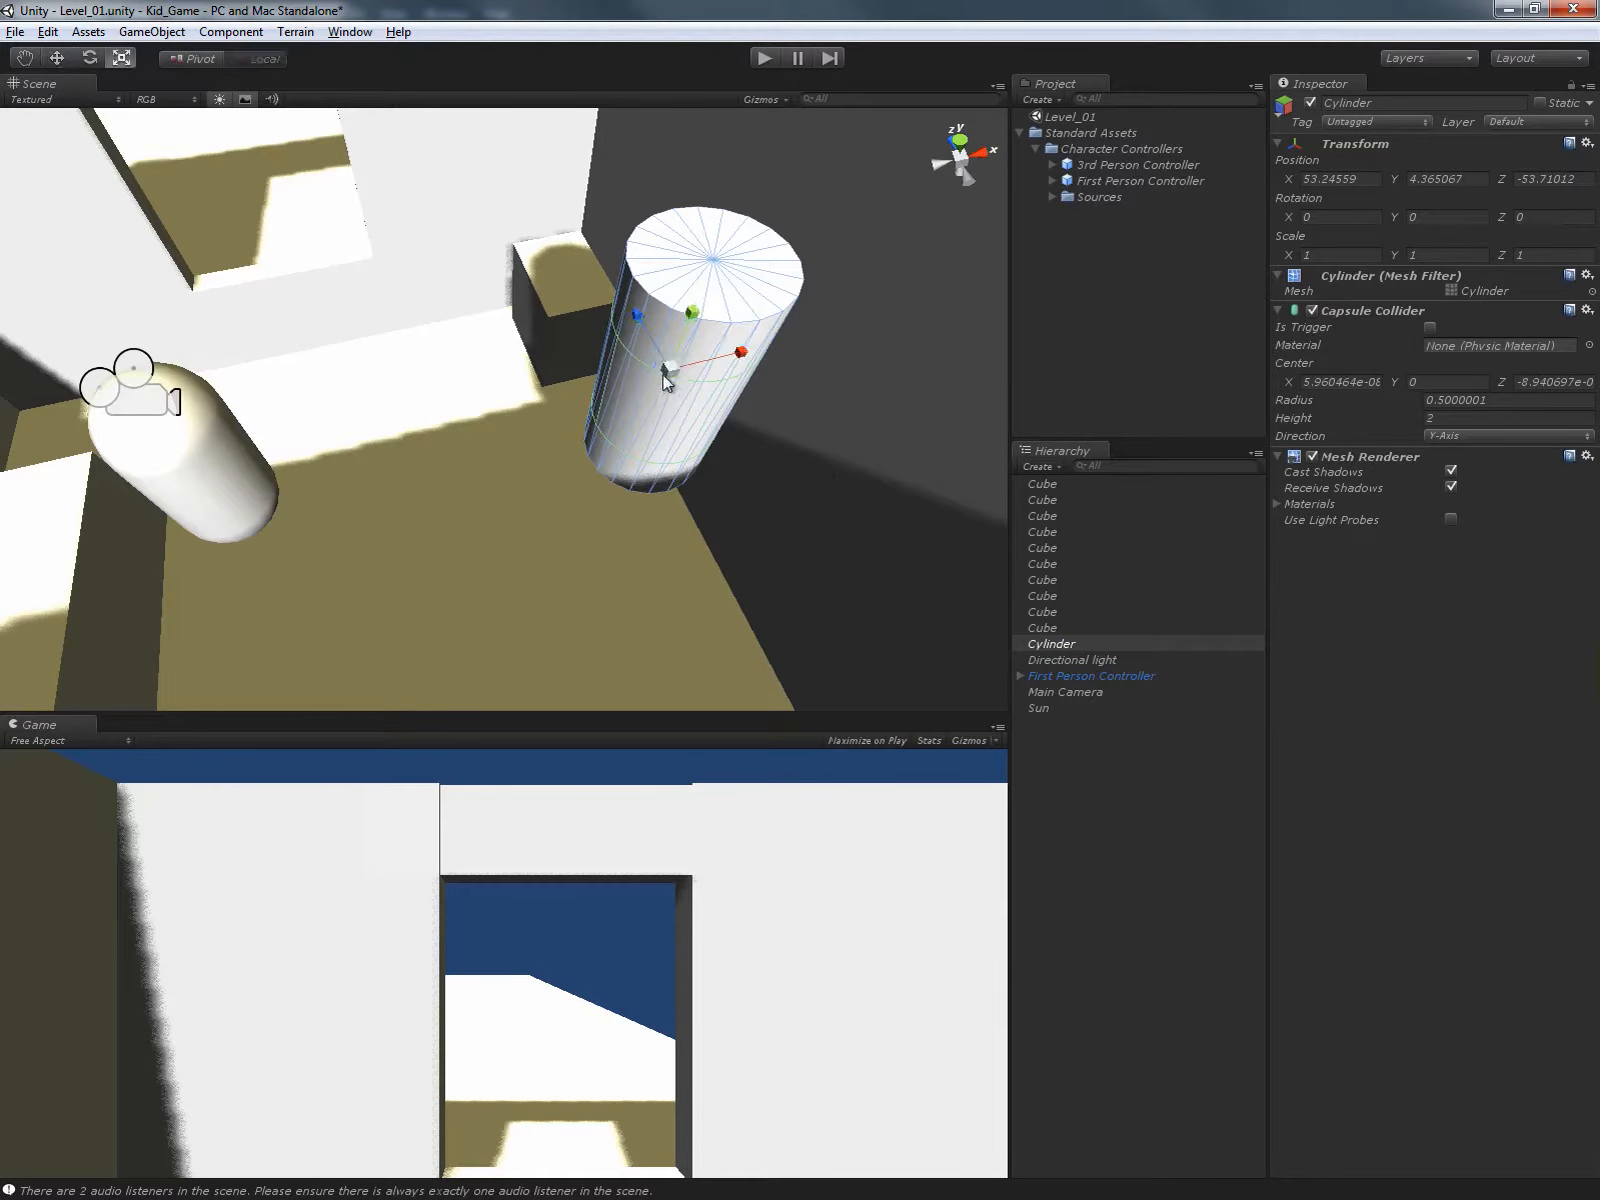
left_click_drag(668, 378, 598, 410)
Move the cylinder over the small corner block, at about X 53.25, Y 3.52, Z -51.56.
key("w")
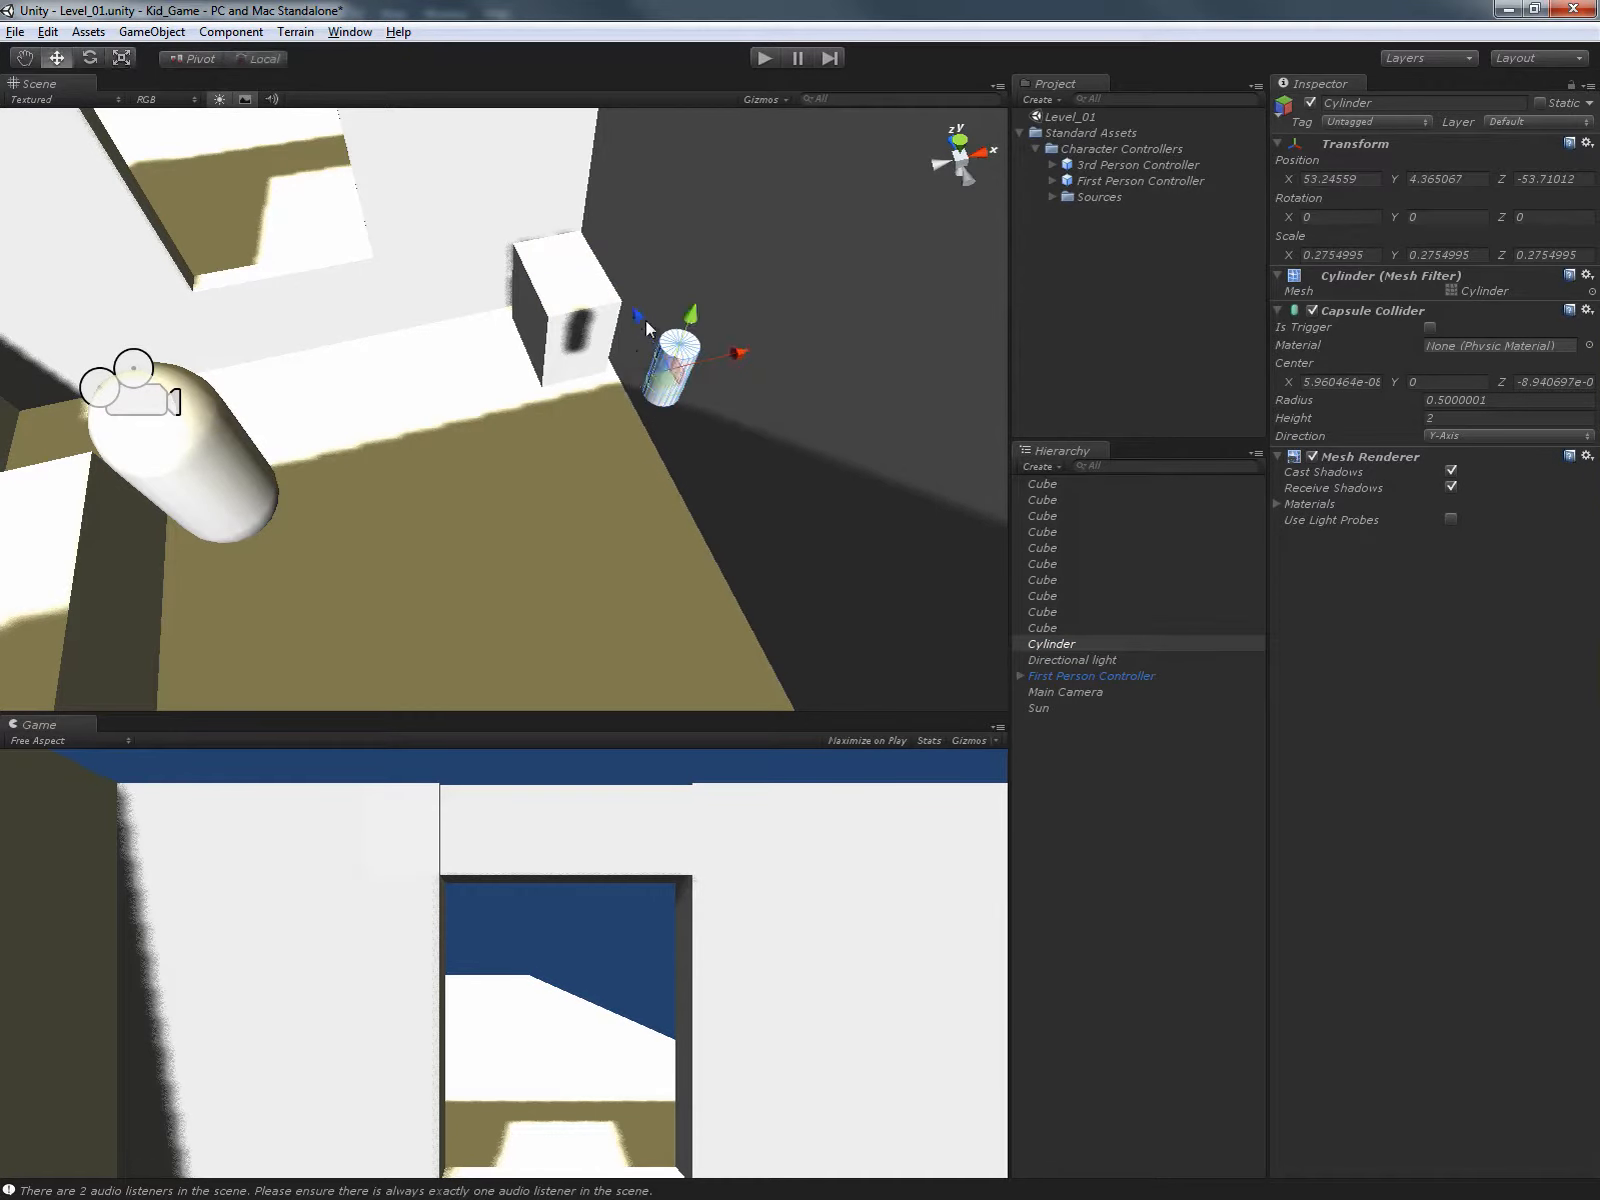
left_click_drag(645, 320, 470, 165)
left_click_drag(578, 120, 563, 195)
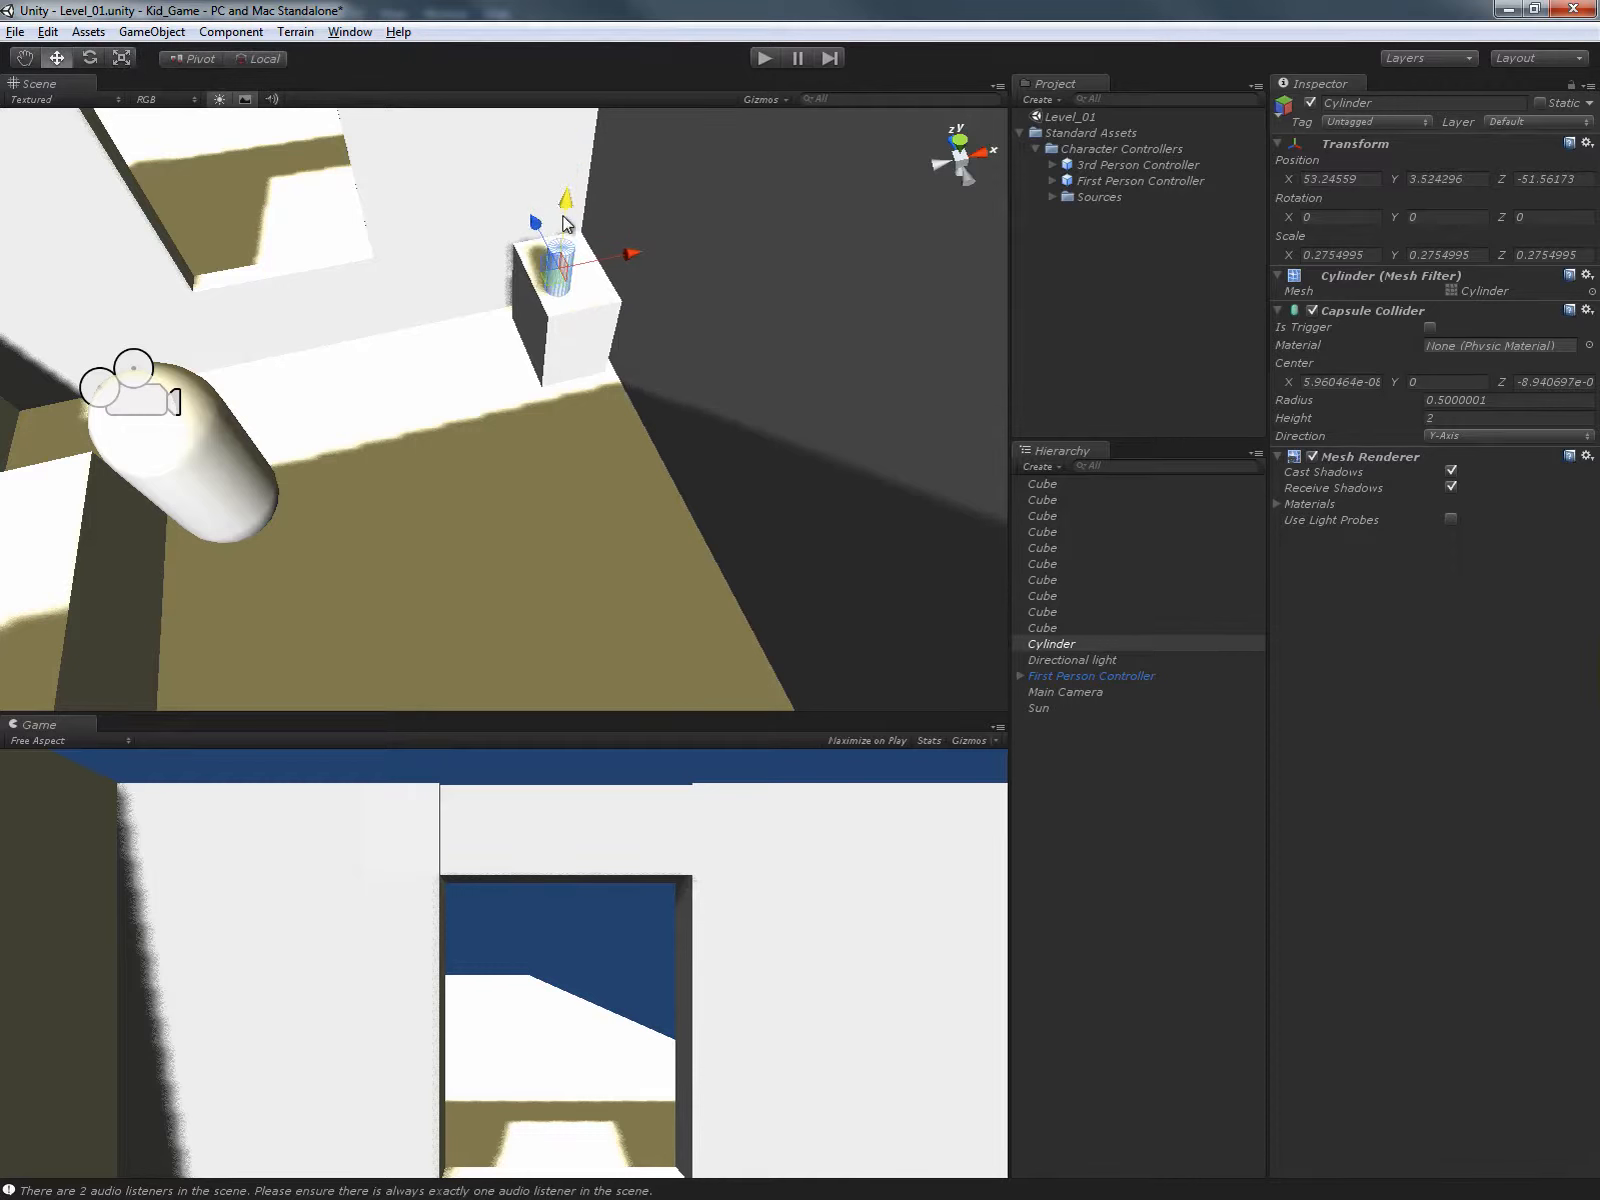
Duplicate the cylinder, raise the copy to about Y 4.22 and scale it to about 0.58 × 0.29 × 0.58.
left_click_drag(571, 190, 571, 143)
scroll(421, 402, "down", 3)
left_click_drag(421, 402, 876, 518, "alt")
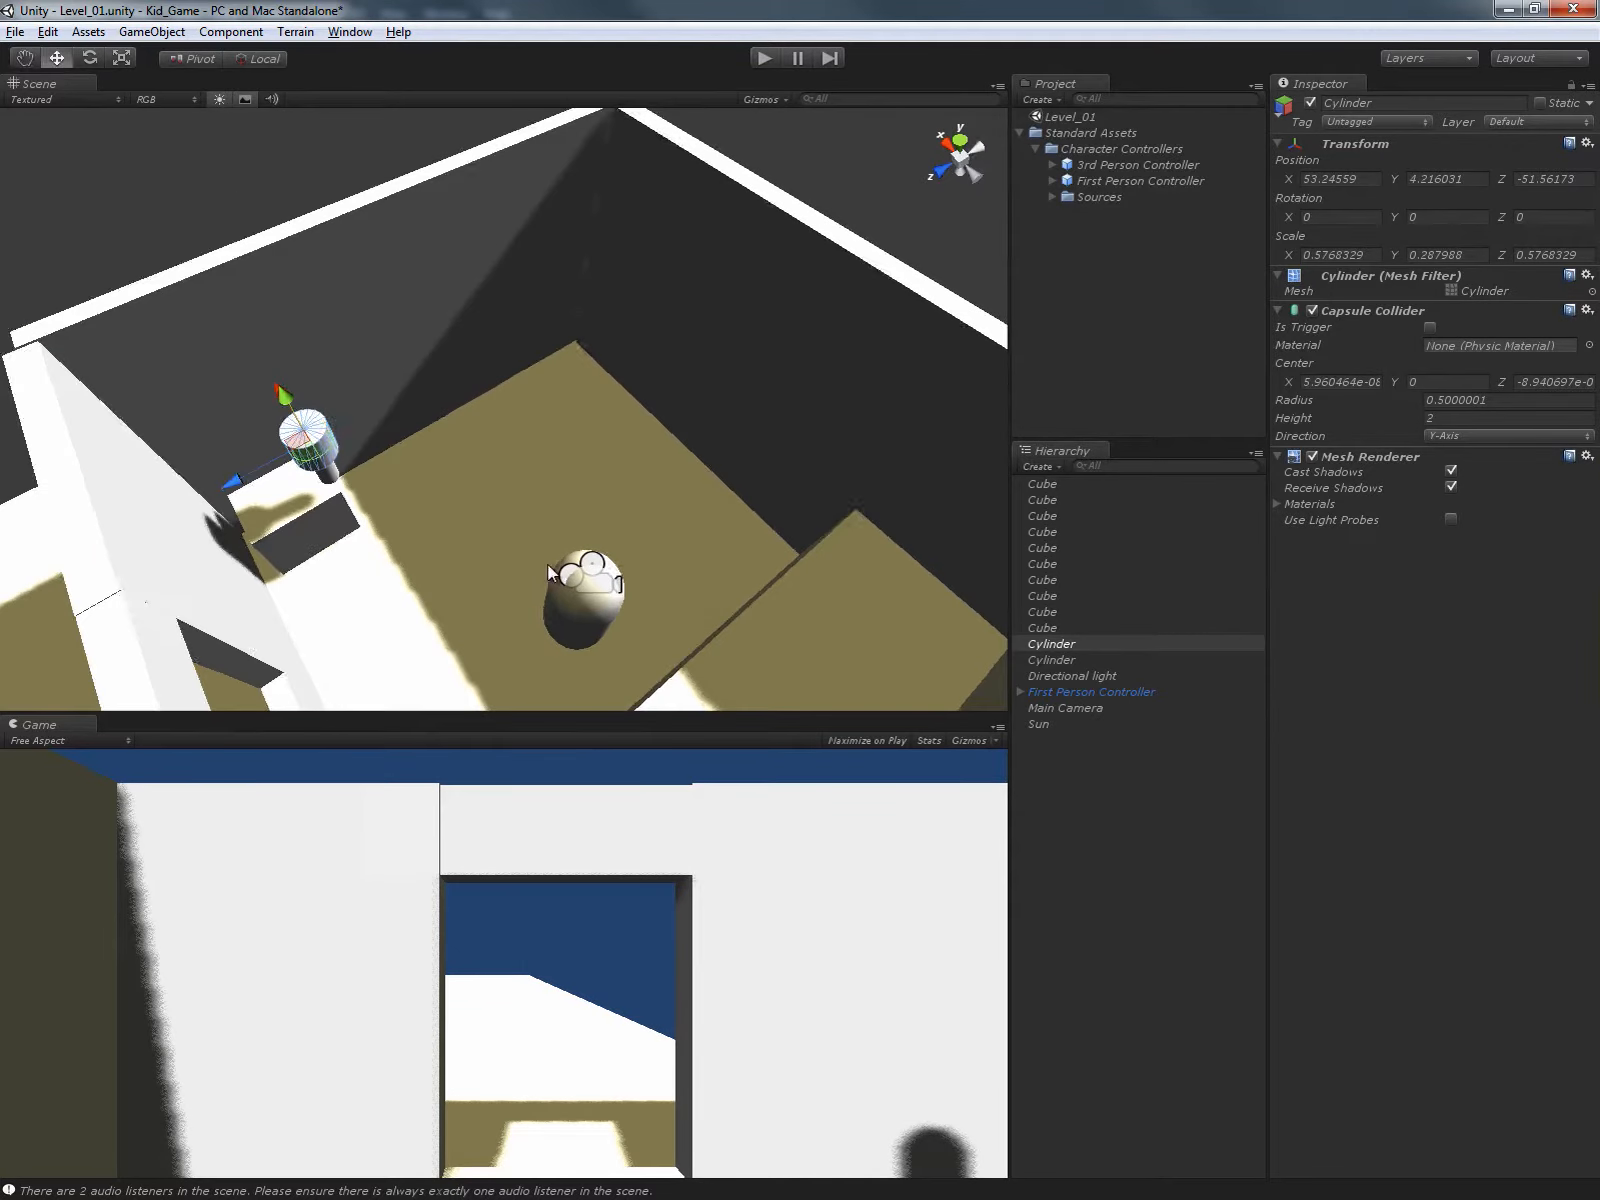
Duplicate the long block, reshape the copy to about 2.13 × 7.28 × 0.33 and place it near X 51.38, Y 2.61, Z -57.09.
left_click_drag(474, 402, 622, 424, "alt")
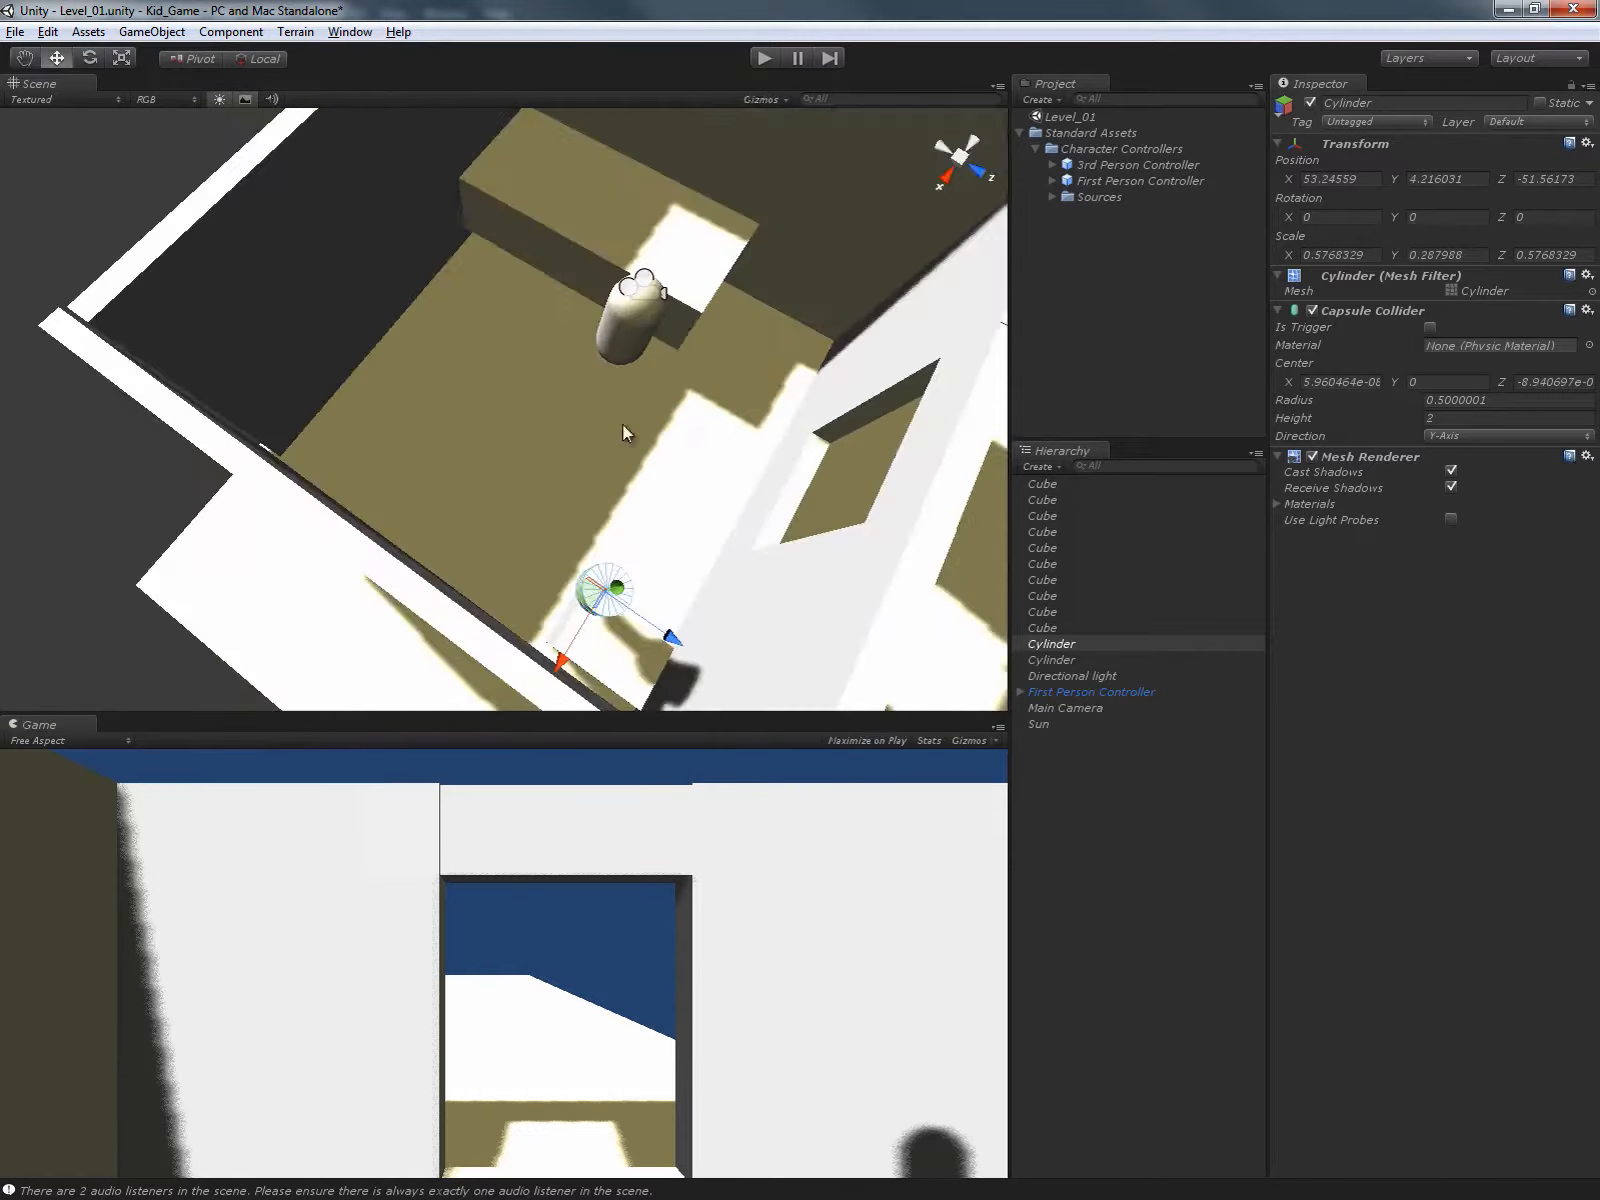
left_click(562, 216)
key("ctrl+d")
left_click_drag(548, 279, 415, 224)
key("w")
left_click_drag(548, 427, 785, 218)
Play-test the level by walking around the room in first person to check the furniture, and stop the game.
left_click(763, 58)
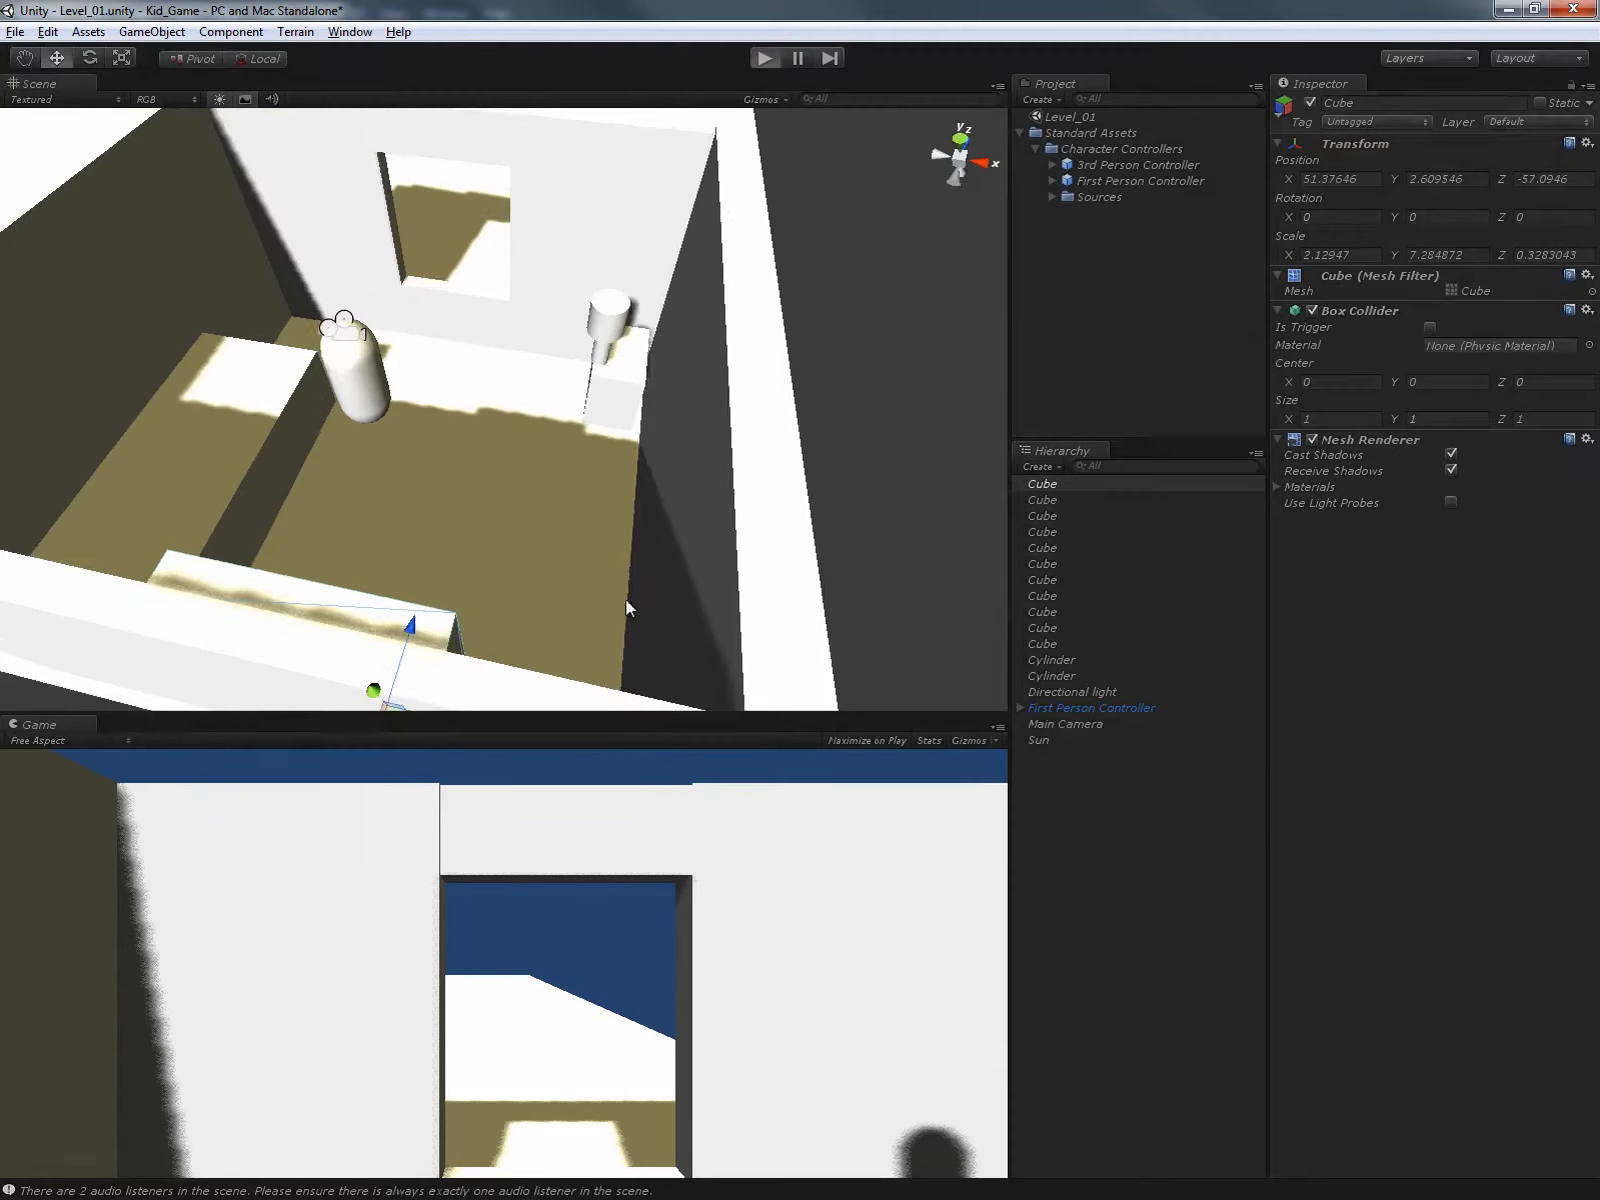
key("w")
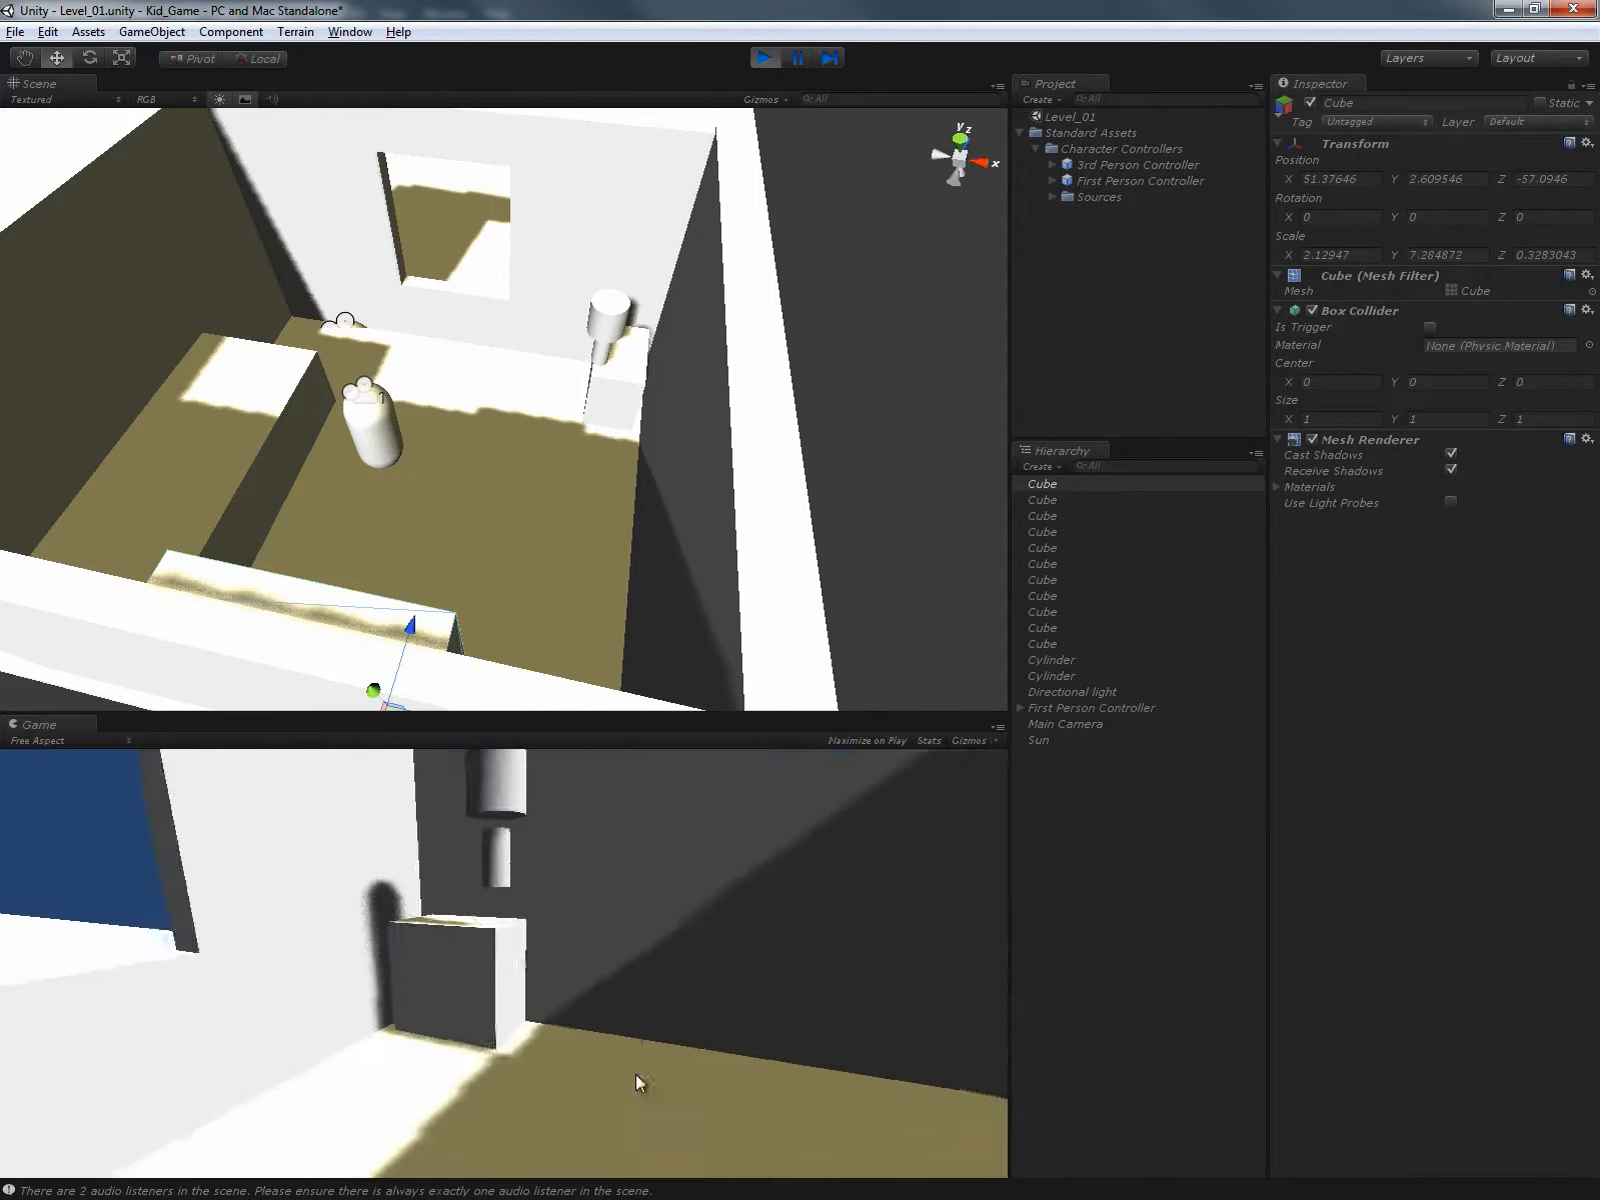
key("w")
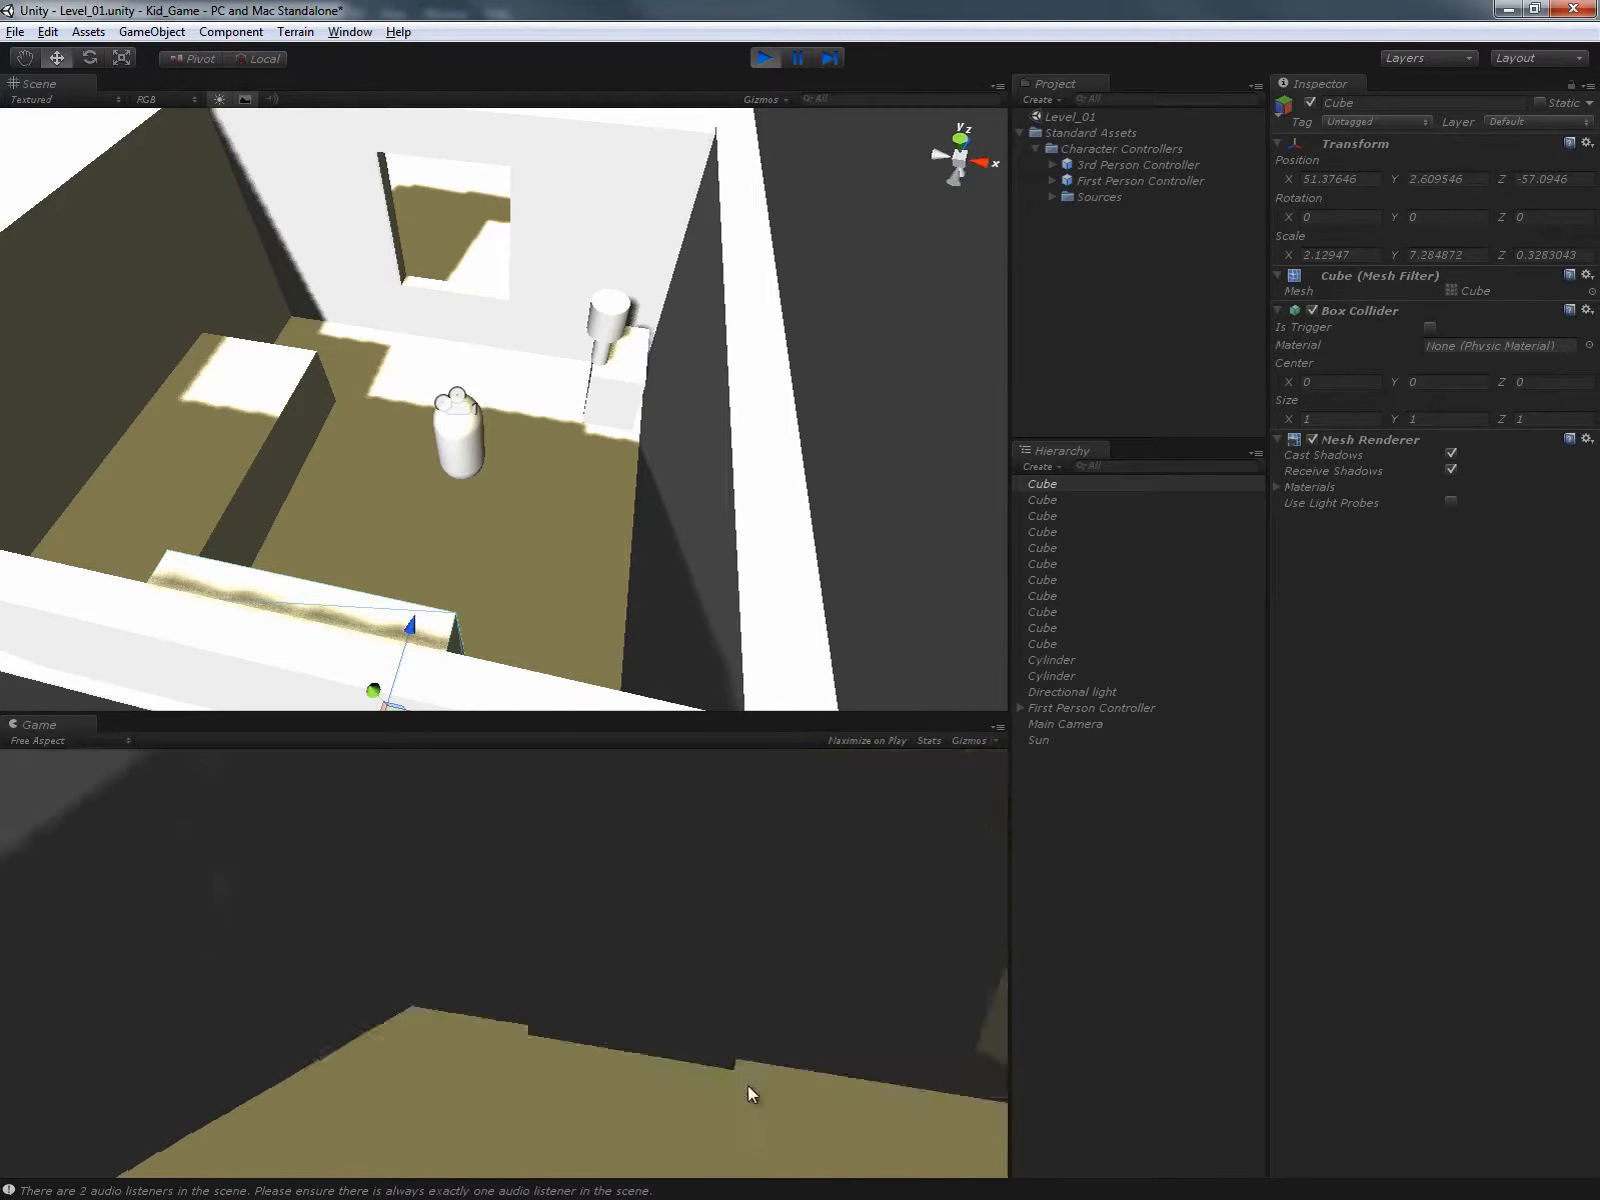
key("w")
key("w")
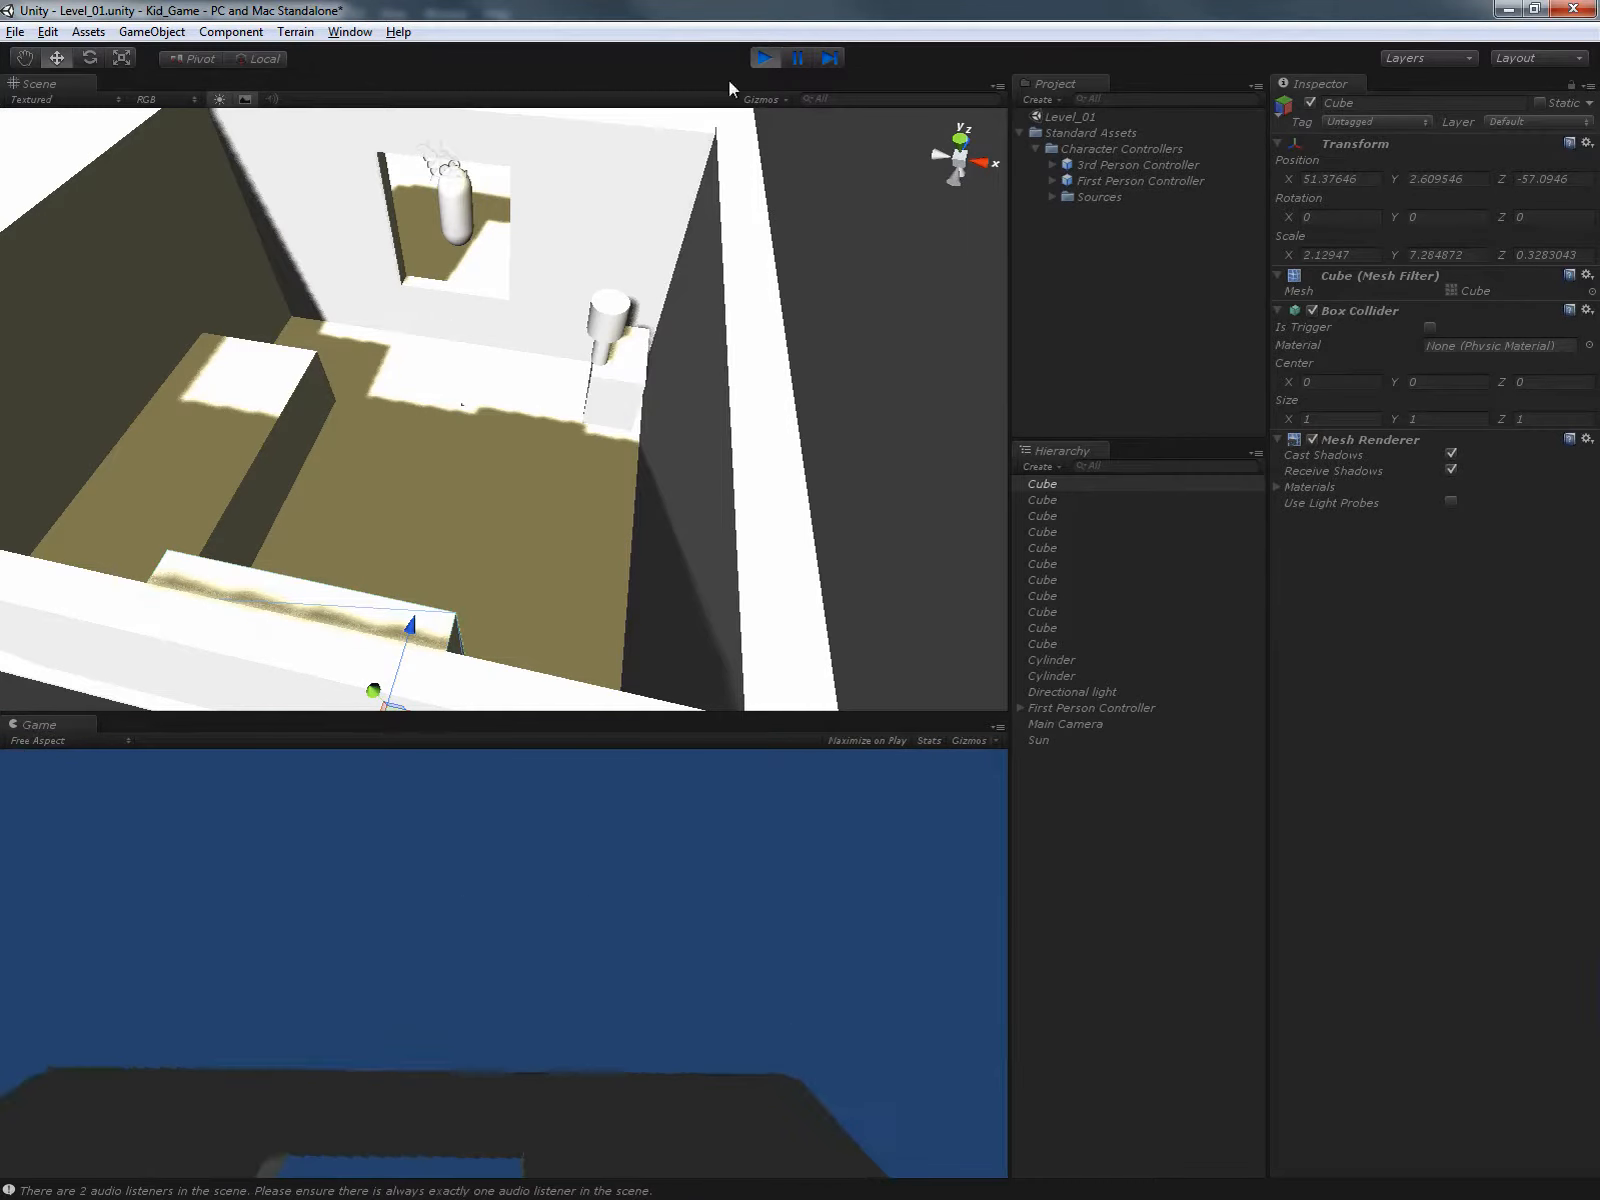
left_click(762, 58)
Lower the narrow cylinder onto the small corner block, at about X 53.5, Y 3.13, Z -51.25.
right_click_drag(571, 243, 350, 400)
key("w")
left_click(266, 330)
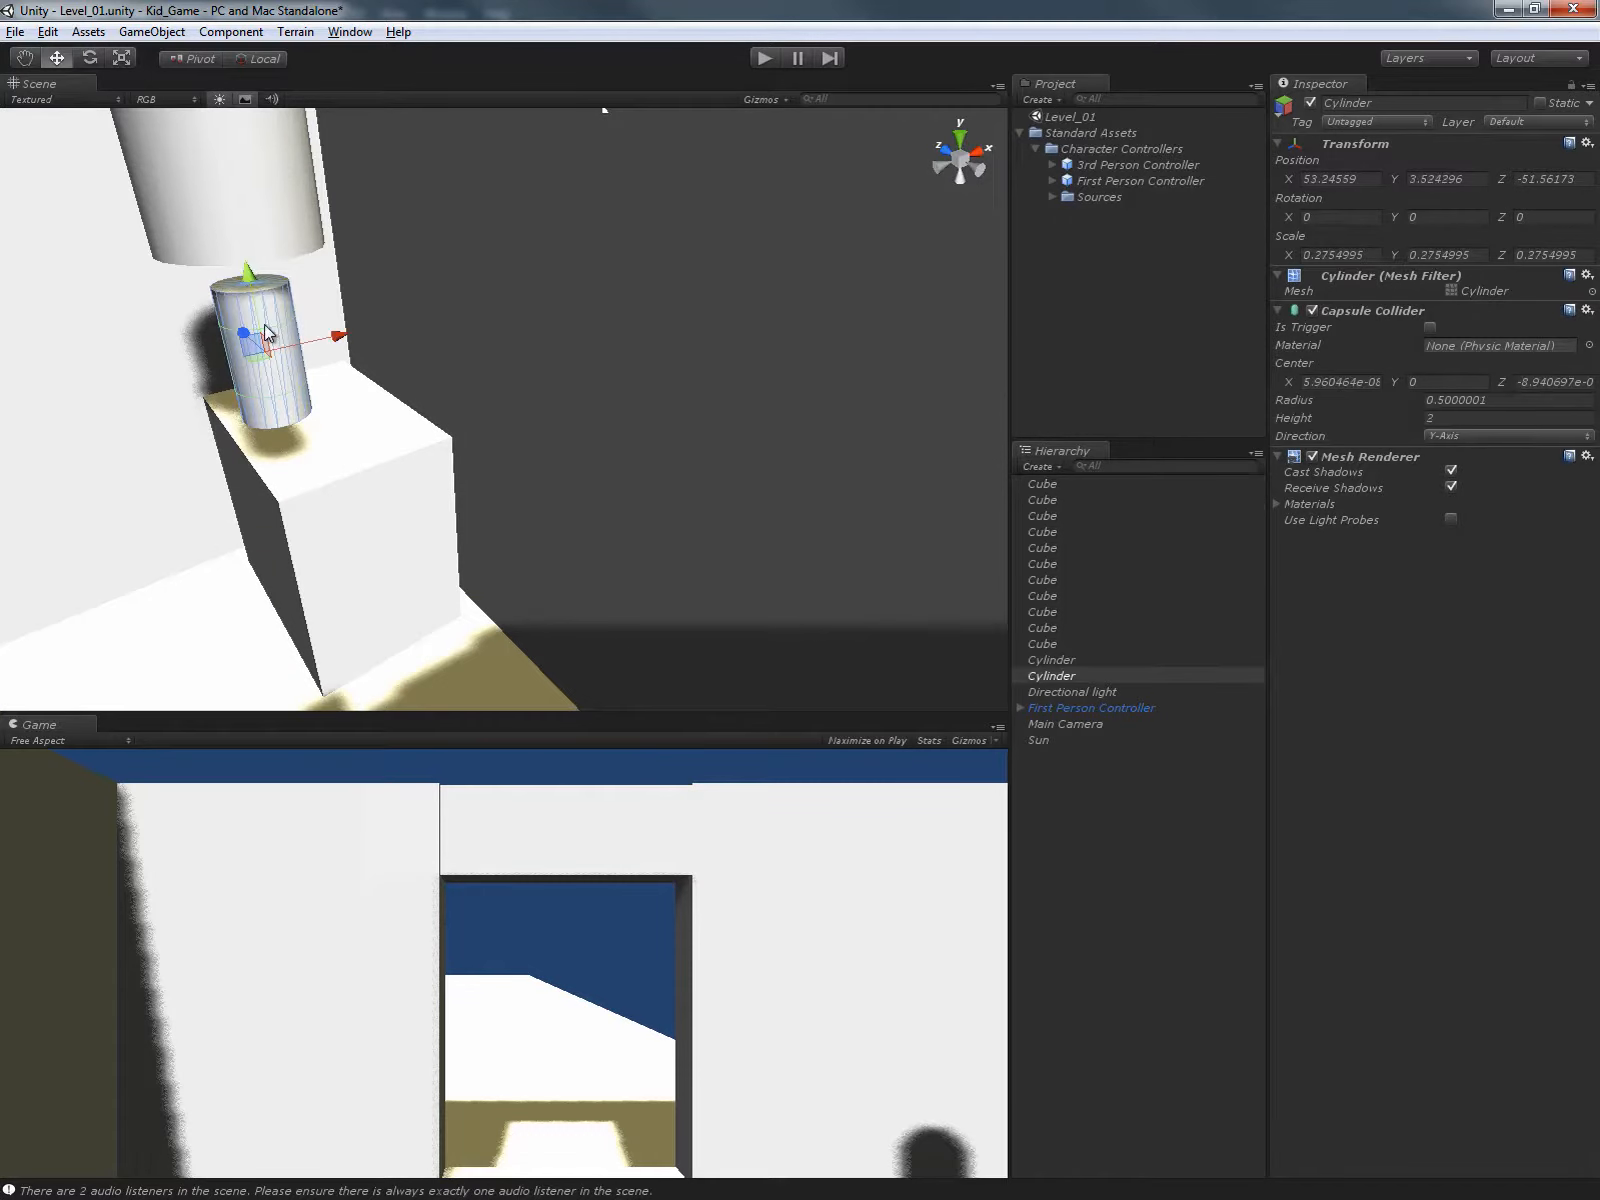
left_click_drag(250, 283, 256, 348)
left_click_drag(362, 398, 405, 397)
left_click_drag(331, 340, 328, 355)
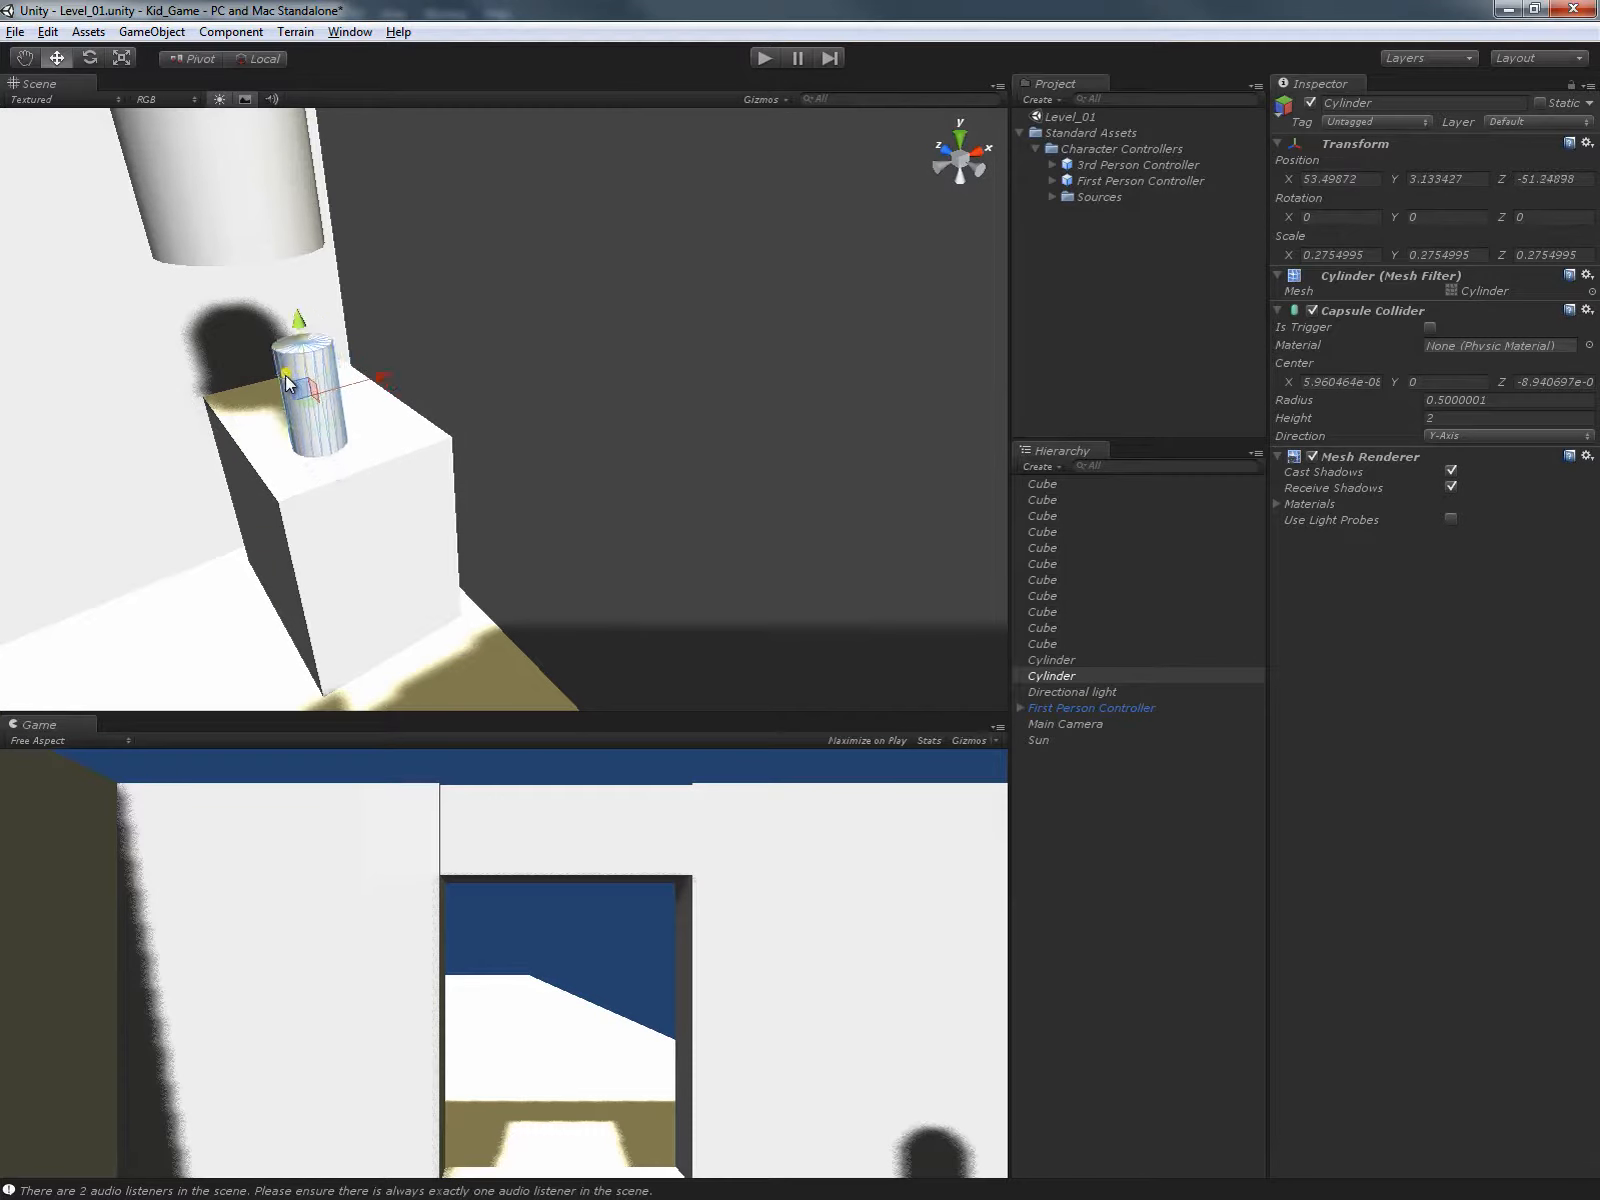
Move the wide cylinder down onto the narrow one as a lampshade, at about X 53.37, Y 3.68, Z -51.27.
left_click(256, 228)
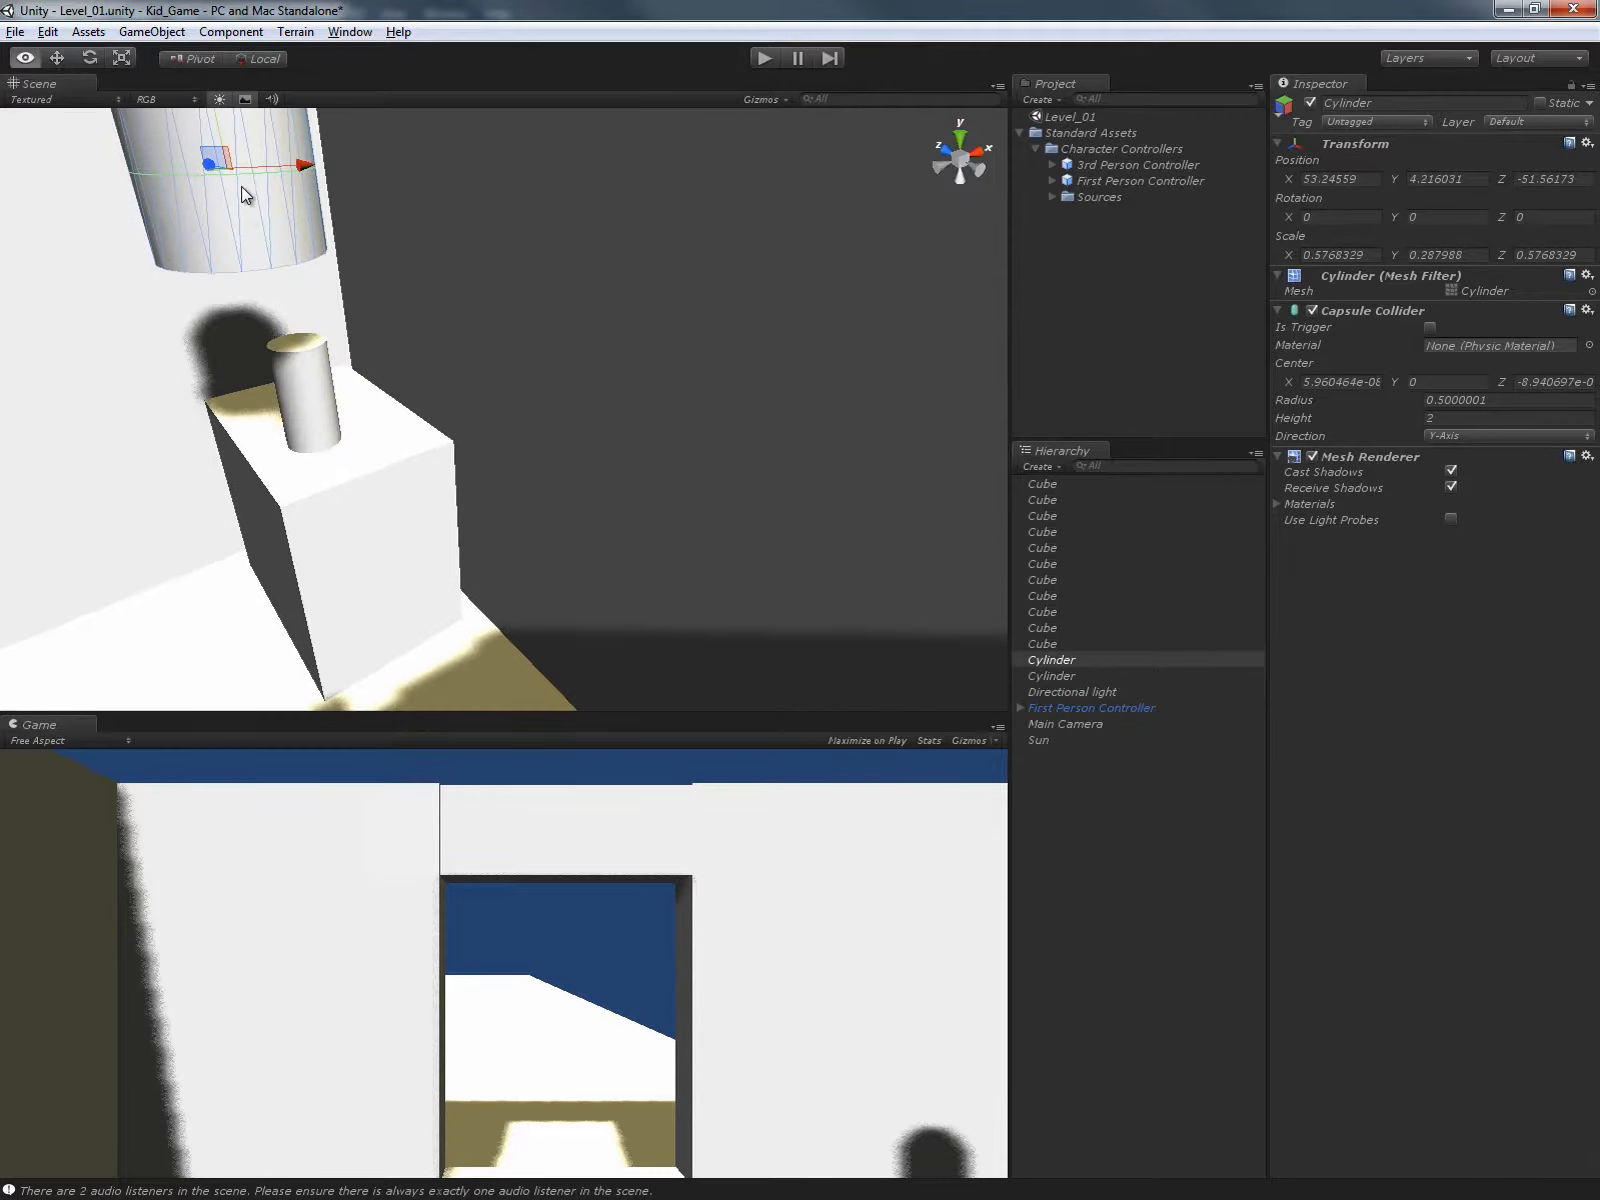
left_click_drag(210, 143, 411, 410, "alt")
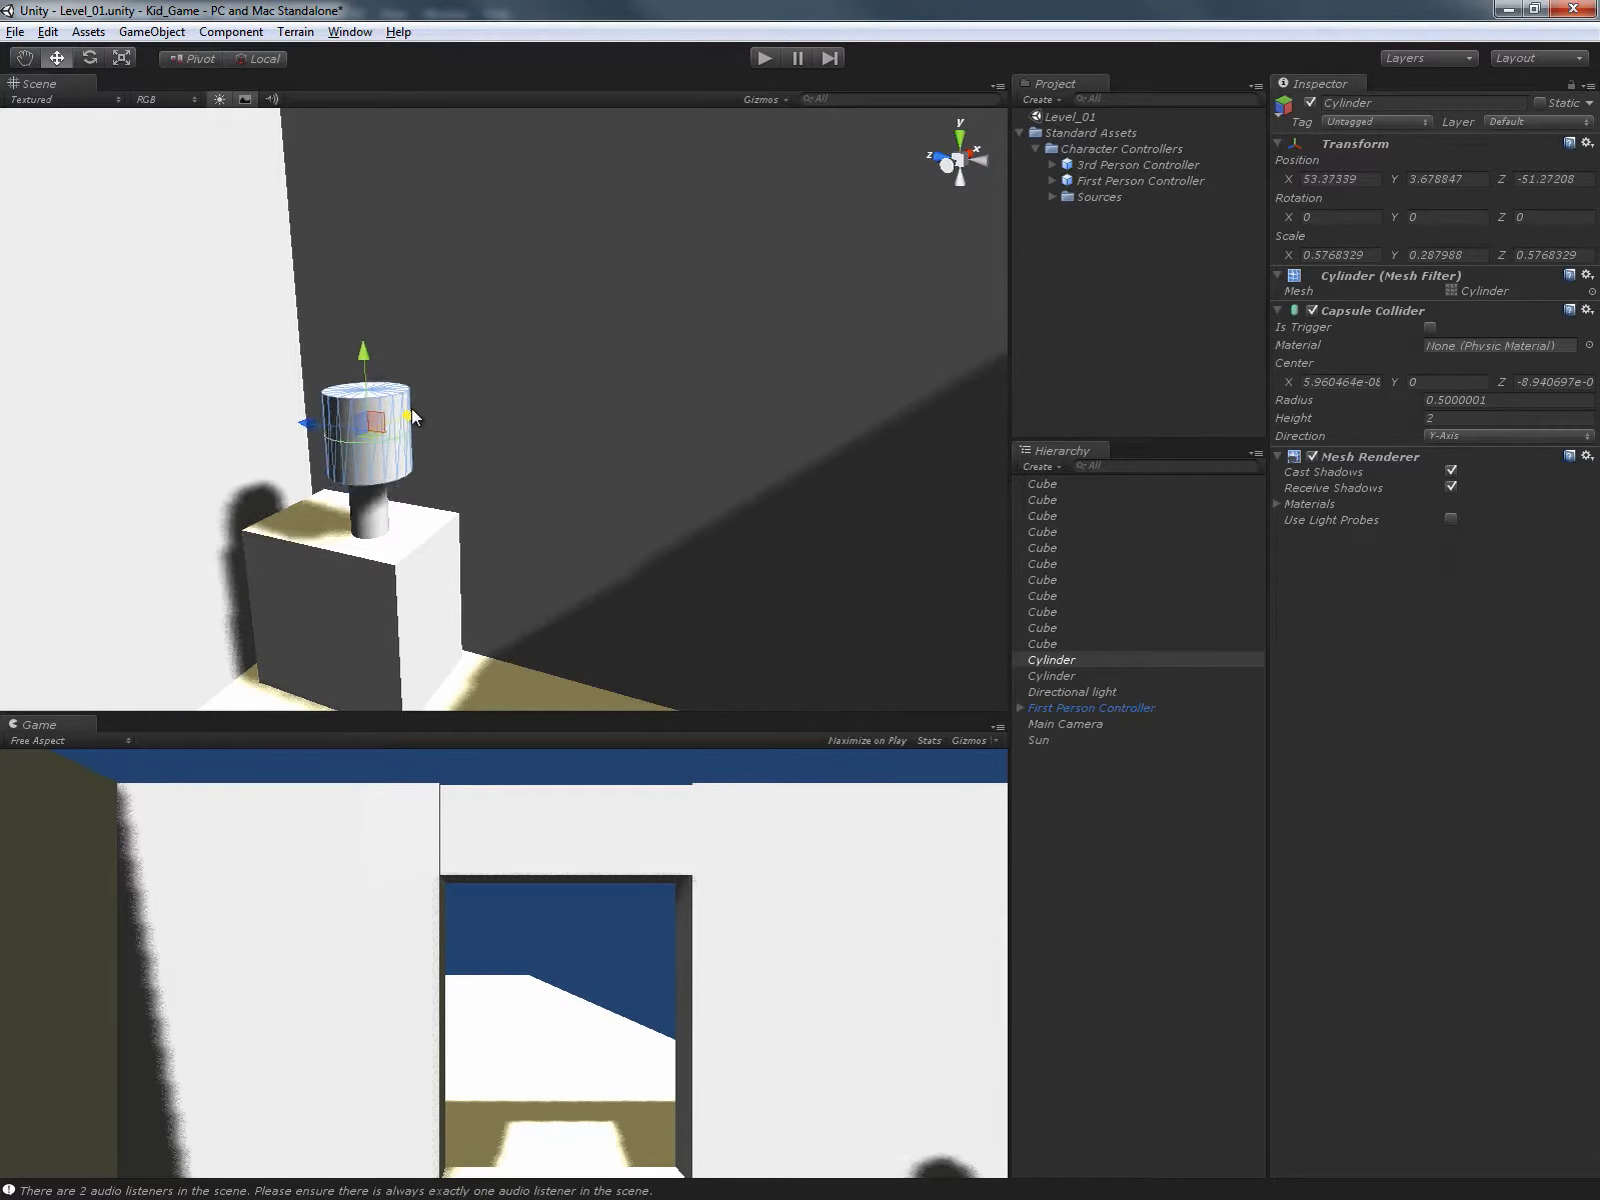
left_click_drag(313, 418, 944, 525)
Lower the long block beside the wall to about Y 2.06 and save the scene.
left_click(944, 525)
key("f")
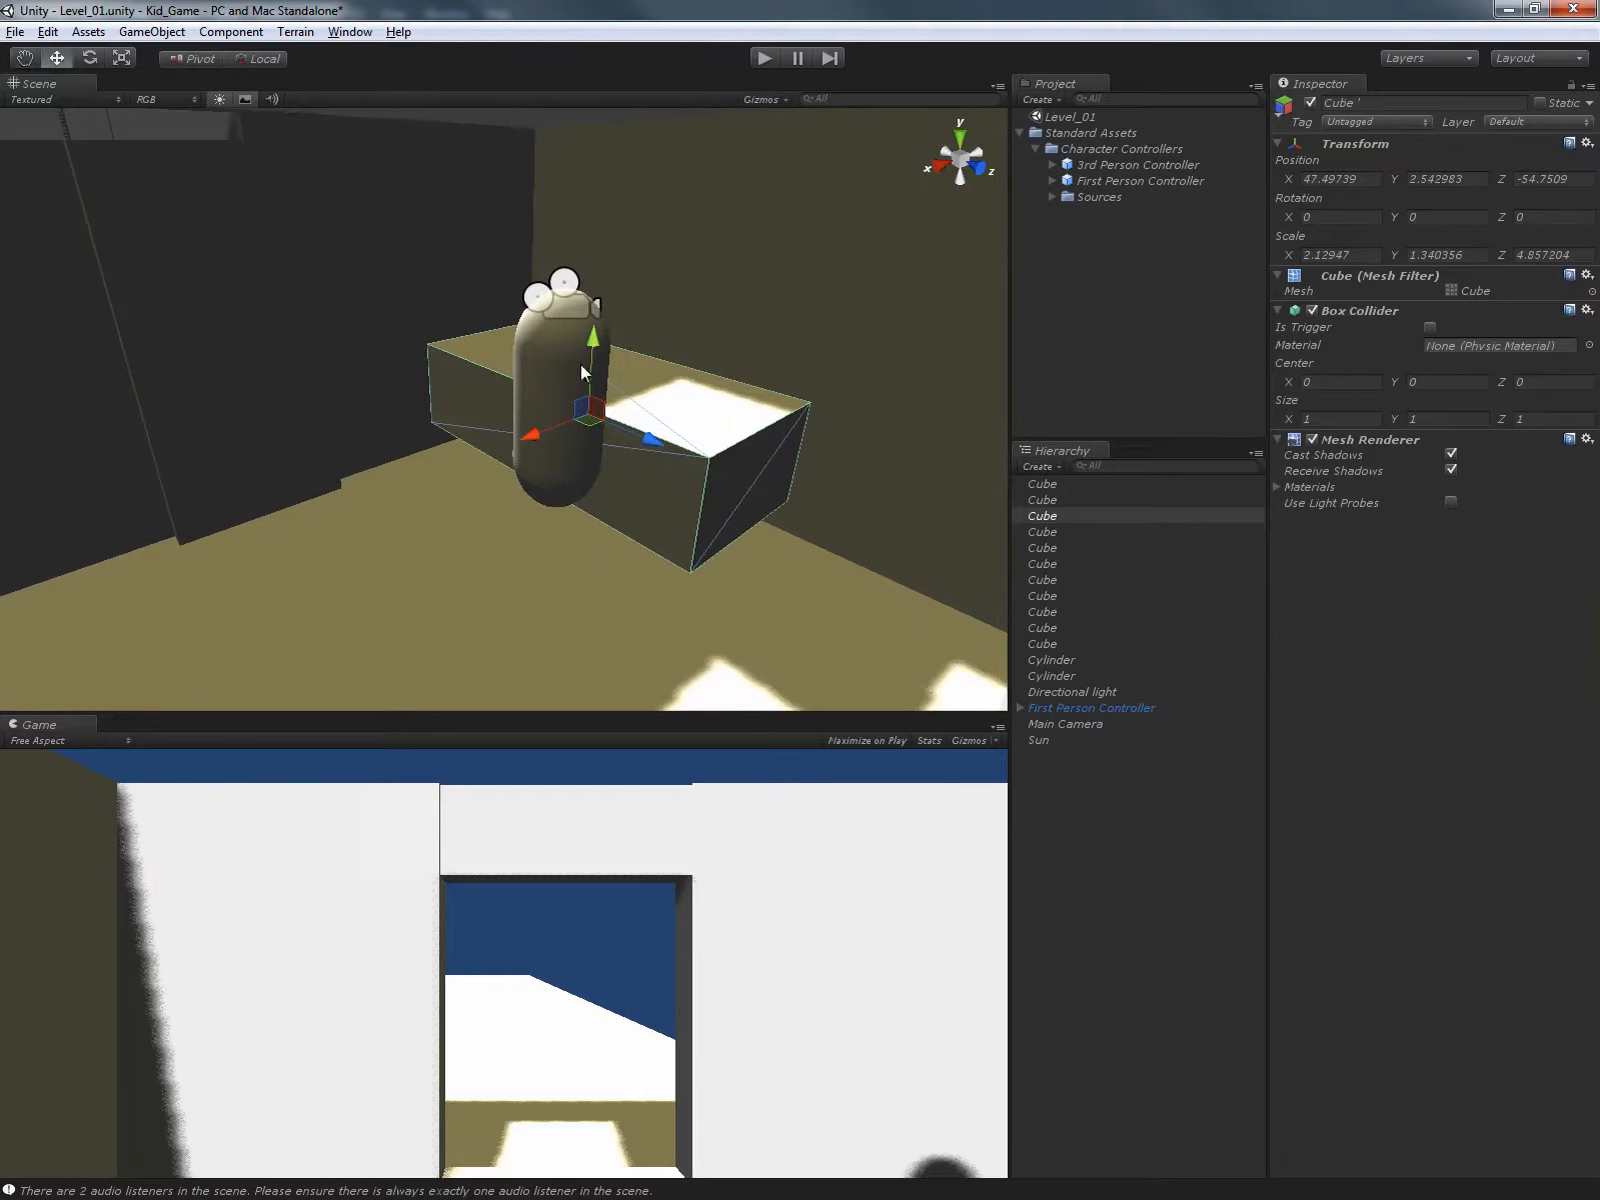
left_click_drag(586, 369, 582, 370)
scroll(274, 434, "down", 3)
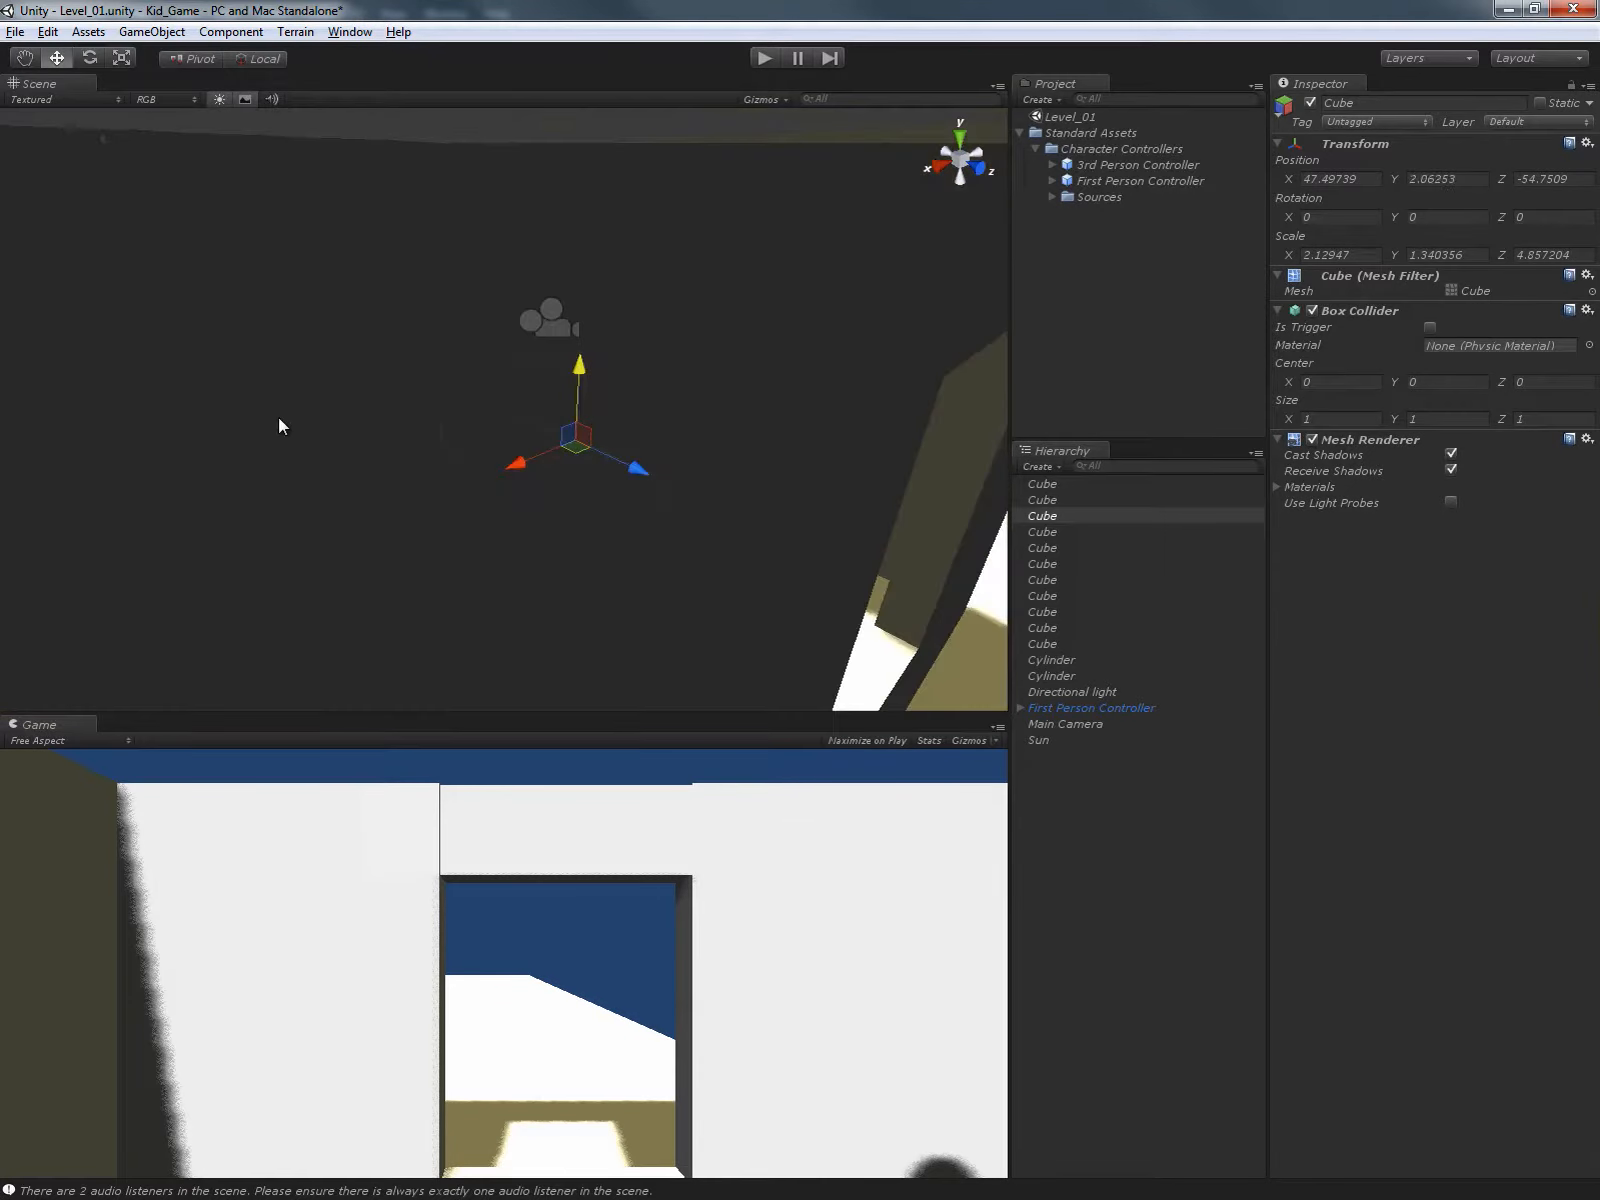
left_click_drag(279, 420, 504, 545, "alt")
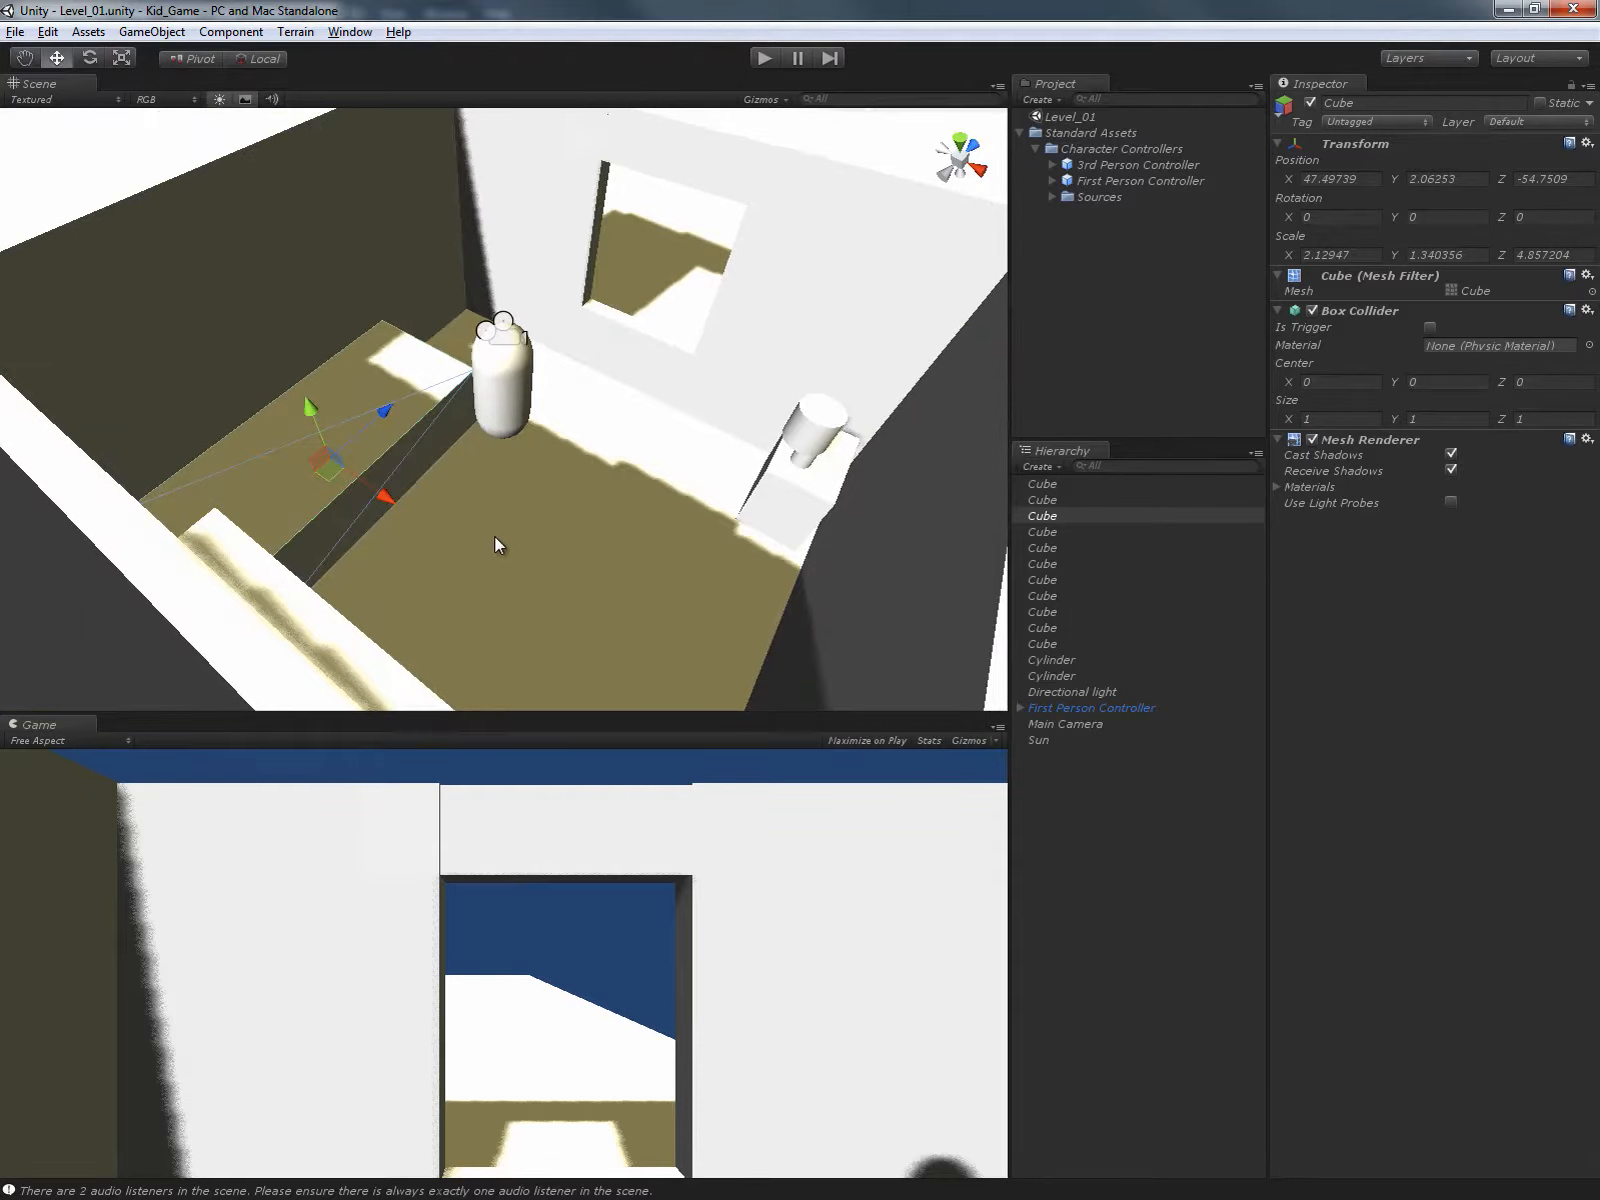